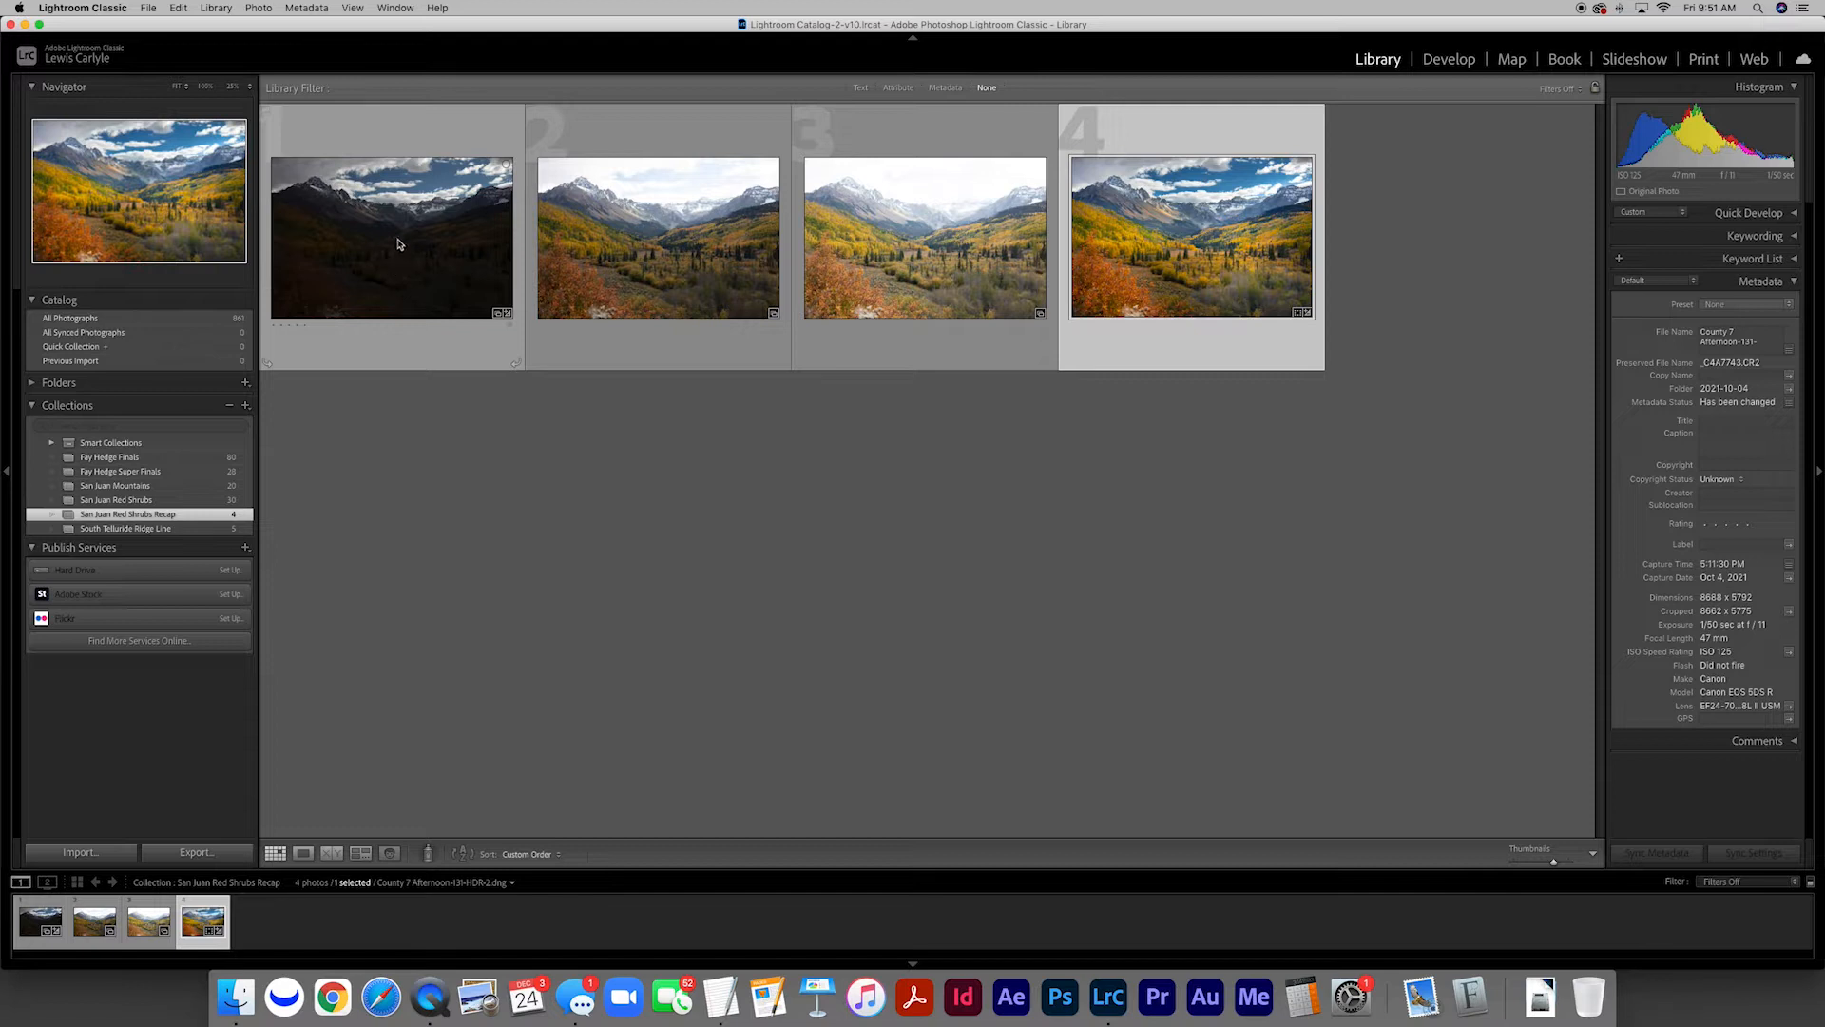
Review the three source exposures and the finished HDR image of the San Juan Red Shrubs Recap collection at full size
double_click(399, 235)
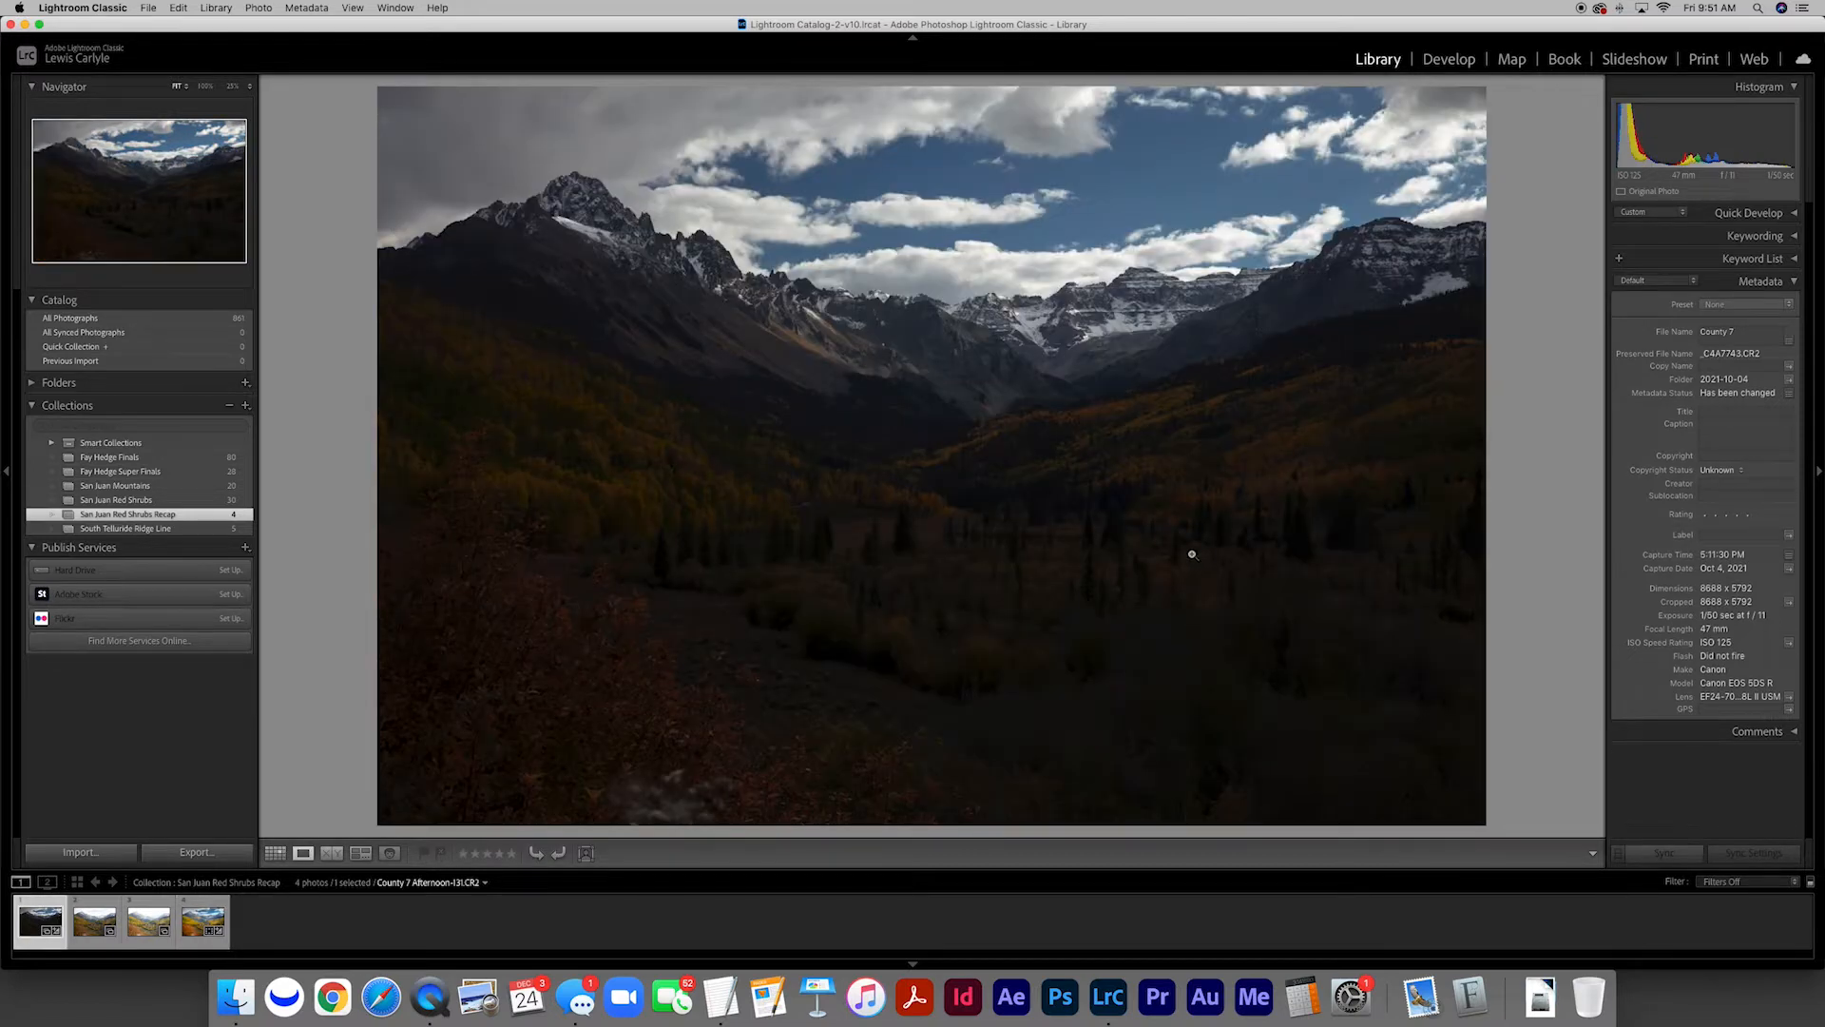
key(Right)
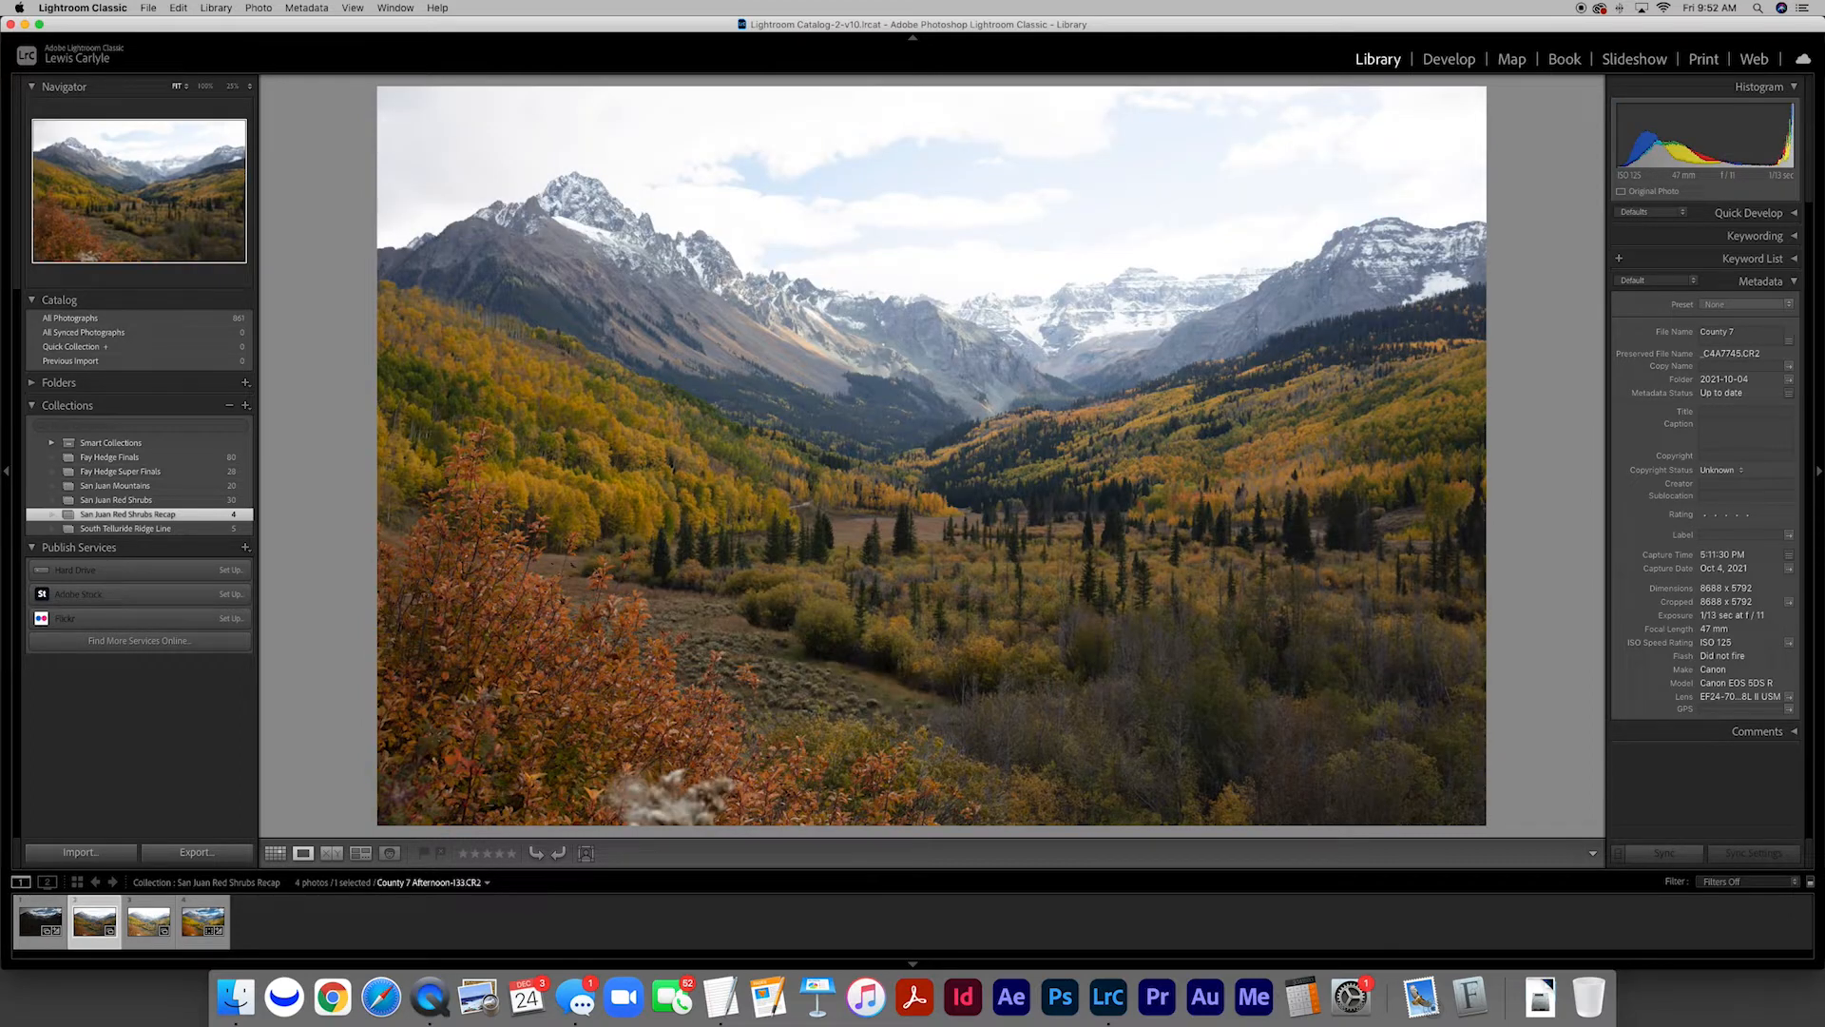
key(Right)
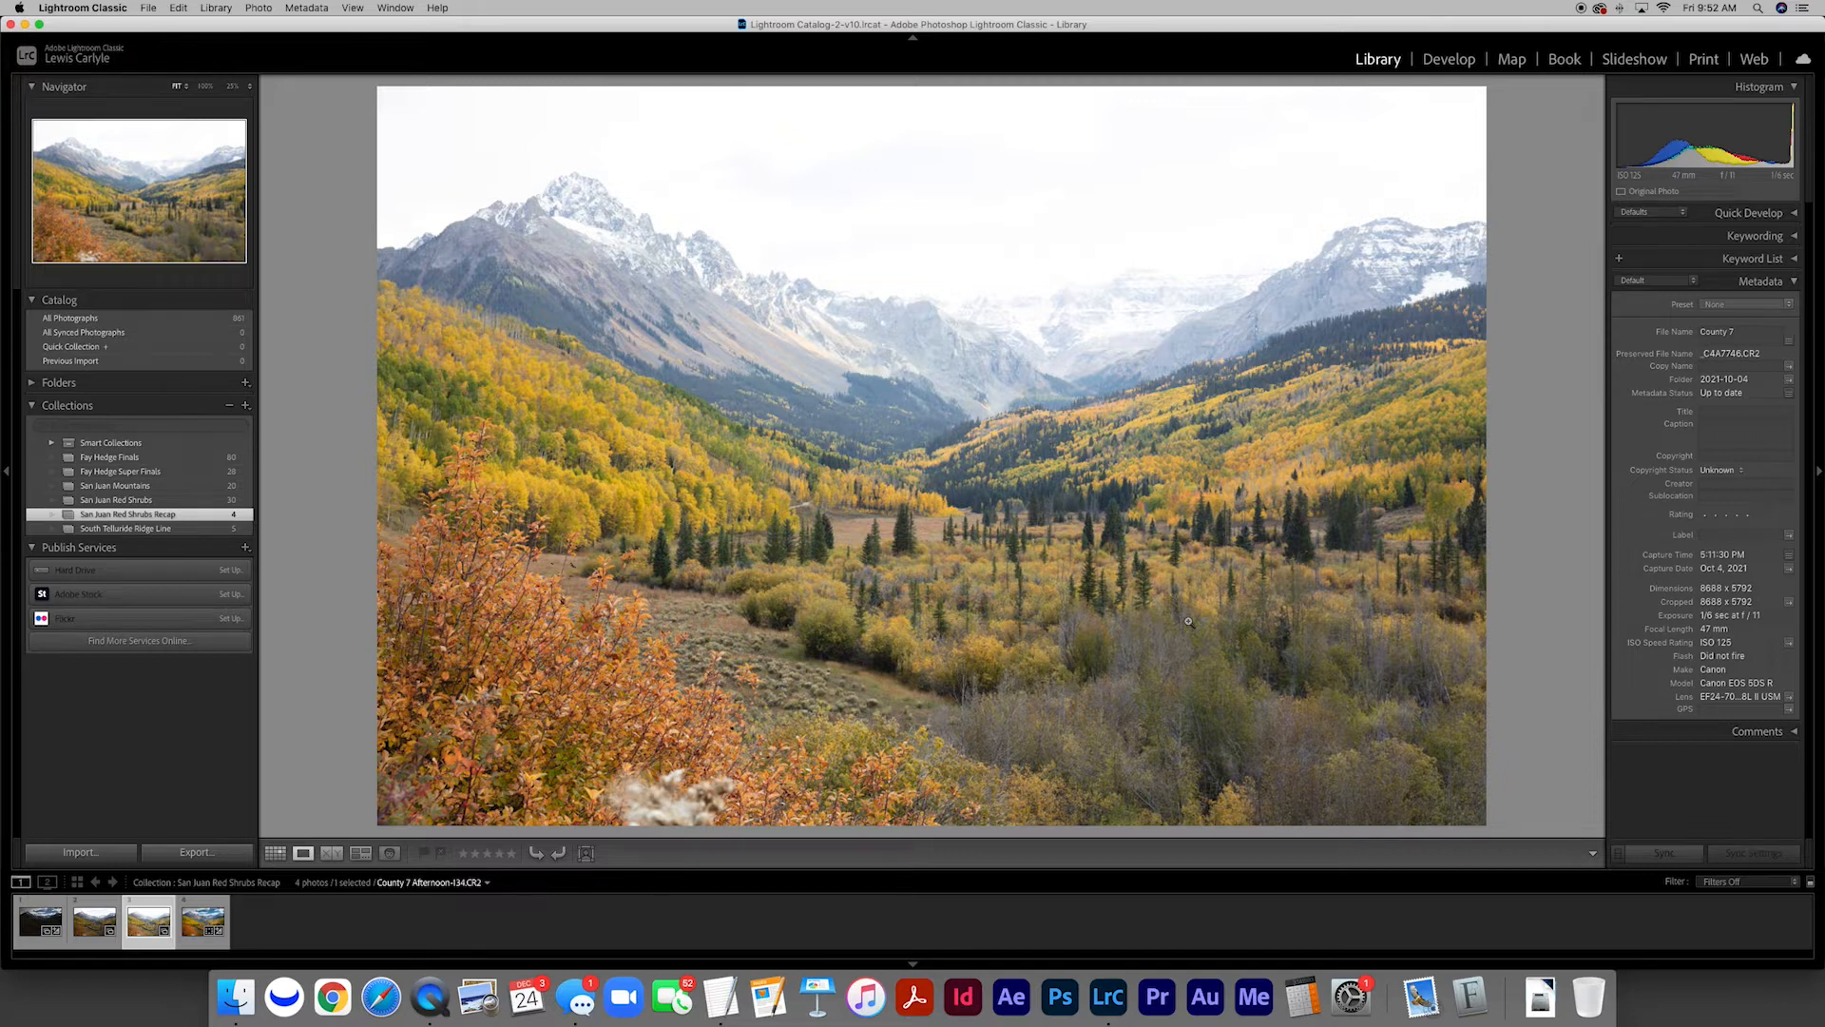
key(Right)
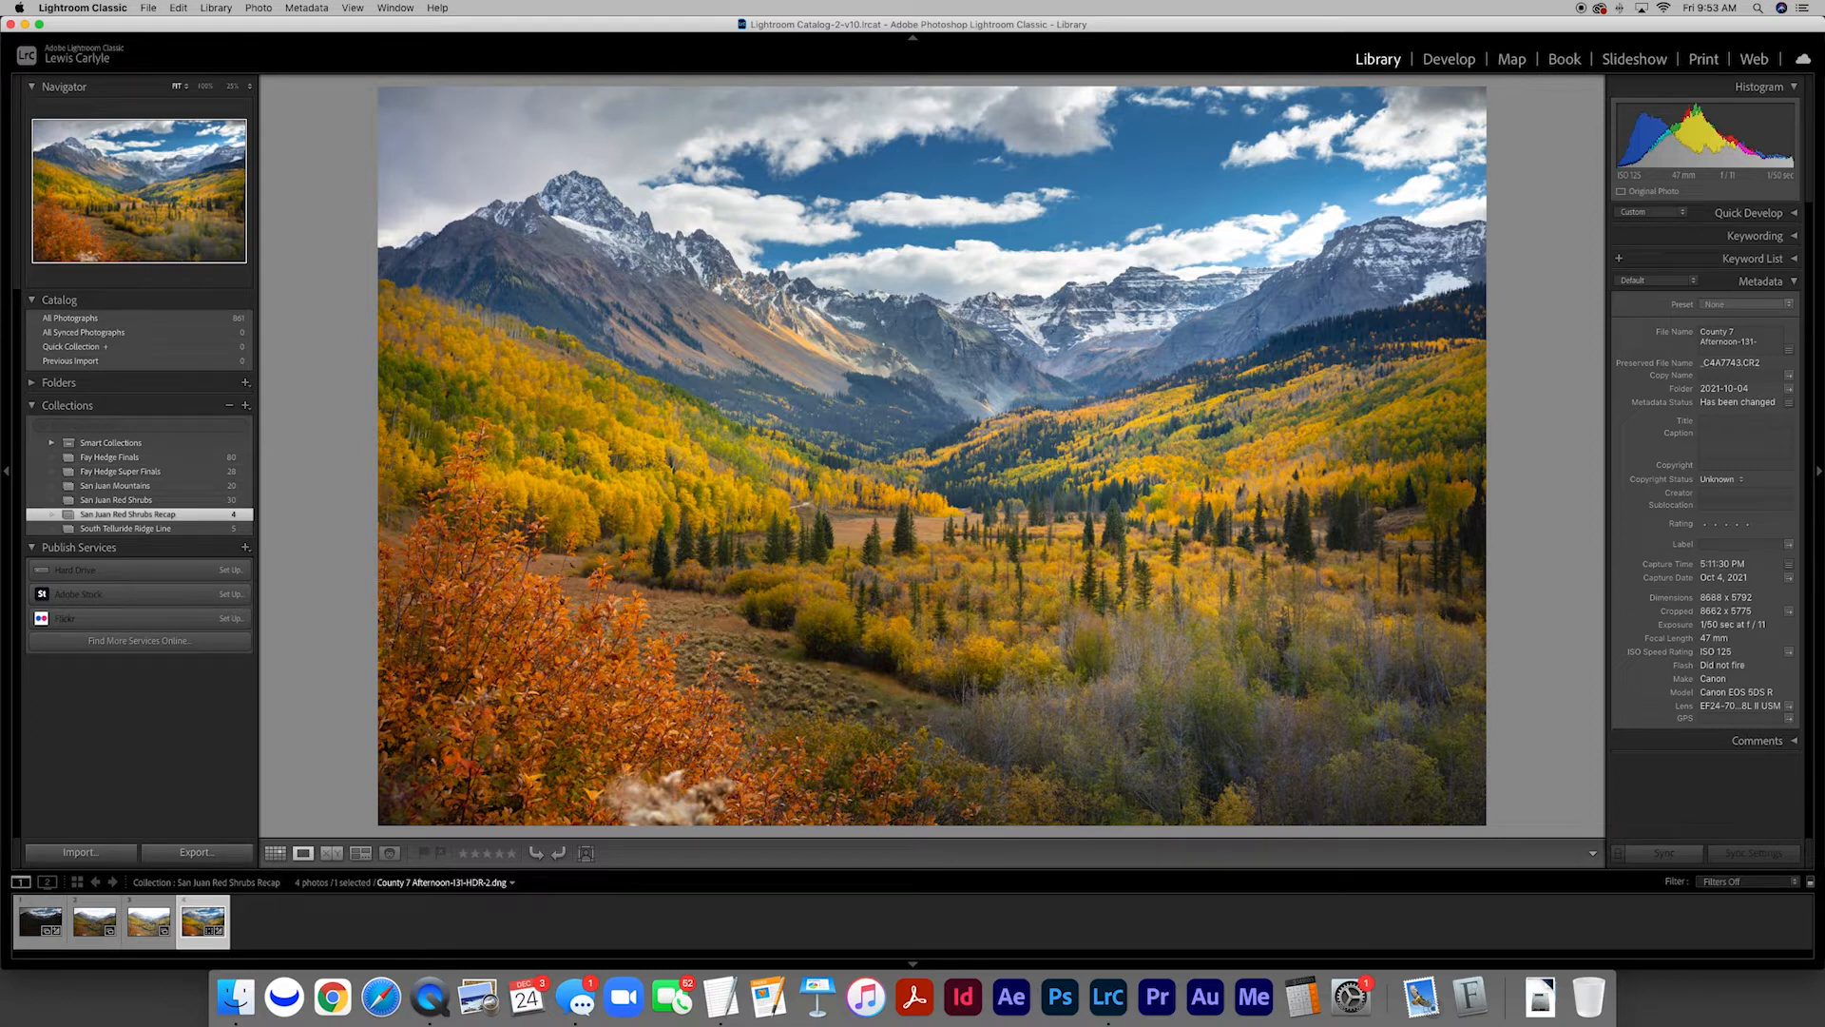
key(g)
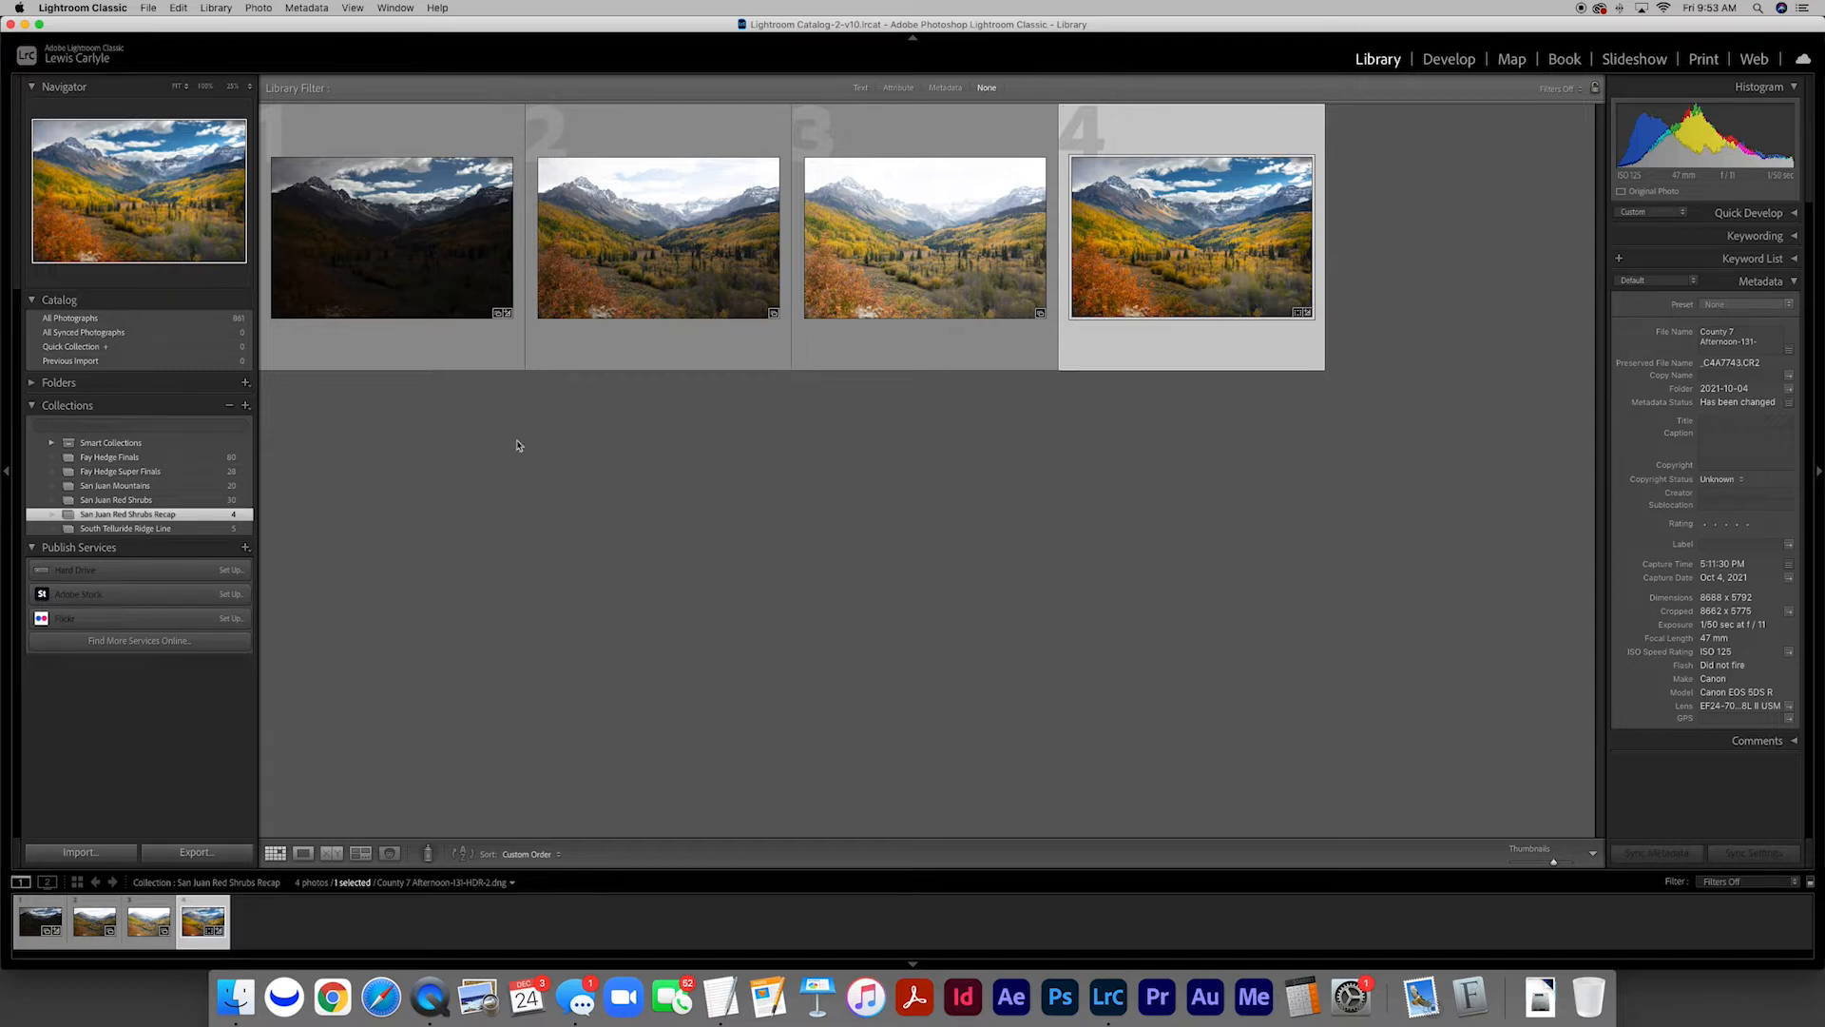
Open the San Juan Red Shrubs collection and look through its bracketed exposure sets
click(149, 500)
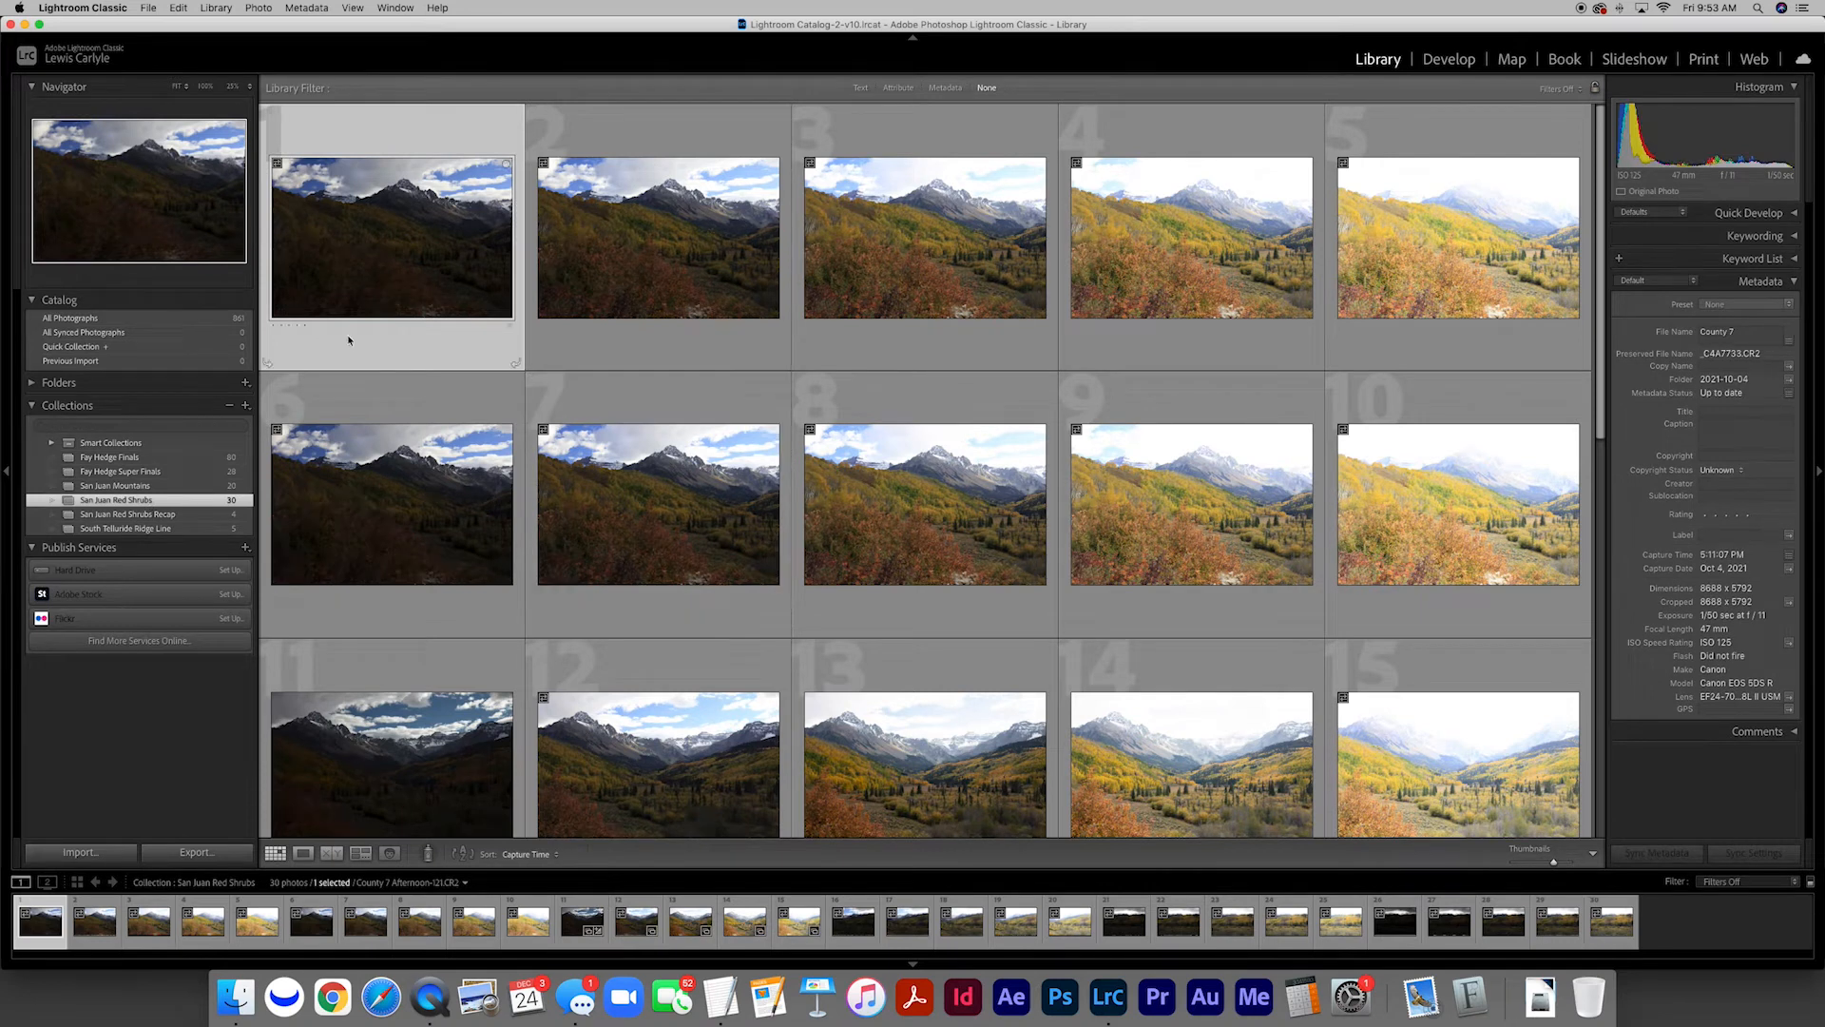
scroll(746, 482, down, 15)
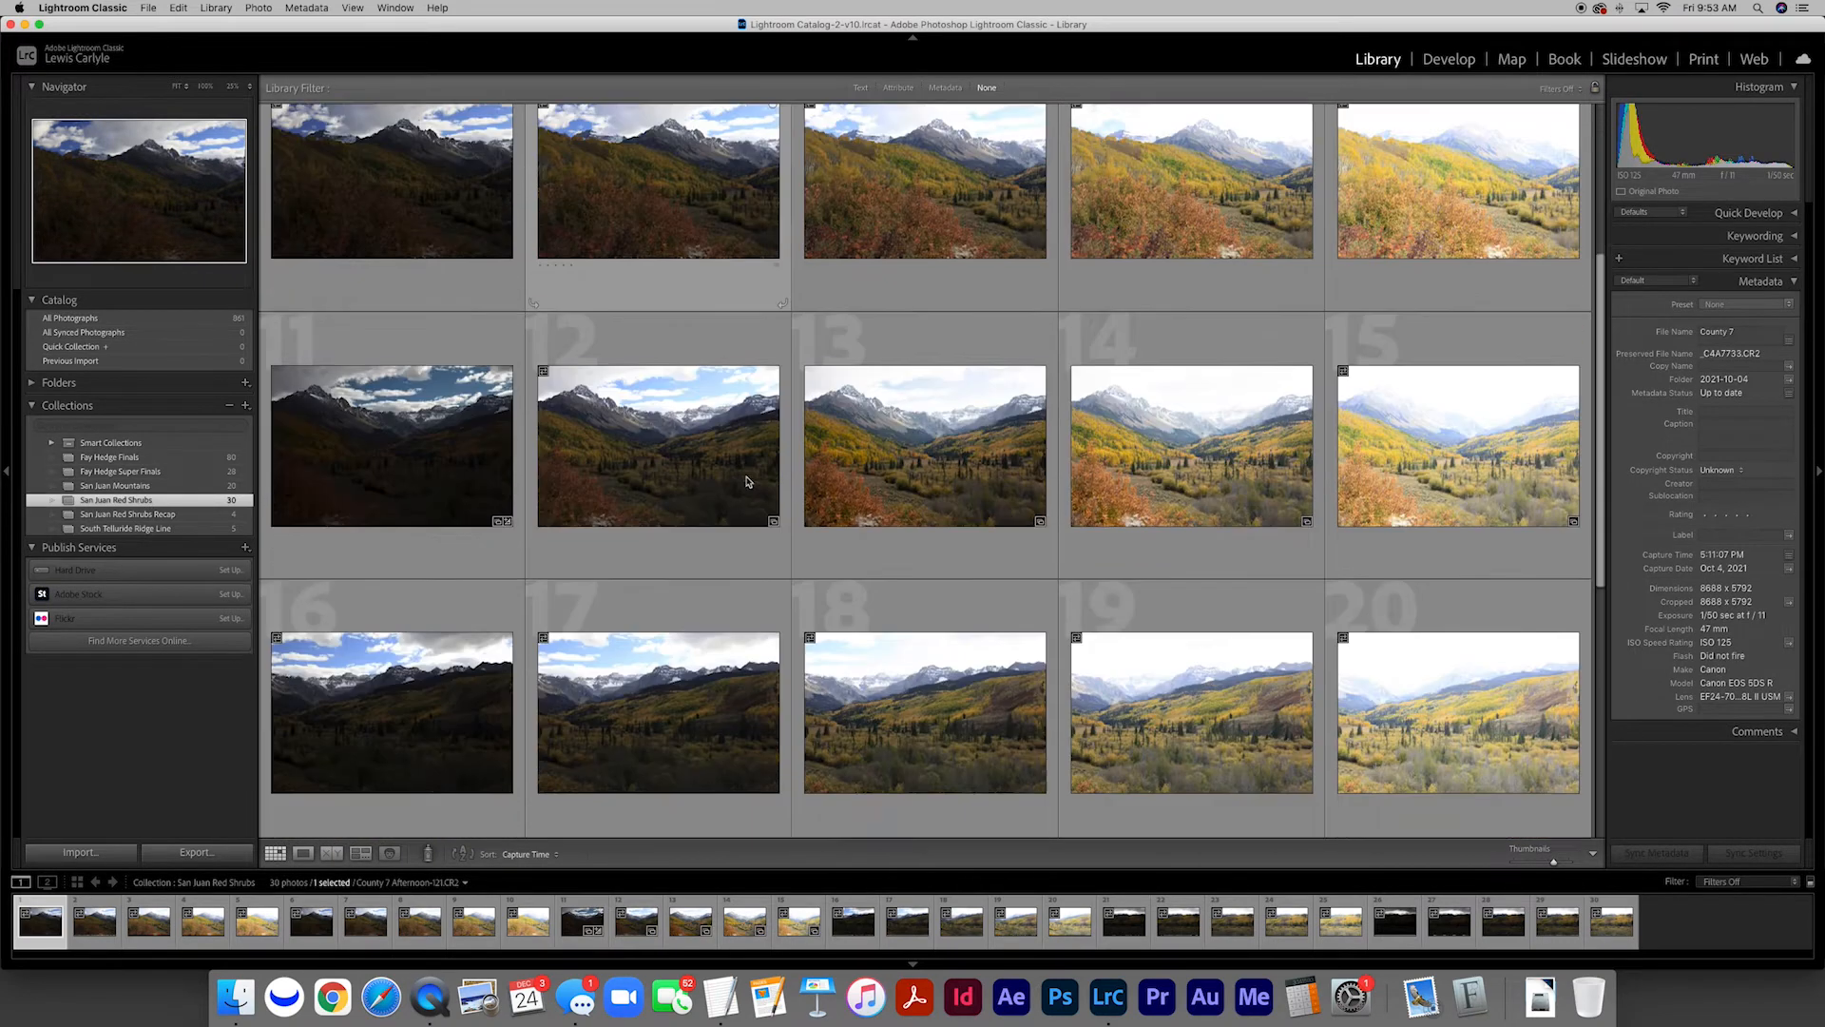
scroll(743, 480, up, 15)
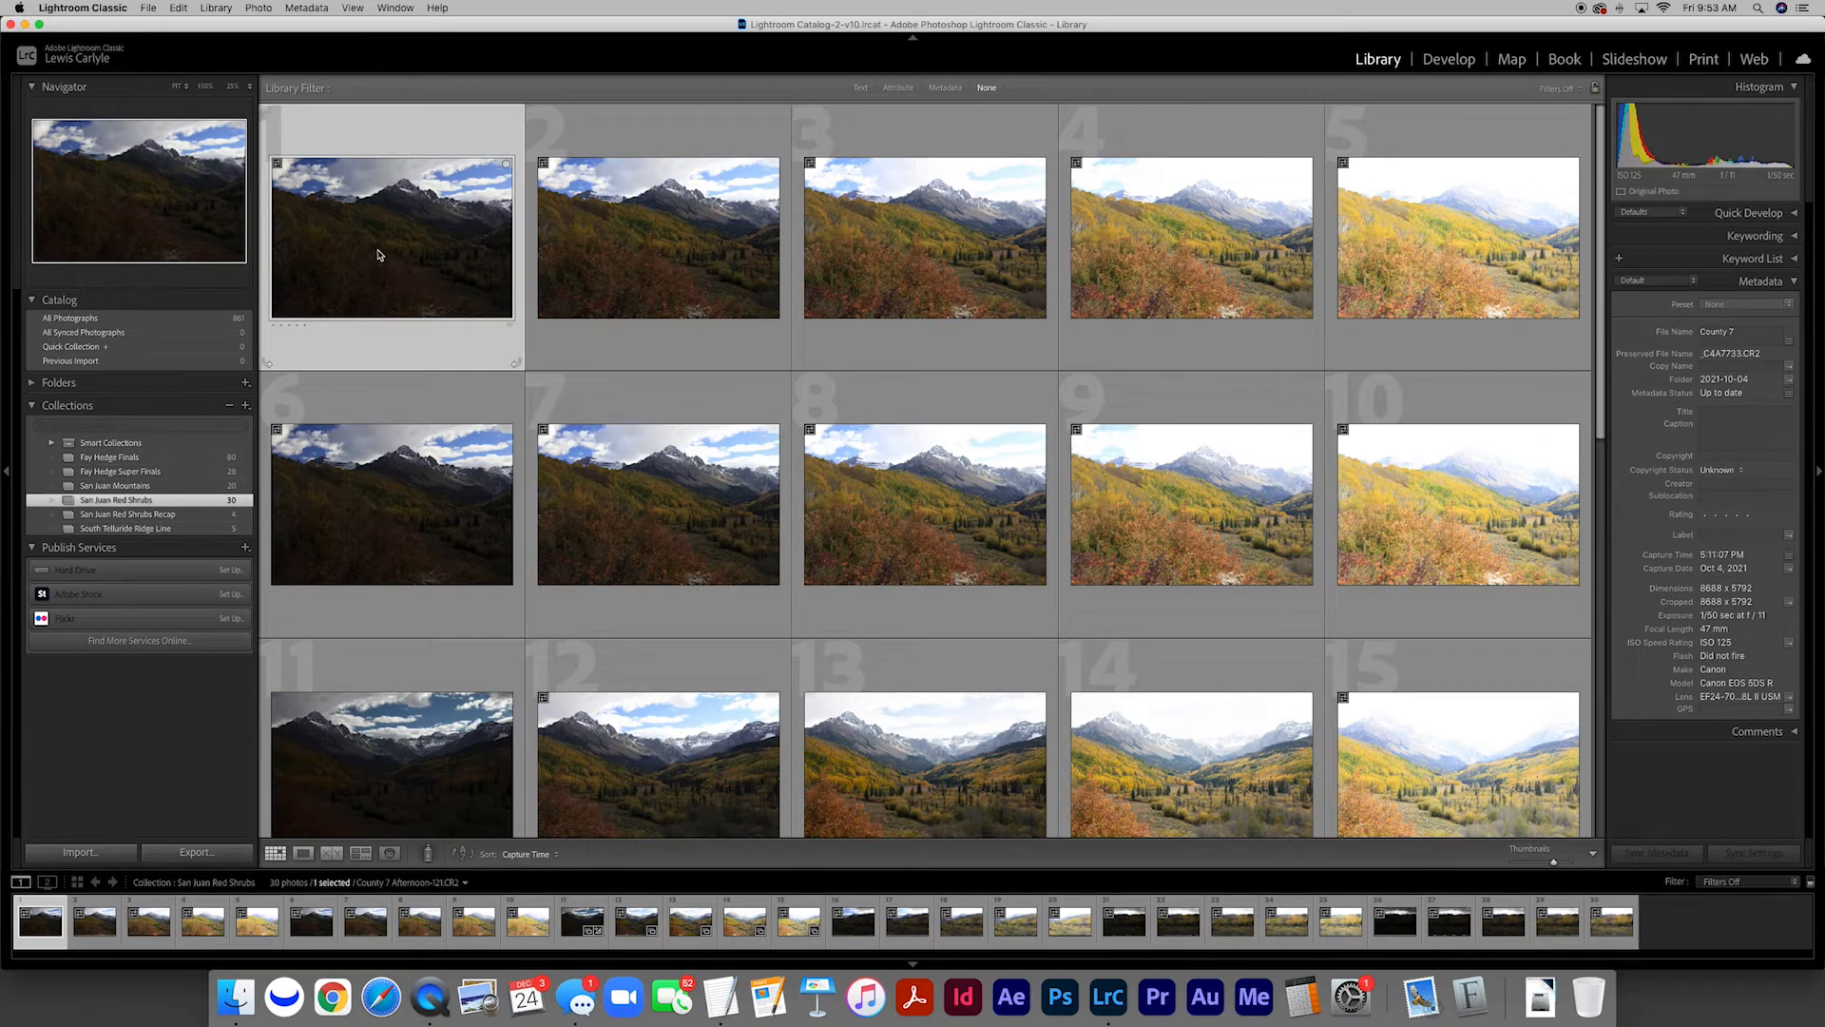
key(Right)
key(Right)
key(Right)
key(Right)
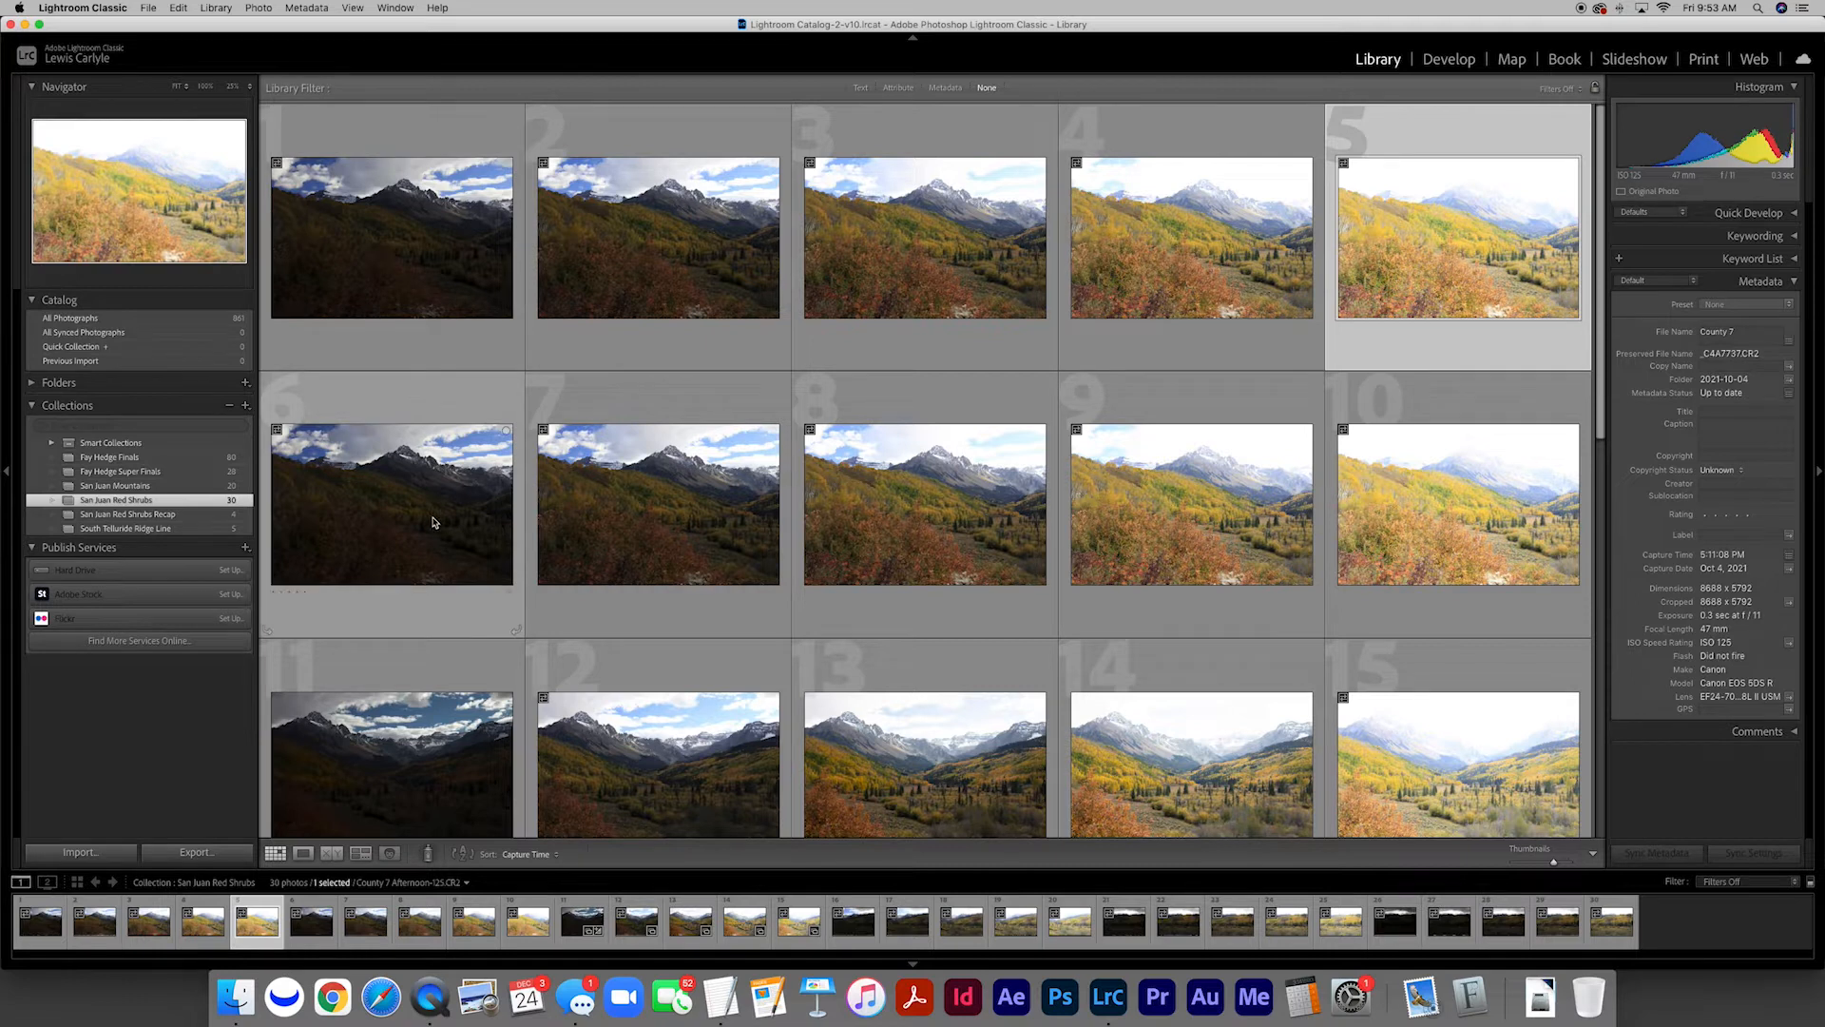
key(Right)
key(Right)
key(Right)
key(Right)
key(Right)
key(Right)
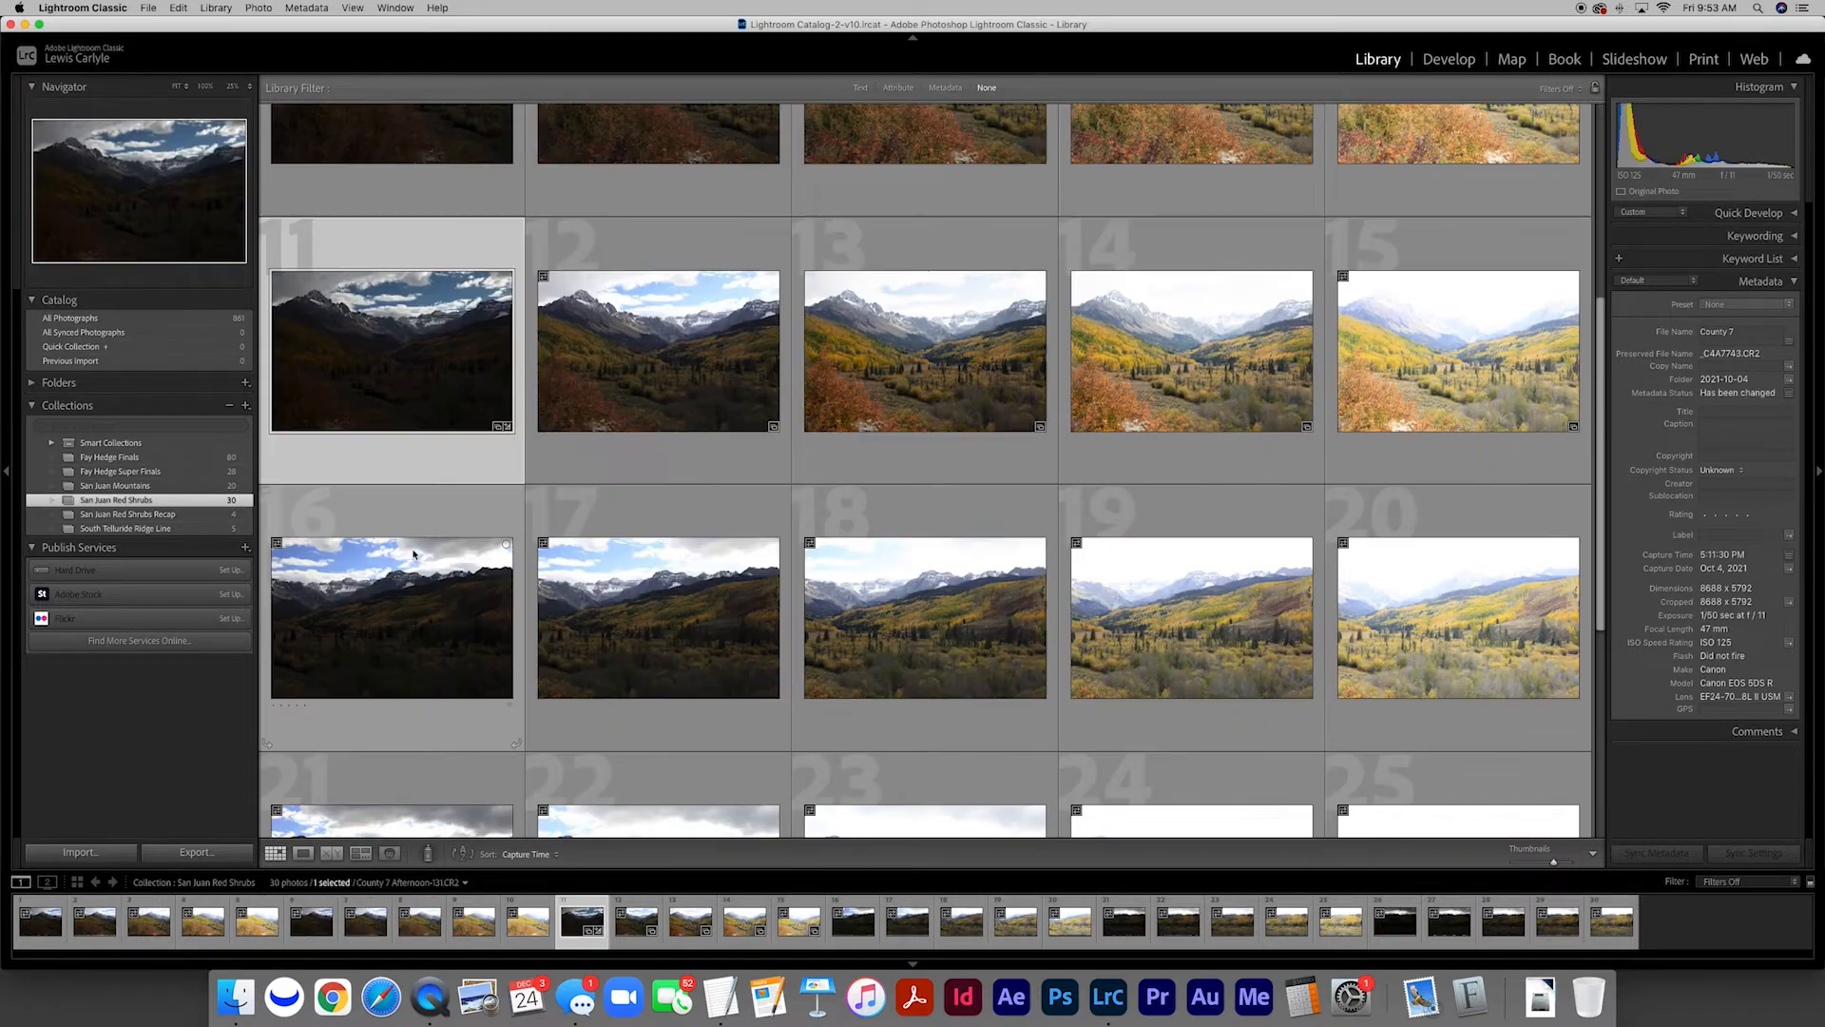
key(Down)
key(Down)
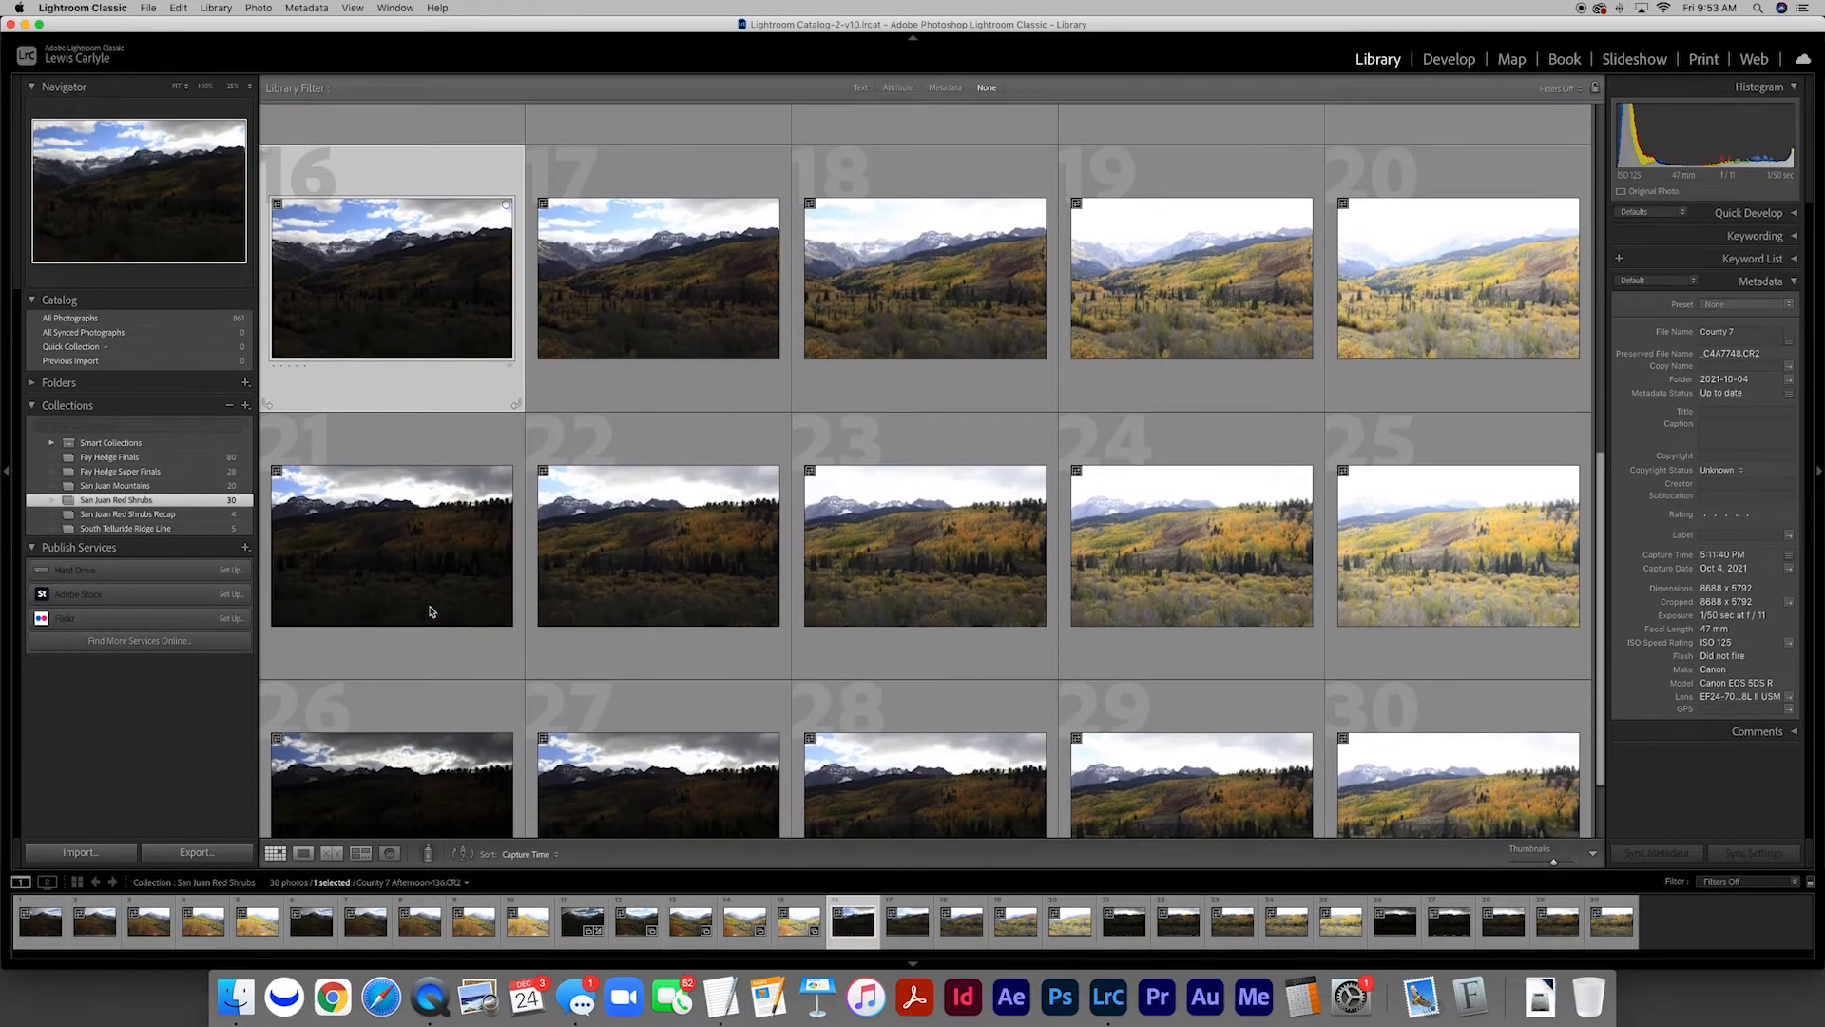
scroll(427, 589, up, 5)
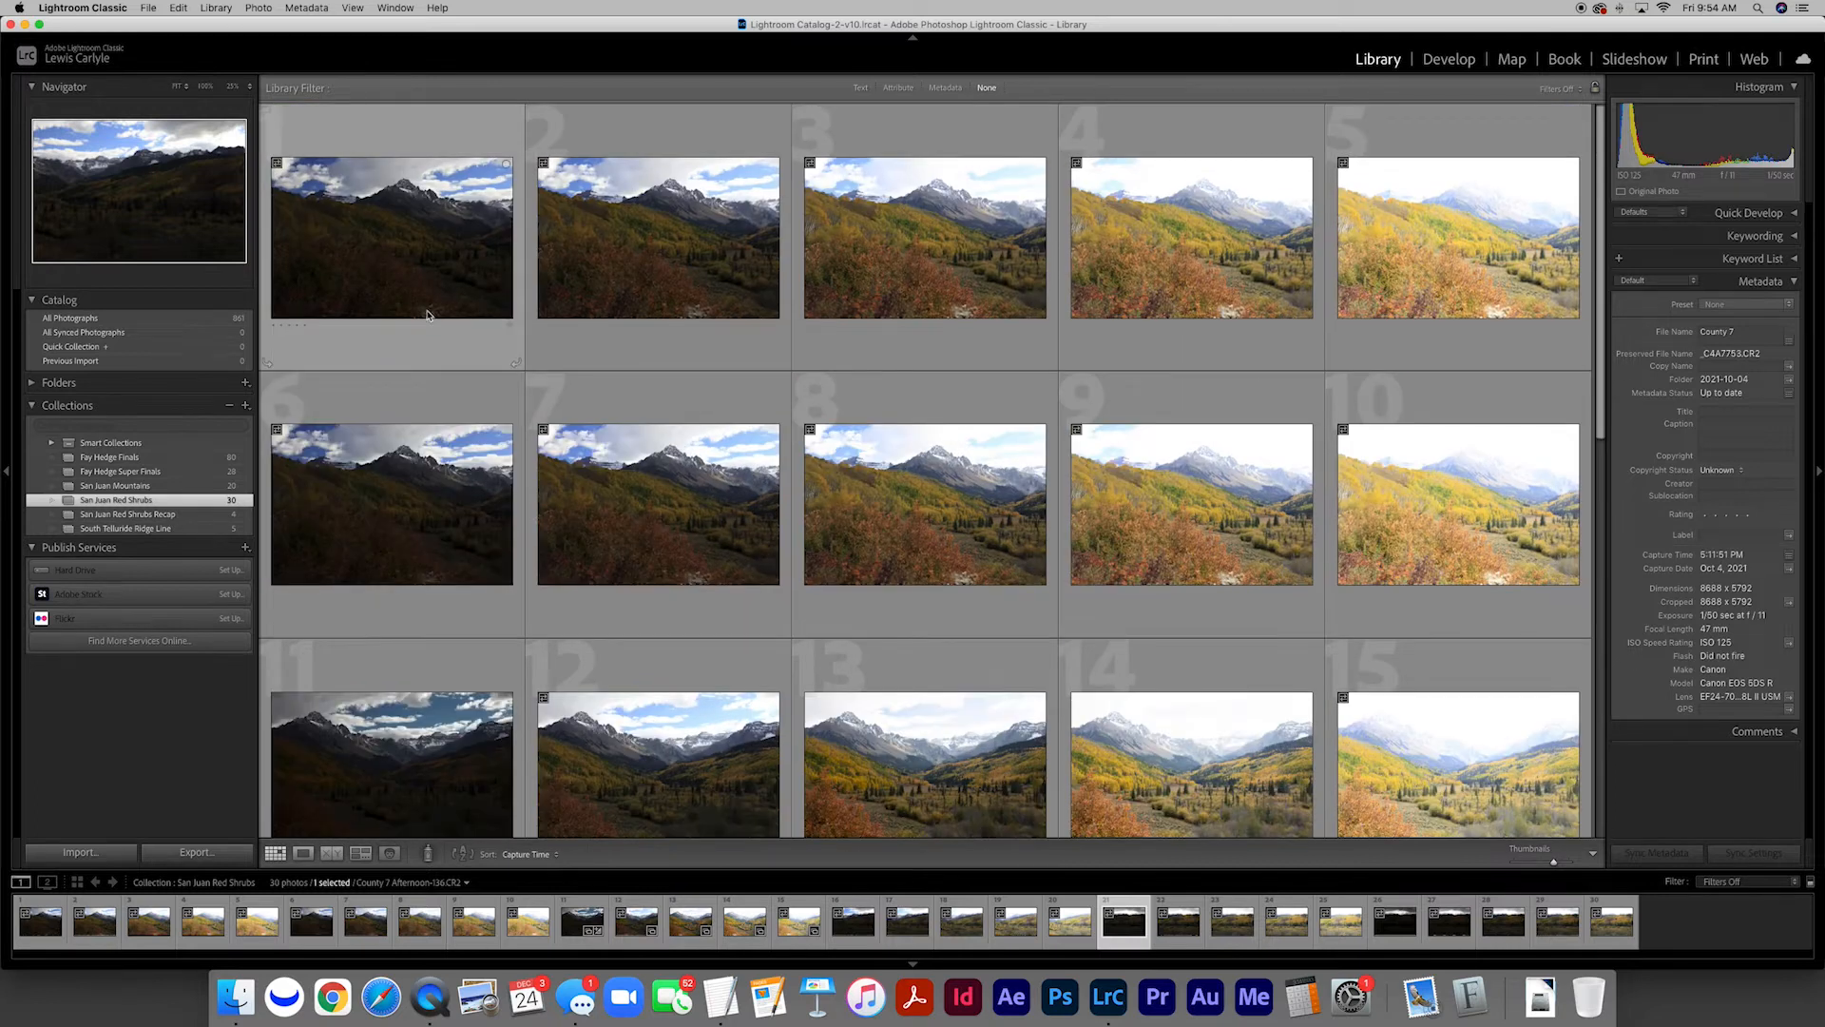
Add the first, third and fourth exposures of the first bracketed set to the Quick Collection
click(411, 226)
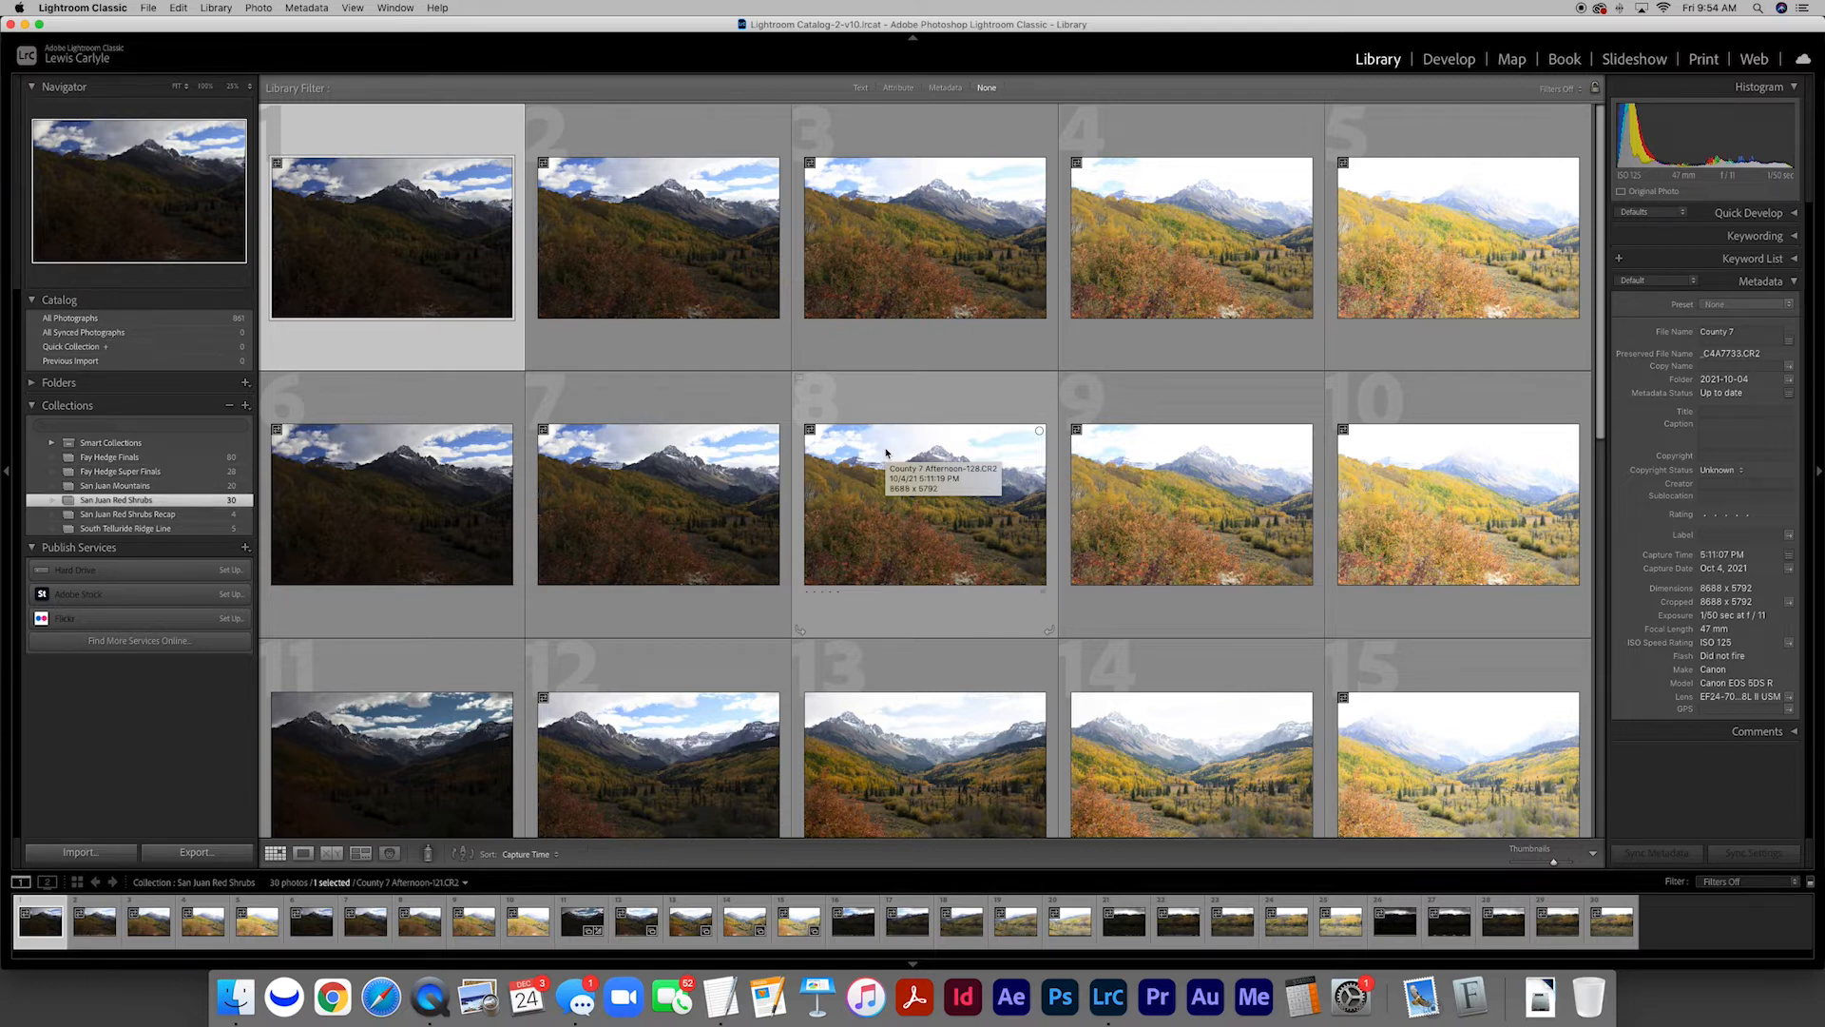
double_click(385, 236)
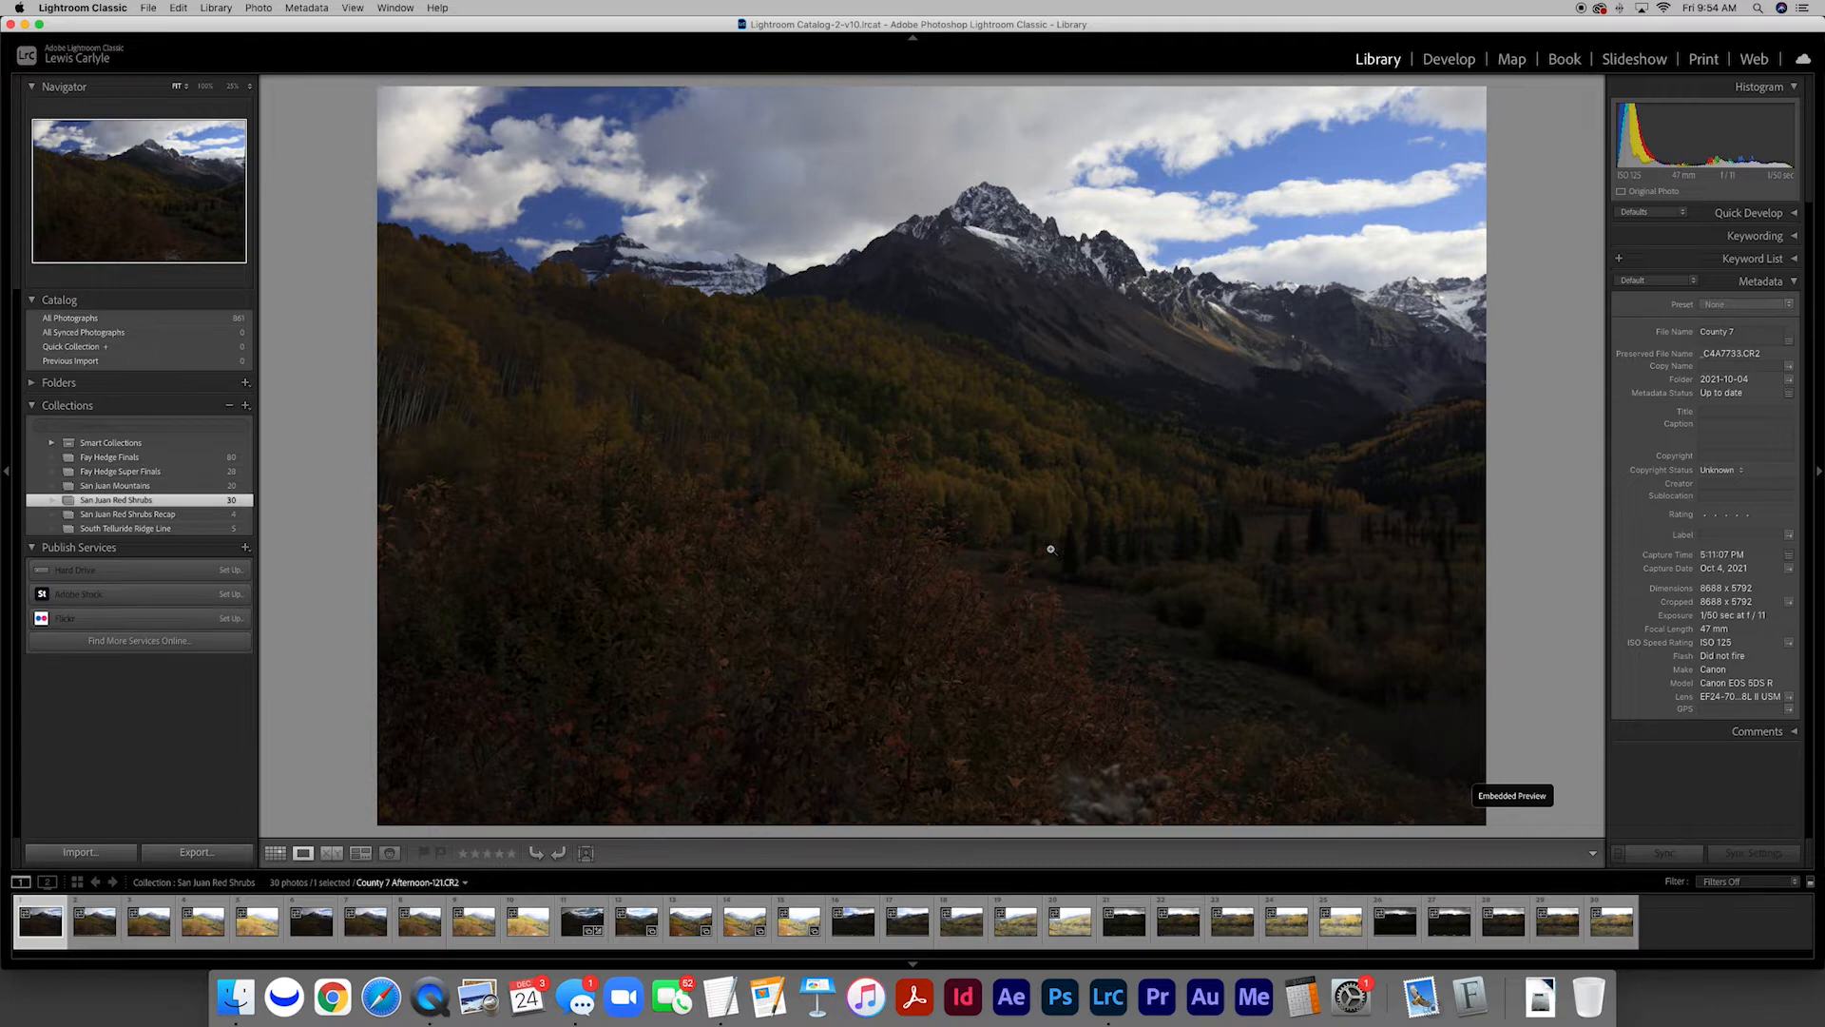
key(b)
key(Right)
key(Right)
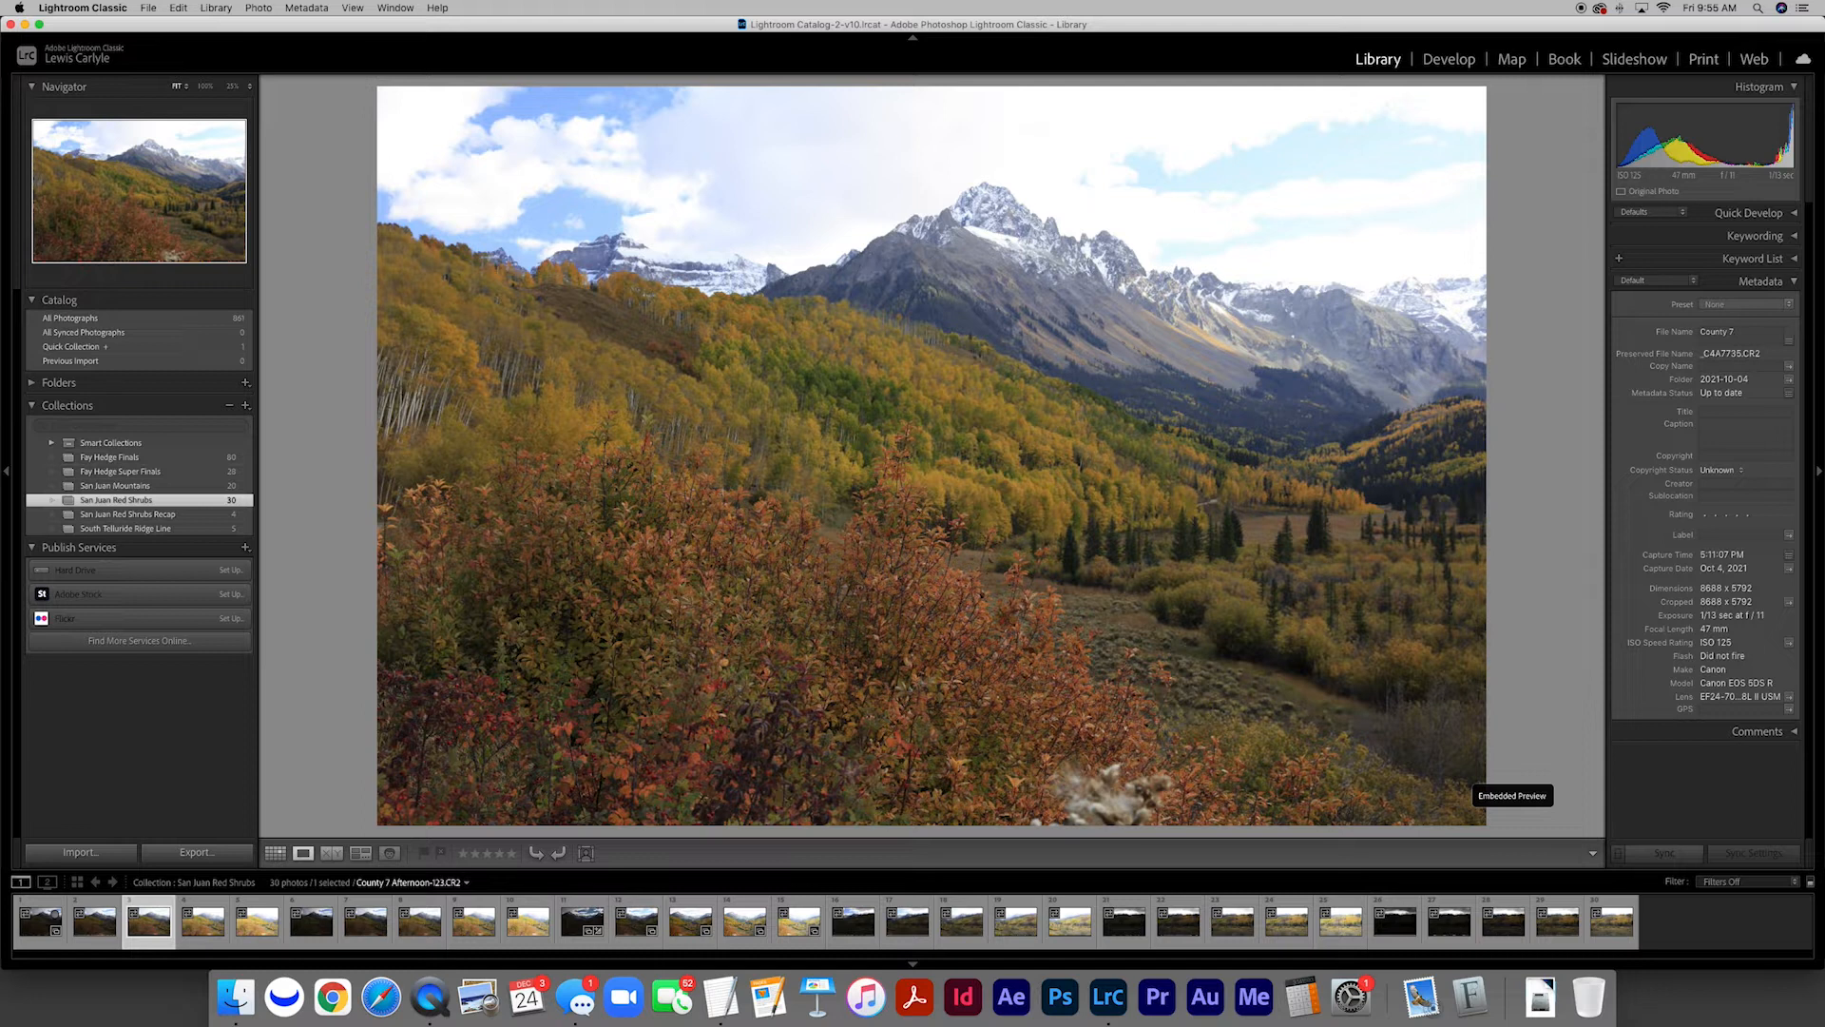
key(b)
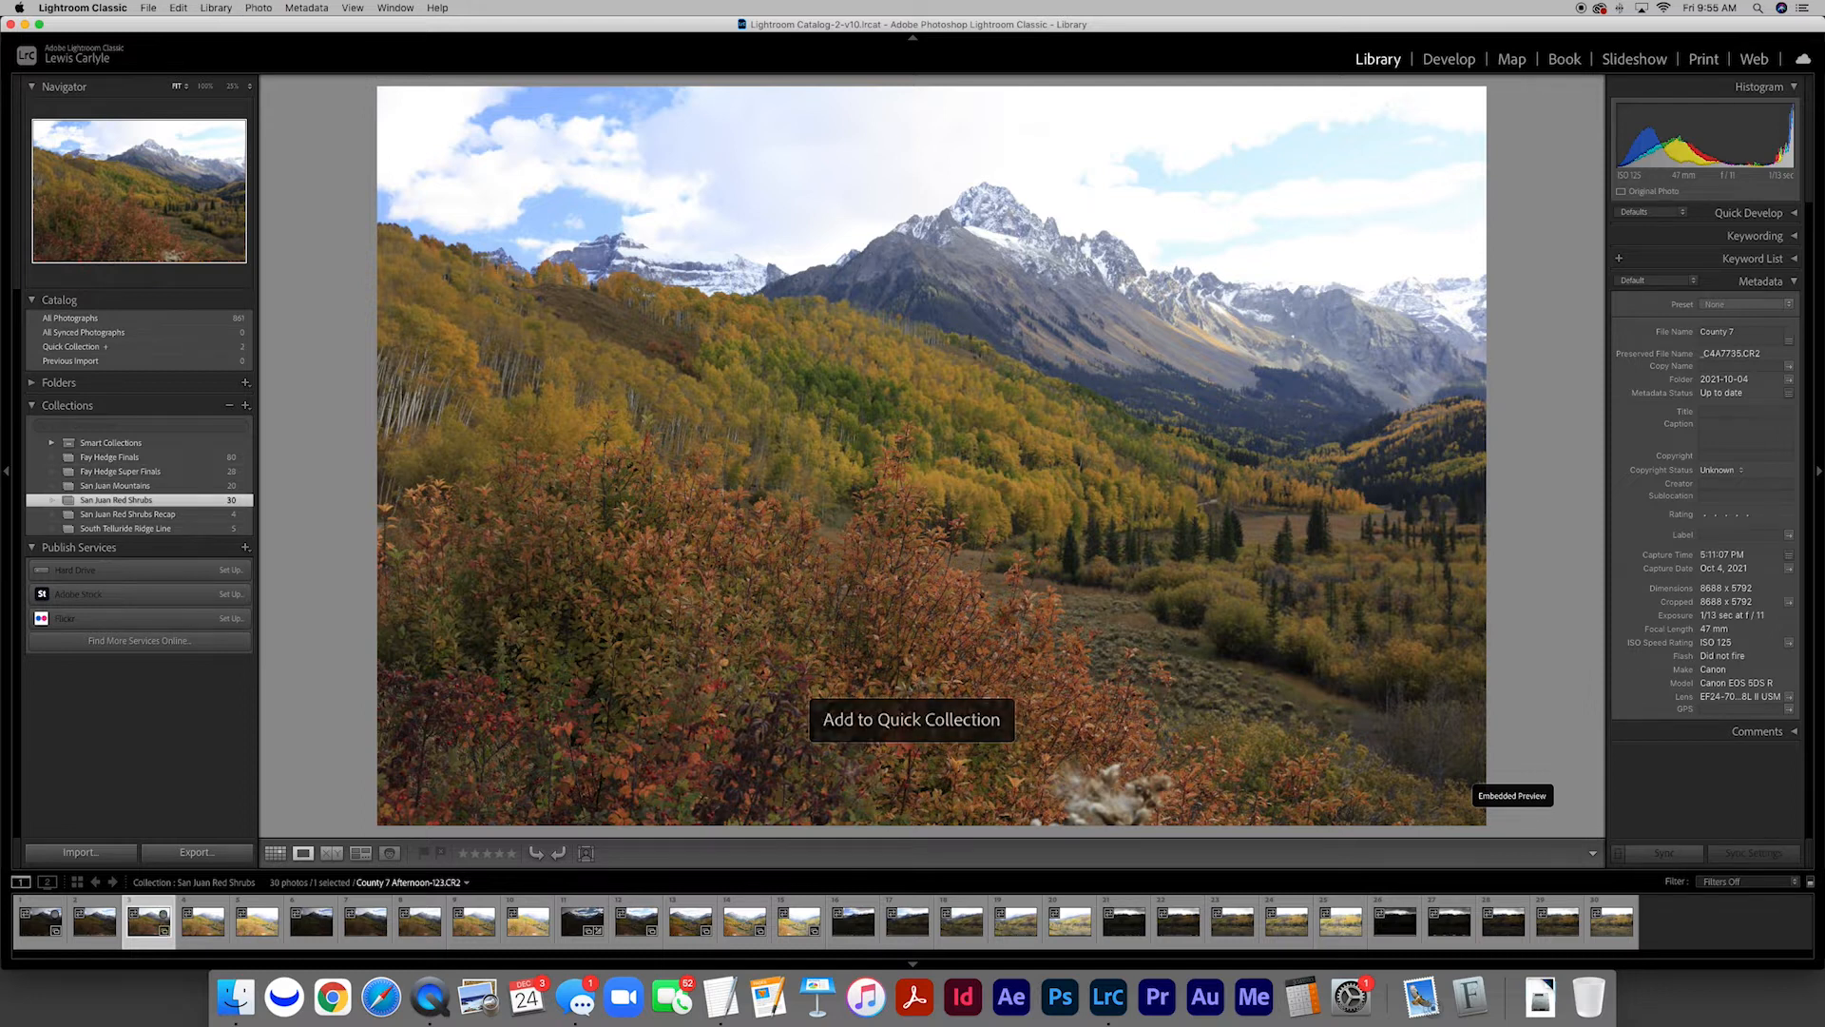
key(Right)
key(Right)
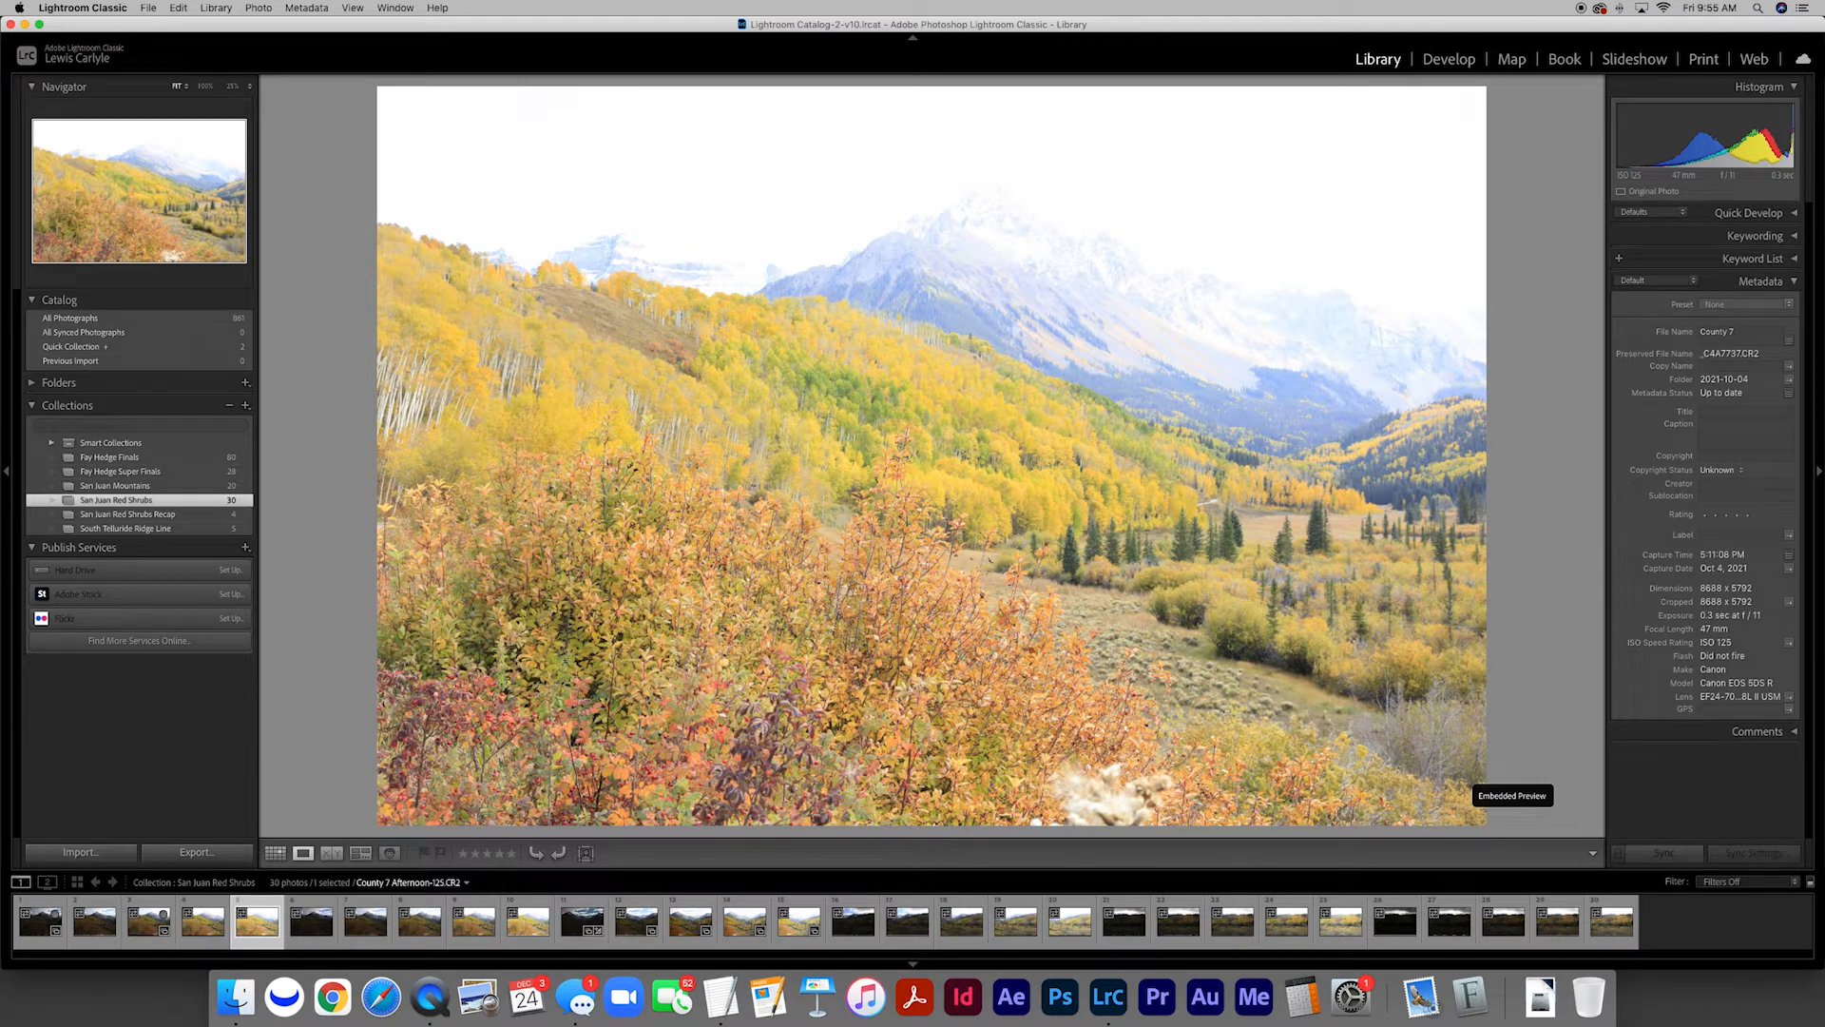
key(Left)
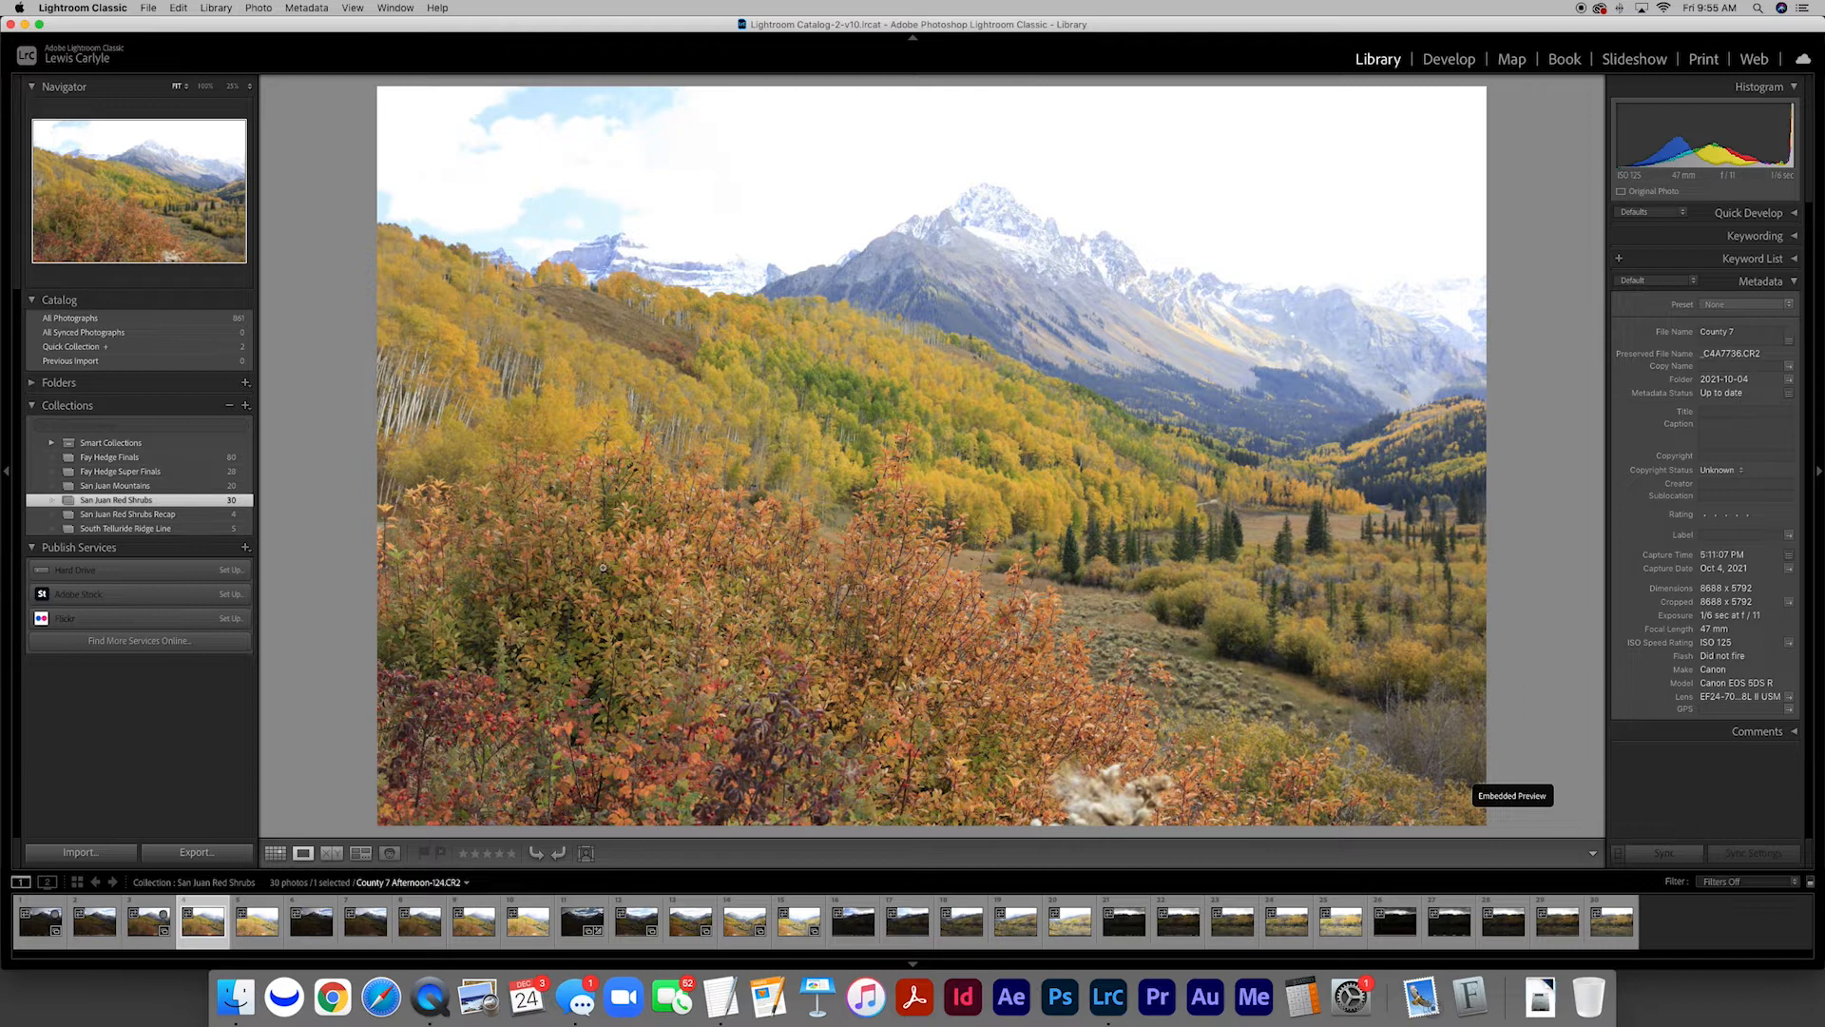
key(b)
Open the Quick Collection and review its exposures at full size from the darkest onward
click(210, 347)
click(419, 269)
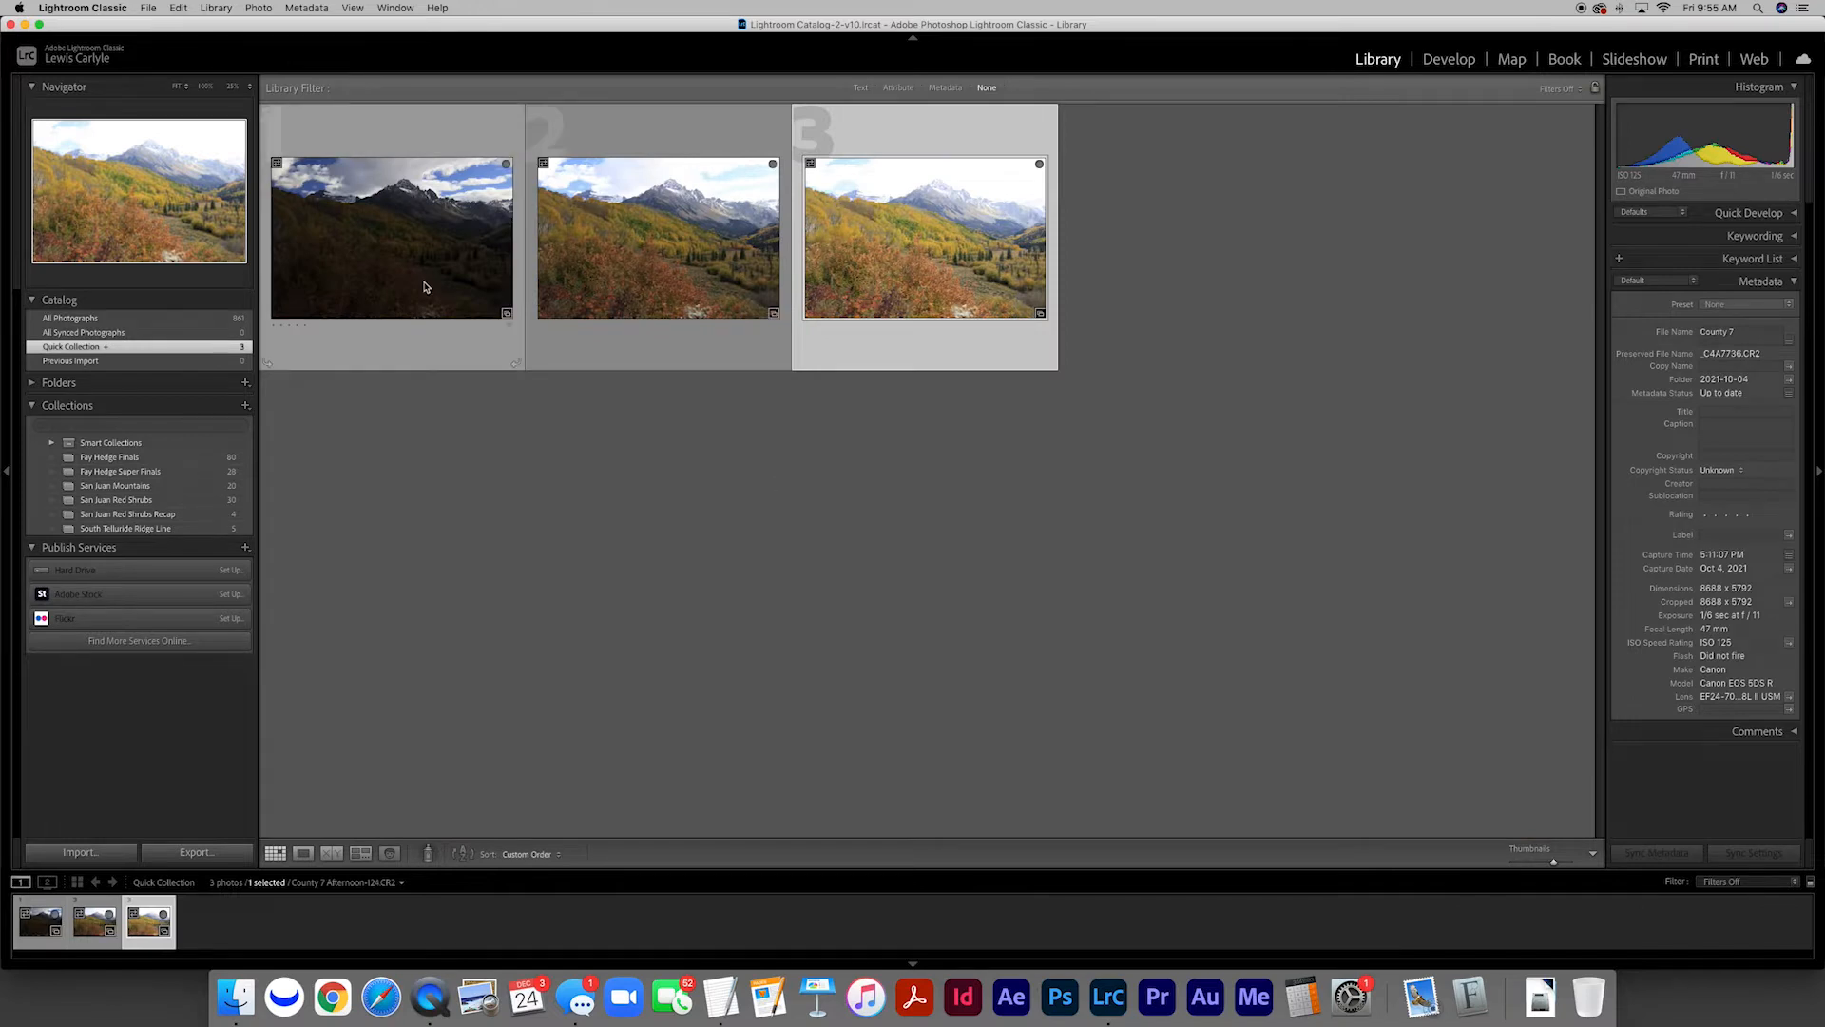
double_click(418, 269)
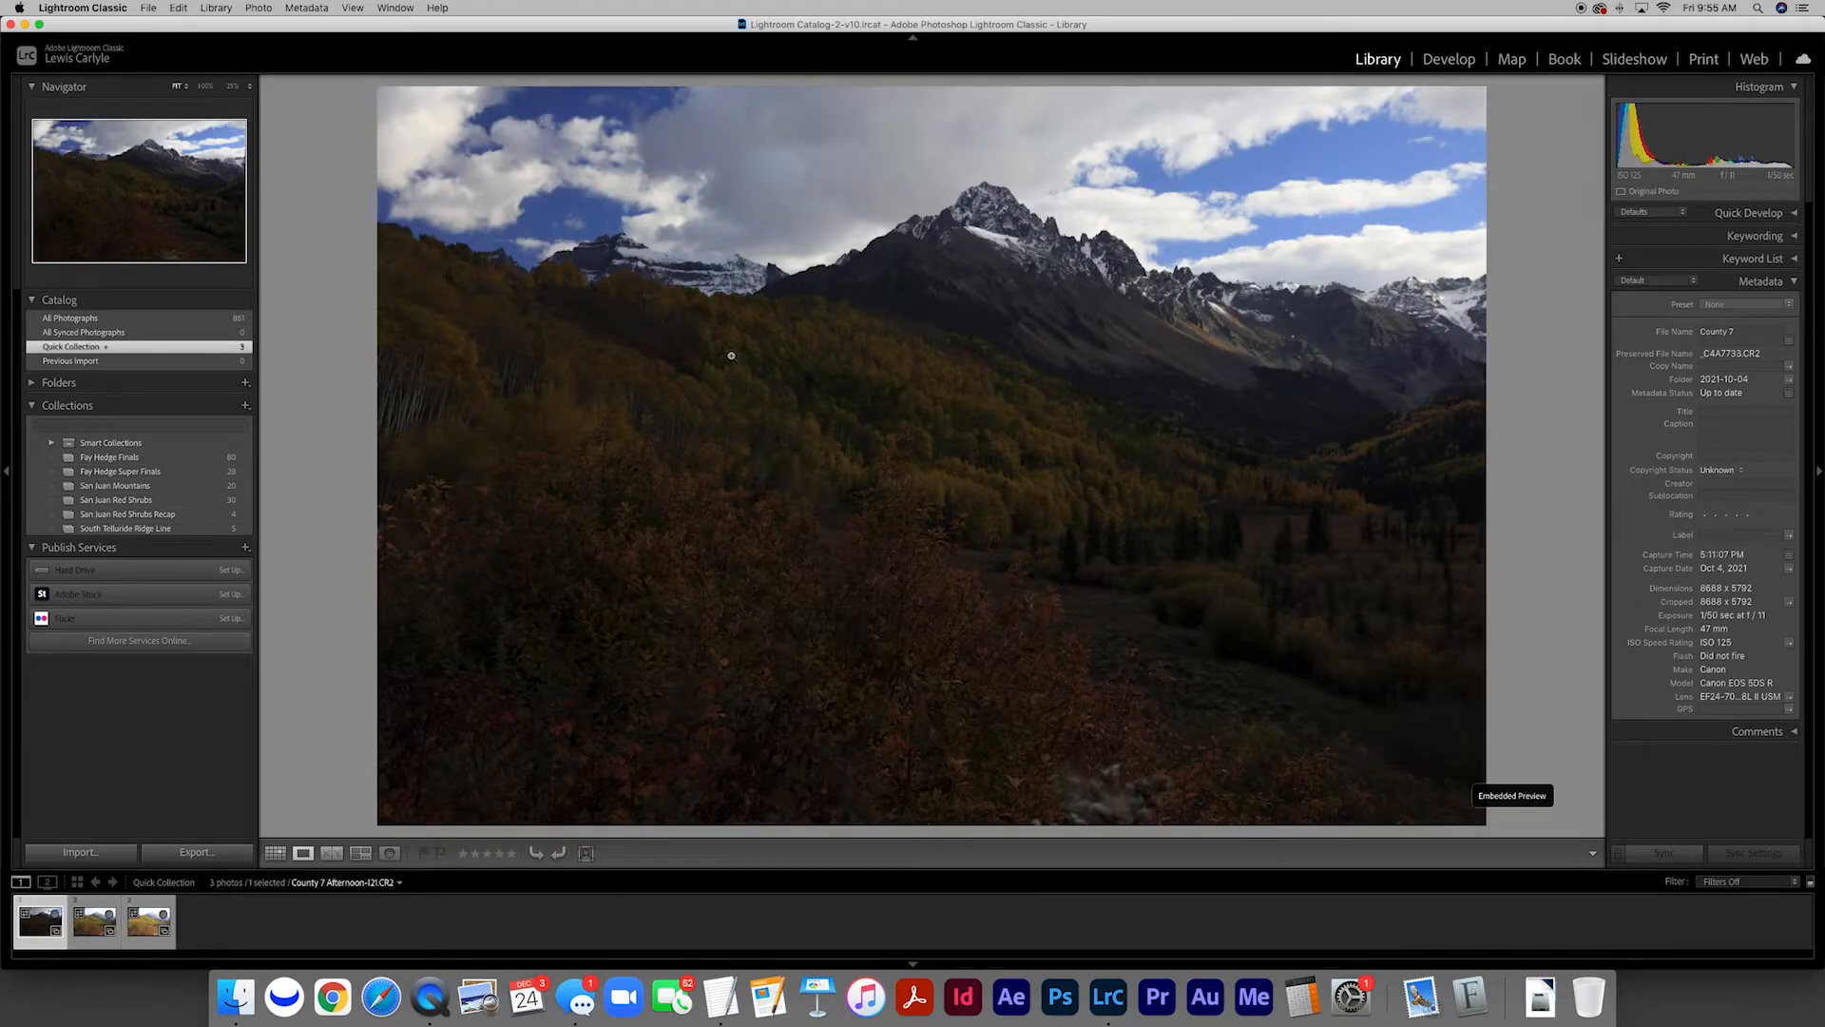
key(Right)
key(Right)
key(Right)
key(g)
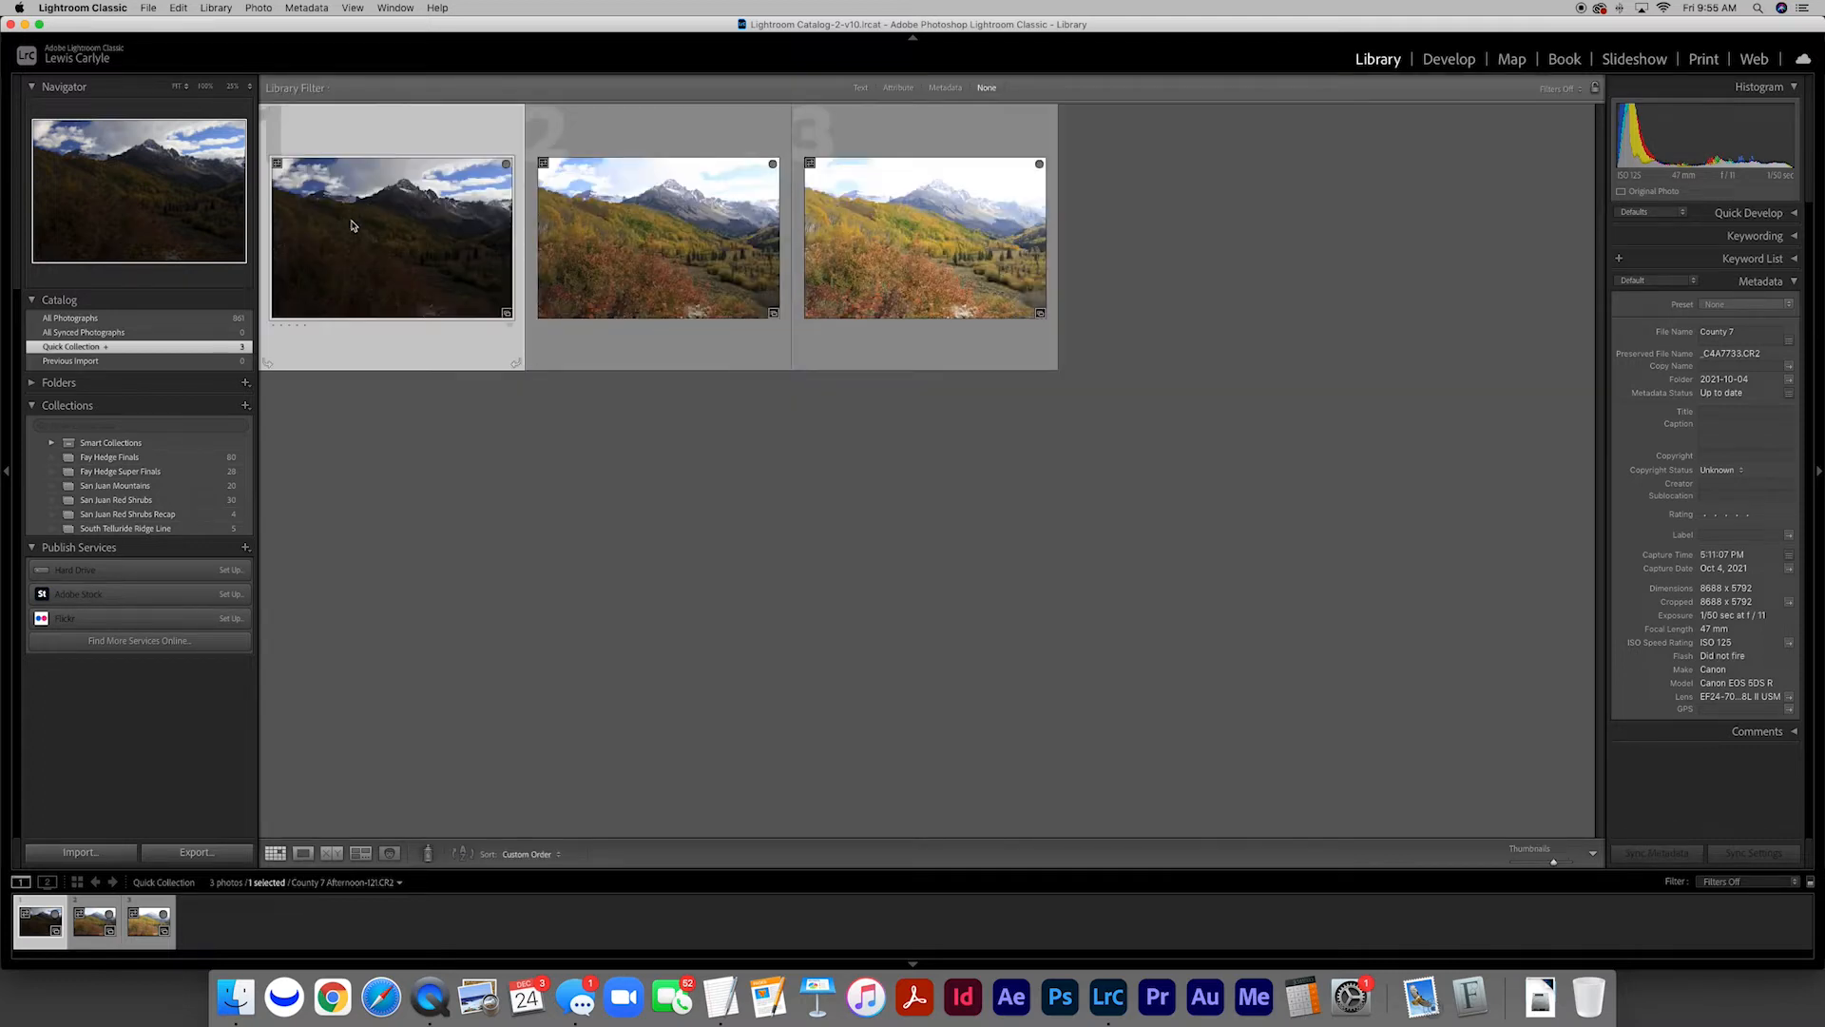
Merge all three Quick Collection exposures to HDR with Auto Align on and the deghost amount at None
shift+click(902, 254)
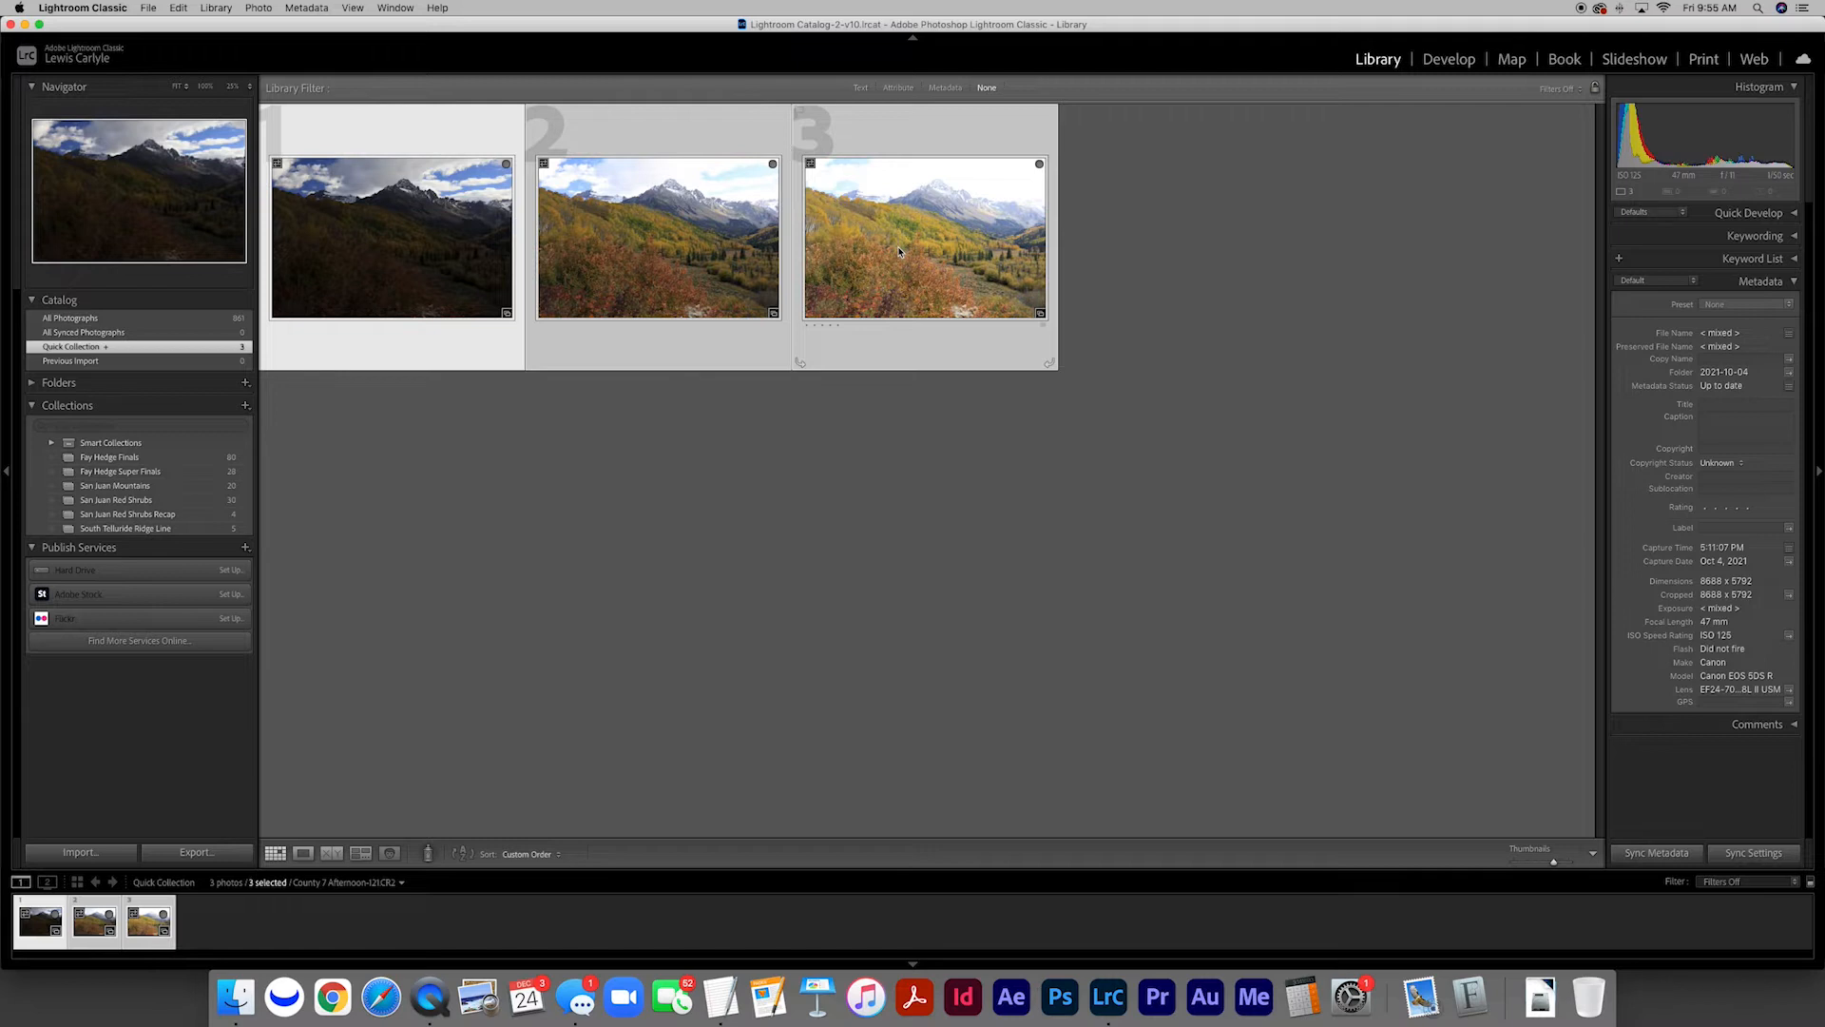
right_click(900, 252)
mouse_move(983, 426)
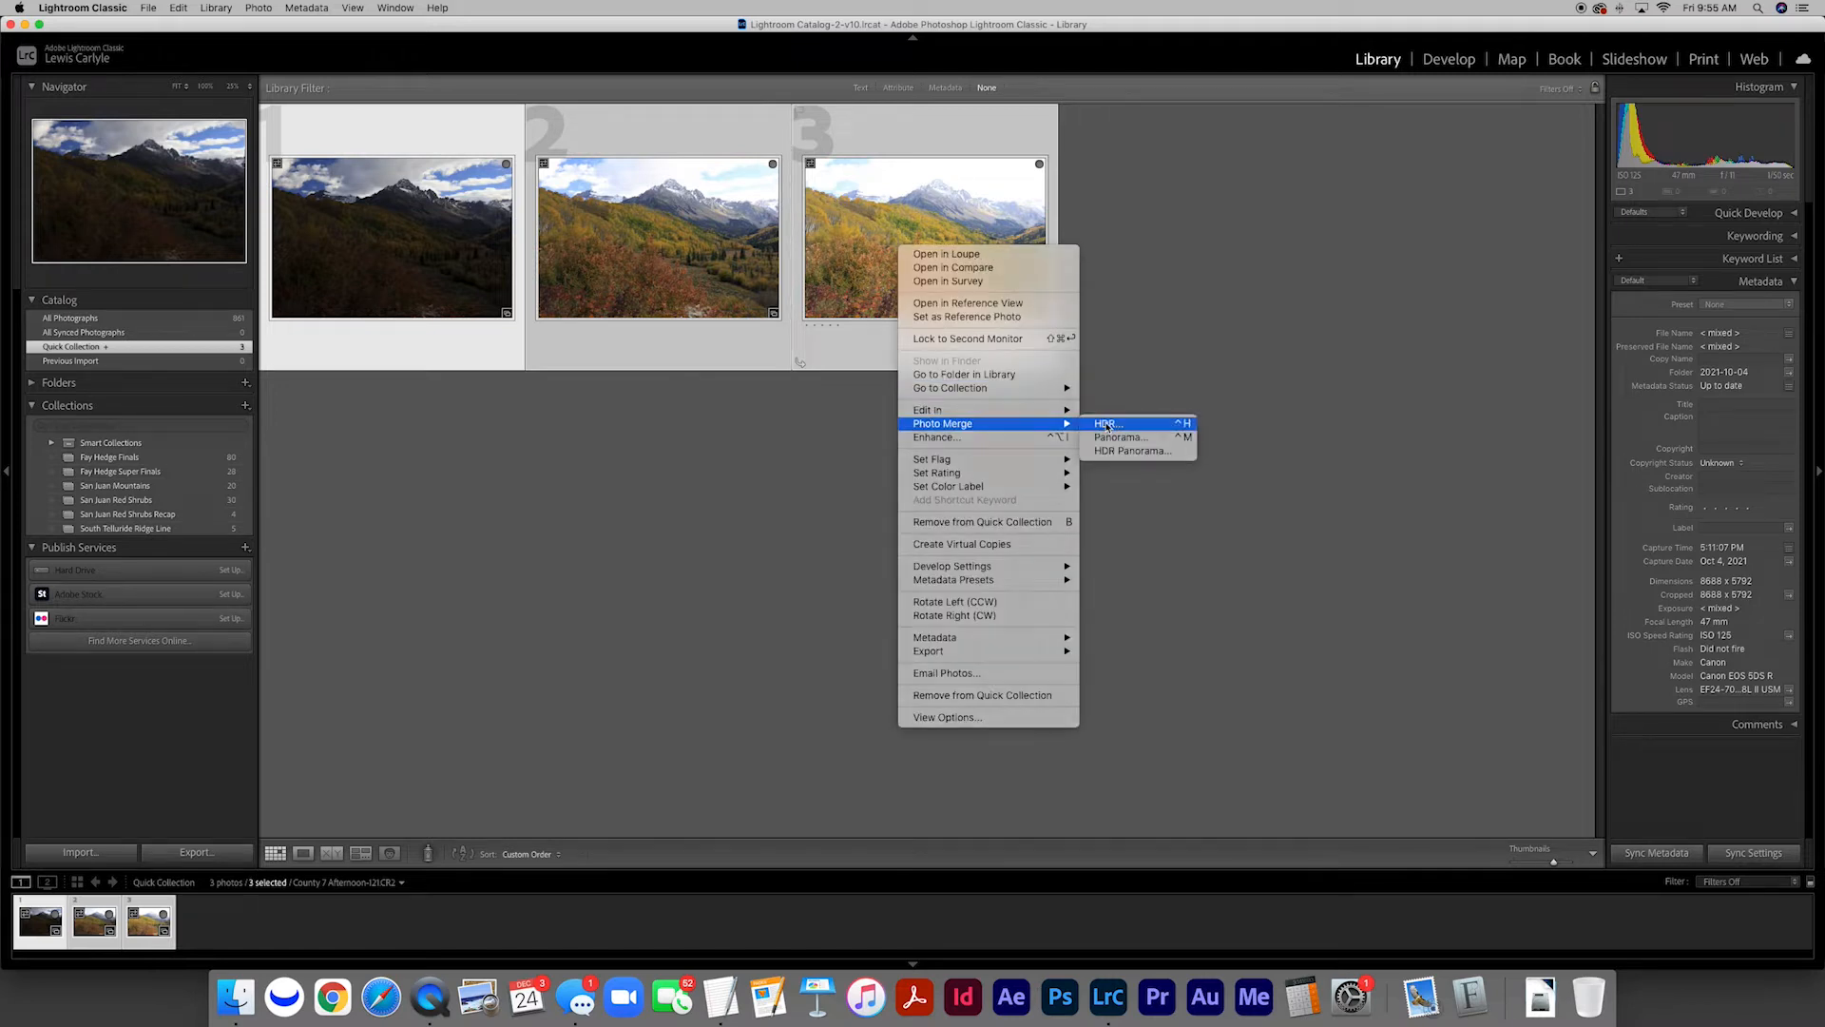
click(1106, 425)
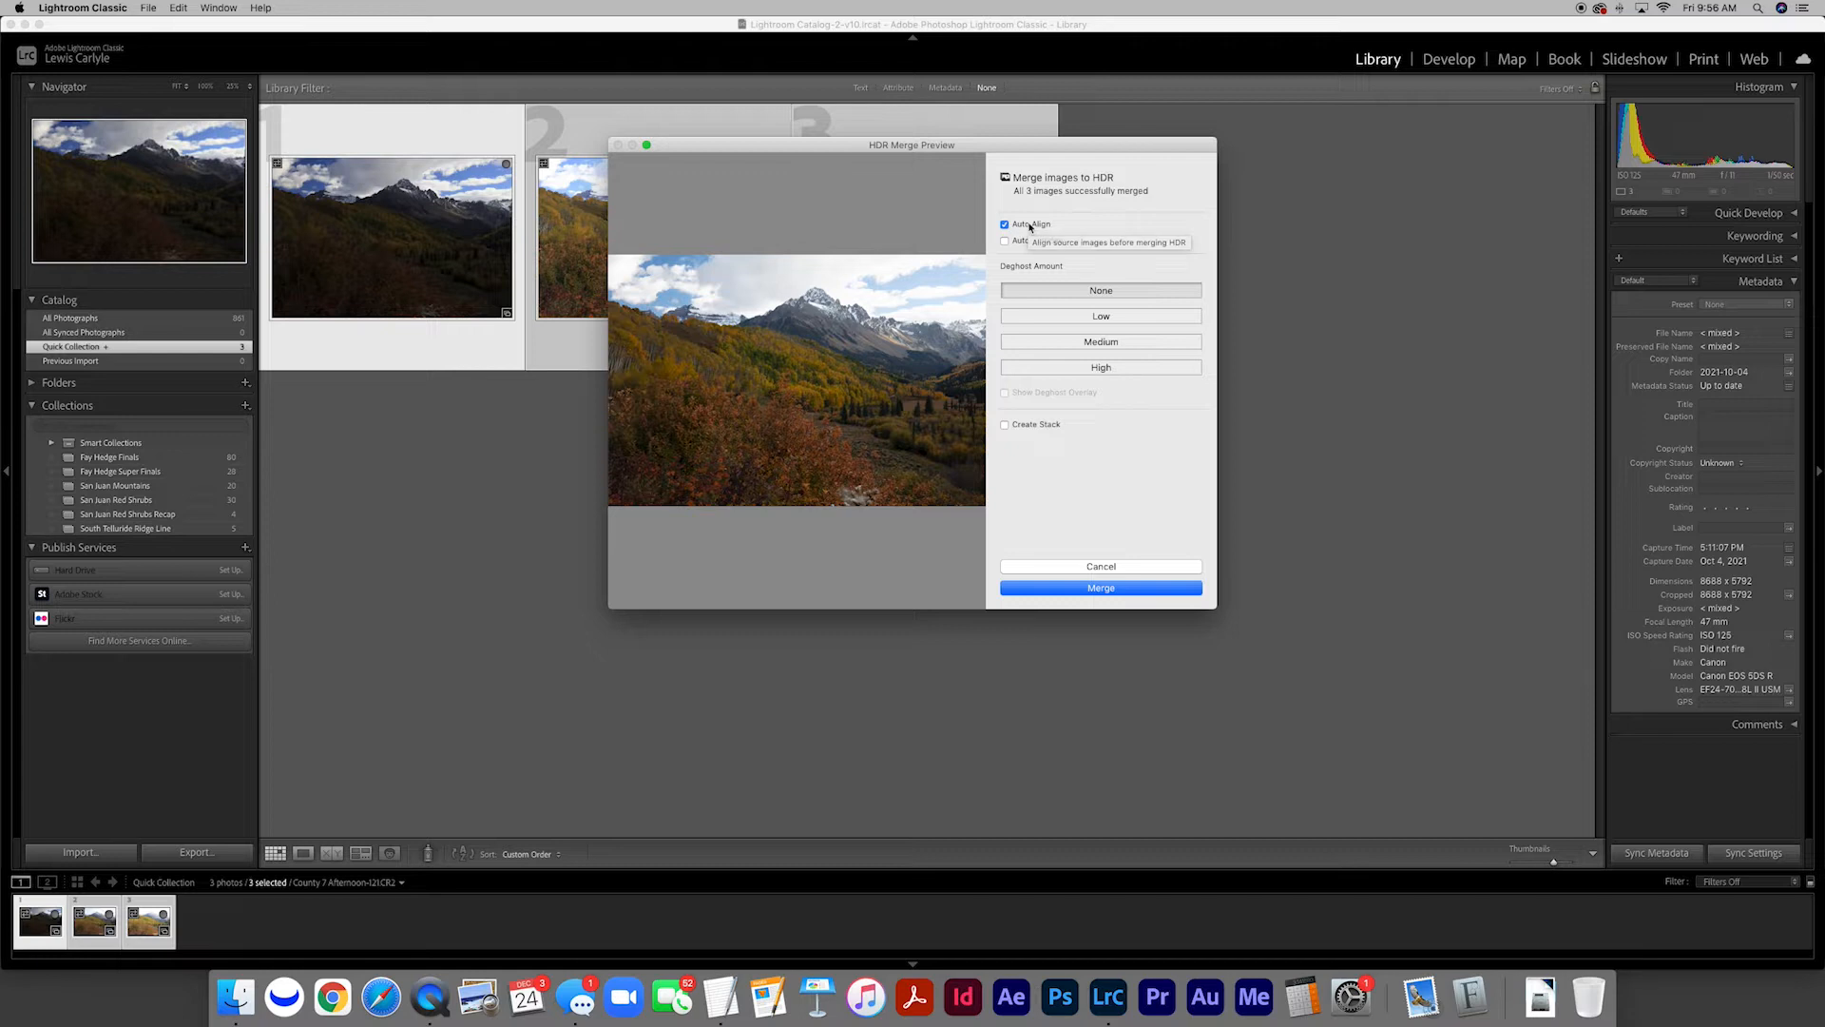
click(1100, 589)
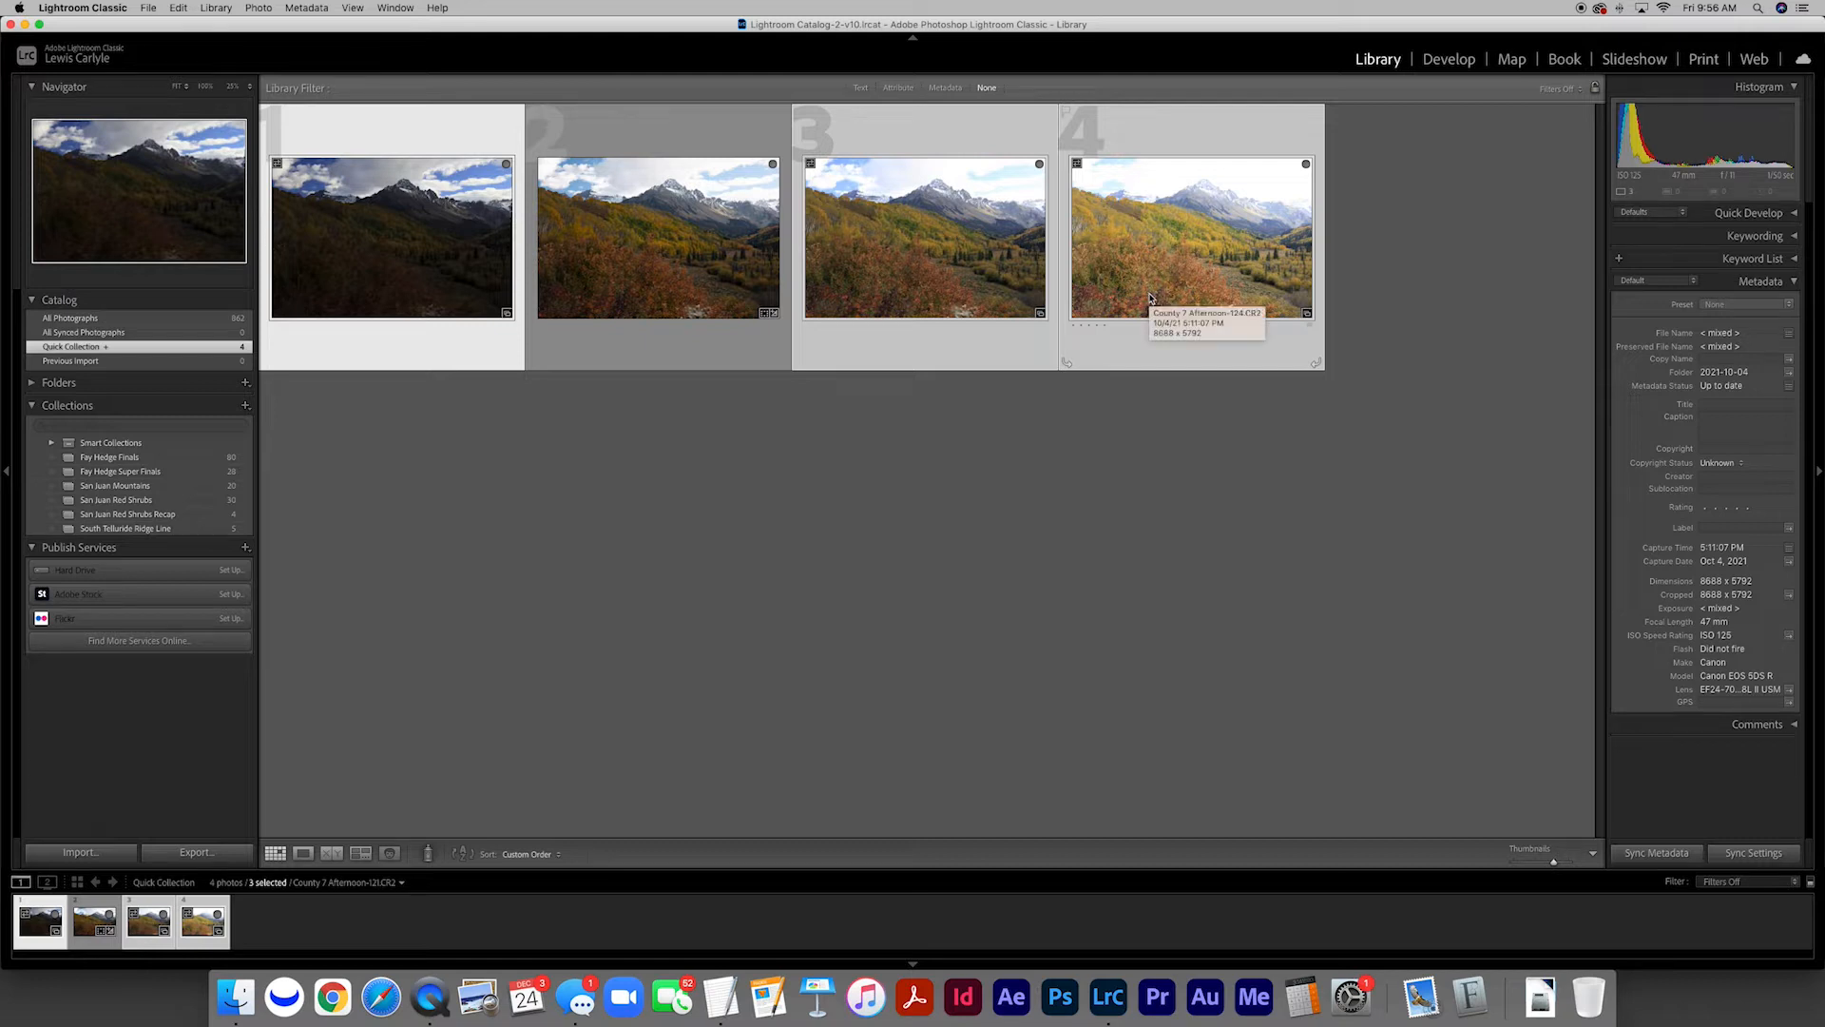
Move the merged HDR photo to the end of the Quick Collection and open it in the Develop module
click(664, 275)
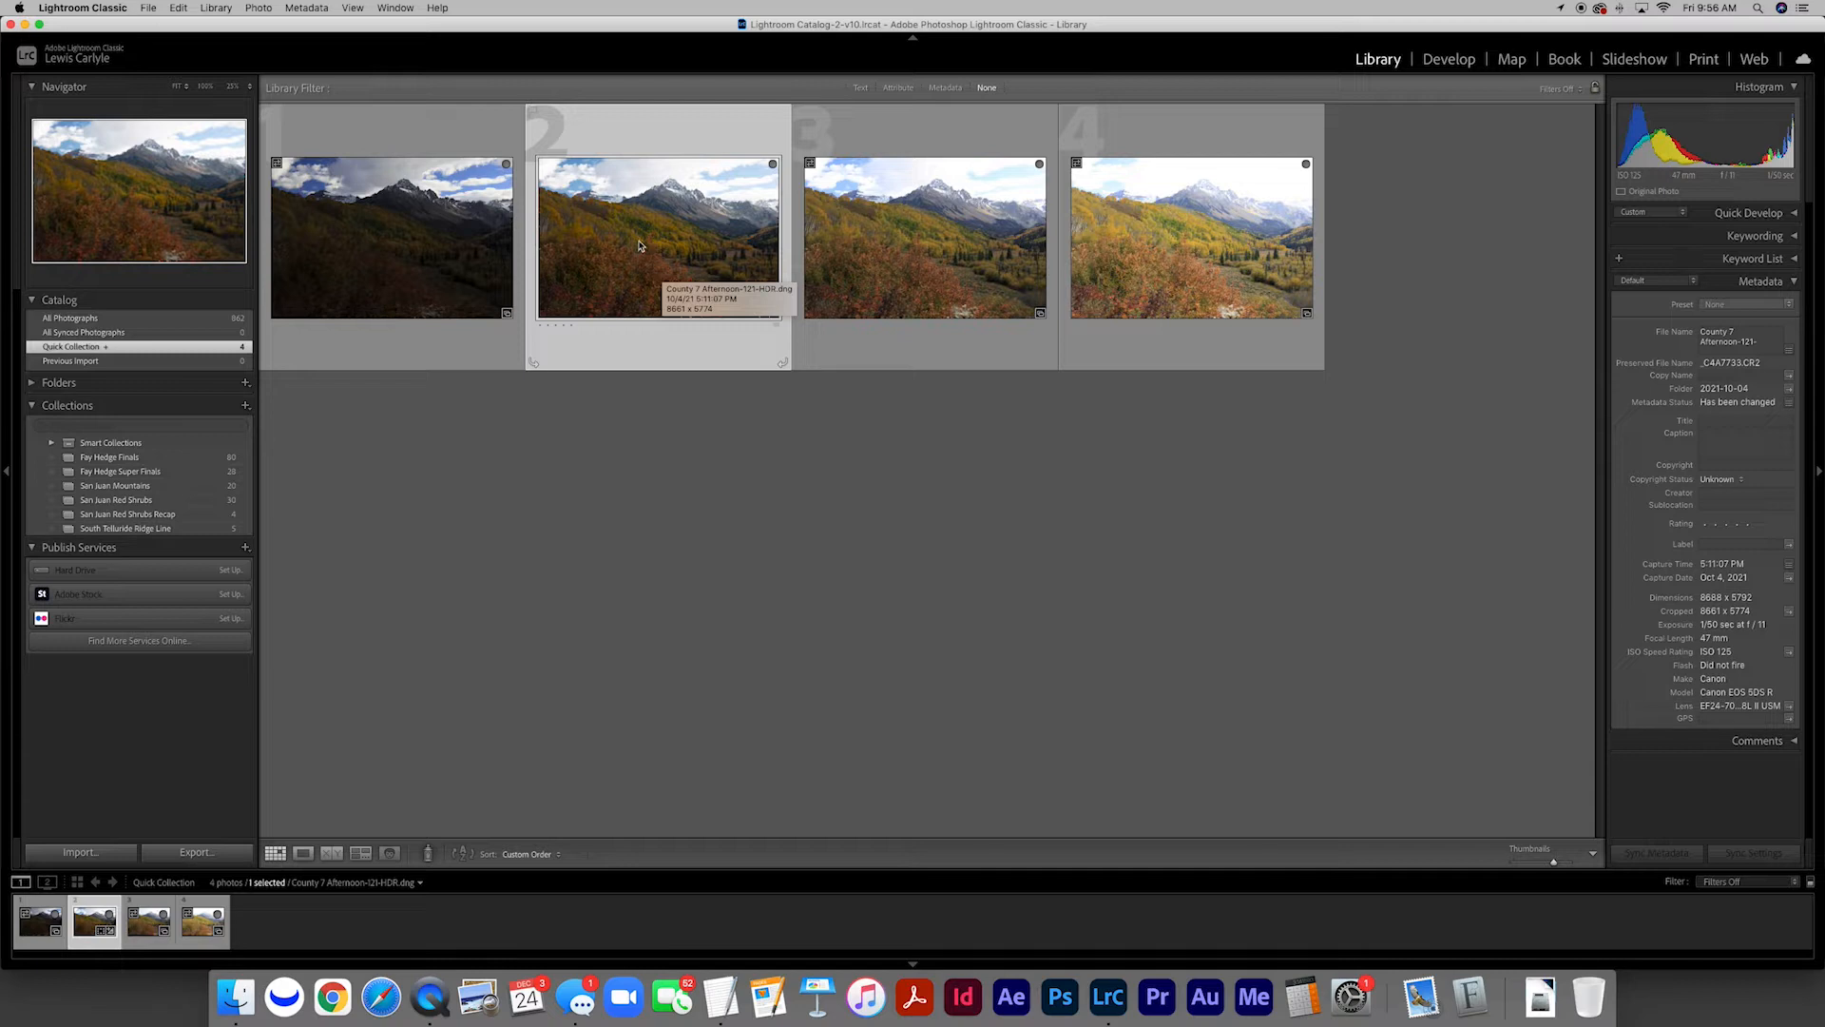
drag(640, 246, 1252, 249)
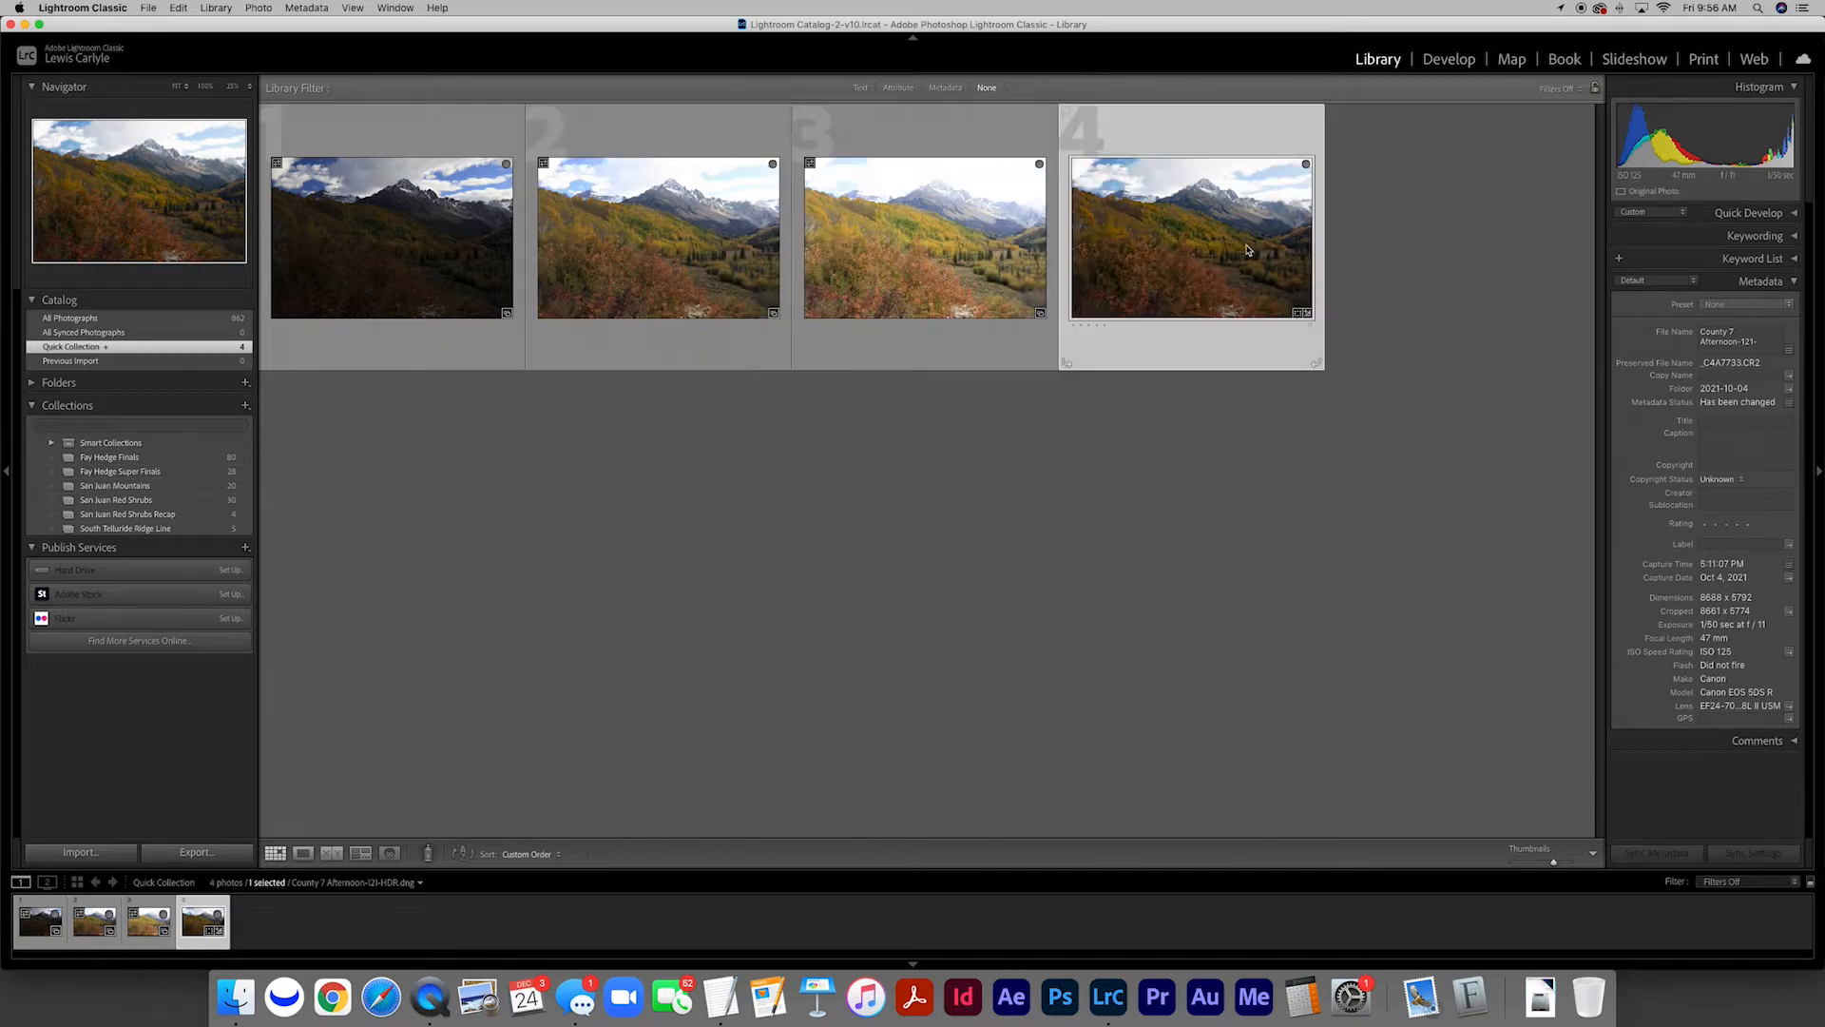
double_click(1164, 243)
click(1445, 59)
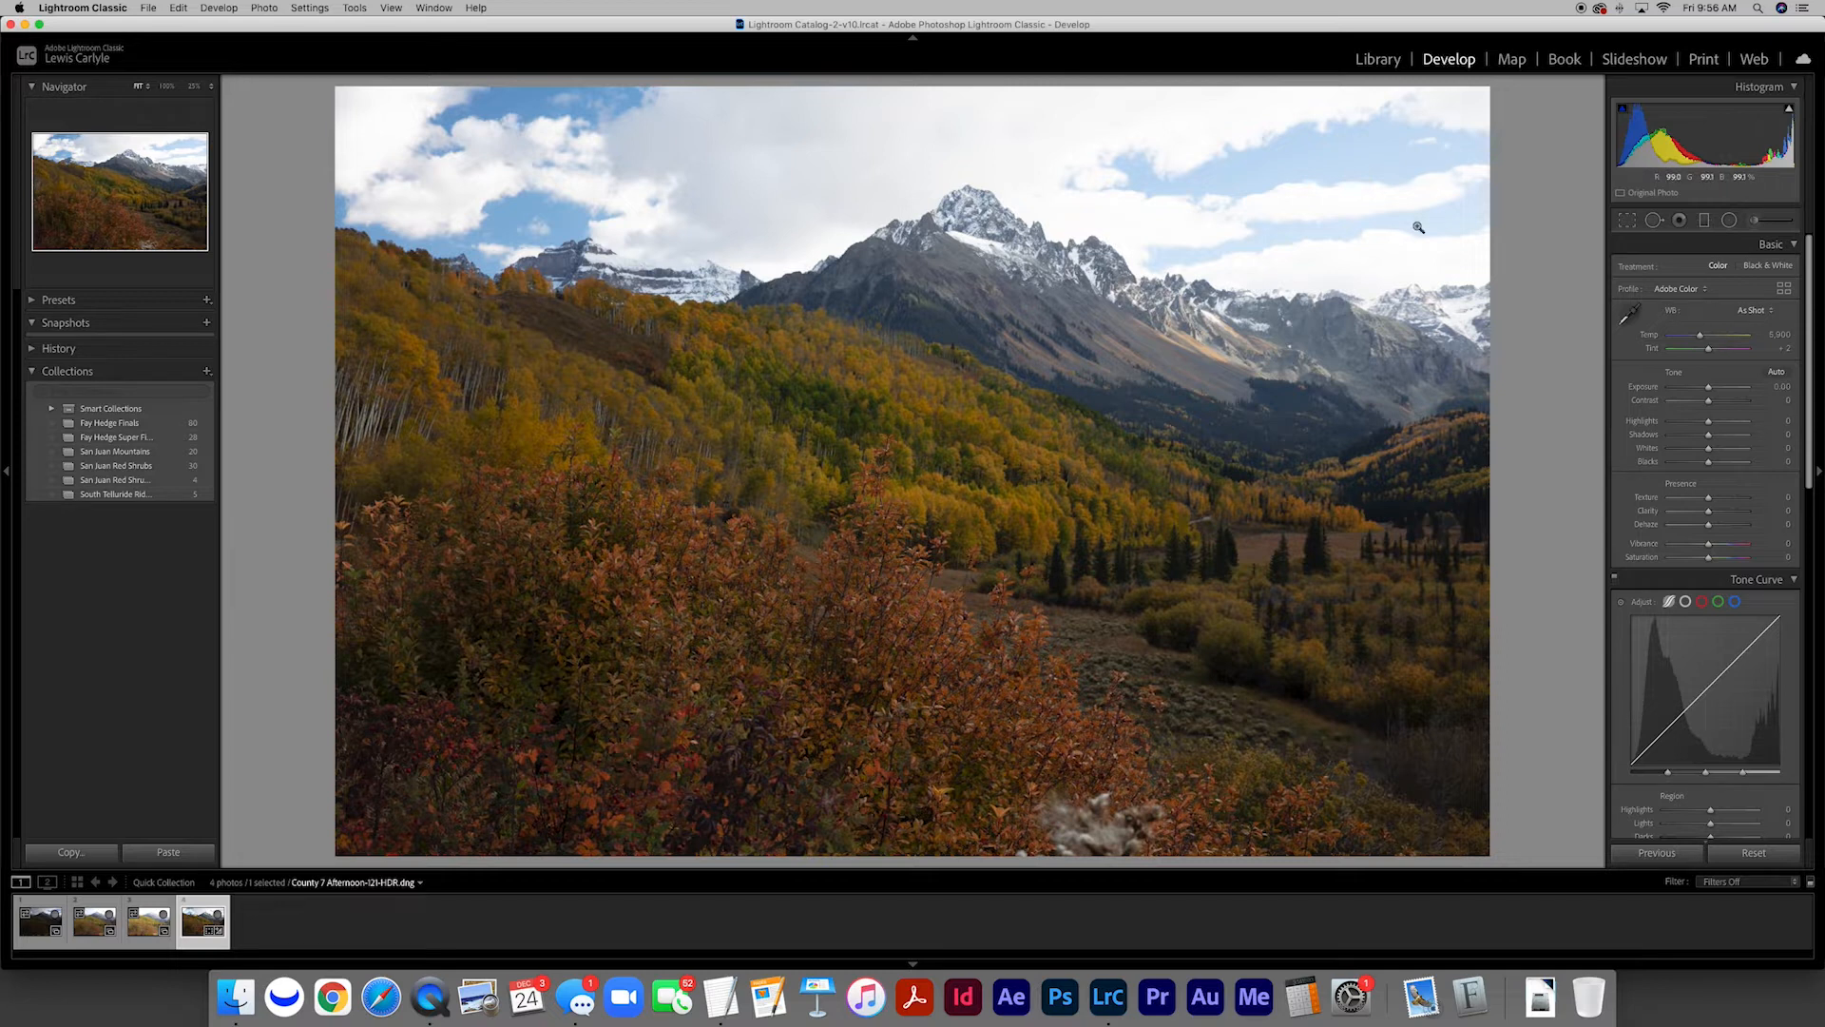
Compare the source exposures with the merged HDR photo, starting at the darkest and ending on the HDR
click(38, 918)
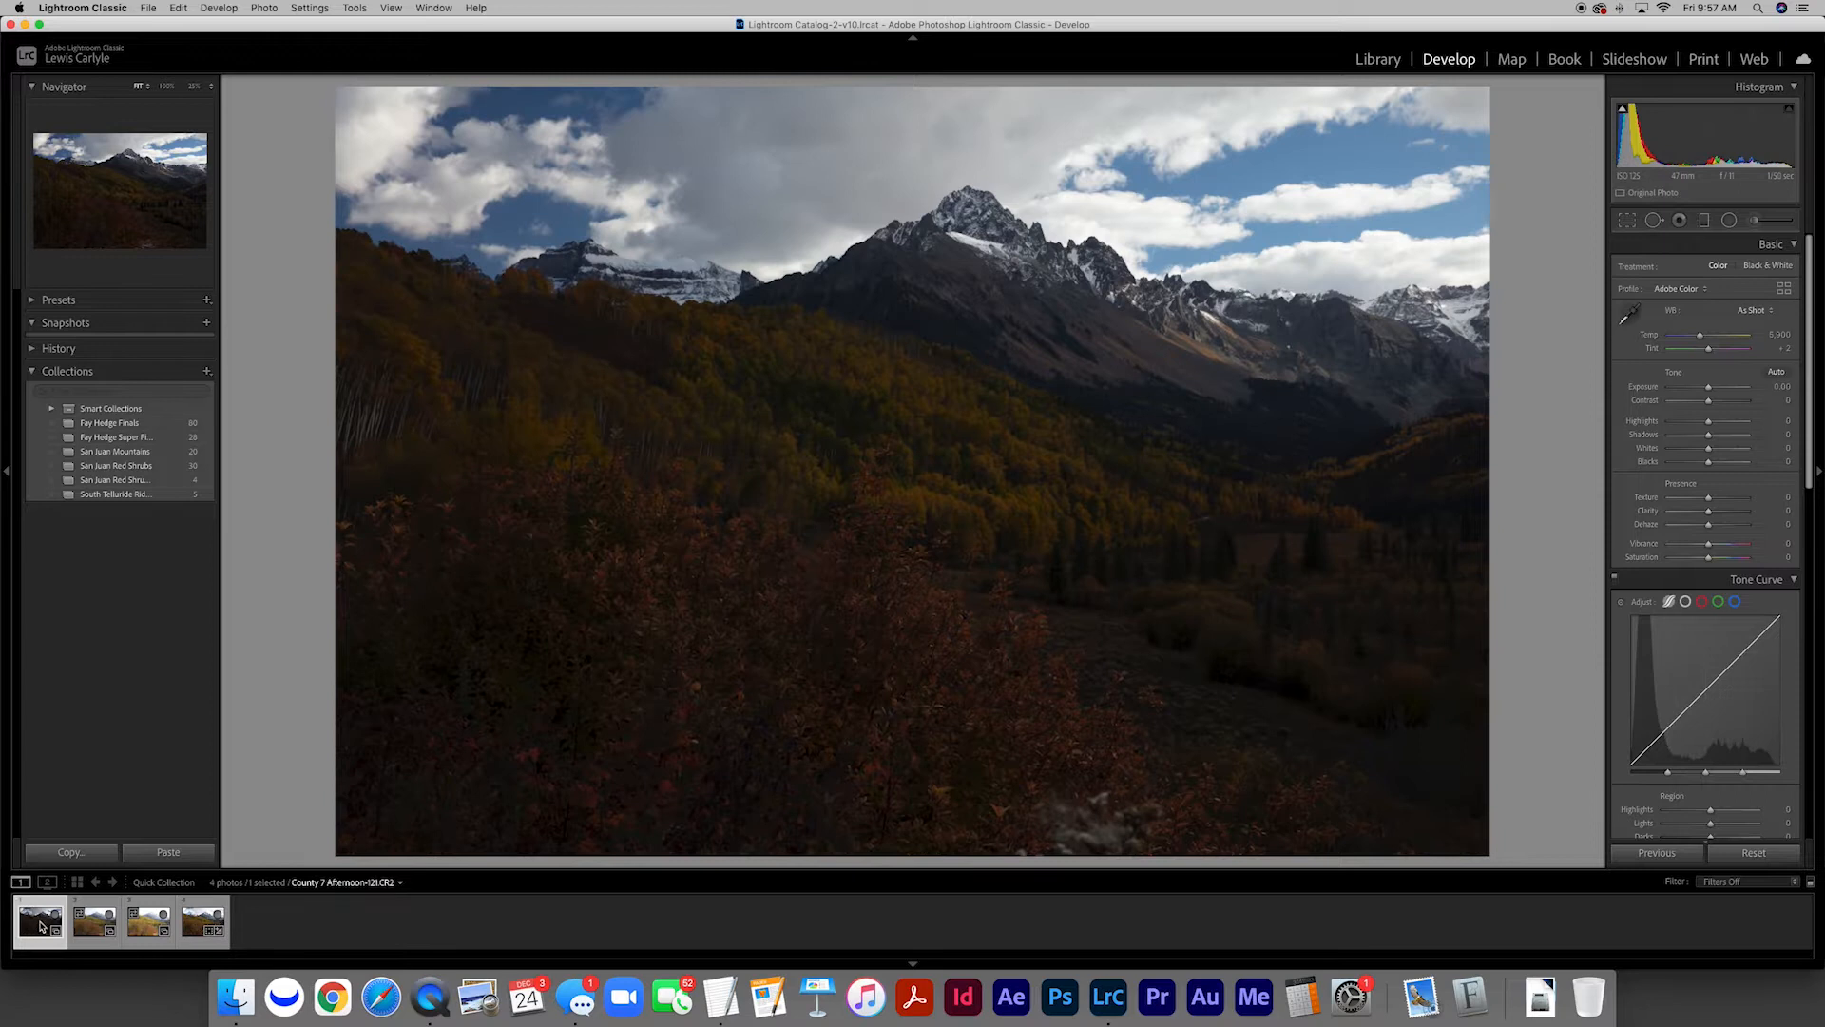
key(Right)
key(Right)
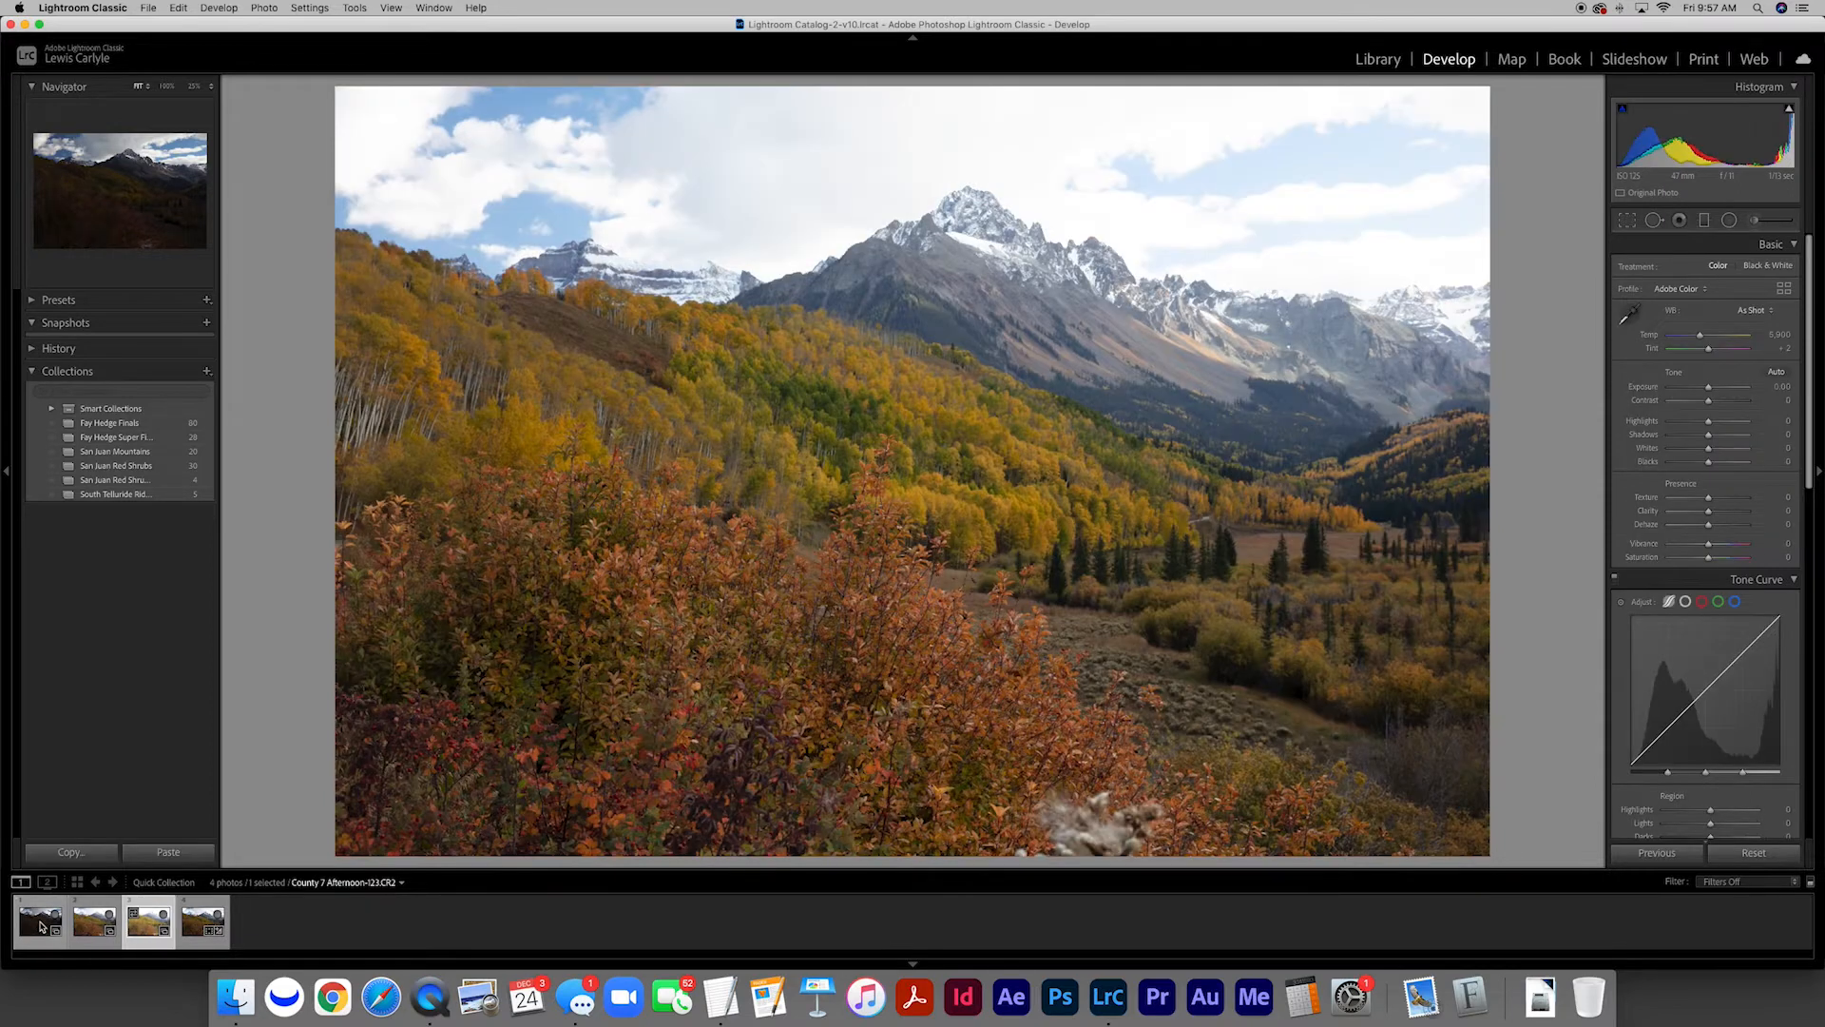
key(Right)
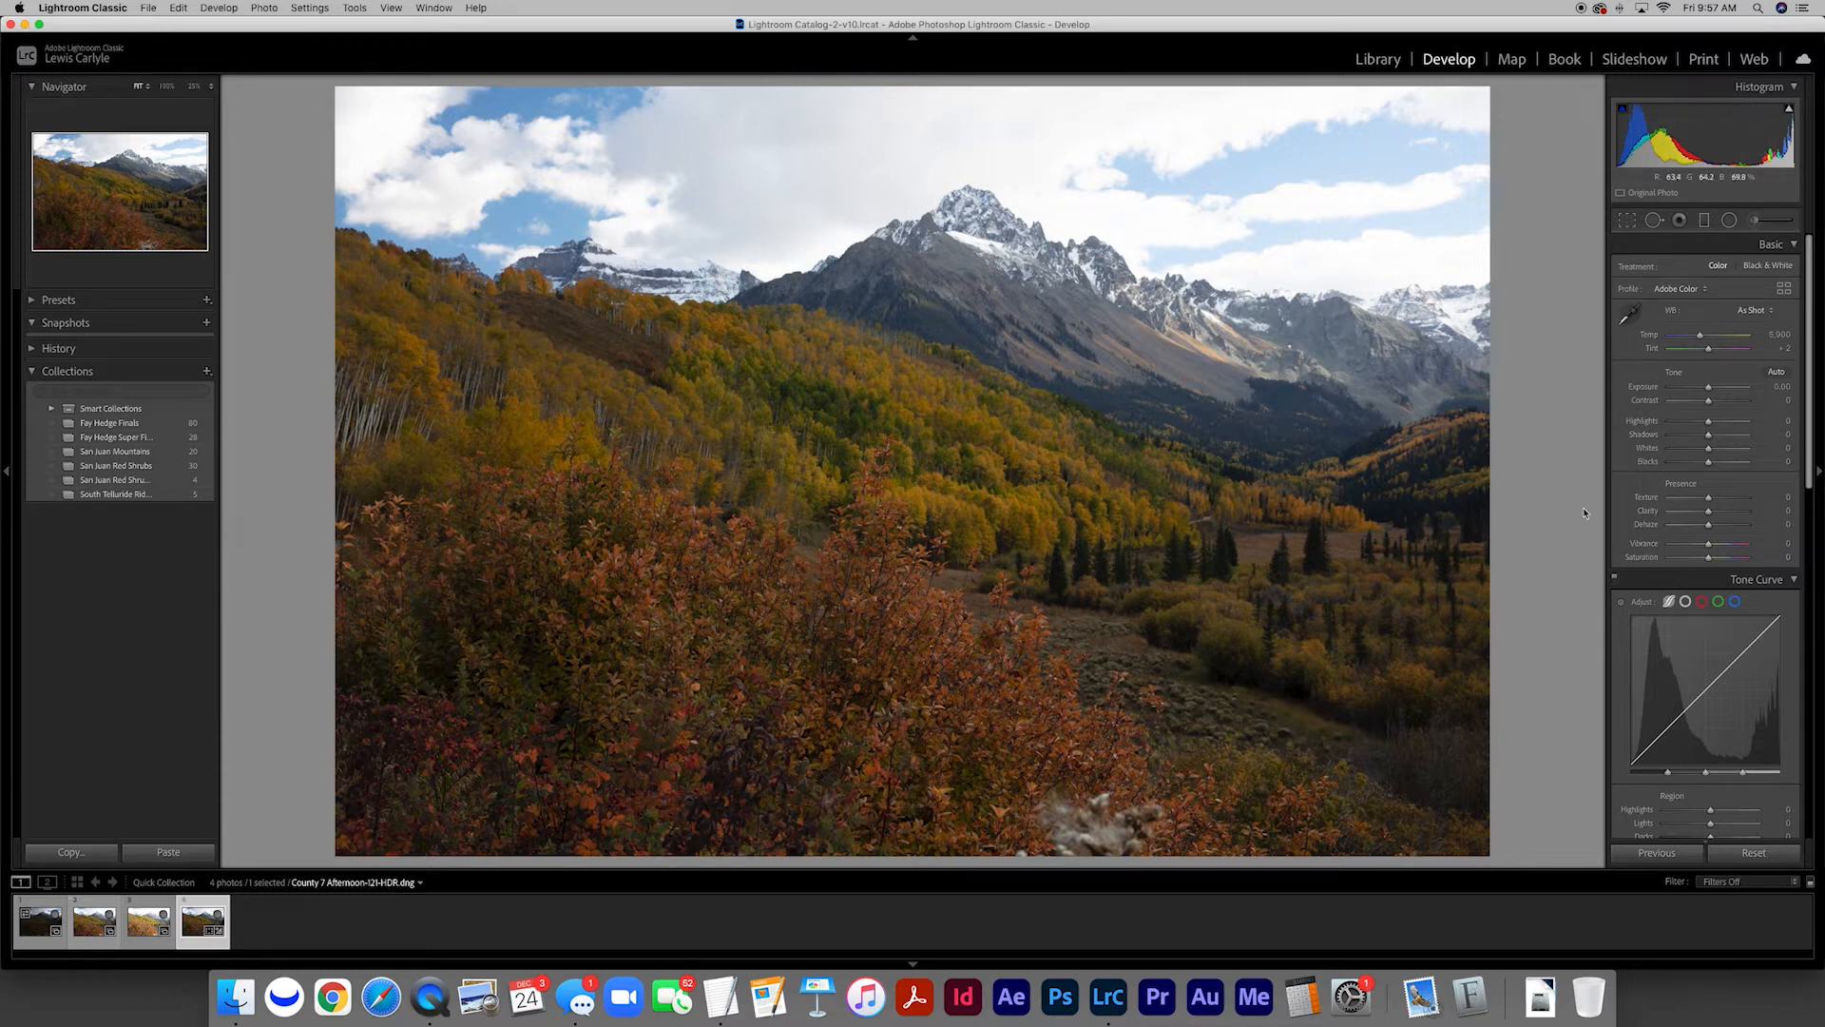
Lower the Highlights of the merged HDR photo to about -80
drag(1708, 424, 1674, 424)
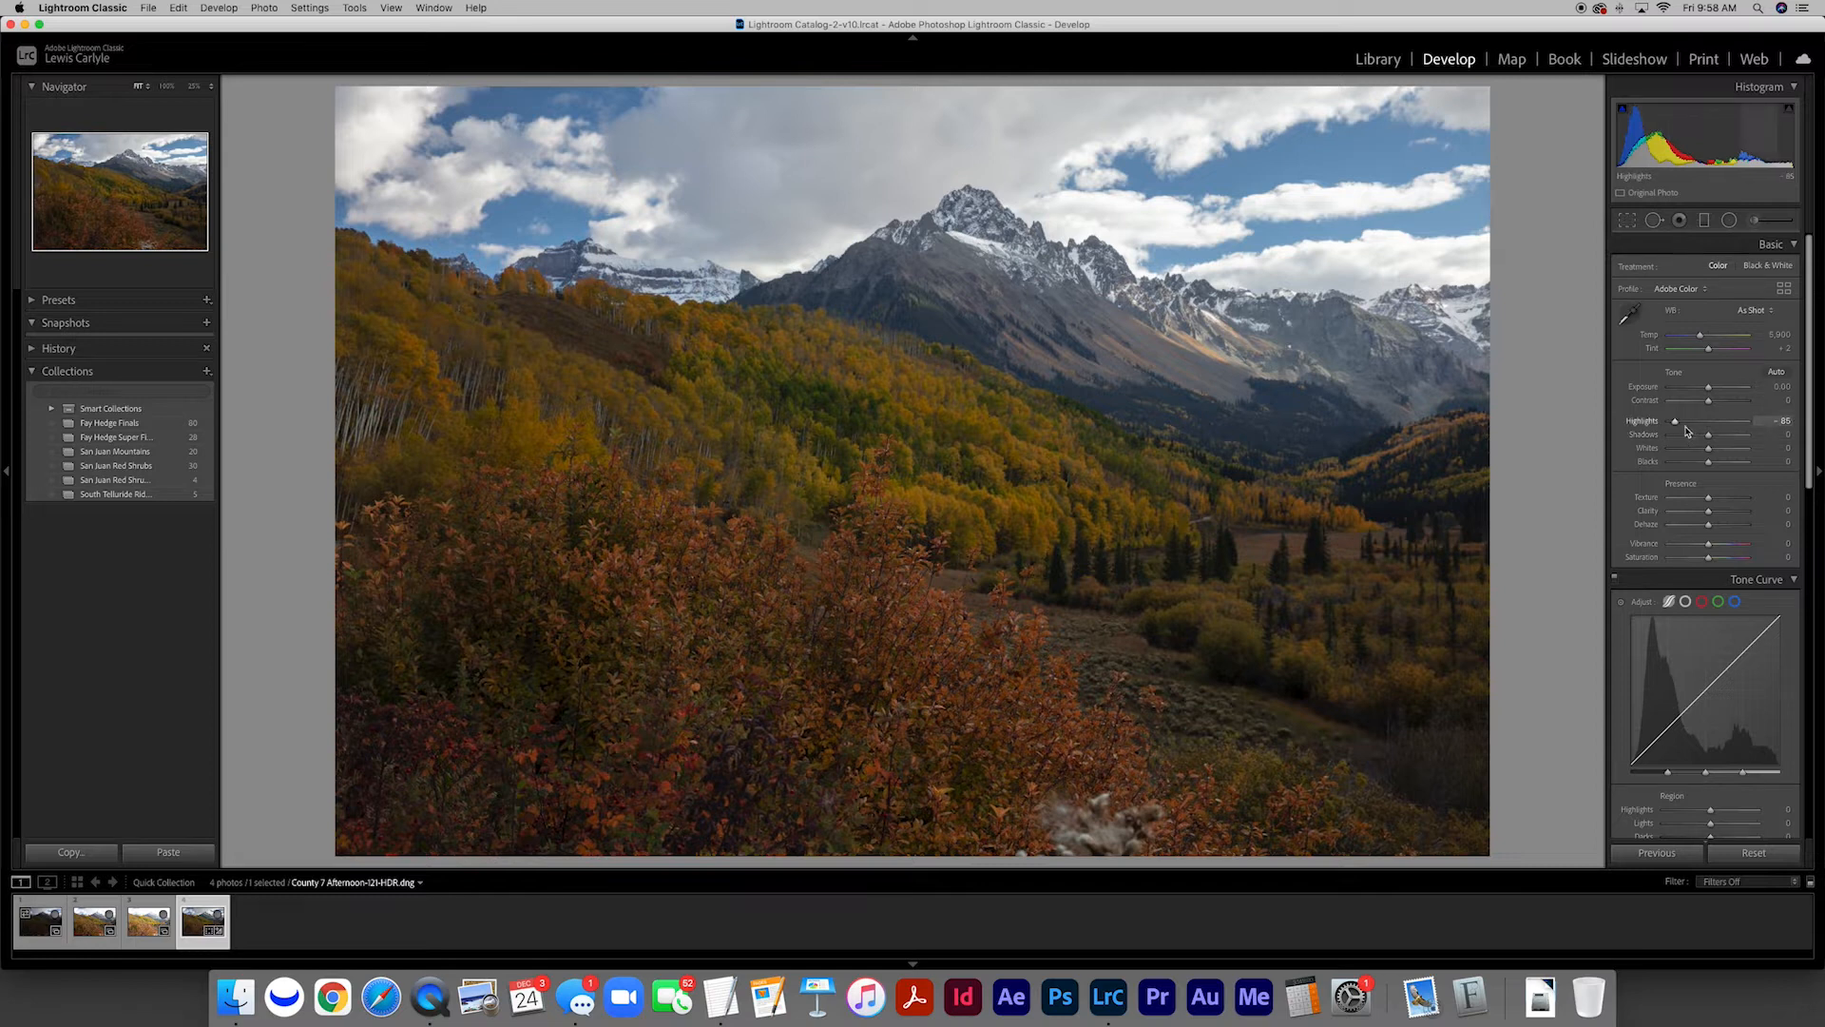
Place a wide elliptical radial filter over the red shrubs in the foreground and tilt it along their downward slope
click(1727, 222)
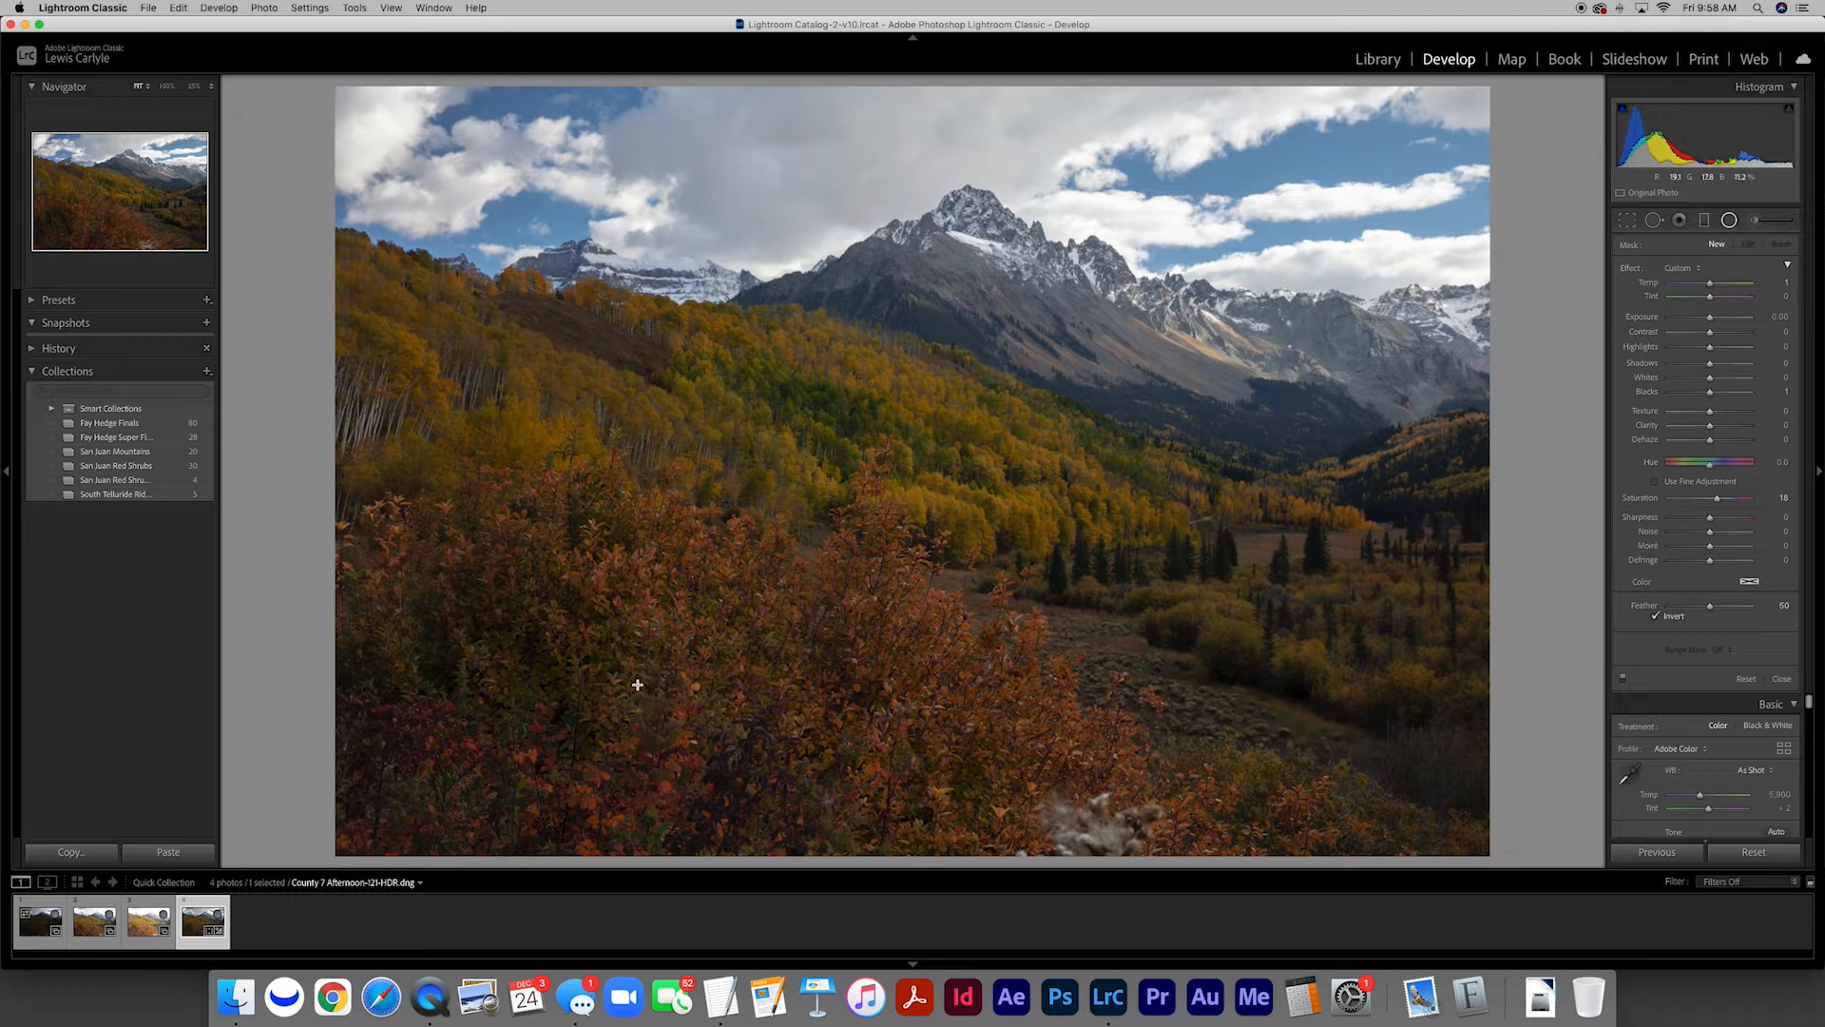
drag(630, 661, 1129, 868)
drag(646, 664, 698, 681)
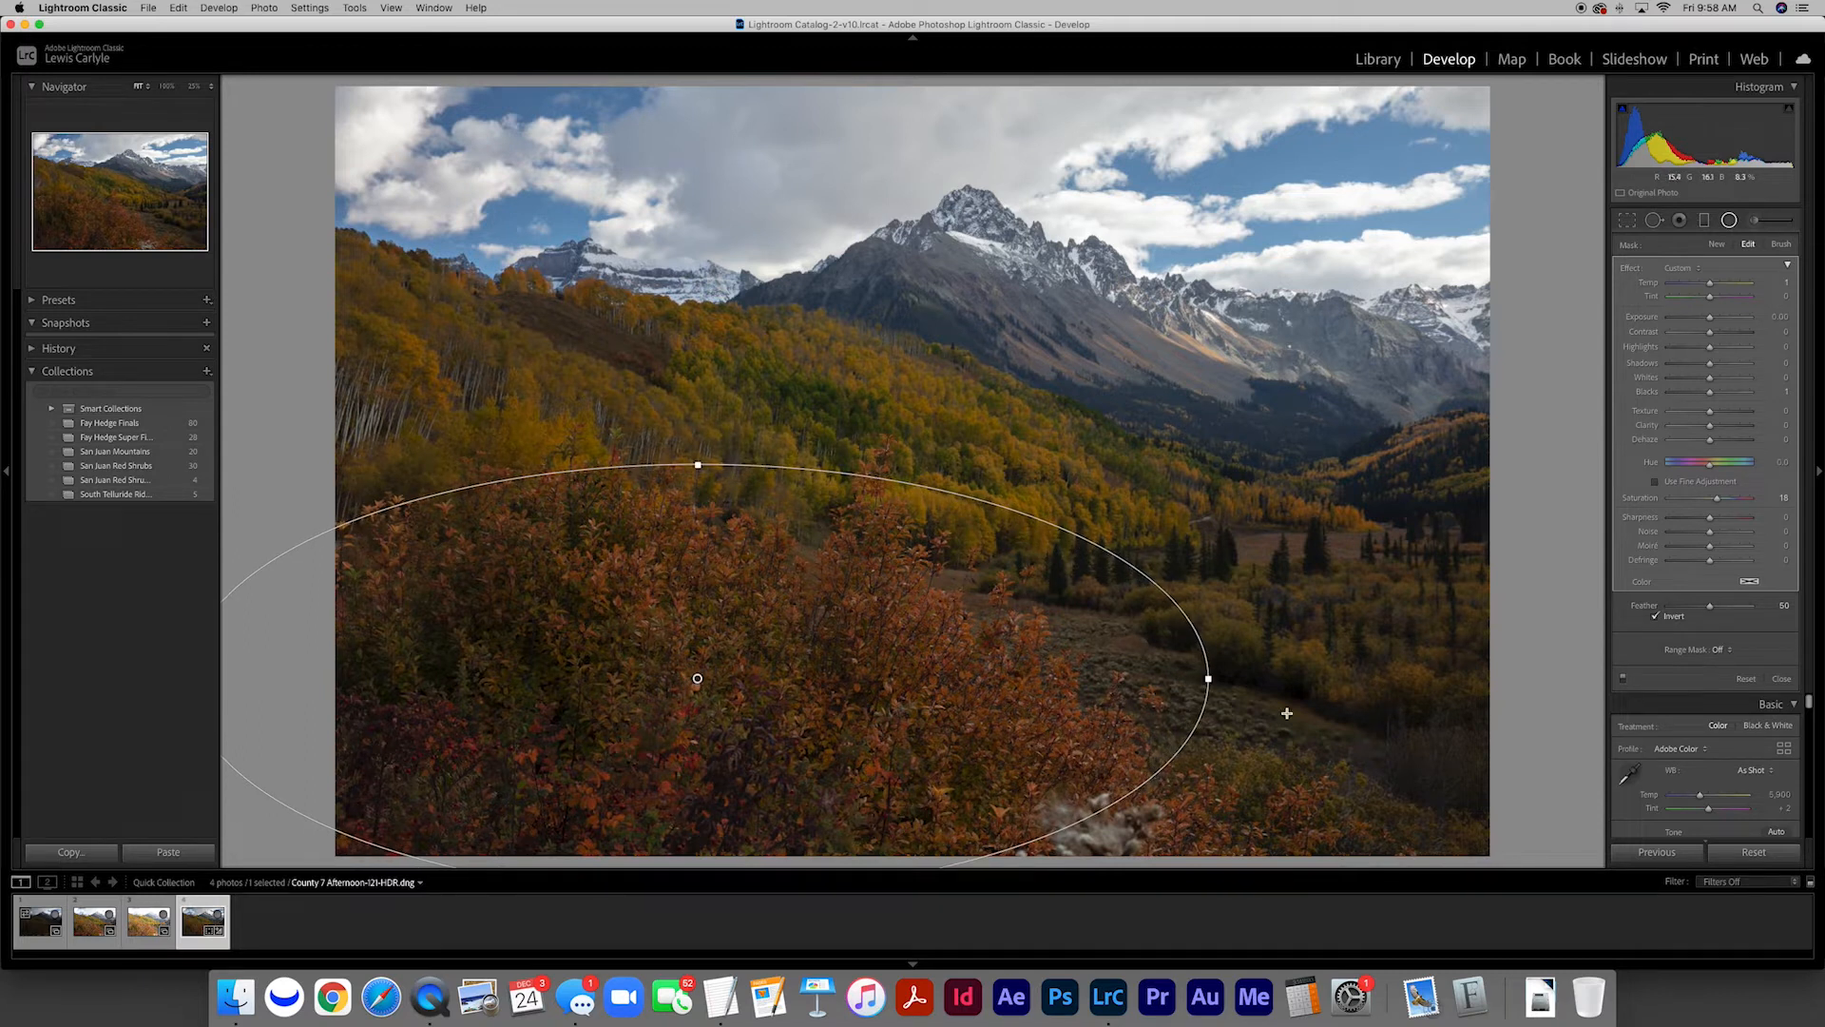
drag(1225, 683, 1220, 743)
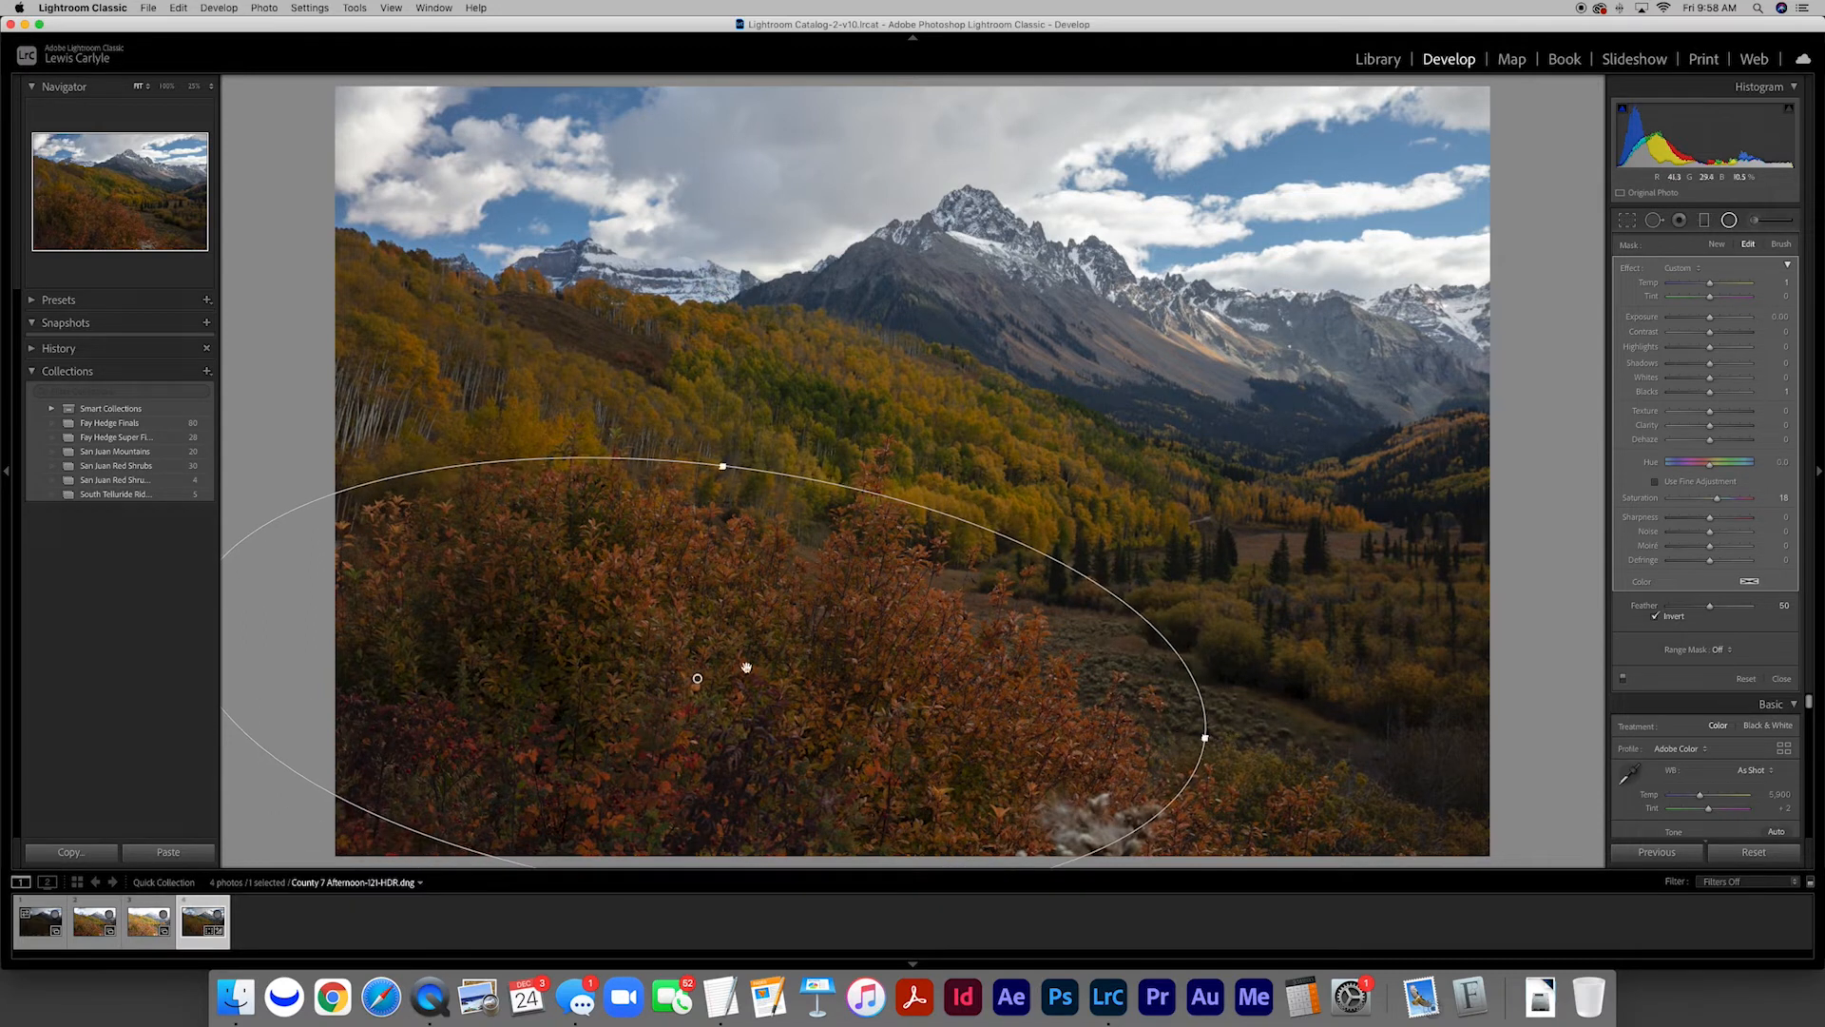
Raise the red shrubs filter's Exposure to about 1.04 and adjust its position, tilt and height to fit the foreground
drag(696, 677, 709, 677)
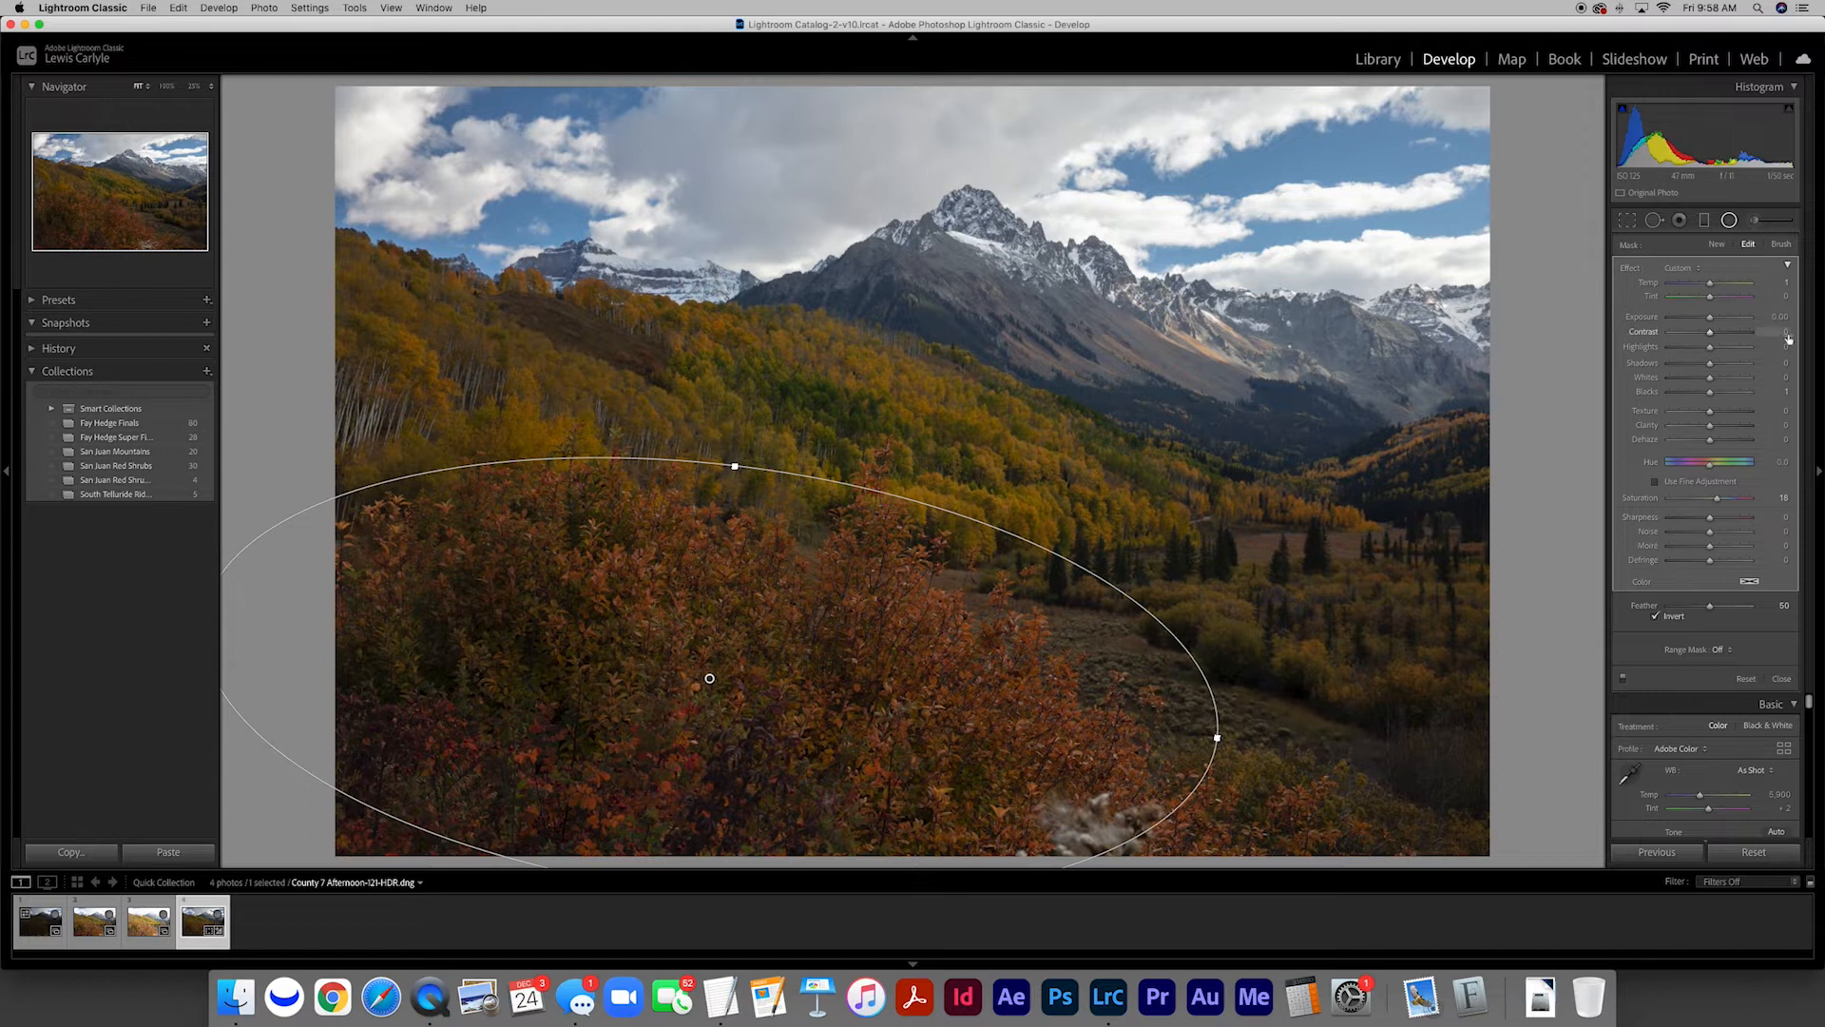
drag(1711, 320, 1723, 323)
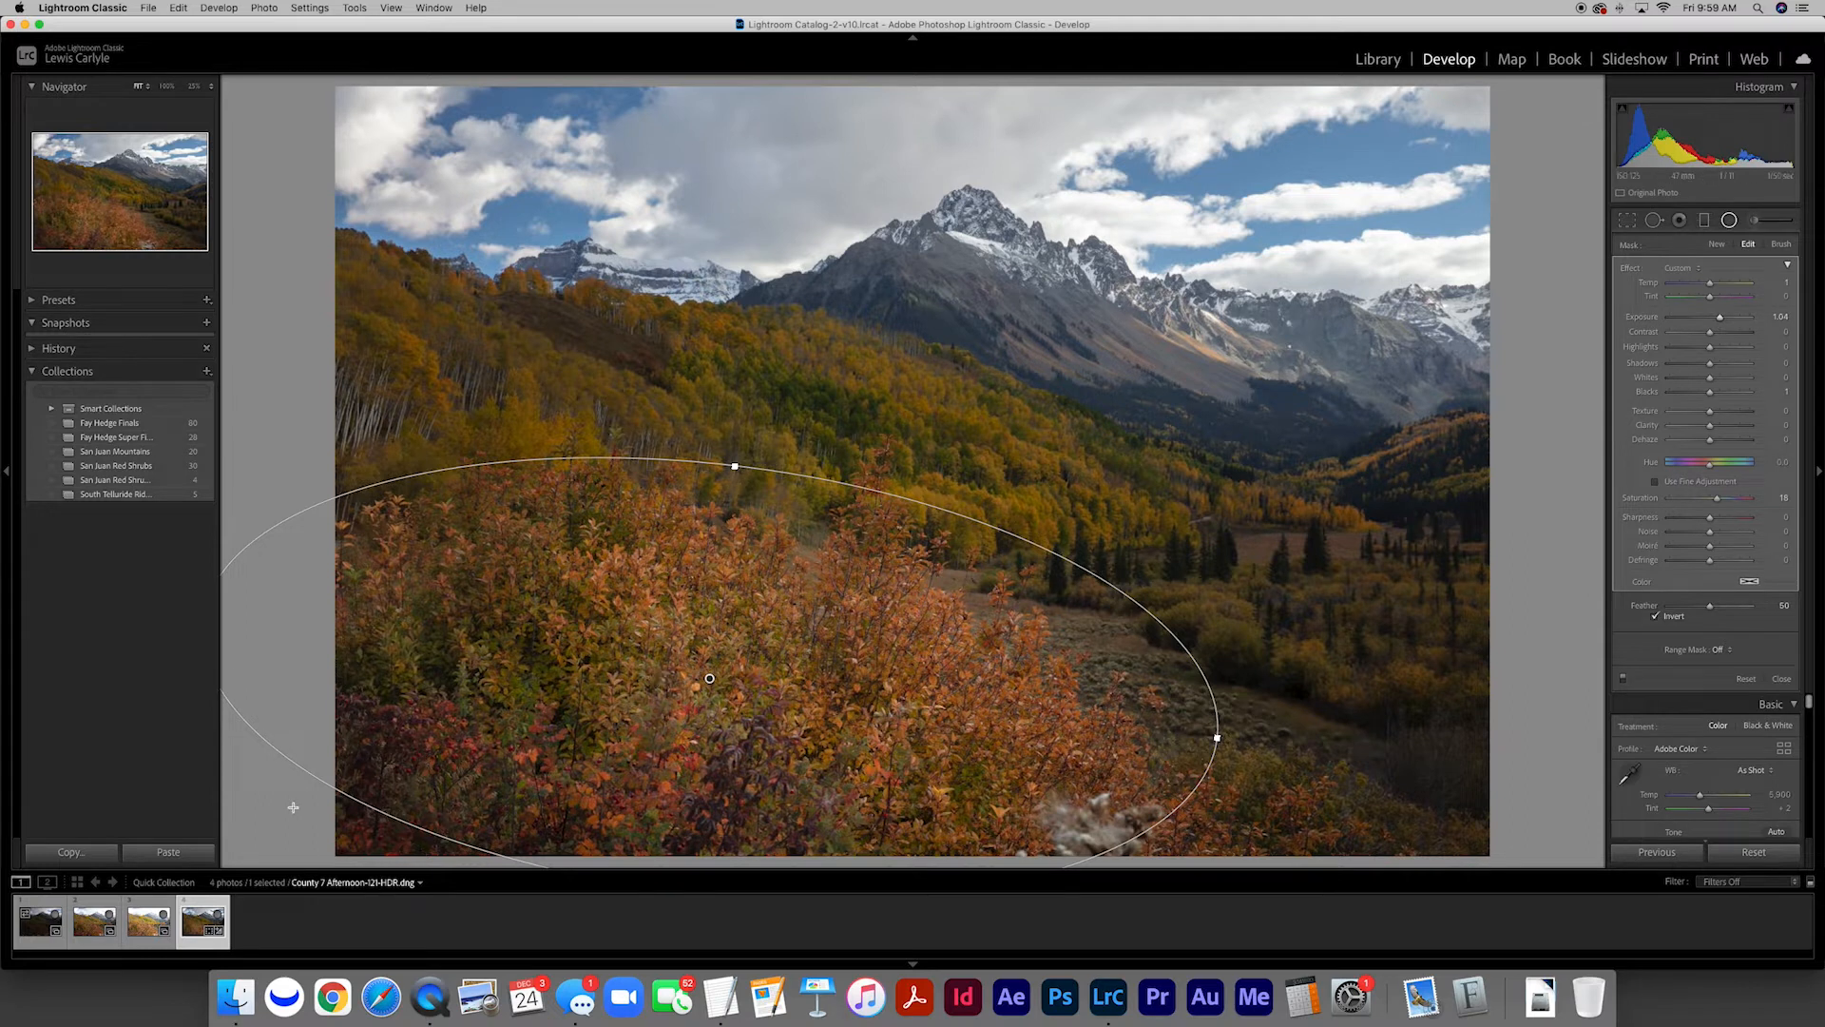
drag(293, 807, 316, 849)
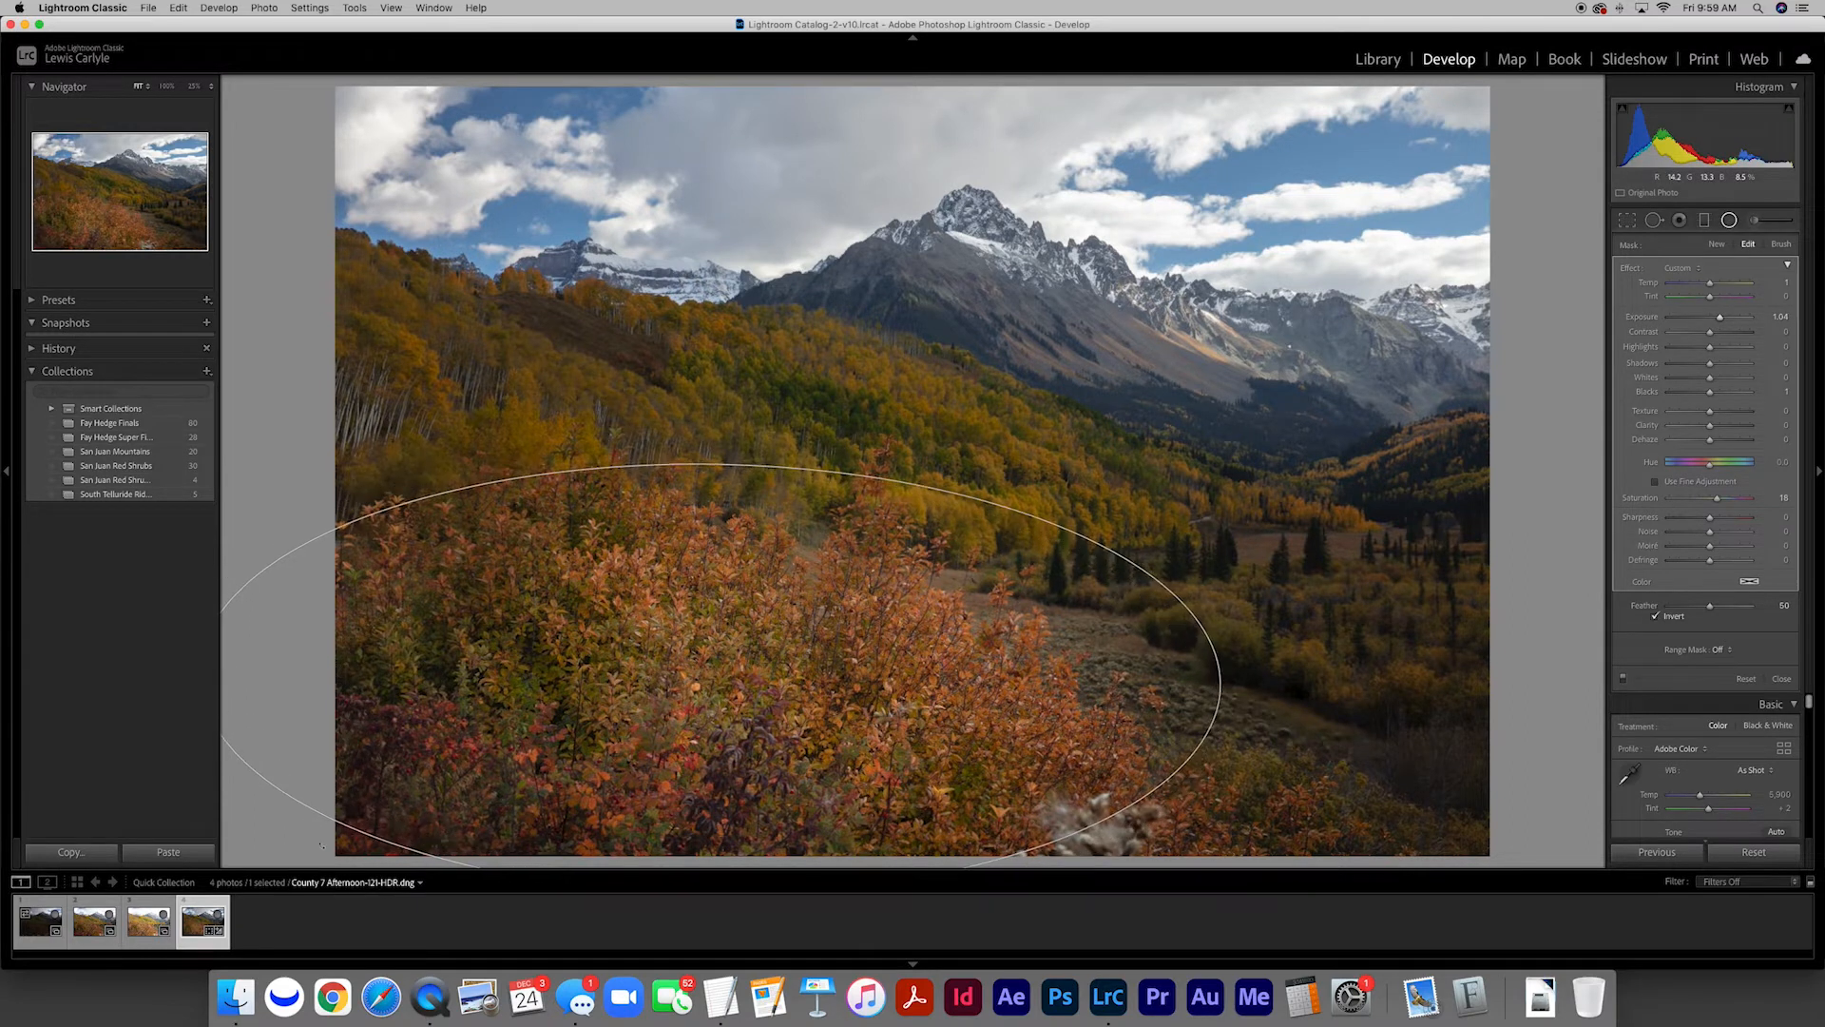
drag(704, 678, 669, 698)
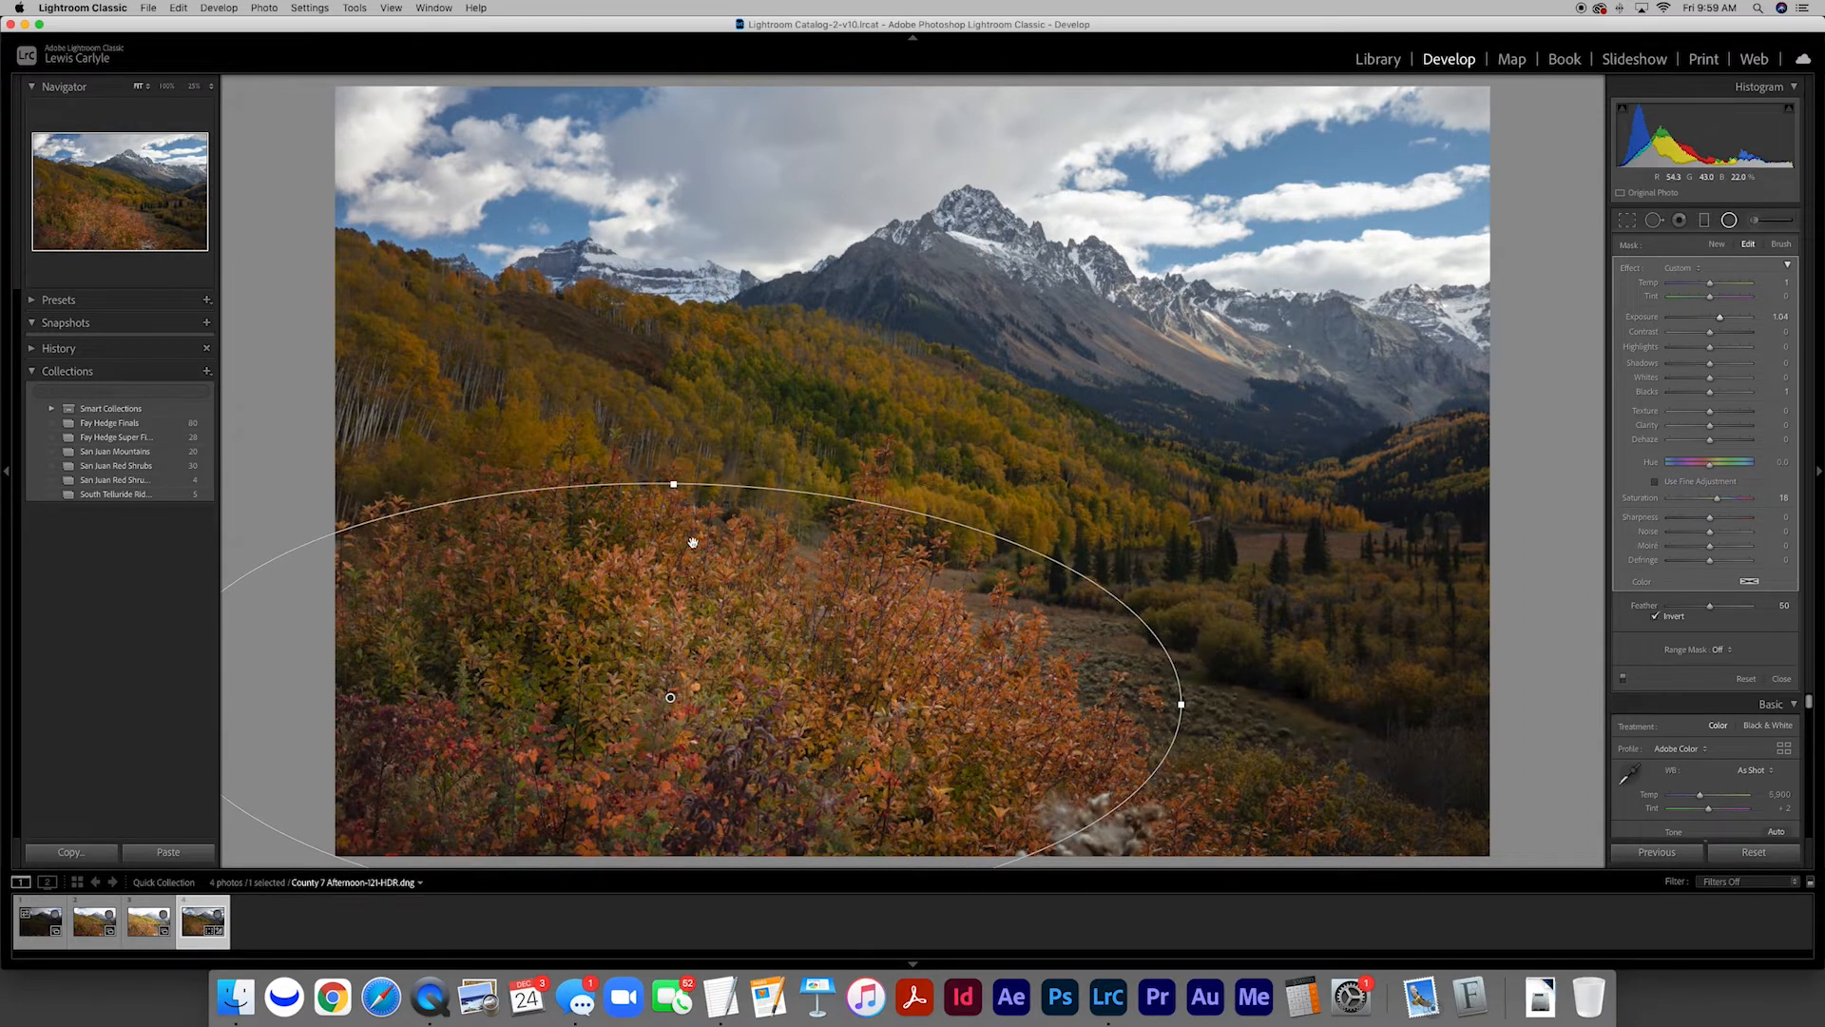
drag(672, 483, 674, 440)
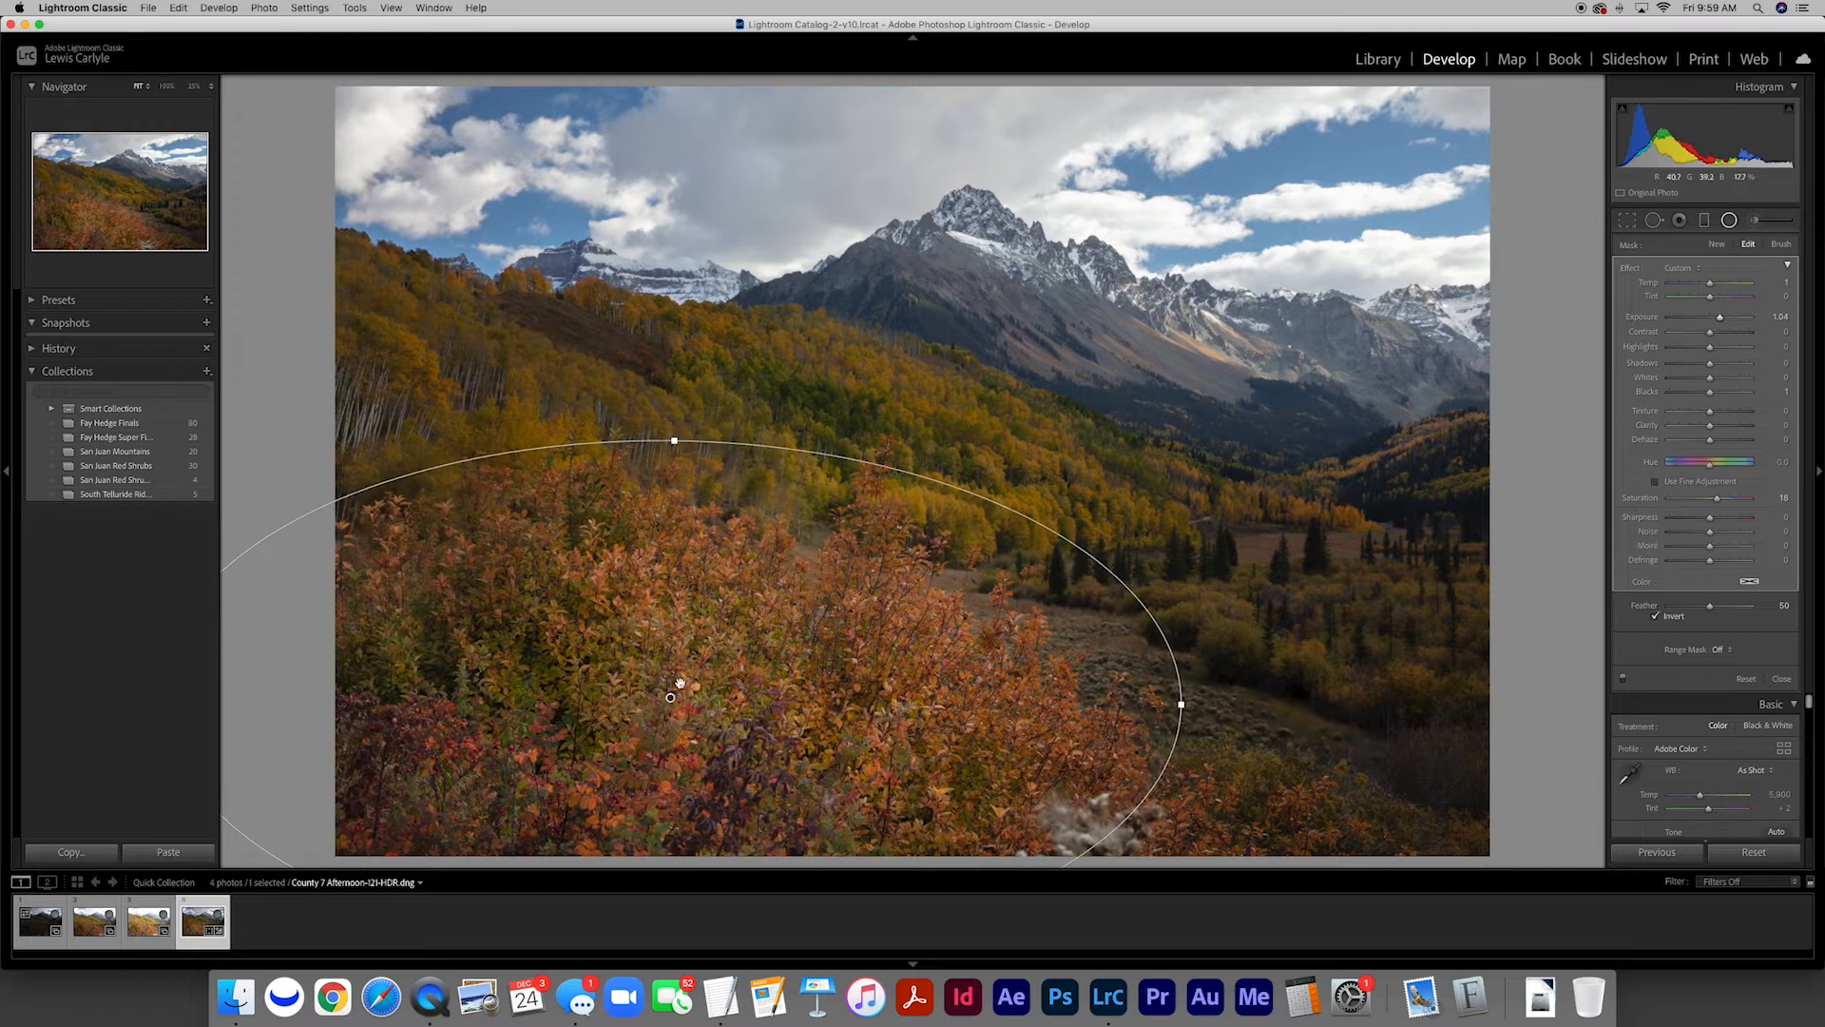
drag(671, 698, 653, 689)
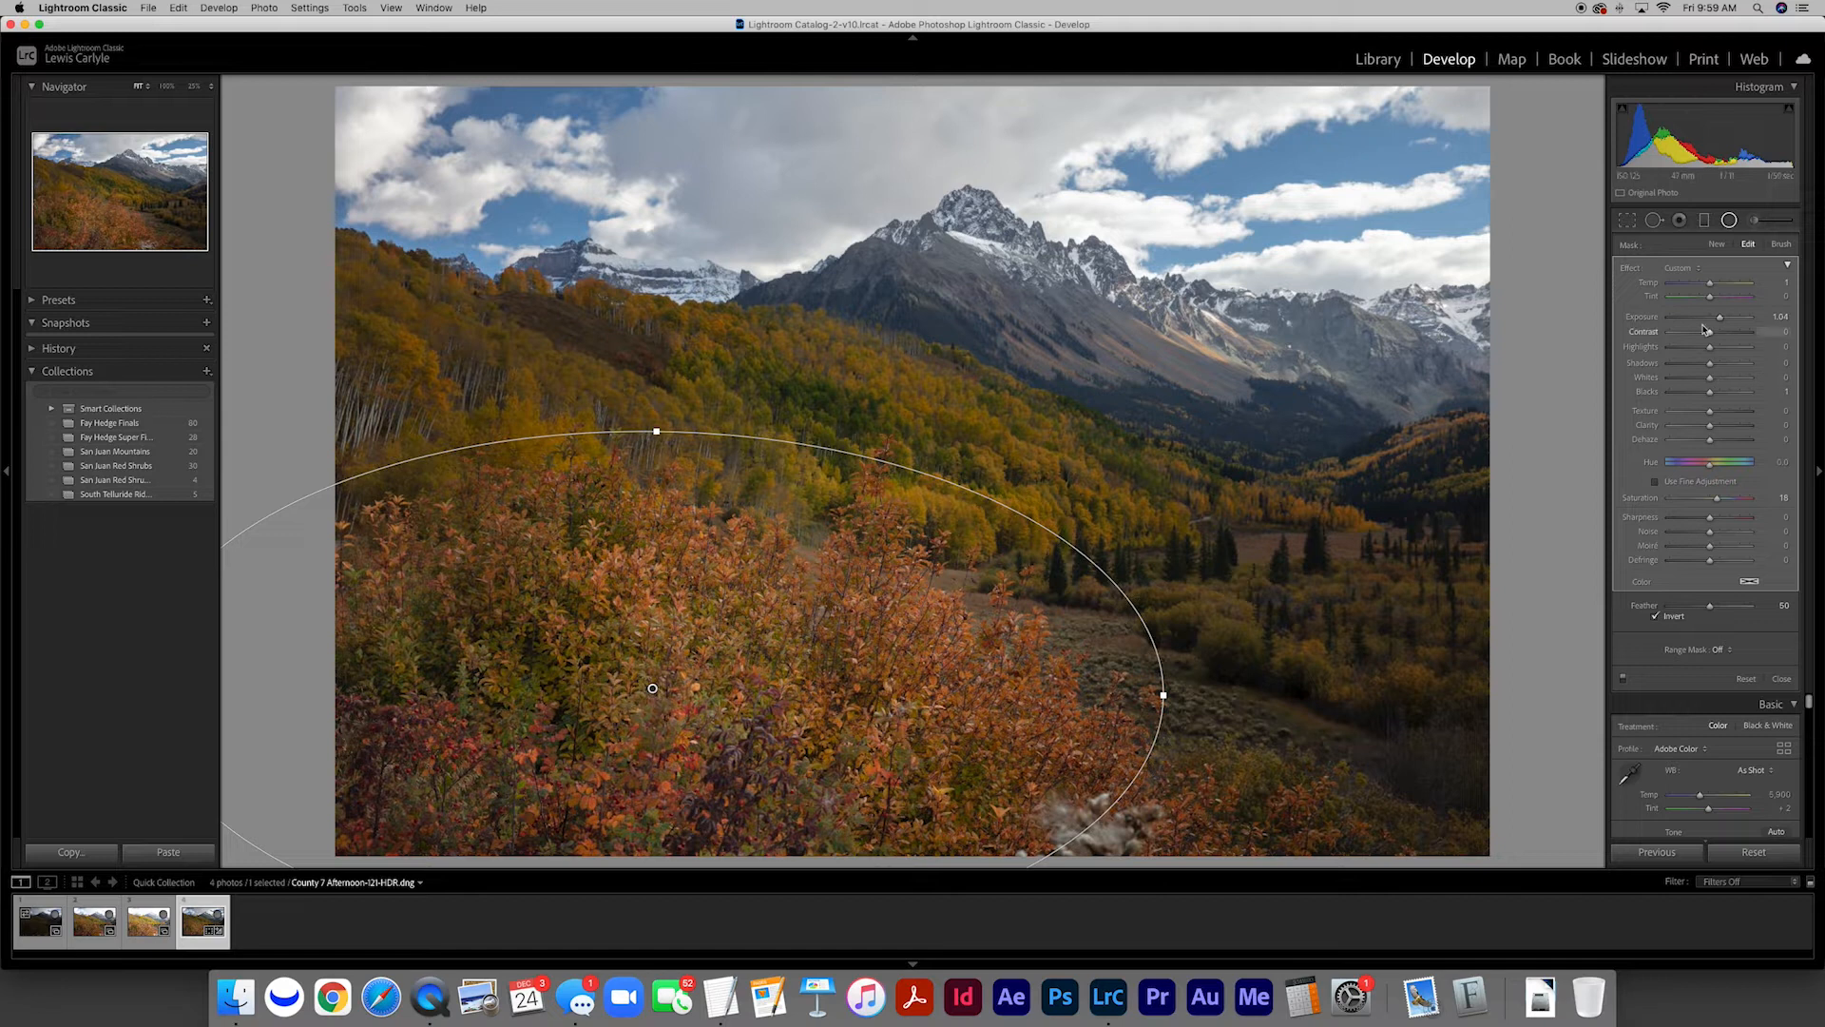
Refine the shrubs filter with Exposure about 1.28, Highlights 10, Shadows -7, Whites 10 and Blacks -1, and adjust its temperature
drag(1711, 349, 1708, 394)
drag(1721, 321, 1715, 285)
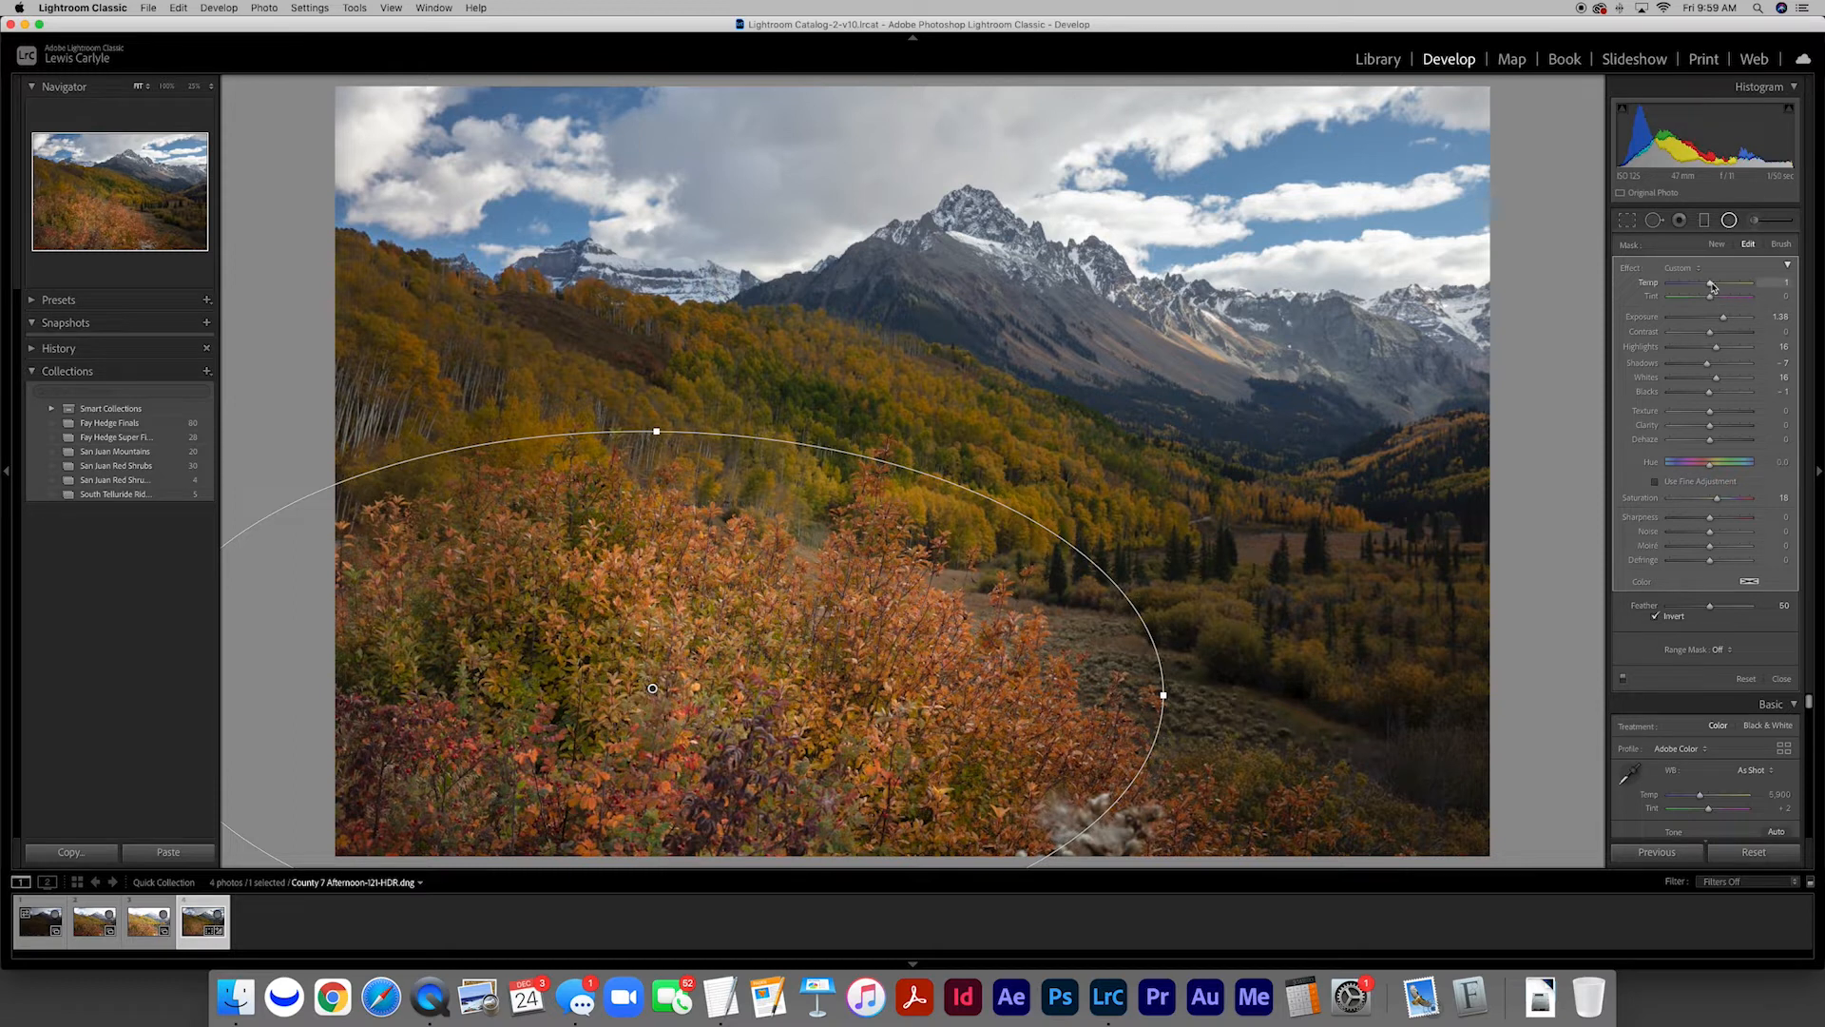
drag(1716, 286, 1712, 300)
Place a wide elliptical radial filter over the yellow aspen hillside and tilt it along the downward slope
mouse_move(711, 371)
mouse_down()
mouse_move(1067, 472)
mouse_move(1272, 503)
mouse_up()
drag(1284, 369, 1272, 484)
mouse_move(713, 370)
mouse_down()
mouse_move(745, 424)
mouse_move(724, 405)
mouse_up()
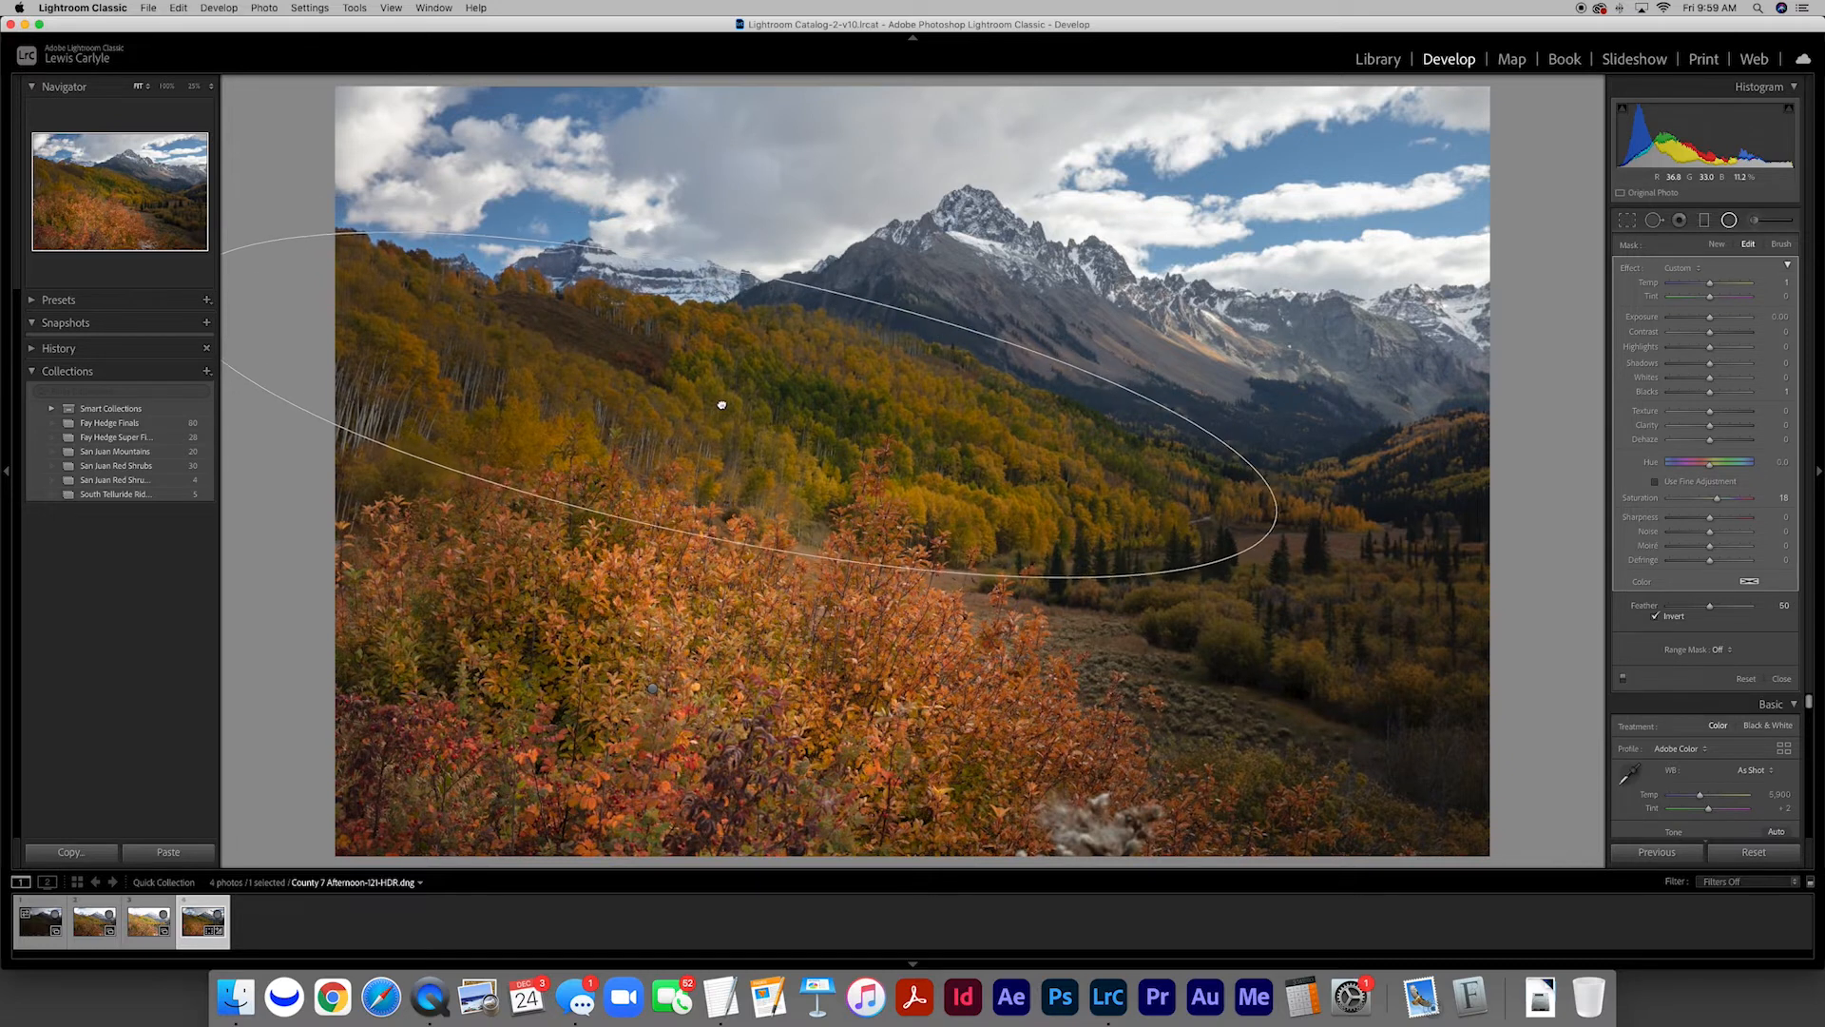
drag(698, 536, 697, 543)
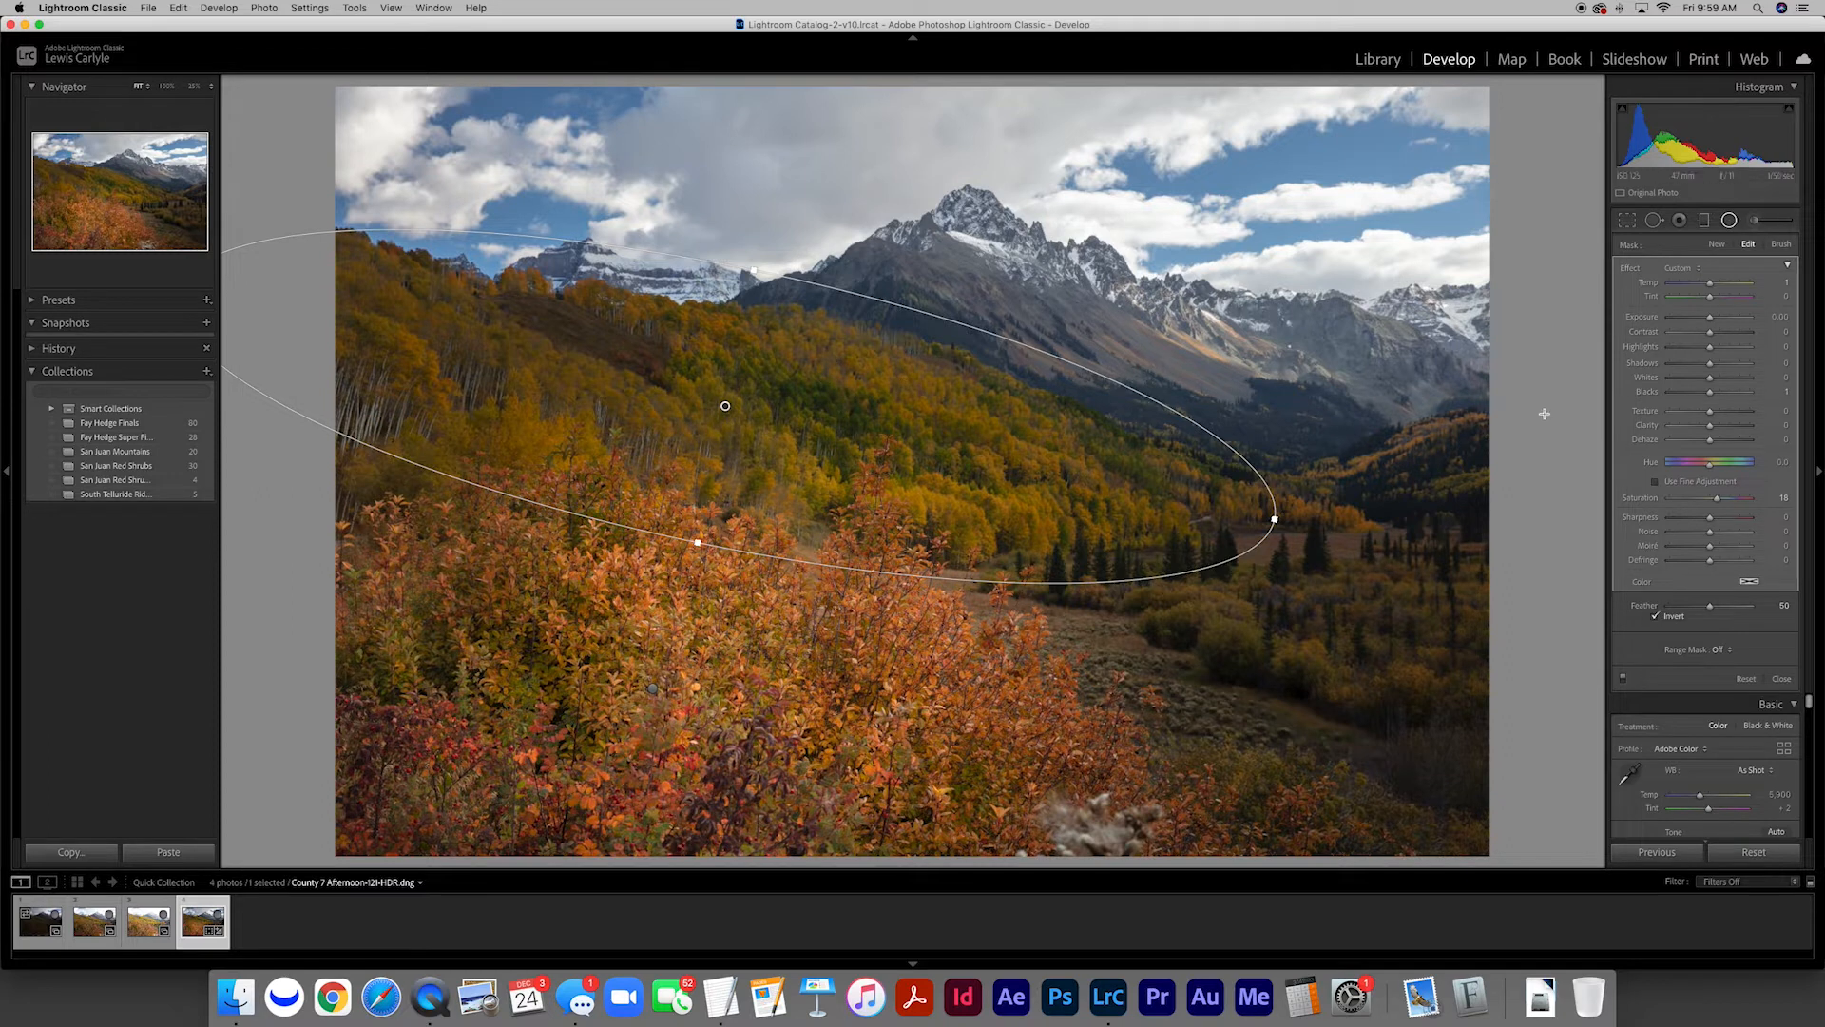
Widen and shift the aspen filter, and brighten it with Exposure about 0.89, Highlights 14, Whites 17, Blacks -1 and Temp 4
drag(1714, 322, 1722, 321)
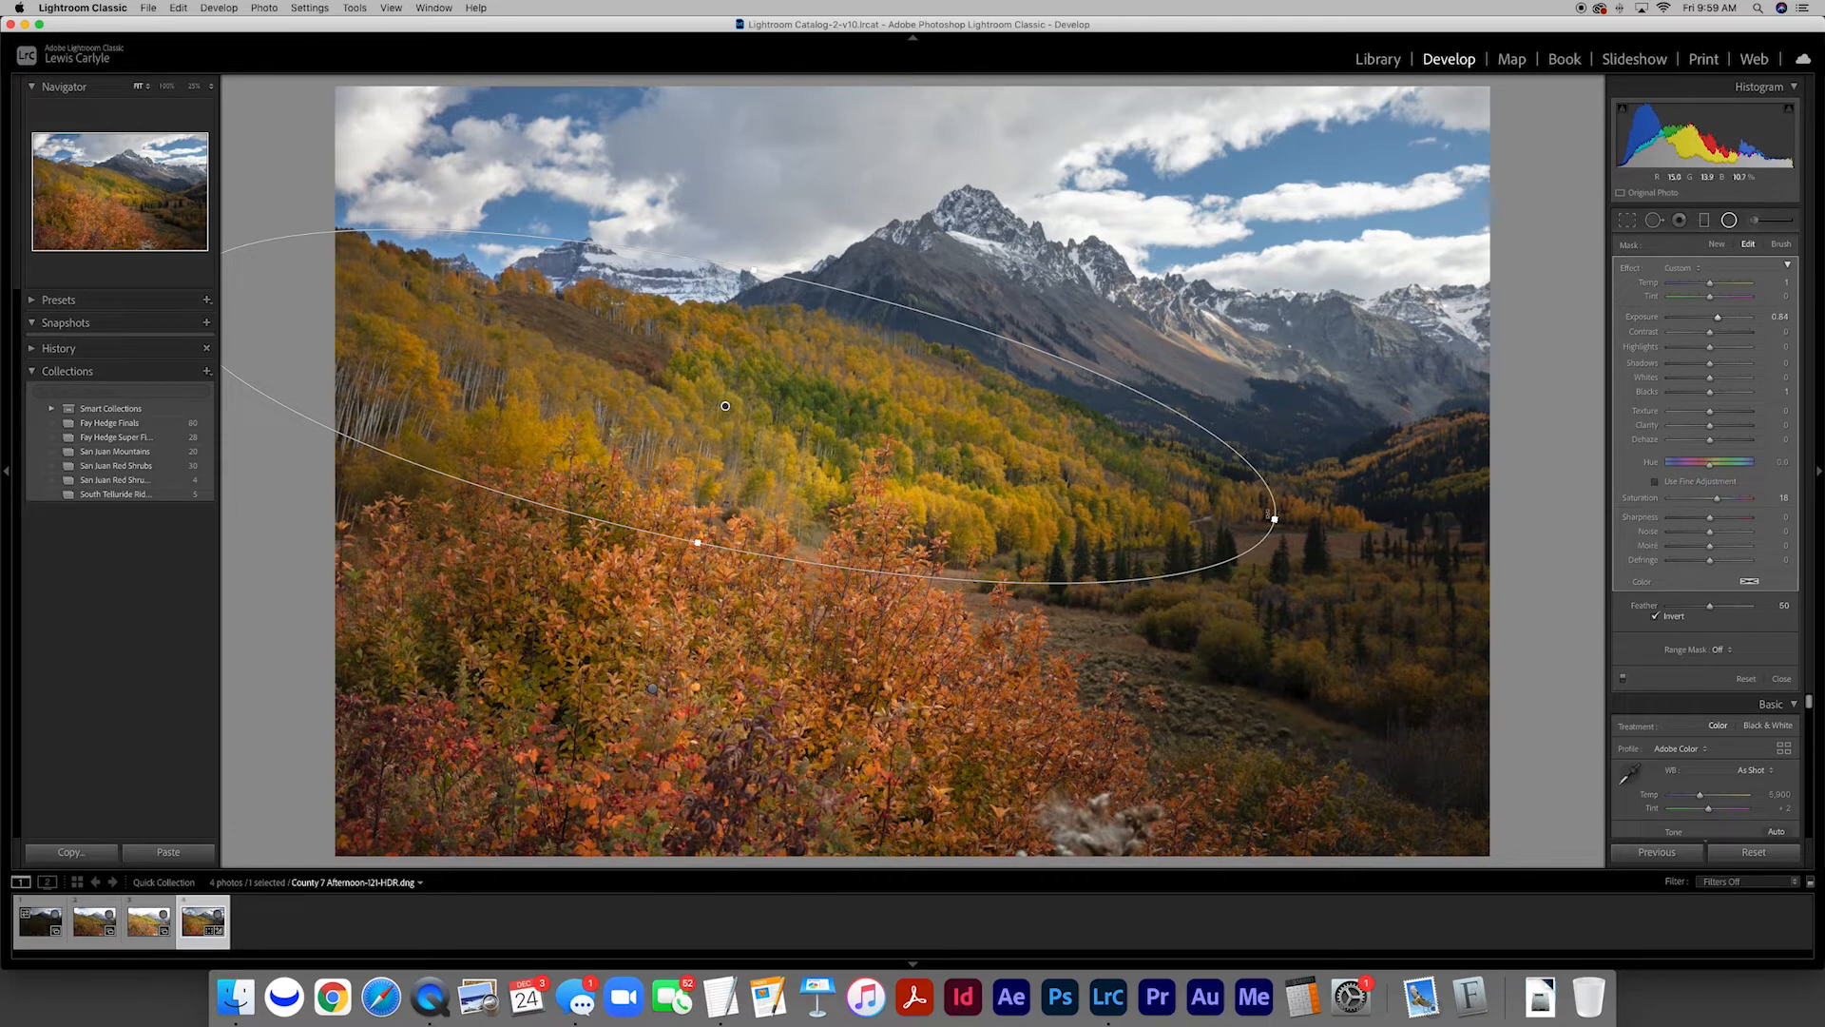
drag(1274, 519, 1301, 523)
drag(732, 403, 679, 392)
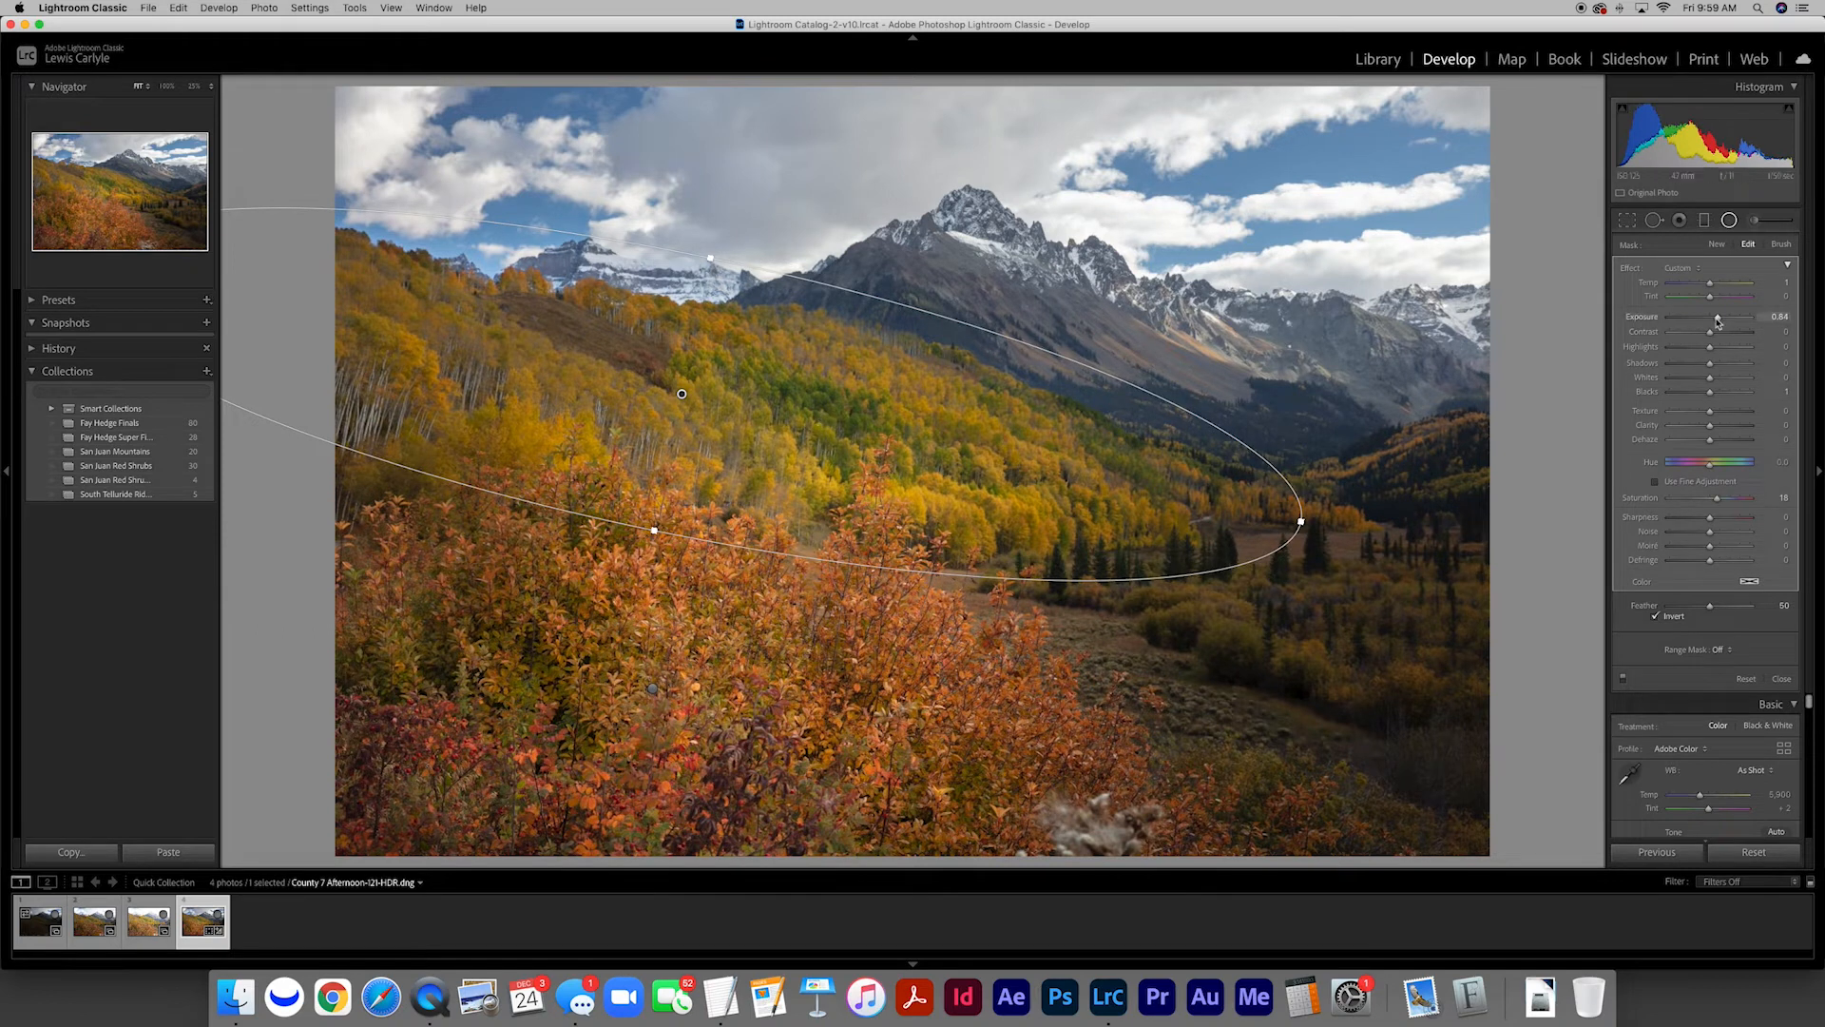
mouse_move(1717, 317)
mouse_down()
mouse_move(1712, 285)
mouse_move(1716, 350)
mouse_up()
drag(1711, 365, 1716, 384)
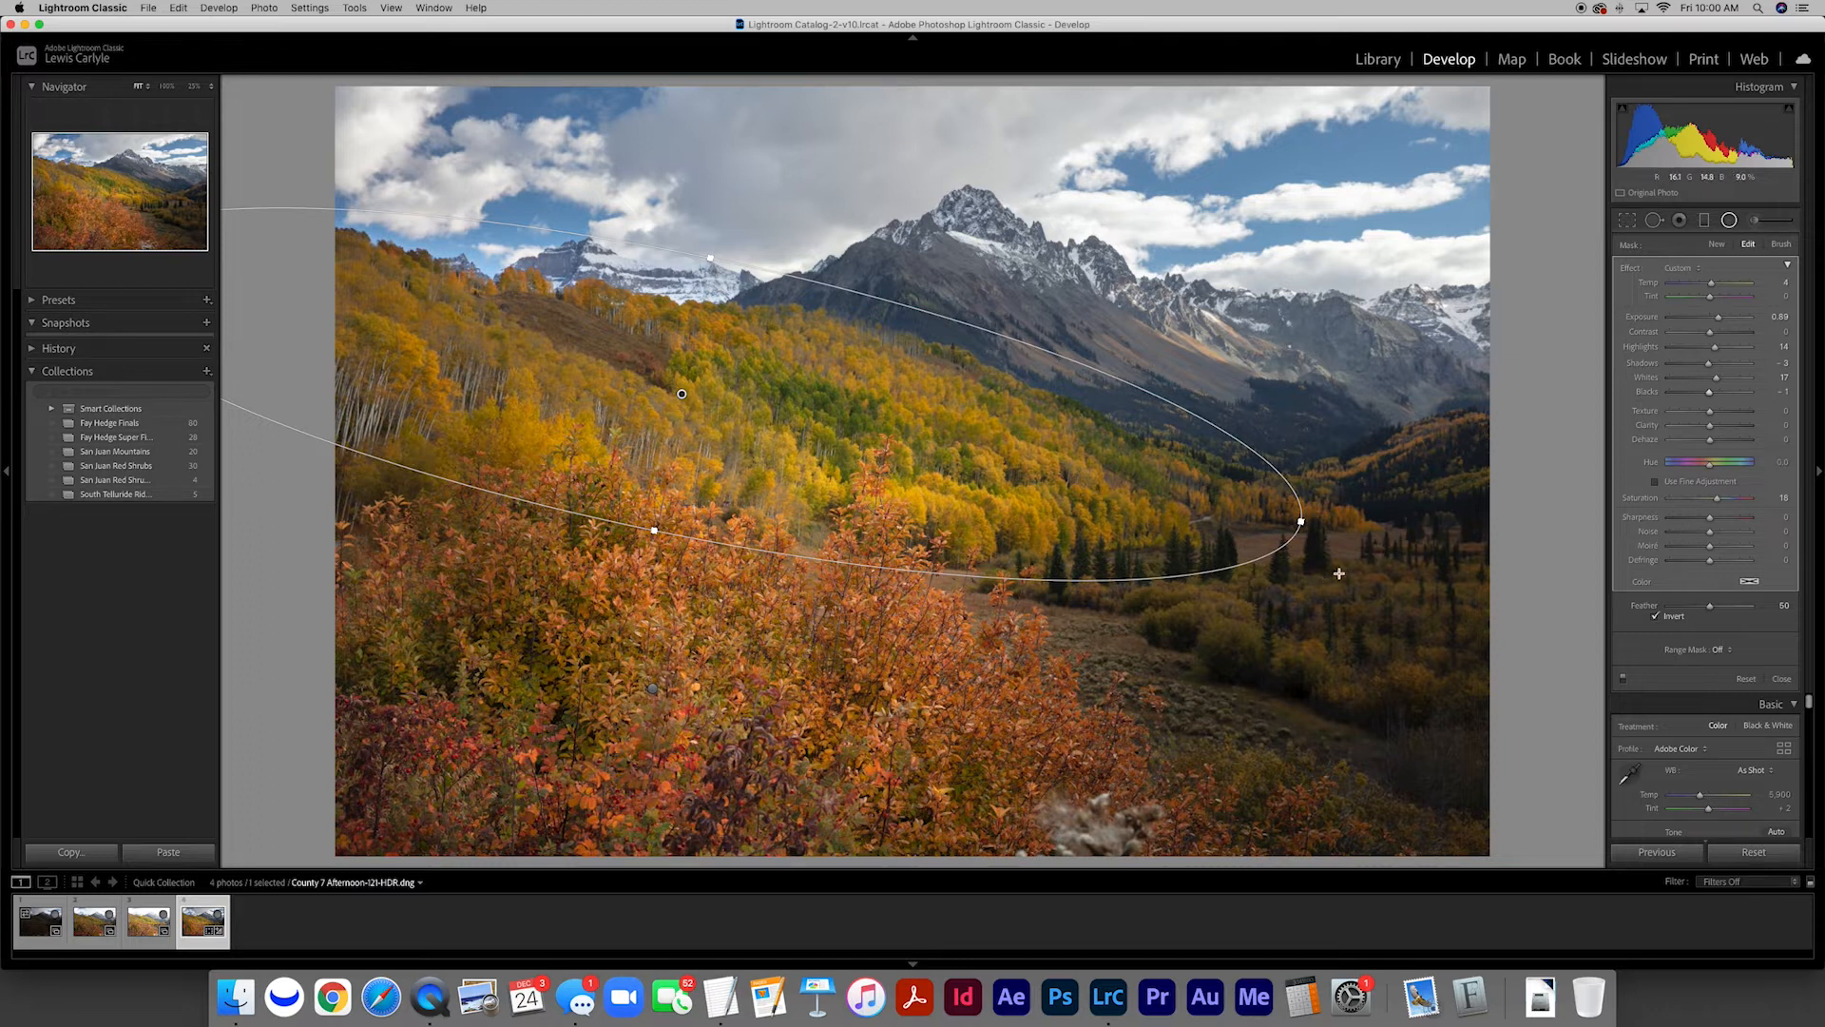
Add a large circular radial filter over the dark valley beside the hillside and raise its Exposure to about 1.37
drag(1330, 547, 1625, 812)
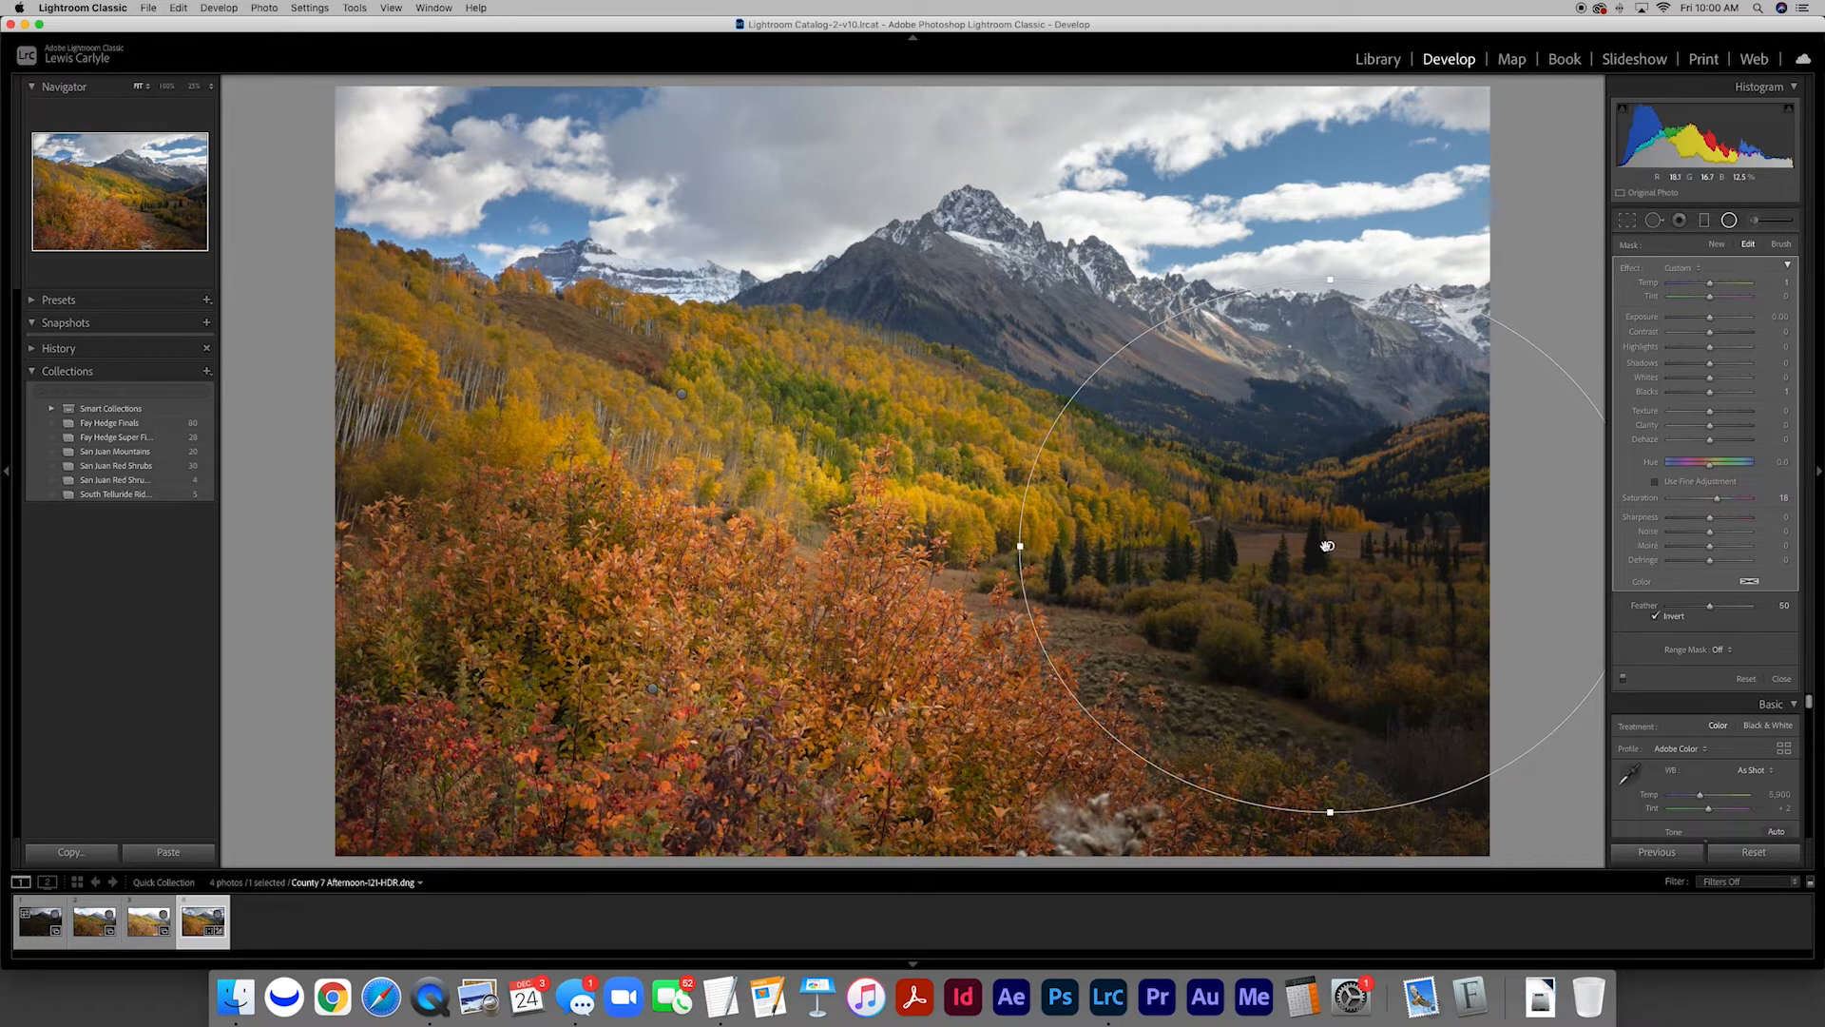
drag(1329, 545, 1387, 590)
drag(1710, 318, 1720, 320)
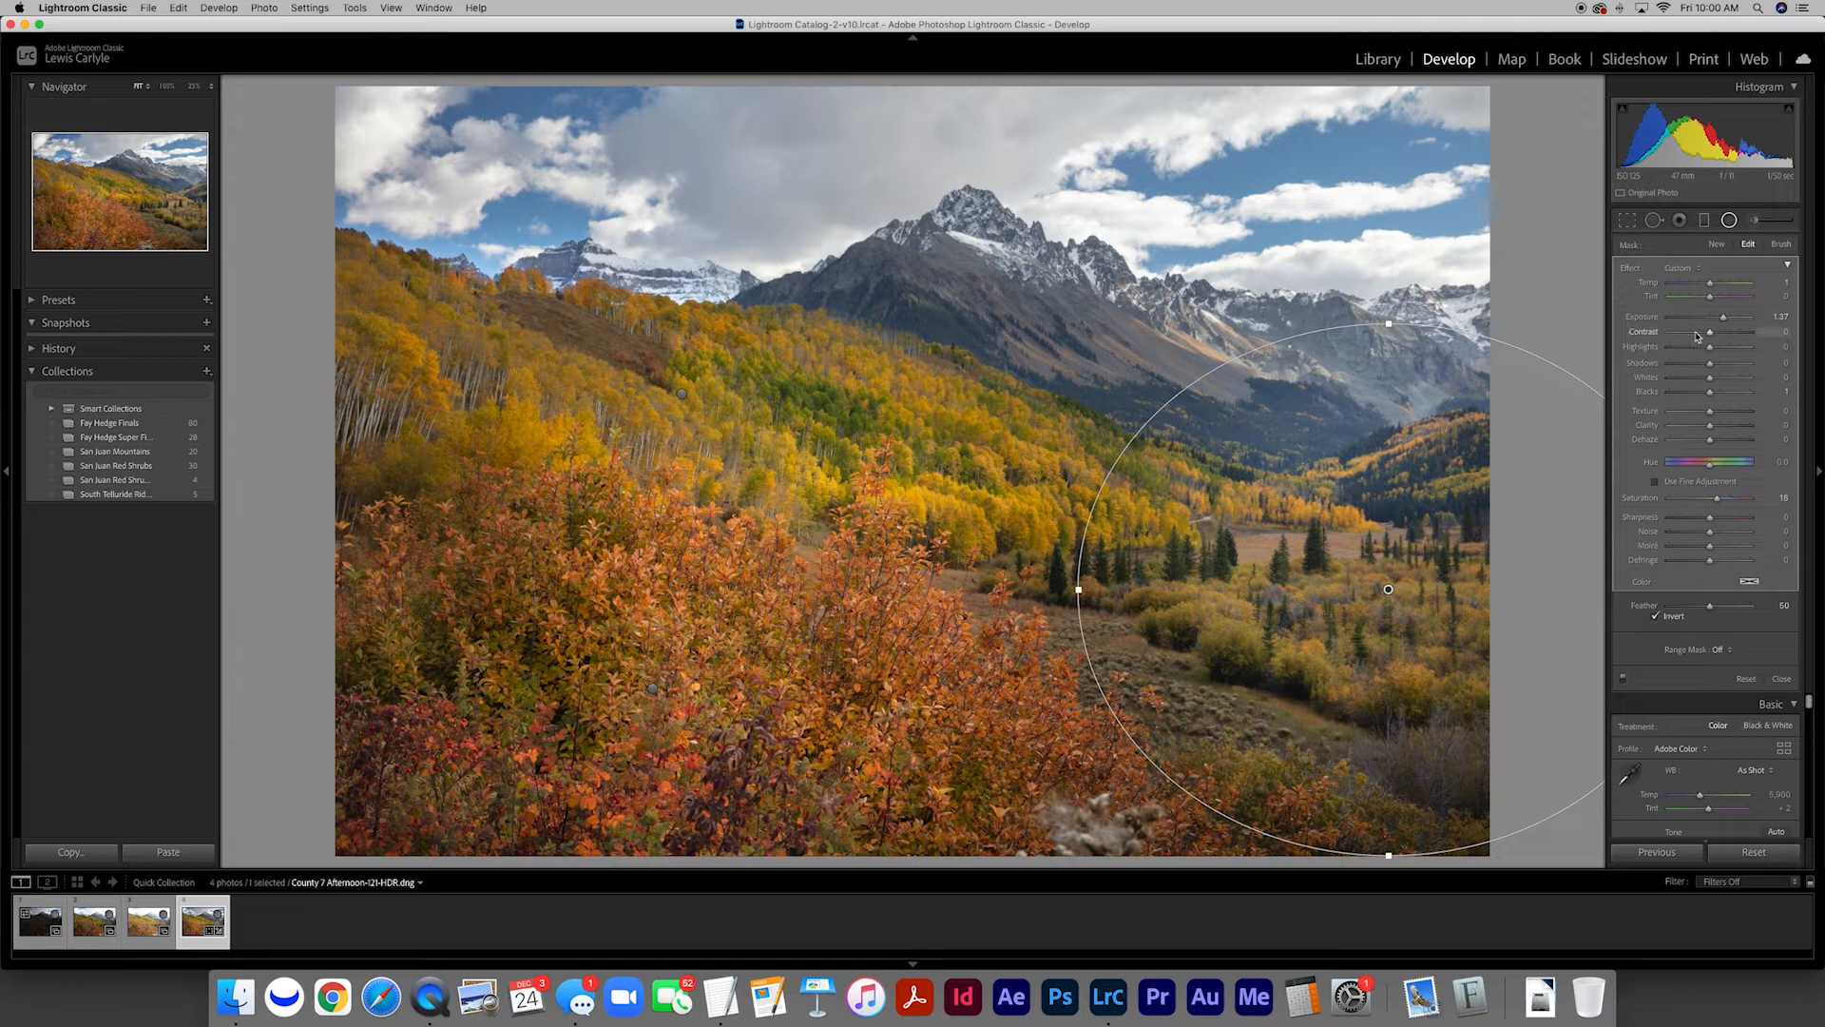
Fine-tune the valley filter's temperature, exposure and tonal settings from Highlights to Blacks
drag(1710, 286, 1715, 286)
drag(1711, 350, 1708, 393)
drag(1723, 317, 1725, 322)
Add a narrow tilted radial filter along the upper ridge with Exposure 0.41, Highlights 10, Shadows -6, Whites 6 and Blacks -4
mouse_move(650, 316)
mouse_down()
mouse_move(1083, 352)
mouse_move(1095, 389)
mouse_up()
drag(619, 323, 655, 310)
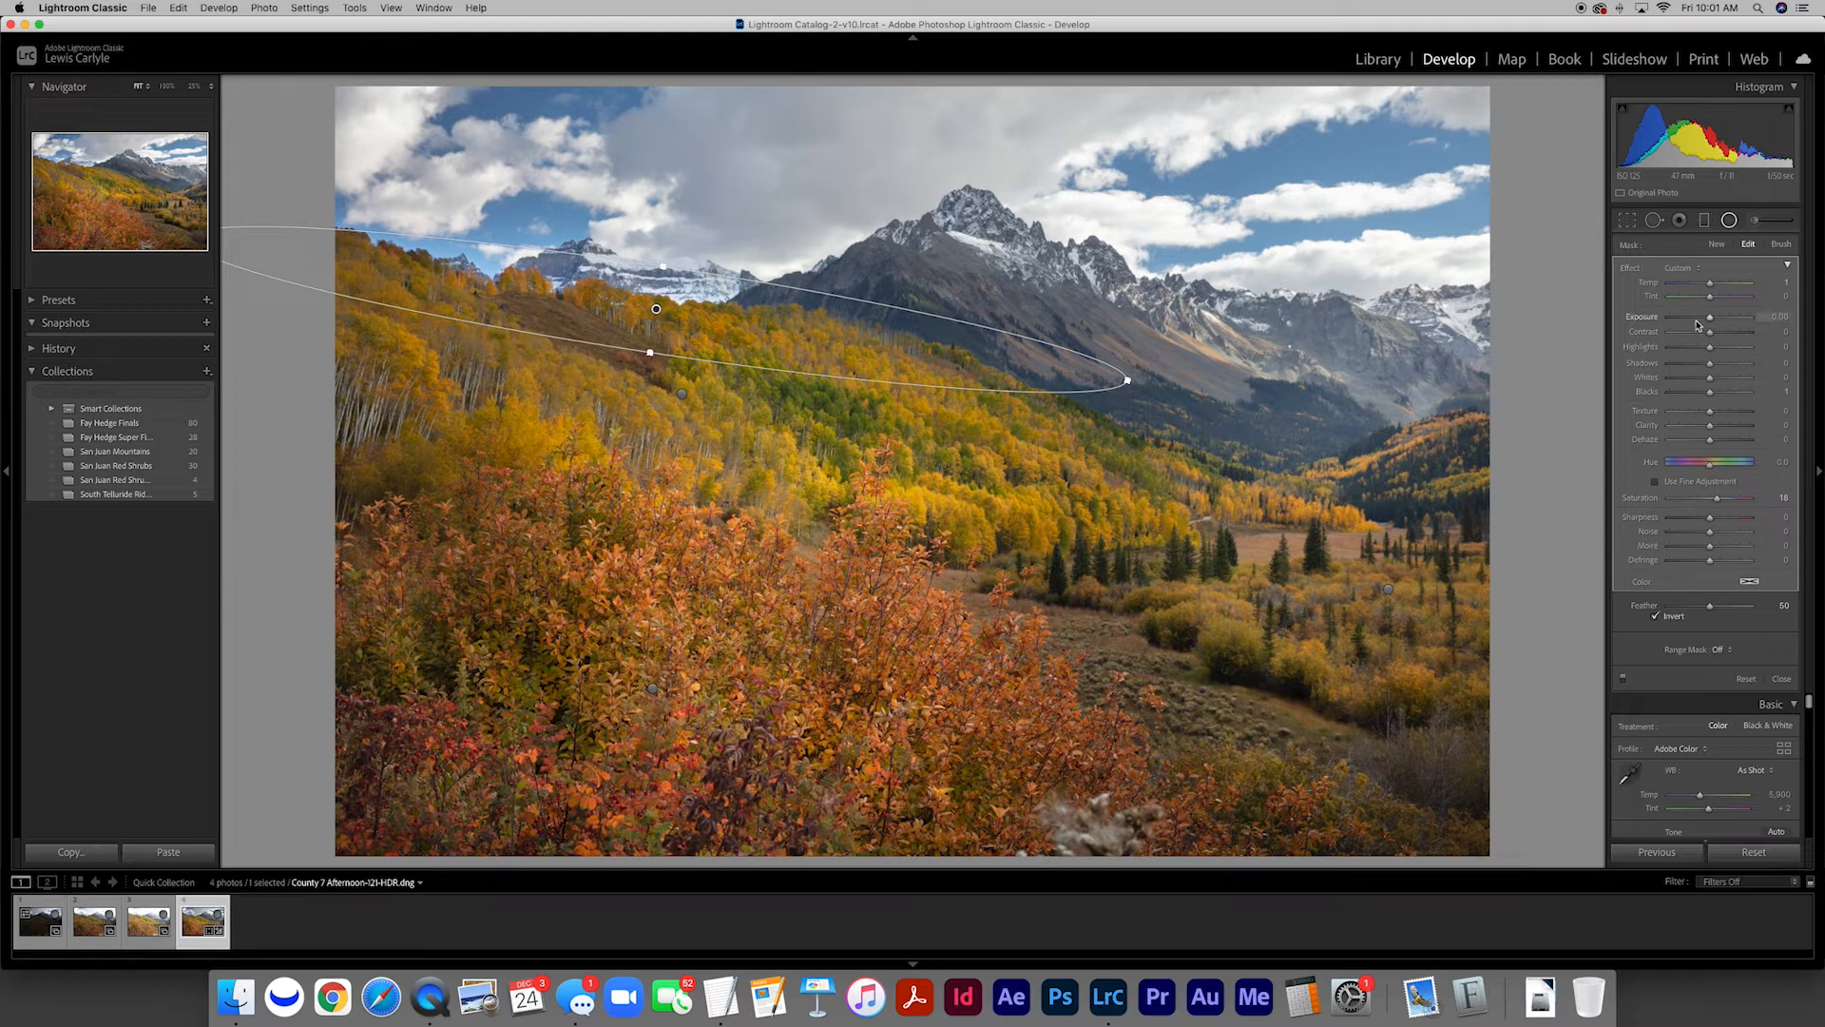
drag(1714, 319, 1710, 398)
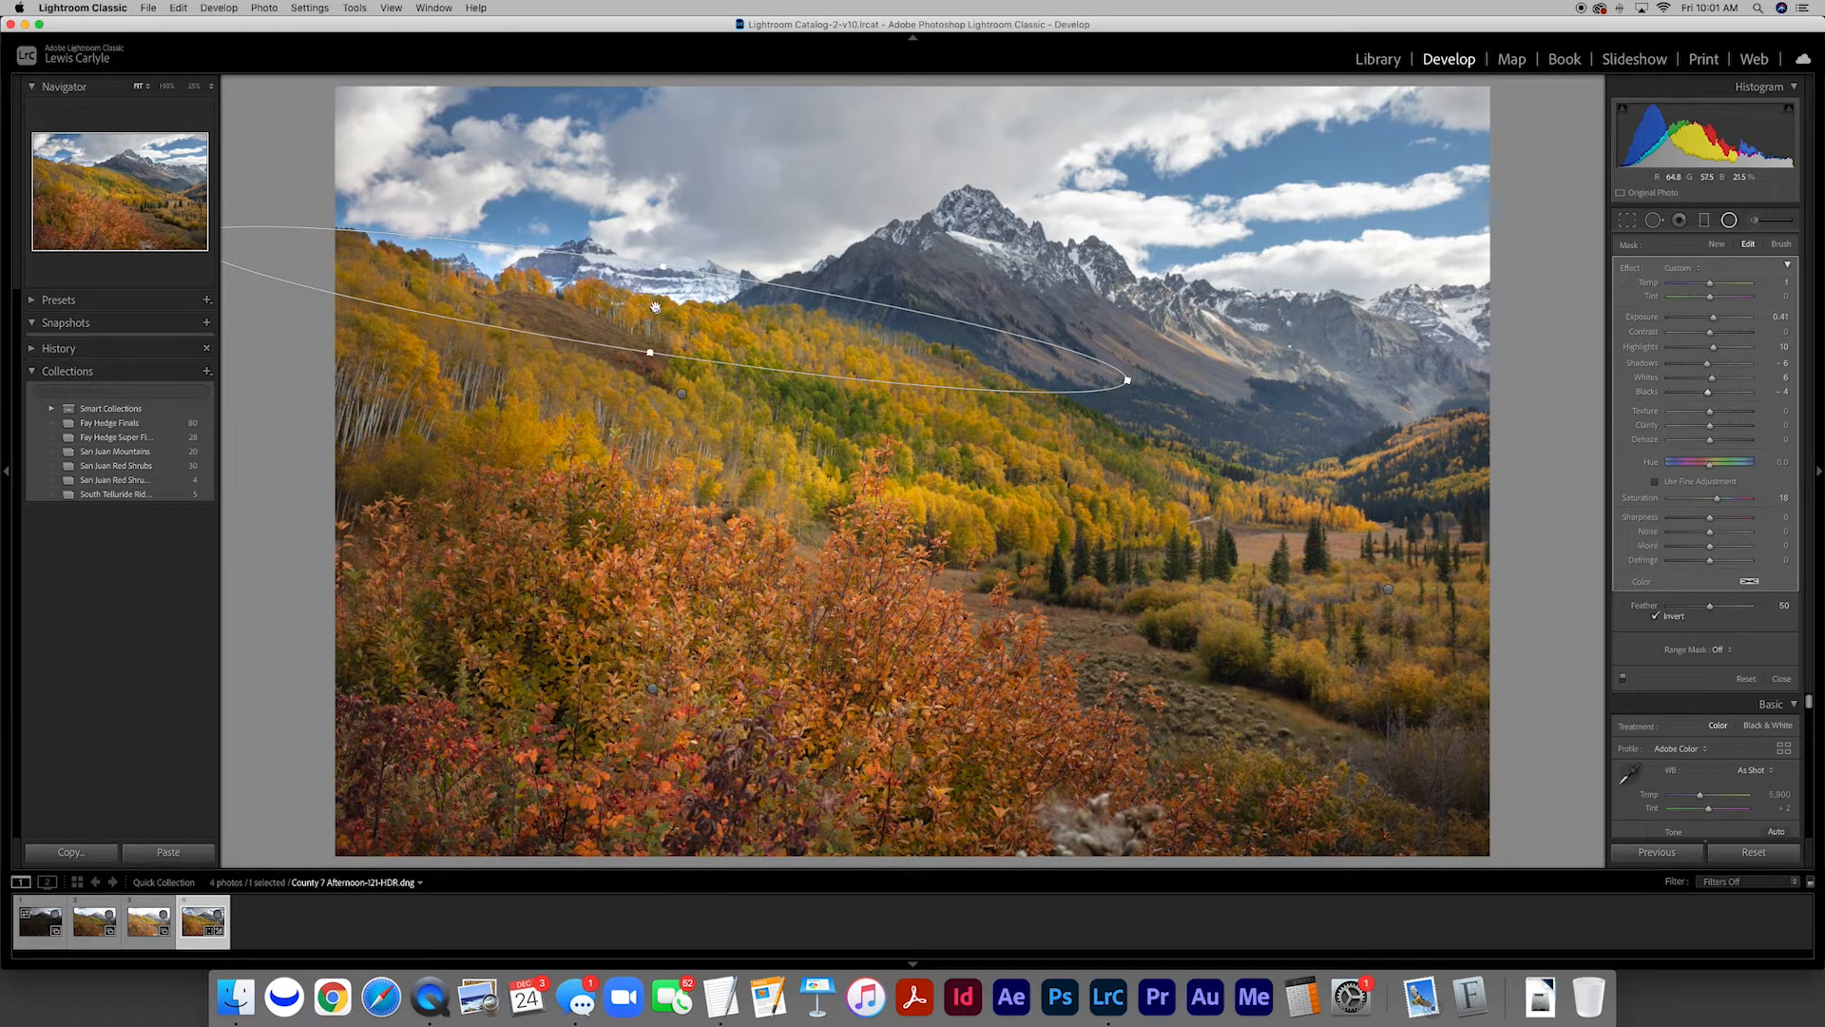
drag(655, 313, 654, 306)
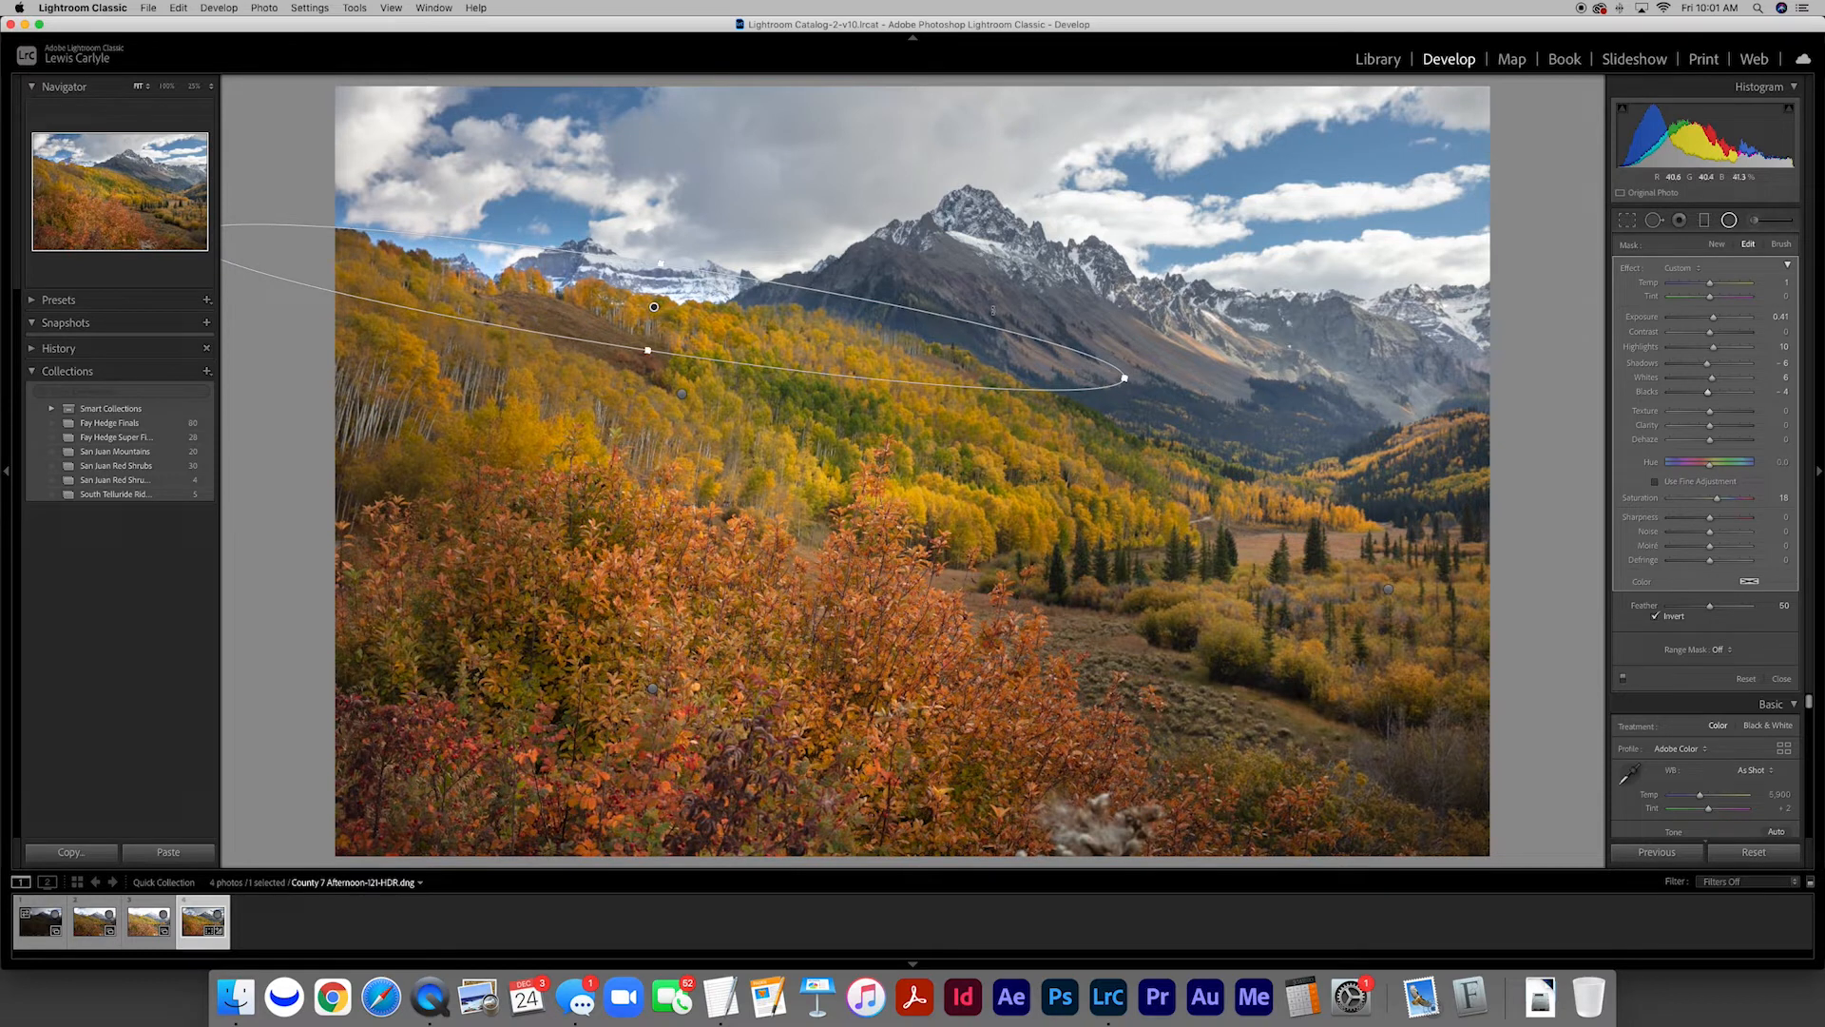
Add a tilted graduated filter over the sky and peaks with Exposure 0.08 and Highlights -21, and close the filter settings
click(1705, 221)
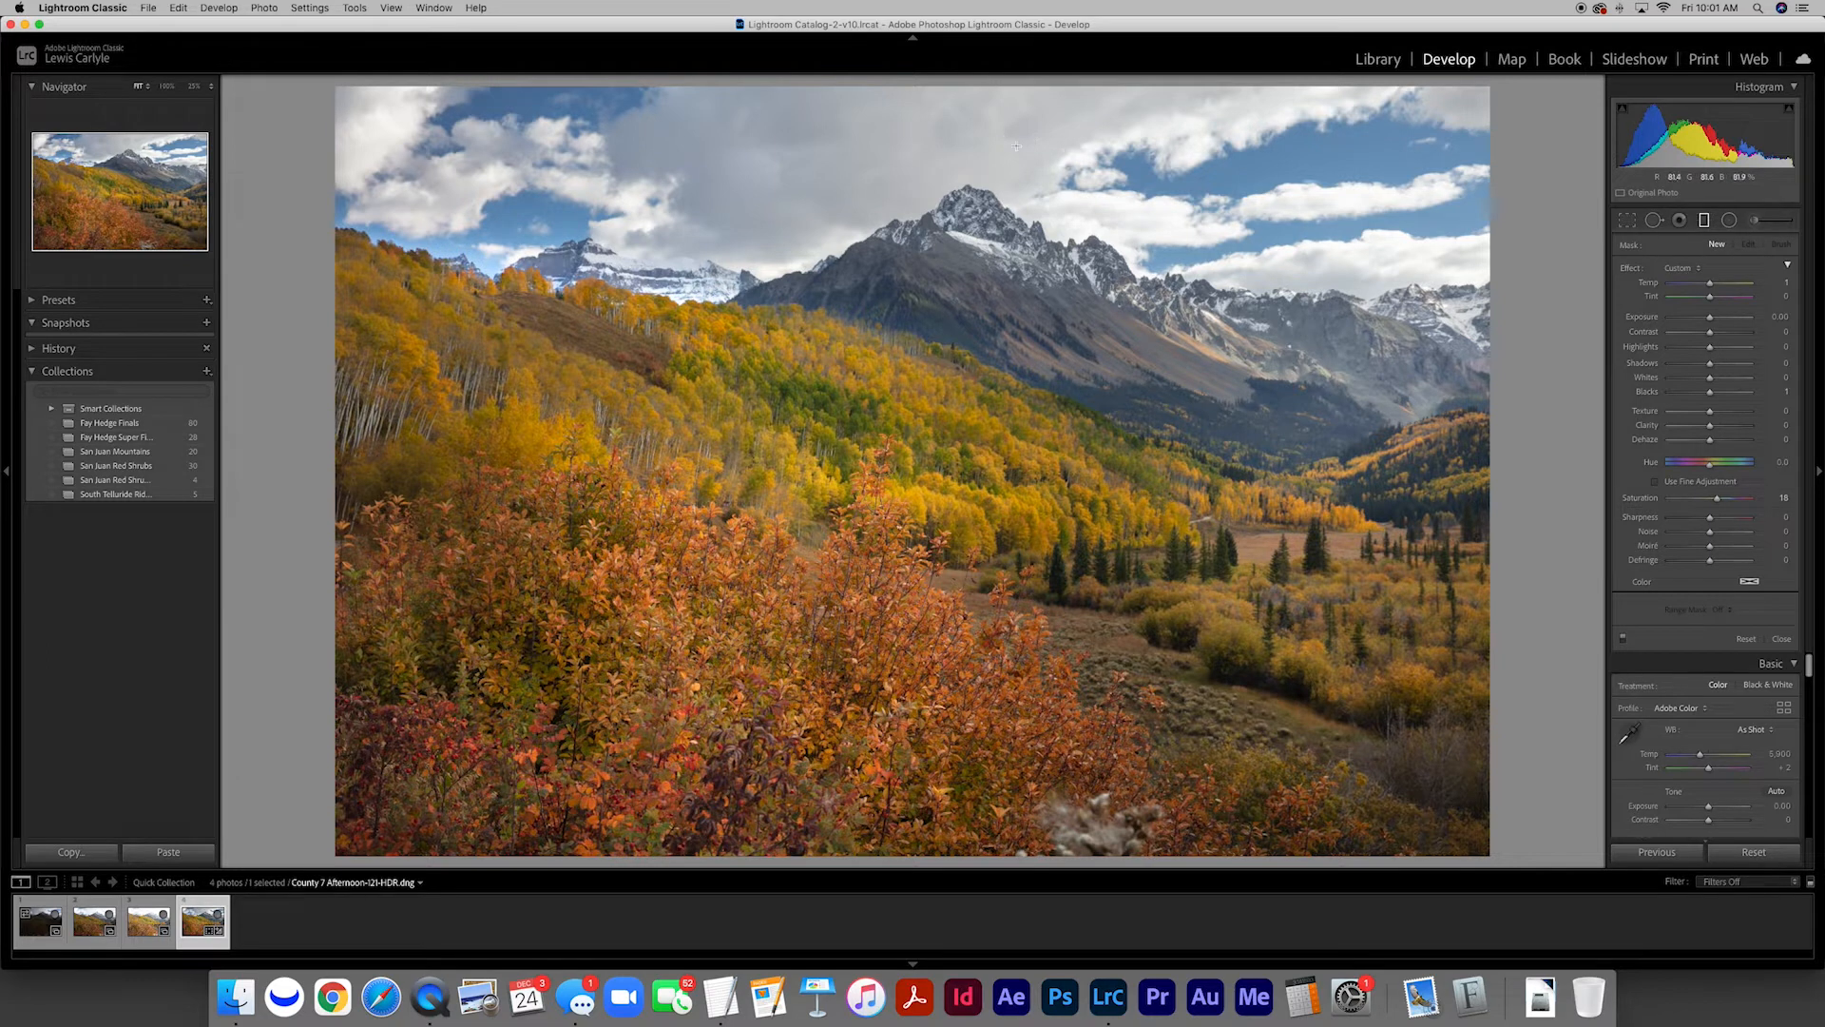
drag(1012, 142, 946, 402)
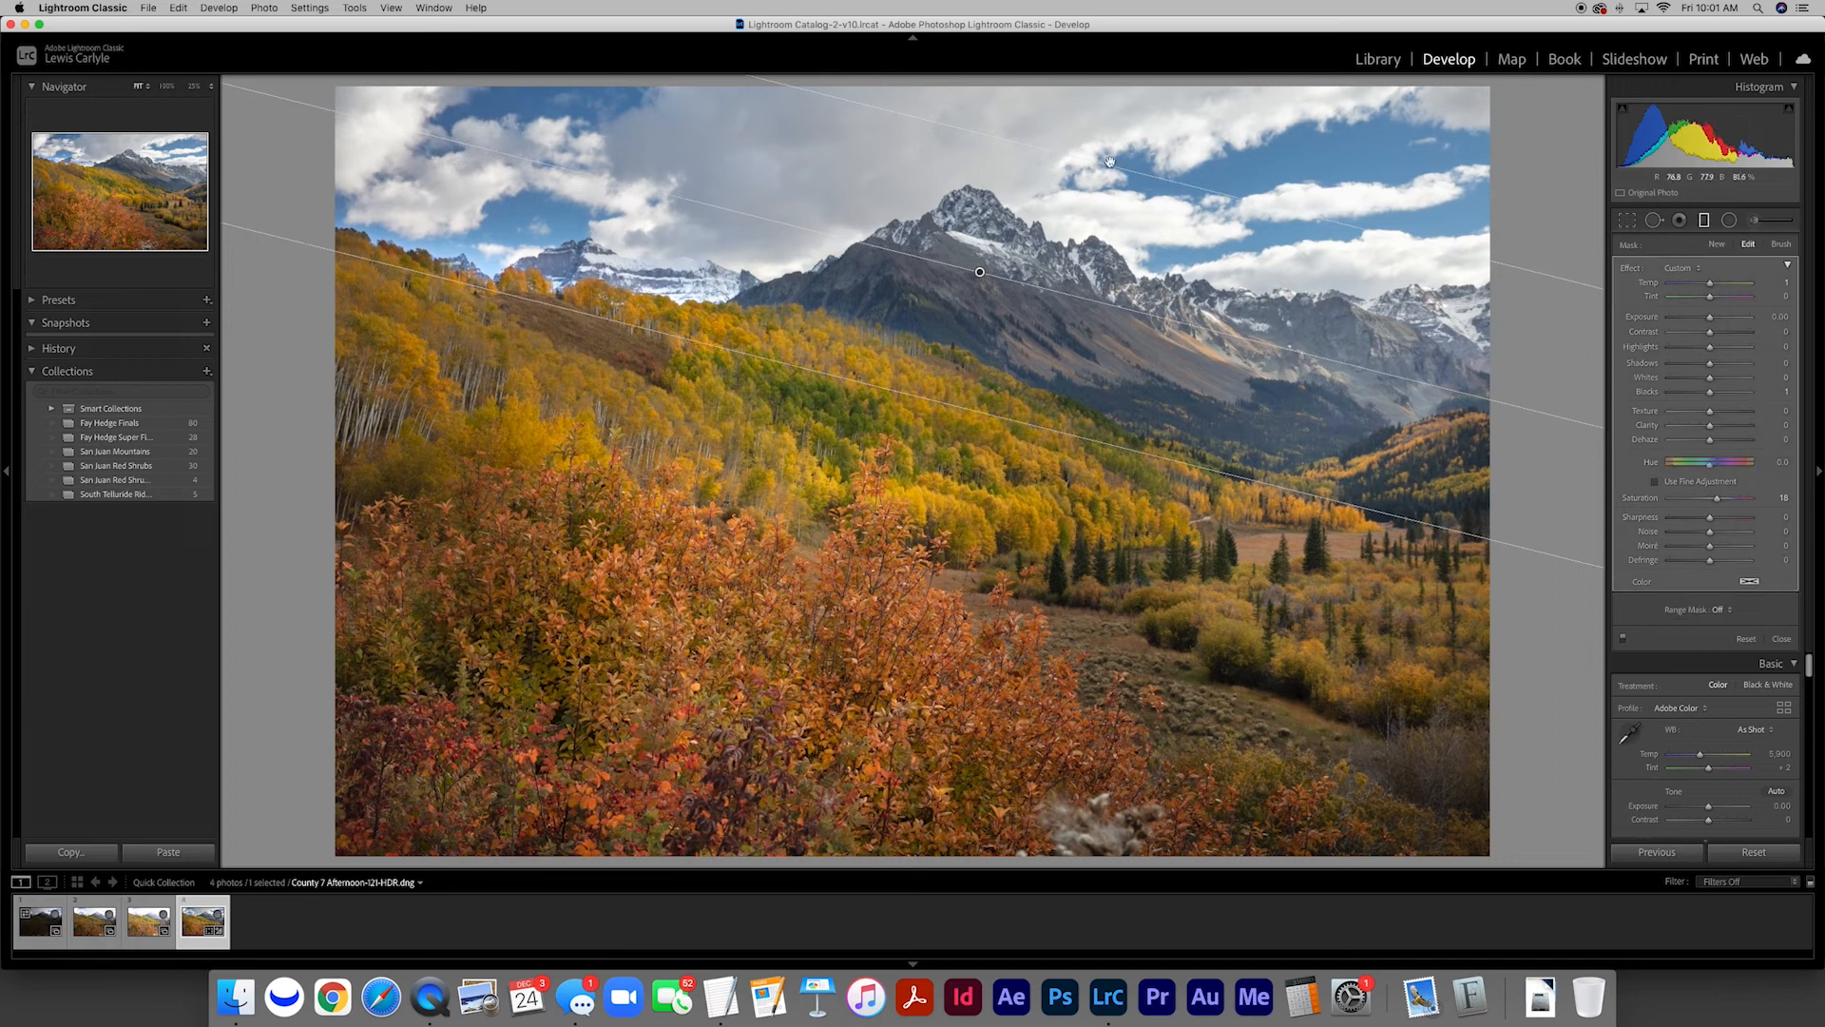
drag(1108, 167, 1107, 161)
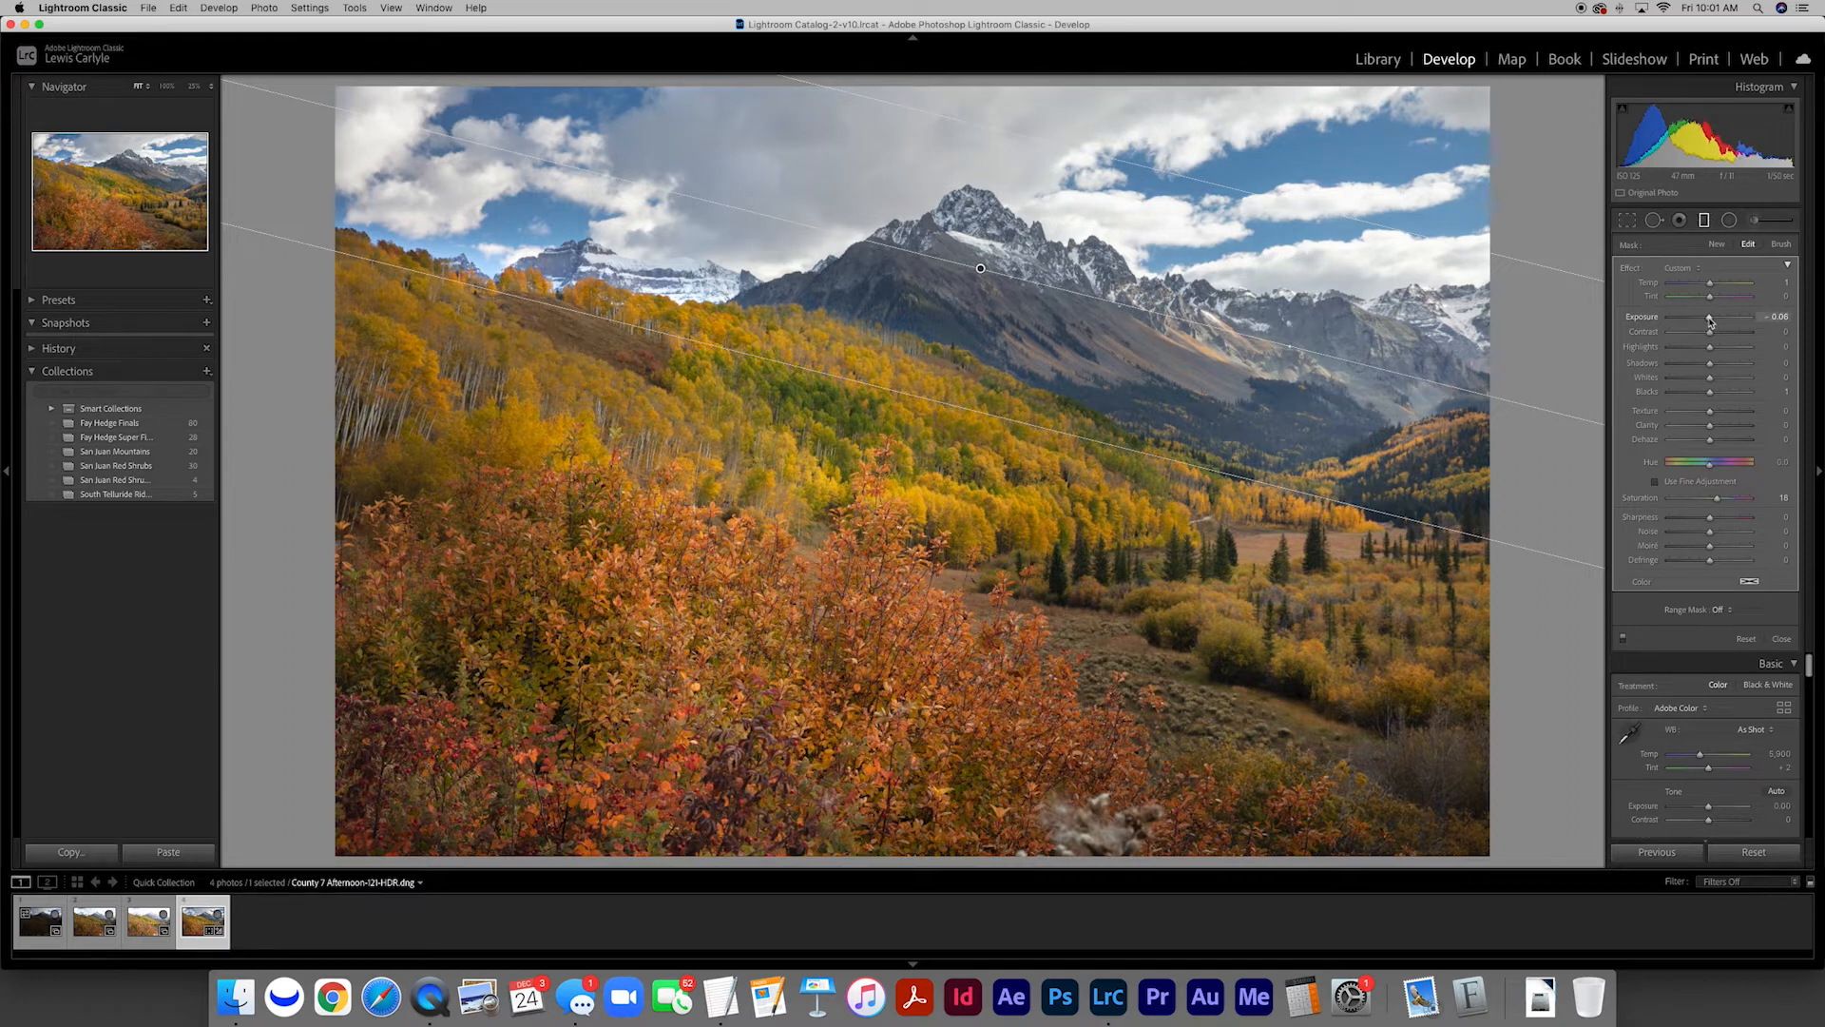
mouse_move(1710, 321)
mouse_down()
mouse_move(1687, 322)
mouse_move(1711, 324)
mouse_up()
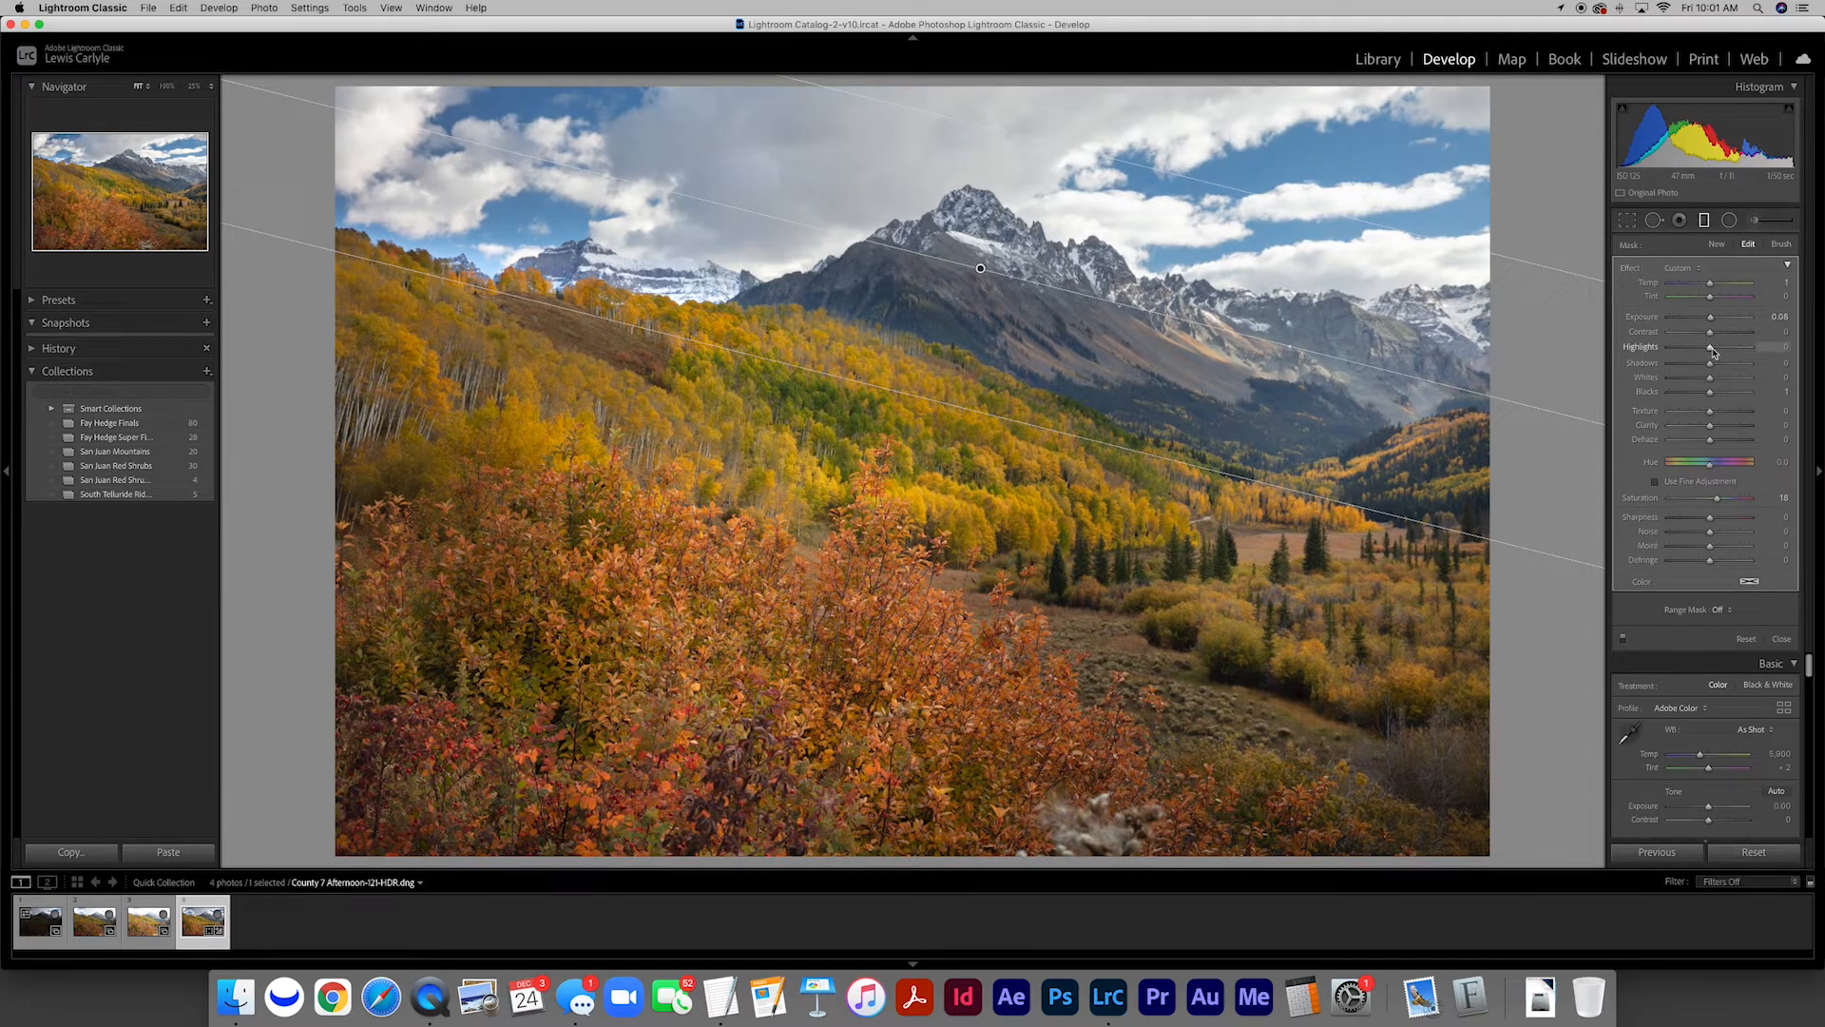
drag(1701, 351, 1700, 351)
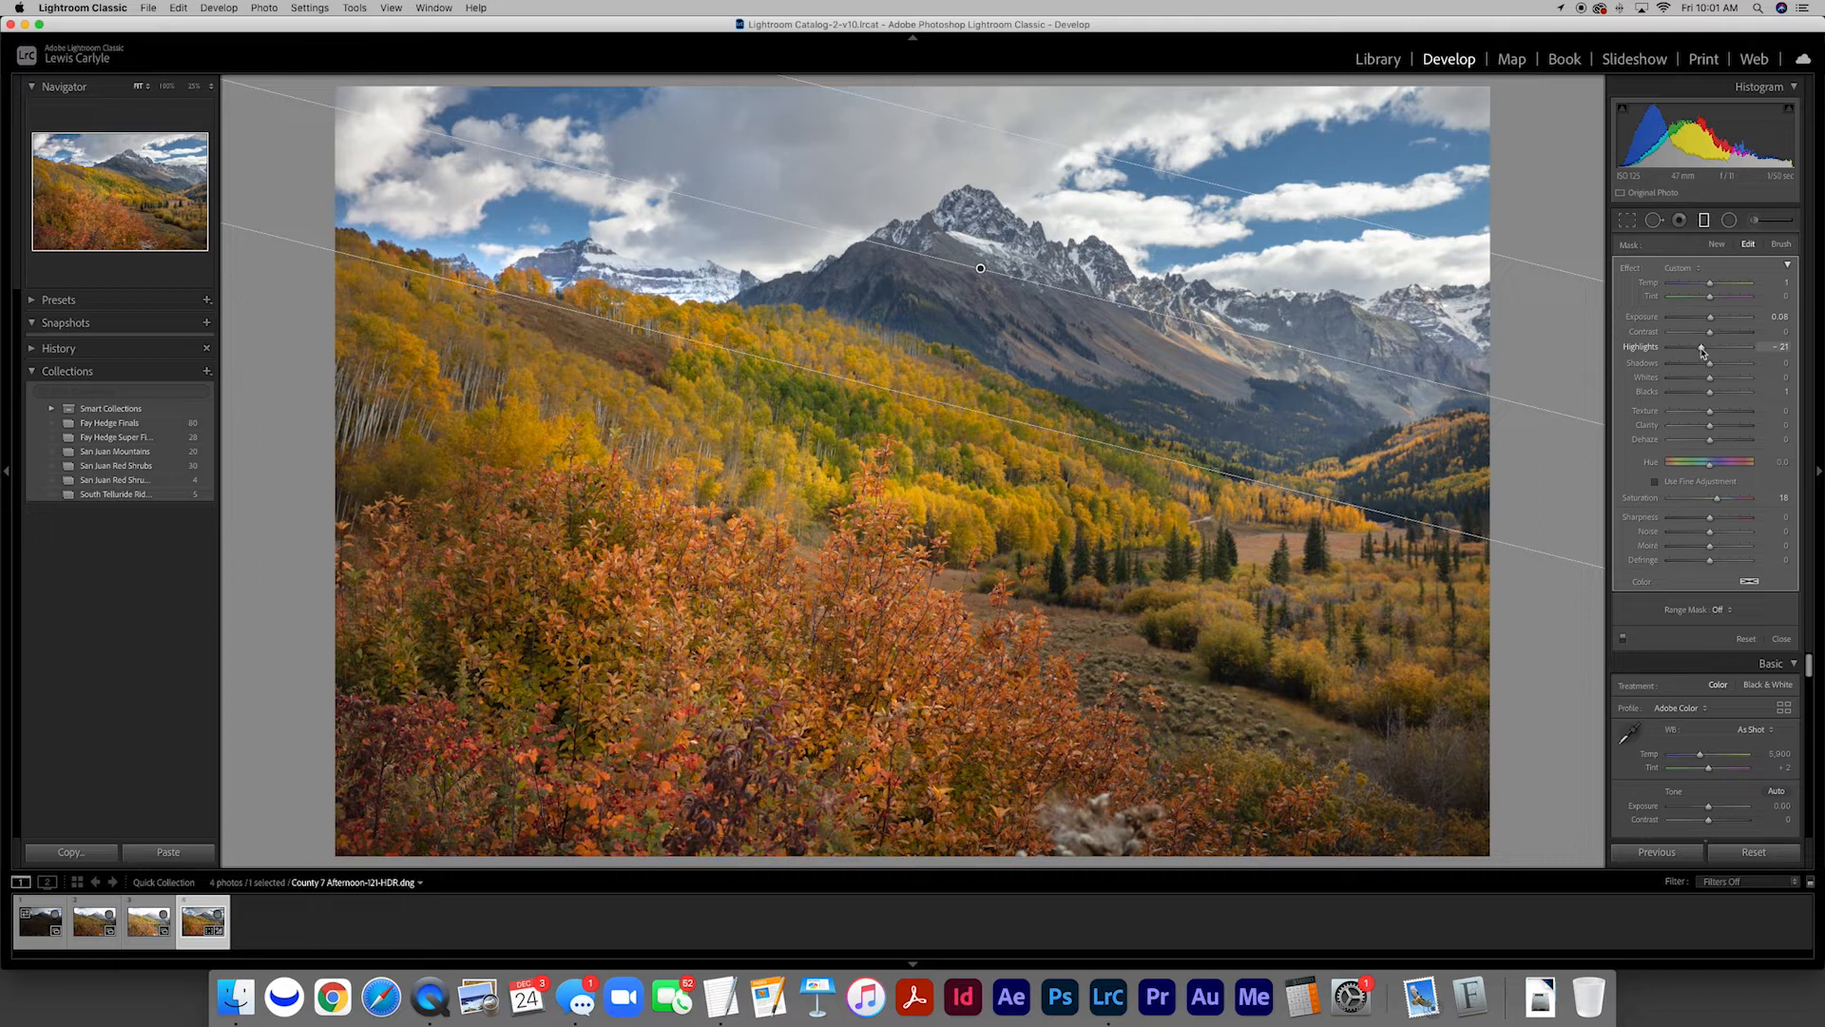
click(1781, 638)
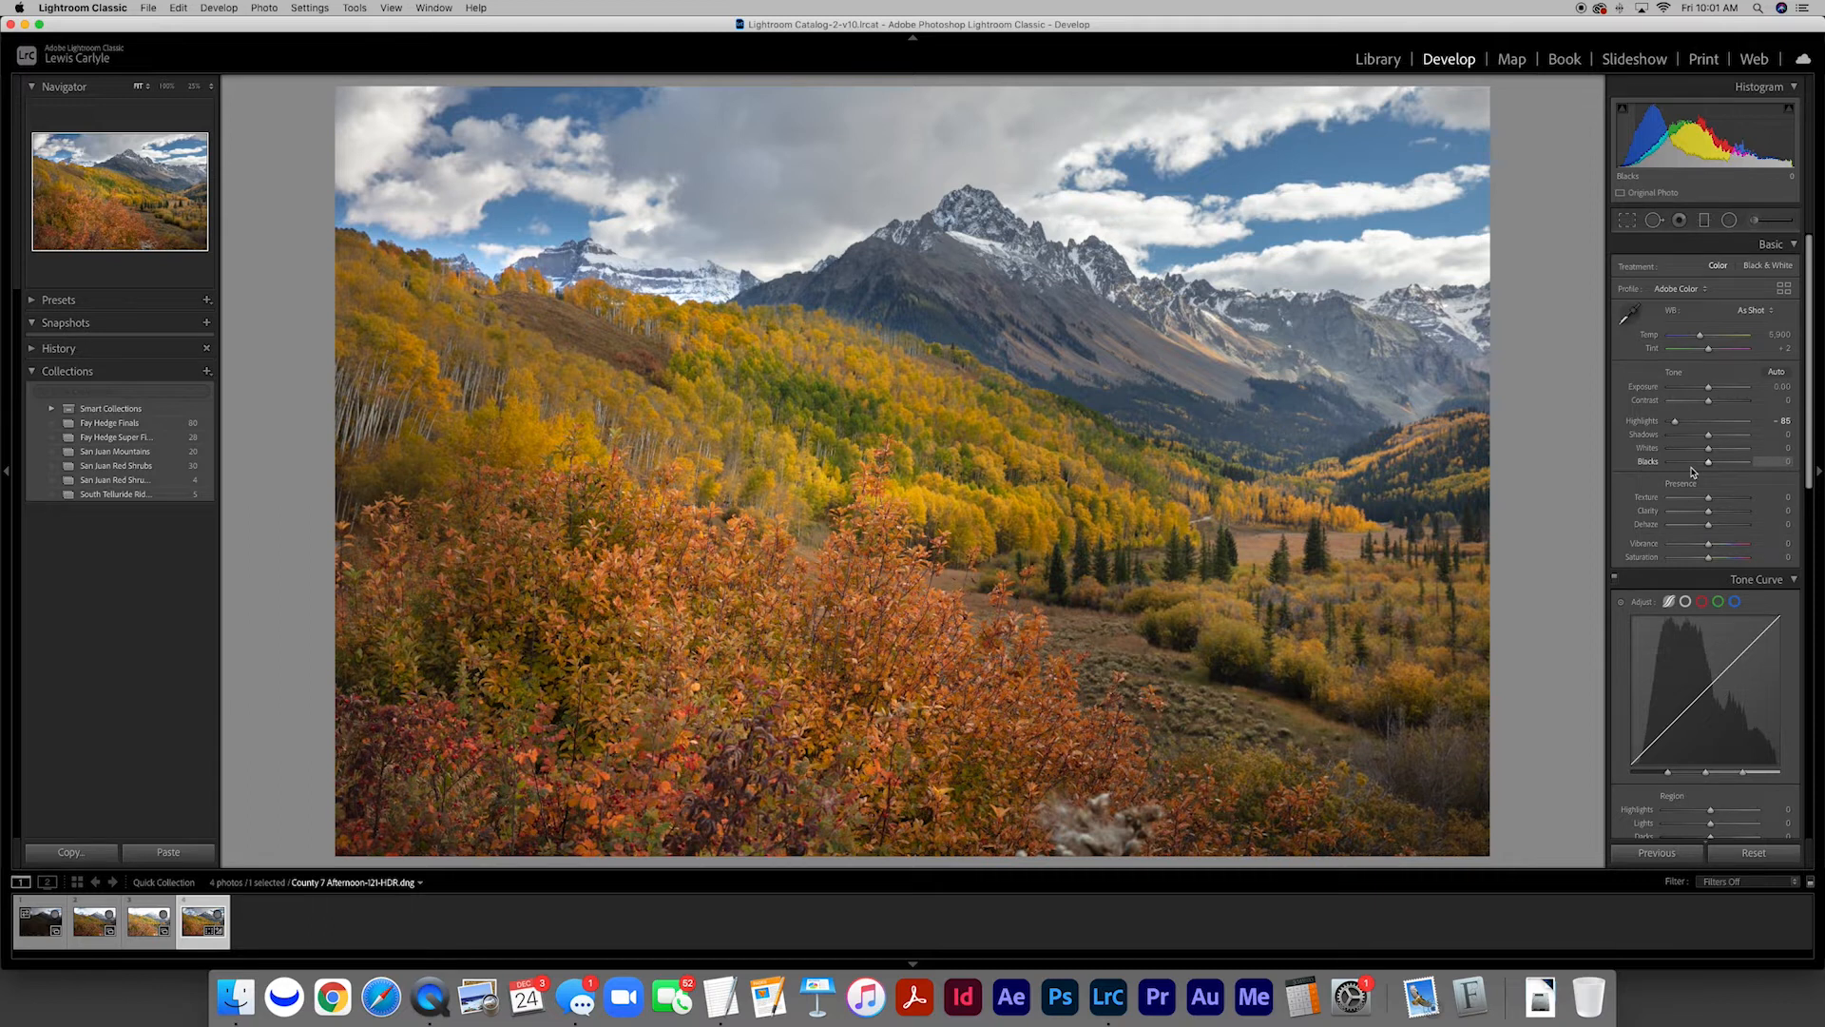
Compare the three source exposures in order, from the darkest to the brightest, with the edited HDR photo
click(41, 922)
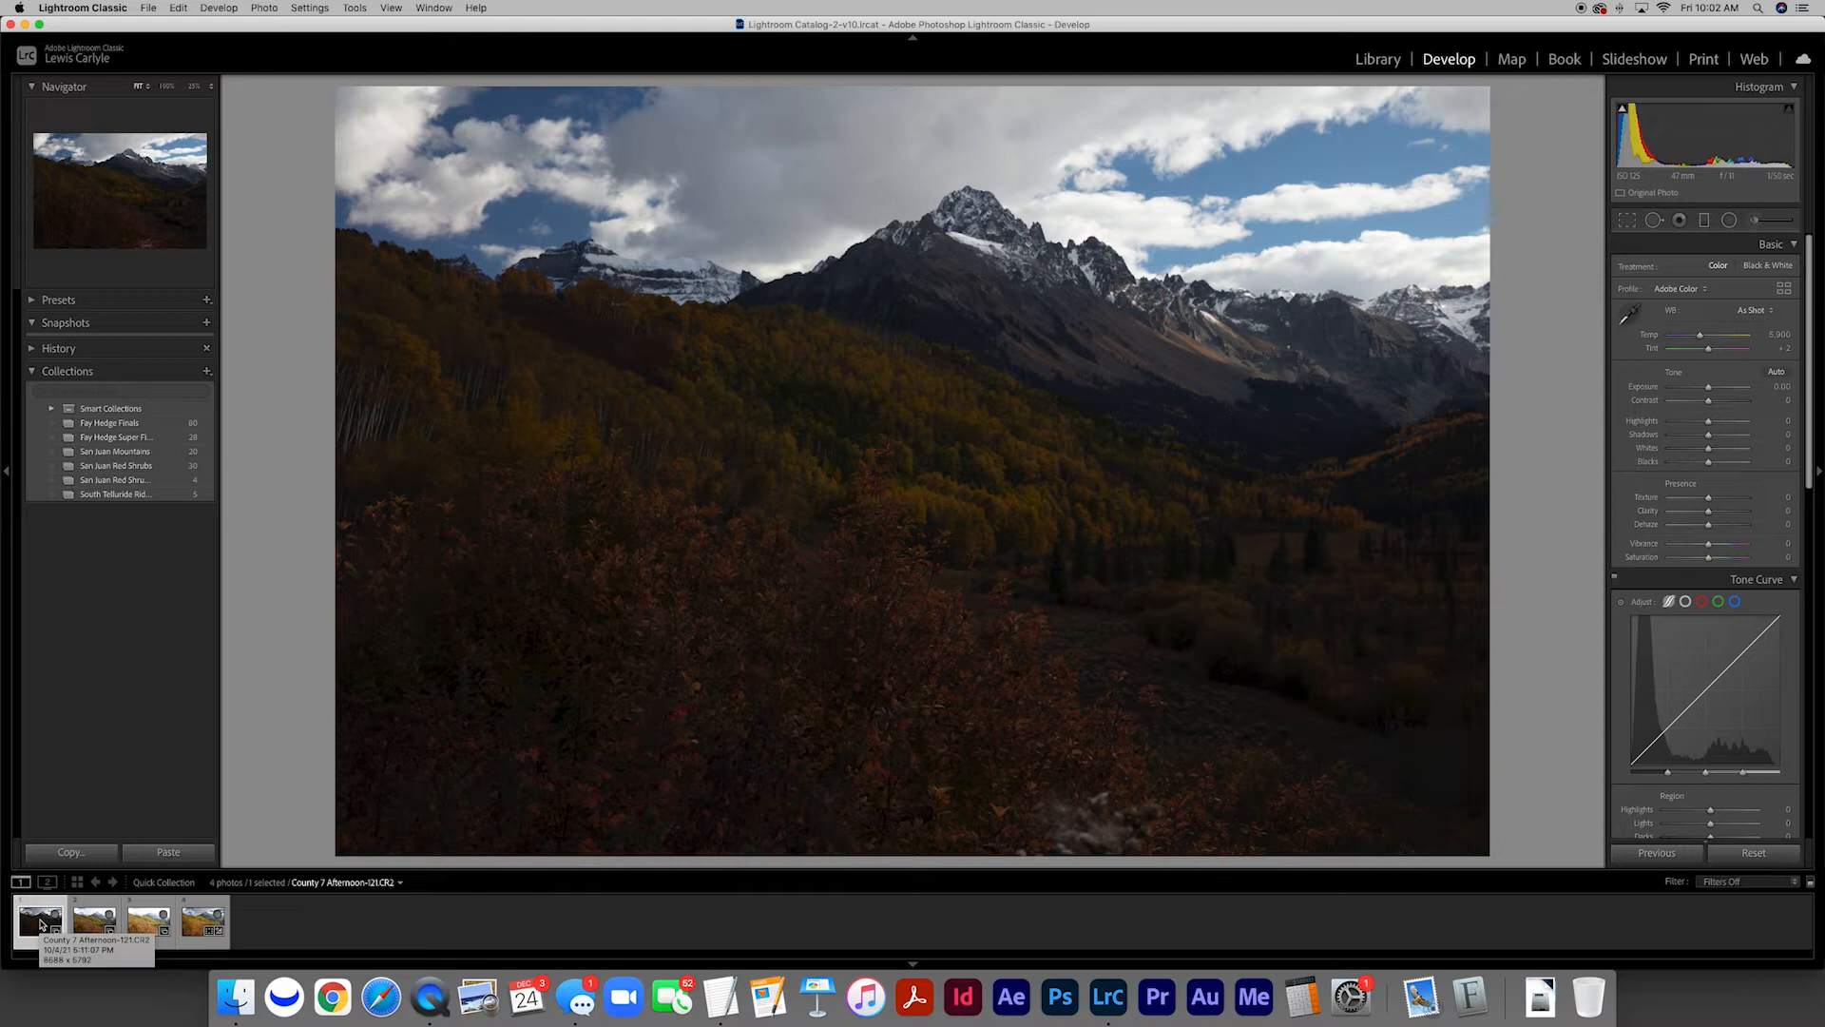
key(Right)
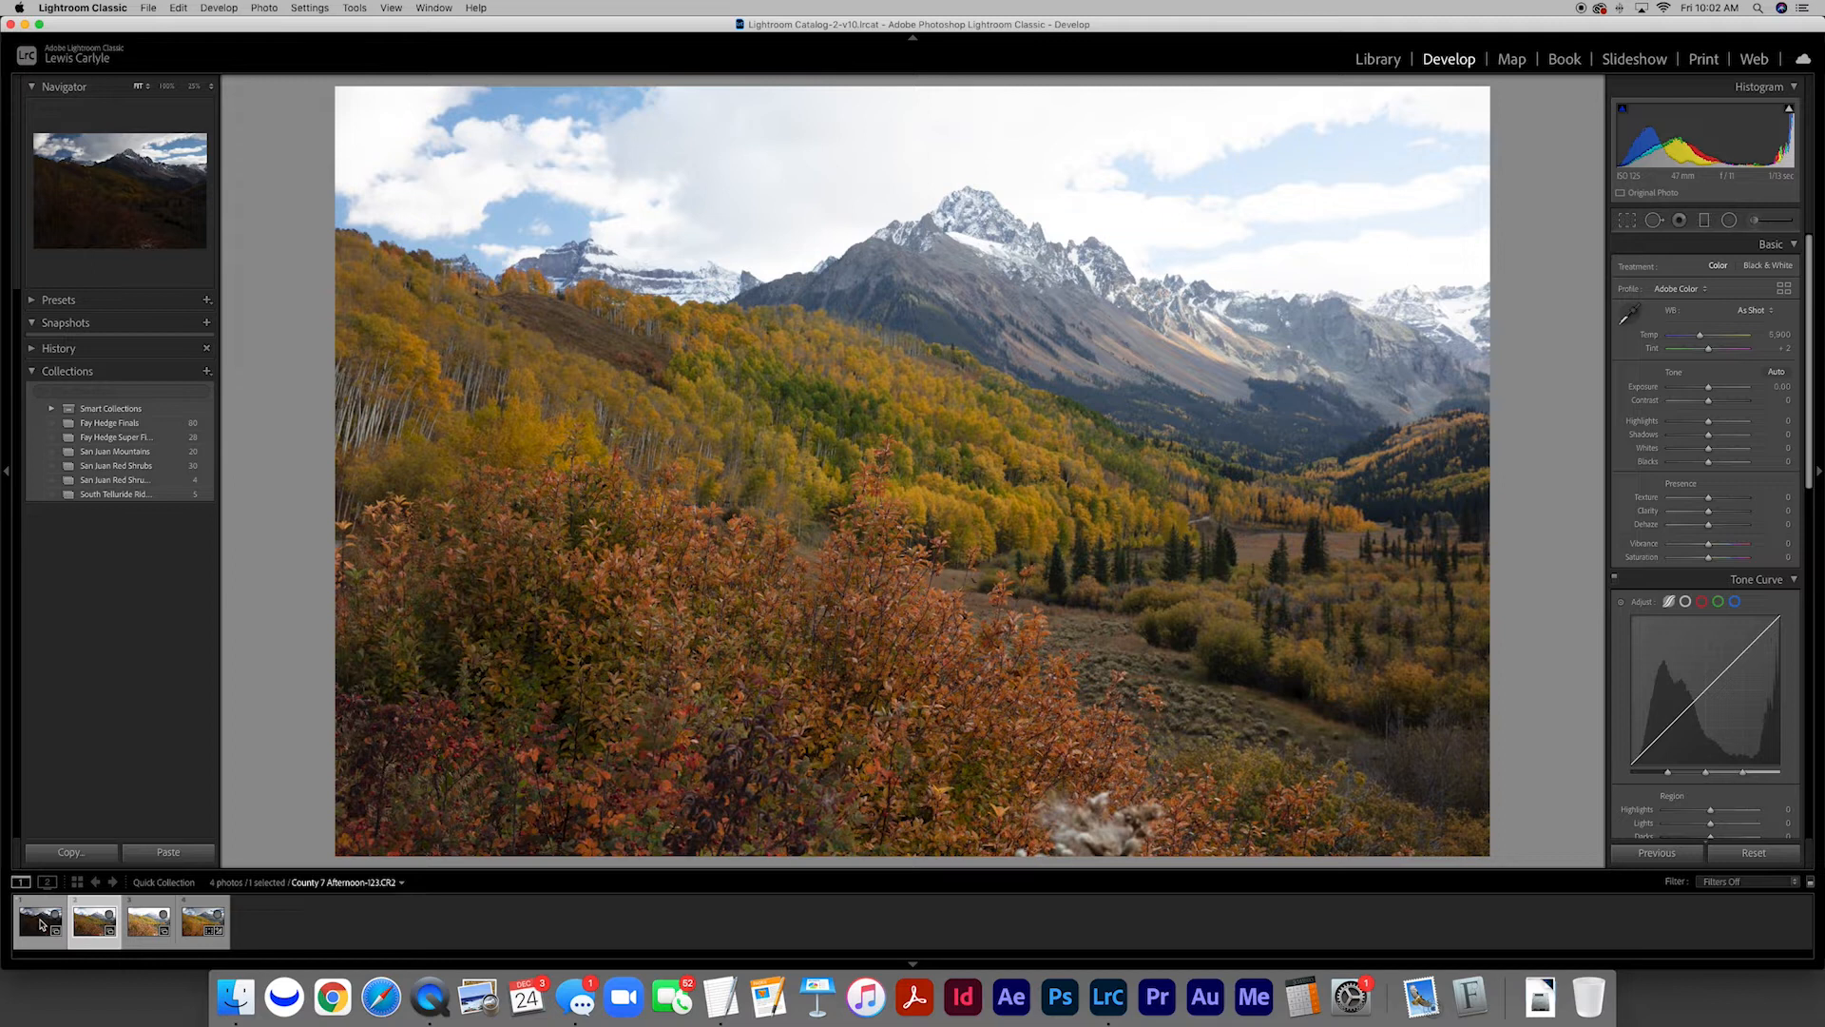
key(Right)
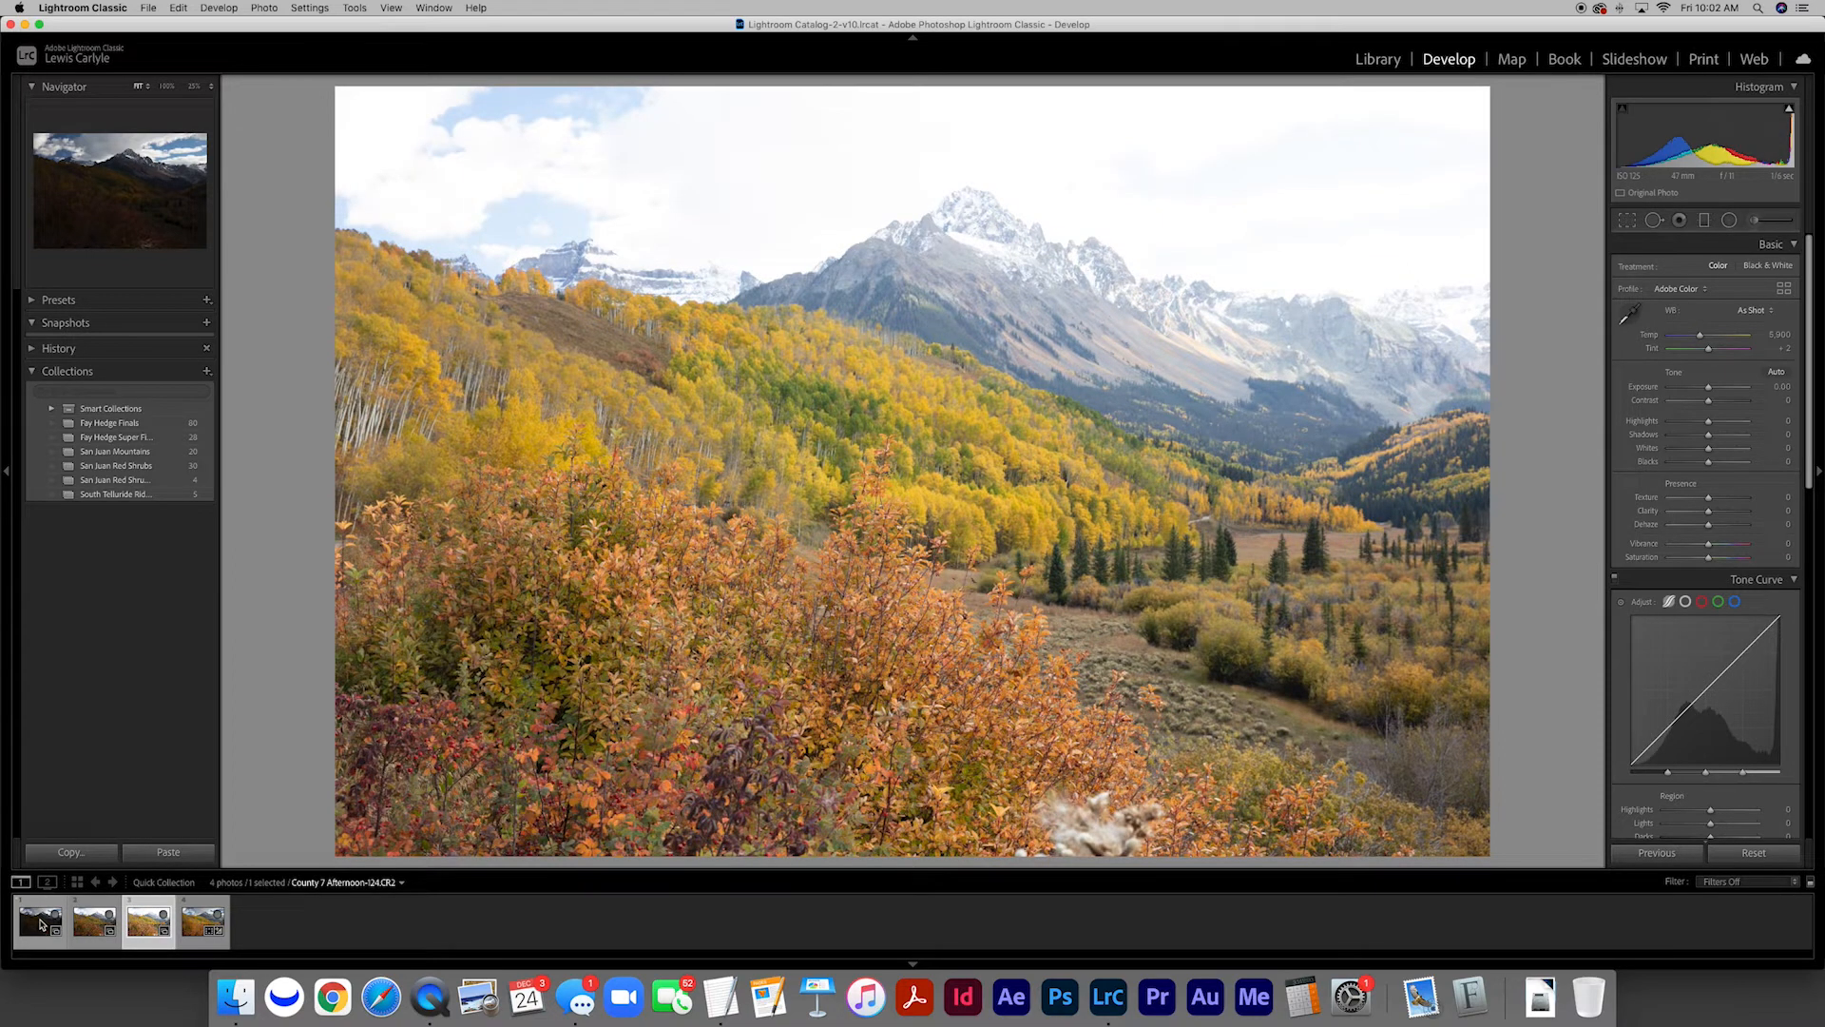
key(Right)
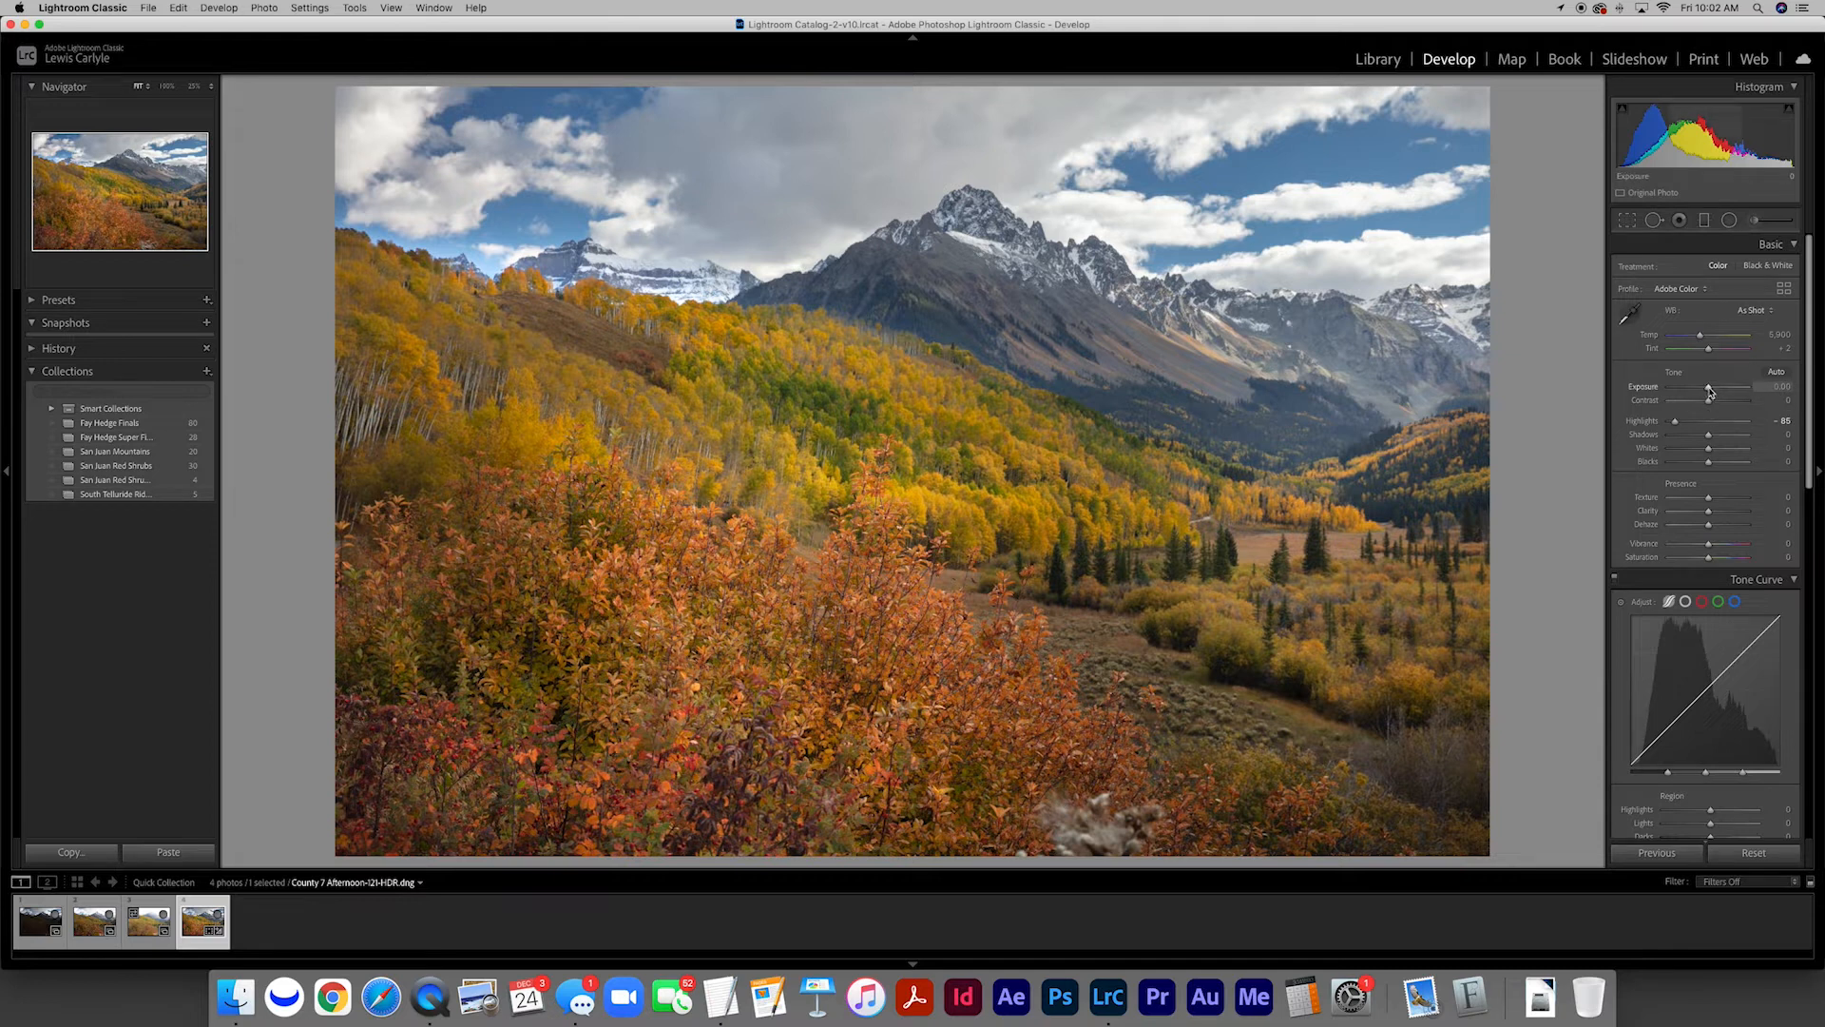
Set the HDR photo's overall Exposure to 0.25, Shadows to about -8, Whites to about 6 and Blacks to about -6
mouse_move(1710, 392)
mouse_down()
mouse_move(1735, 392)
mouse_move(1713, 392)
mouse_up()
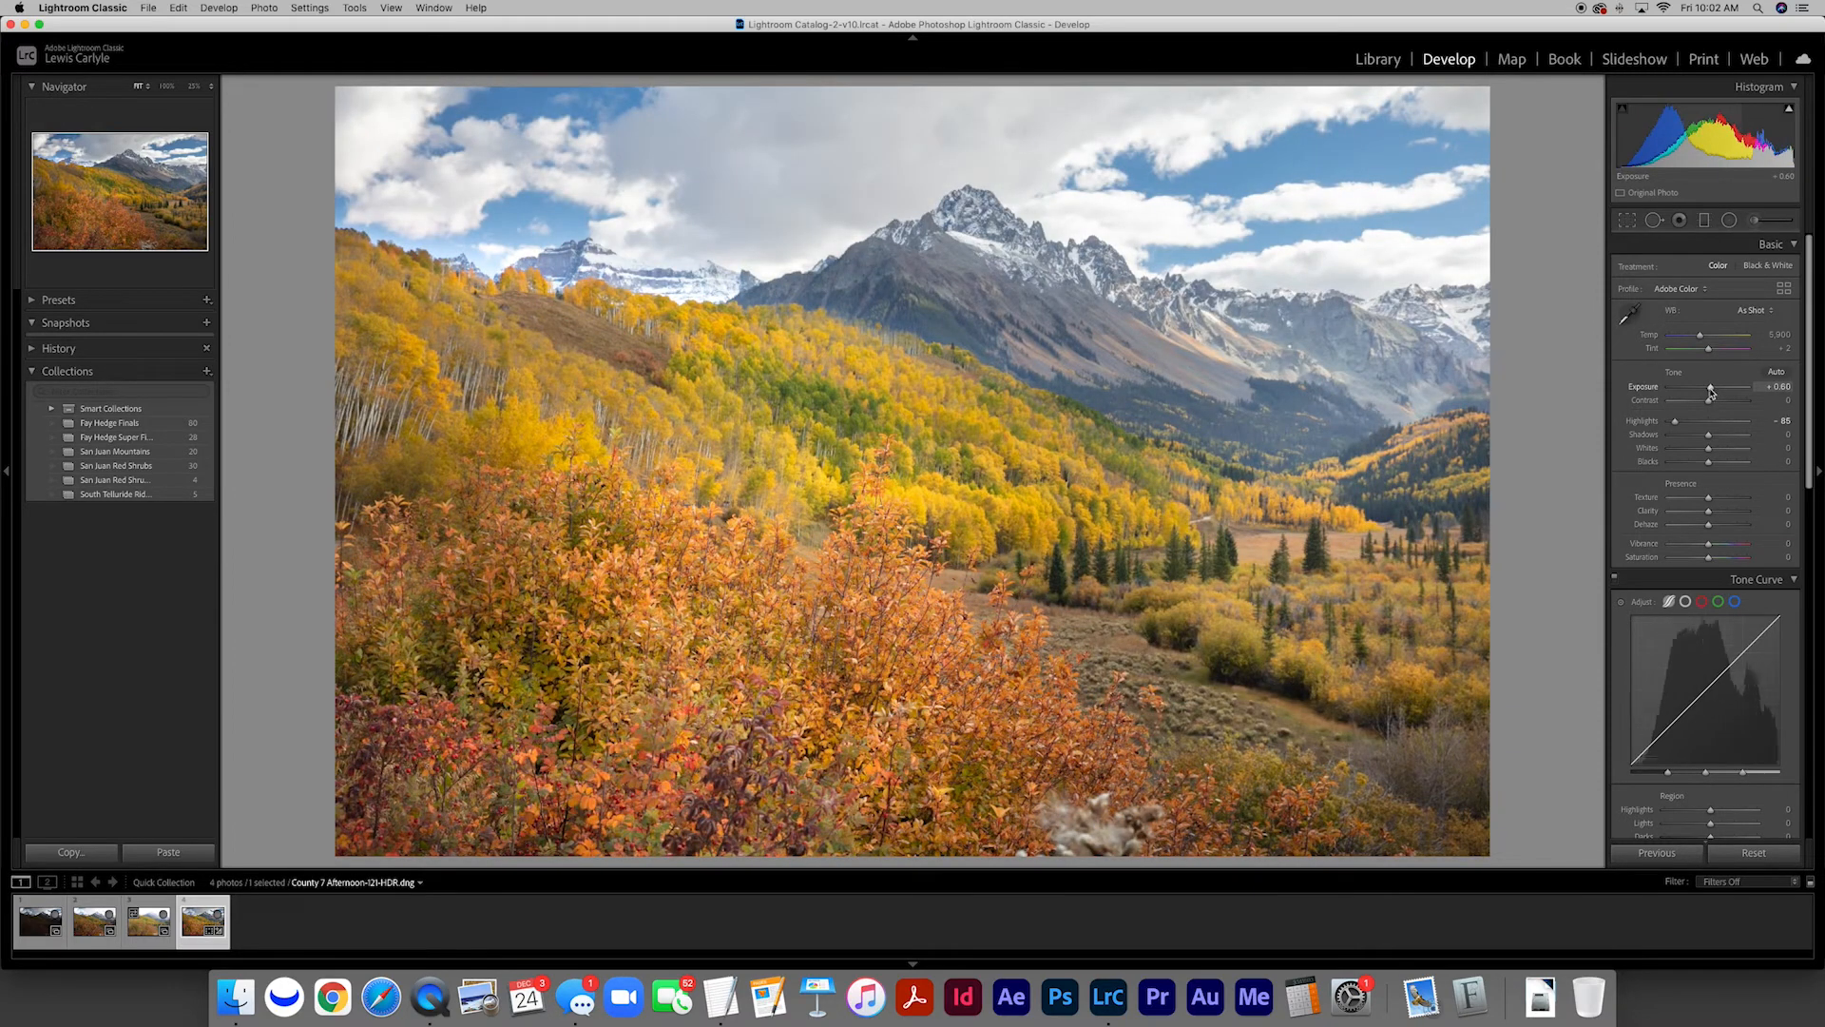
click(1759, 389)
key(BackSpace)
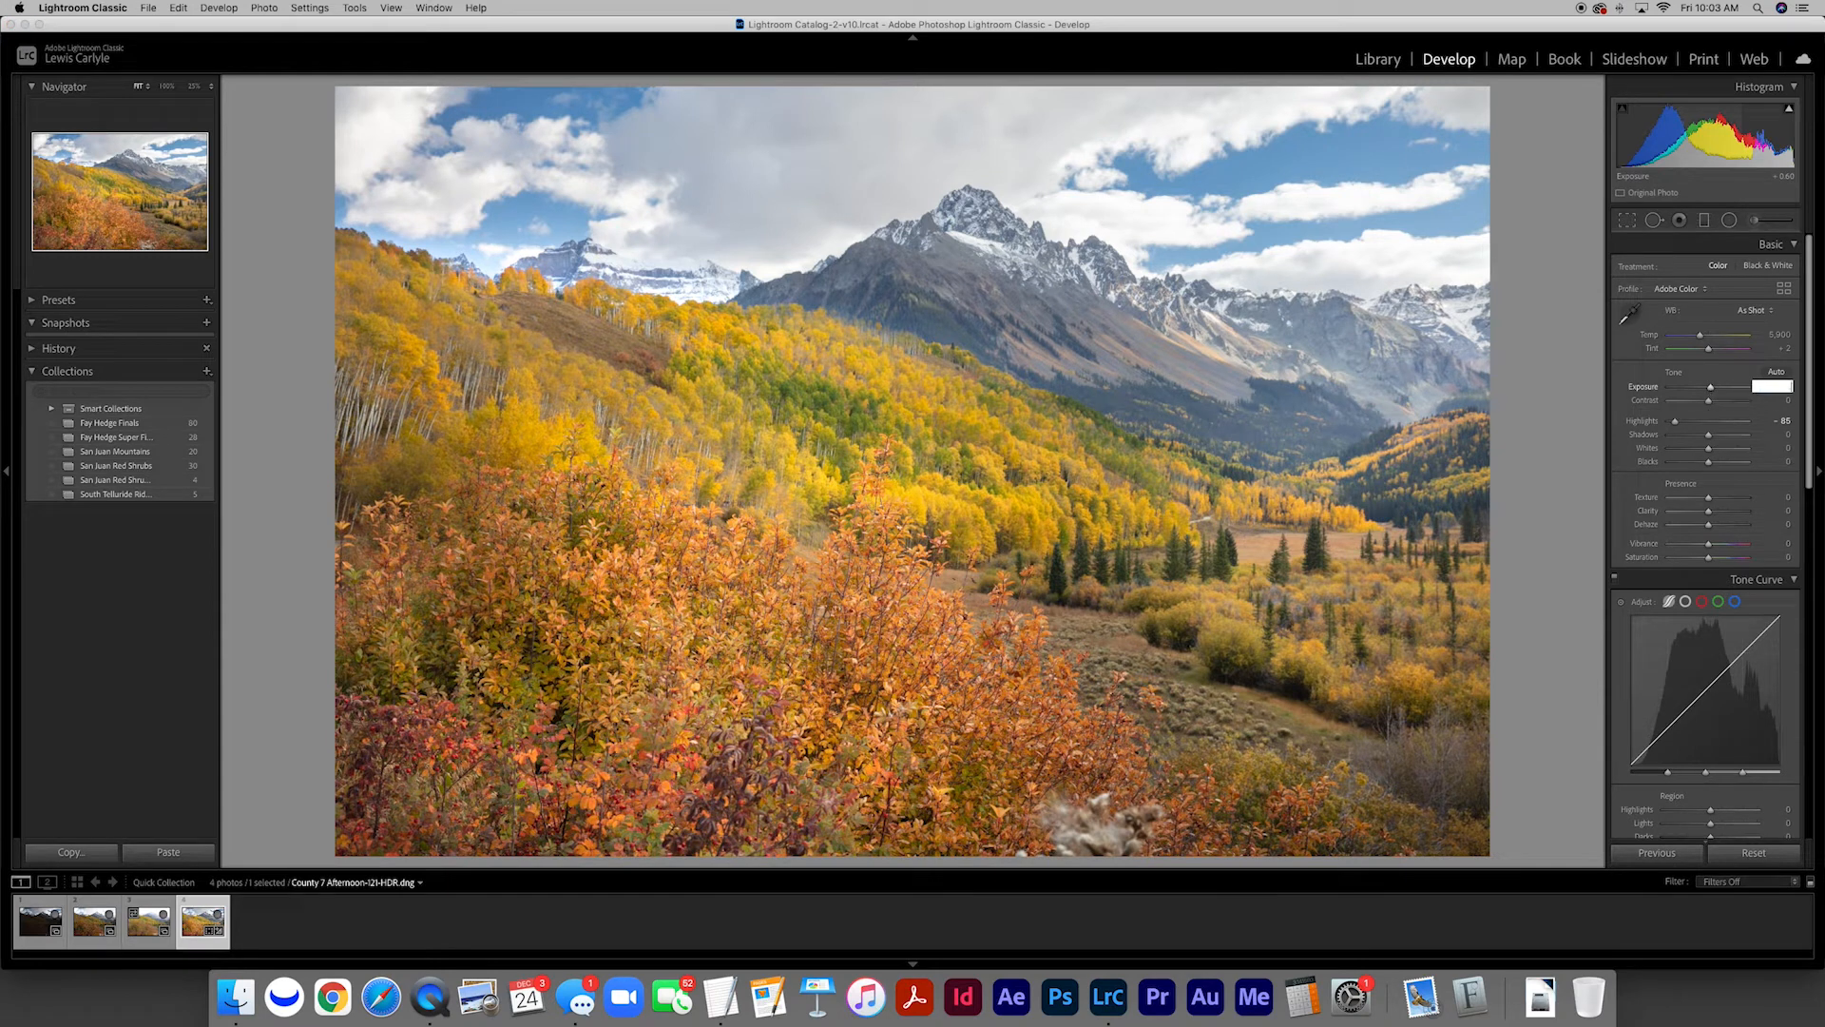
key(Return)
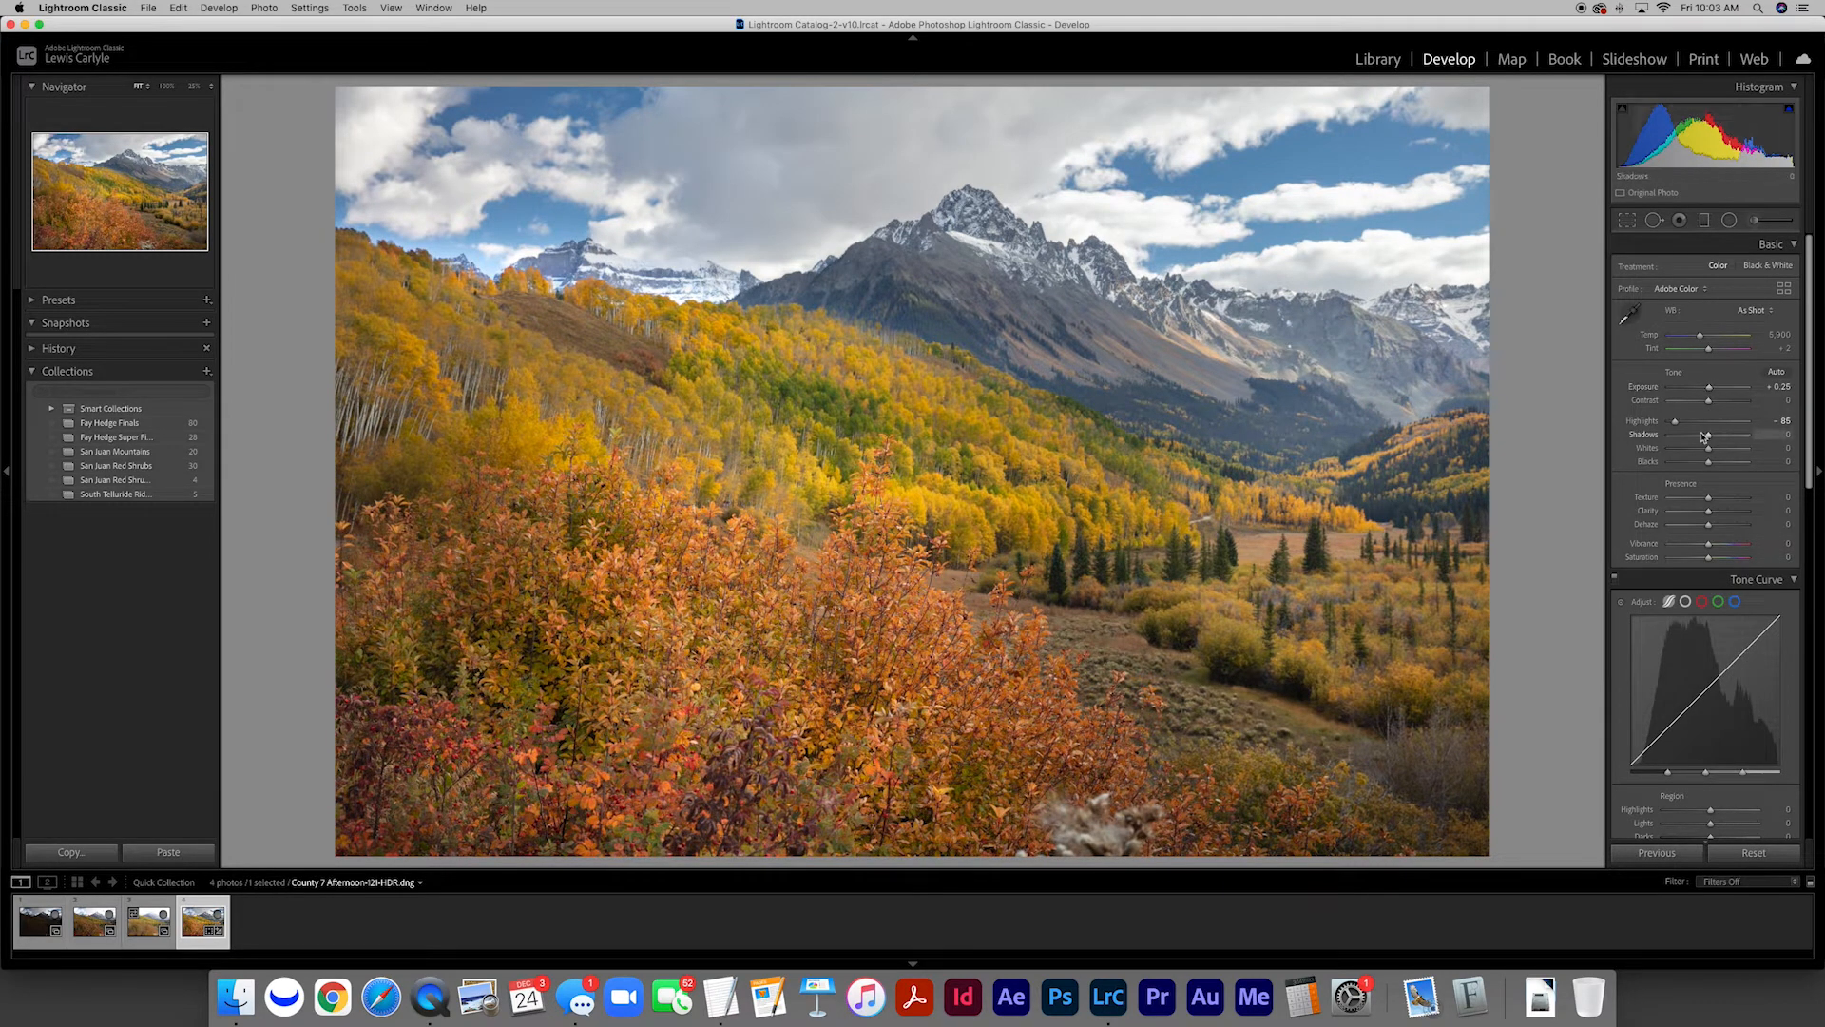
drag(1709, 436, 1706, 467)
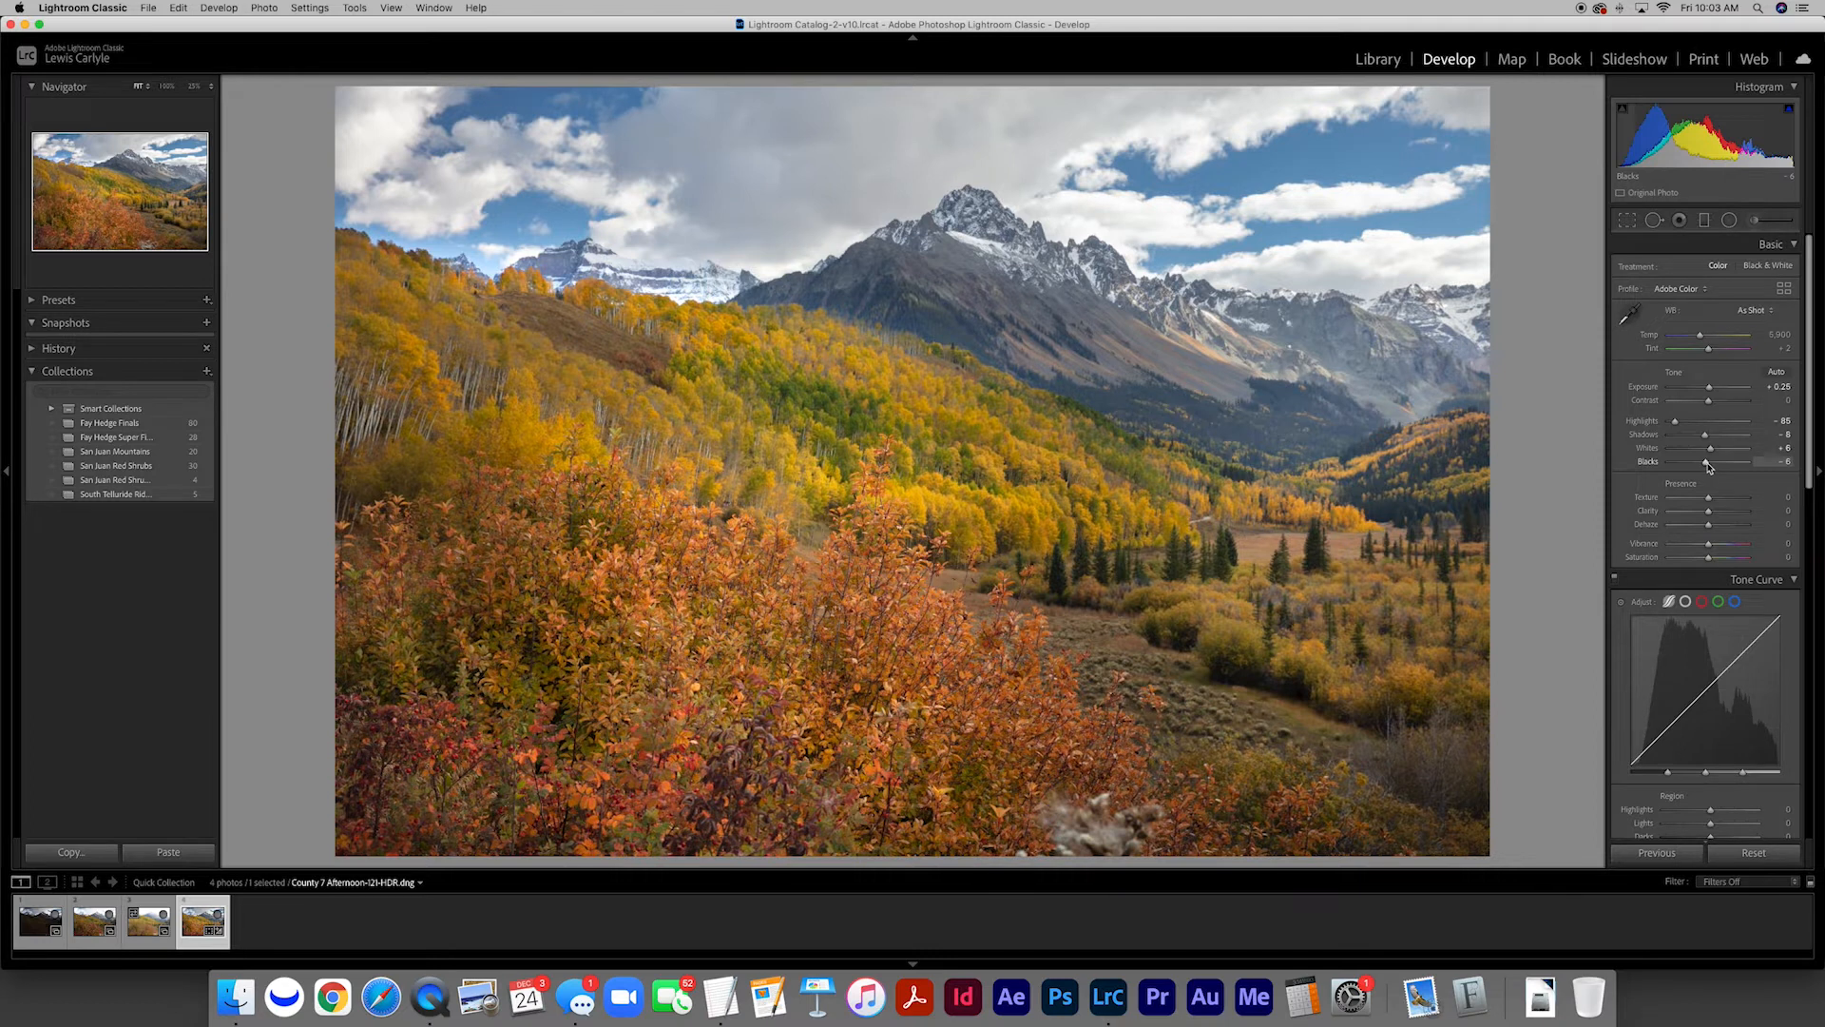
Set both Vibrance and Saturation of the HDR photo to 7
click(1783, 545)
text(7)
key(Tab)
text(7)
key(Tab)
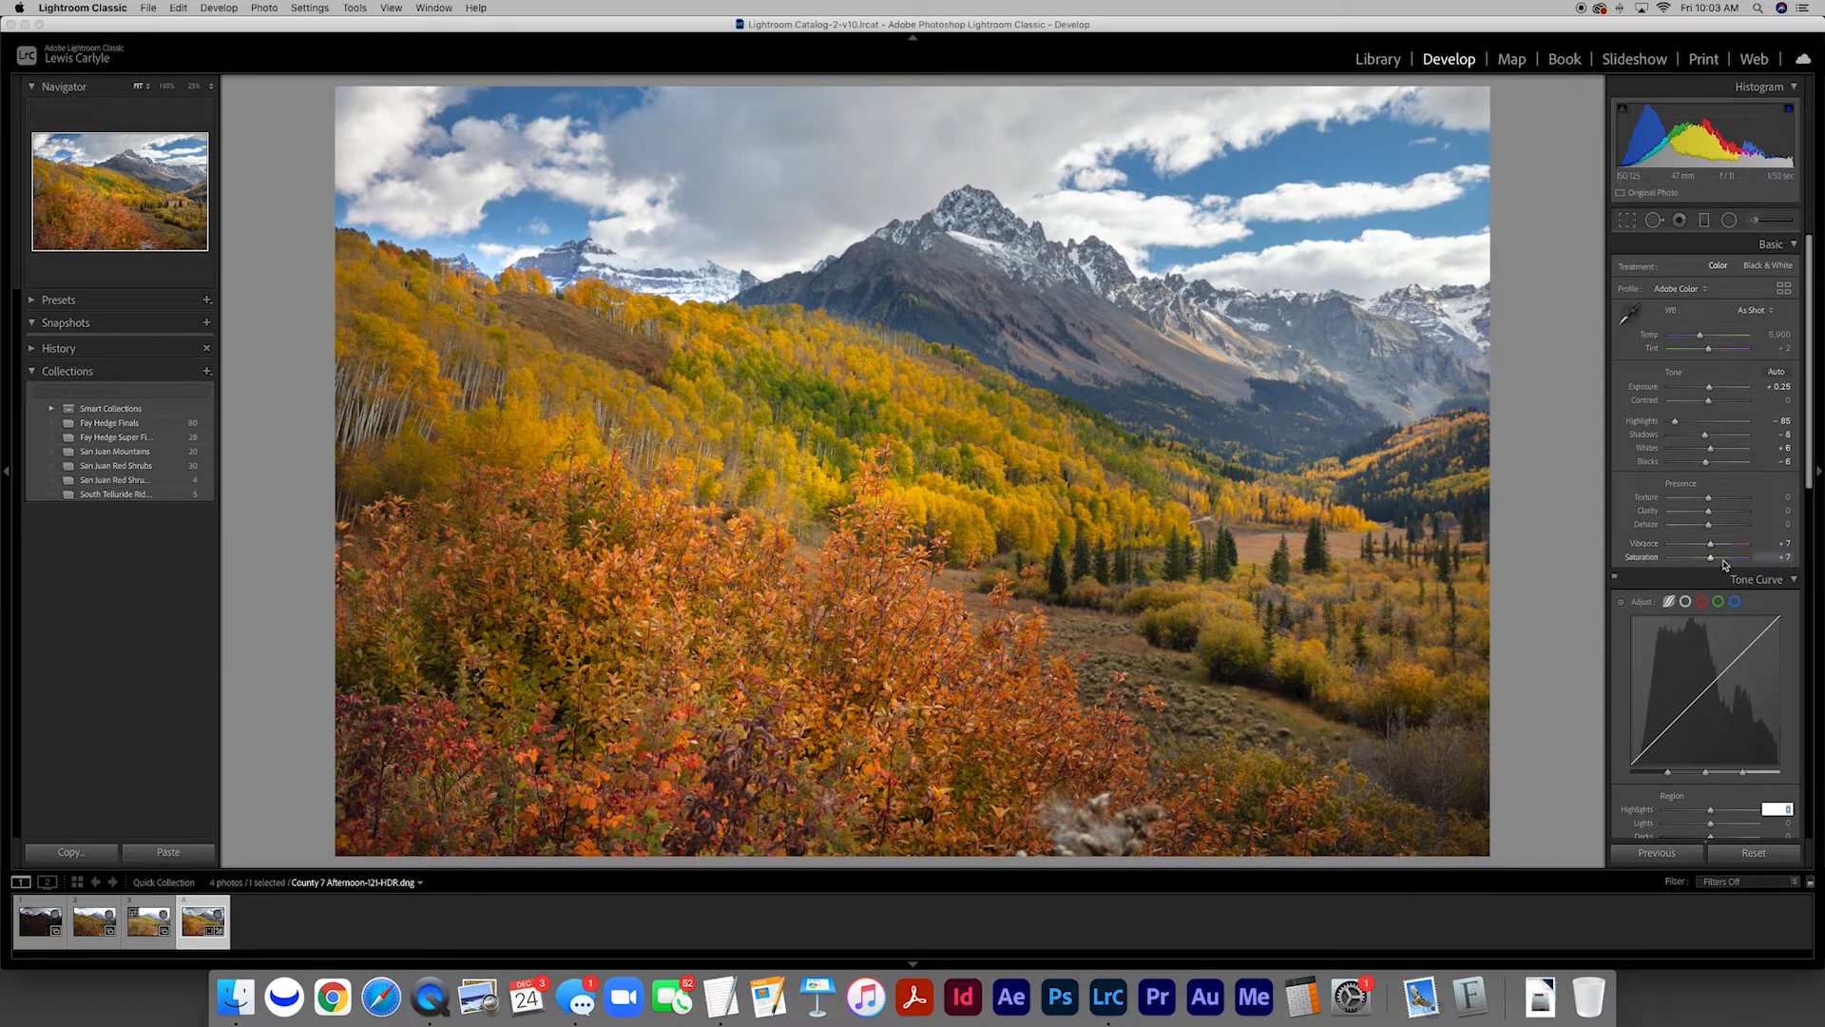
Push the overall Saturation to nearly its maximum to preview an oversaturated look, and restore it to 7
drag(1710, 557, 1736, 561)
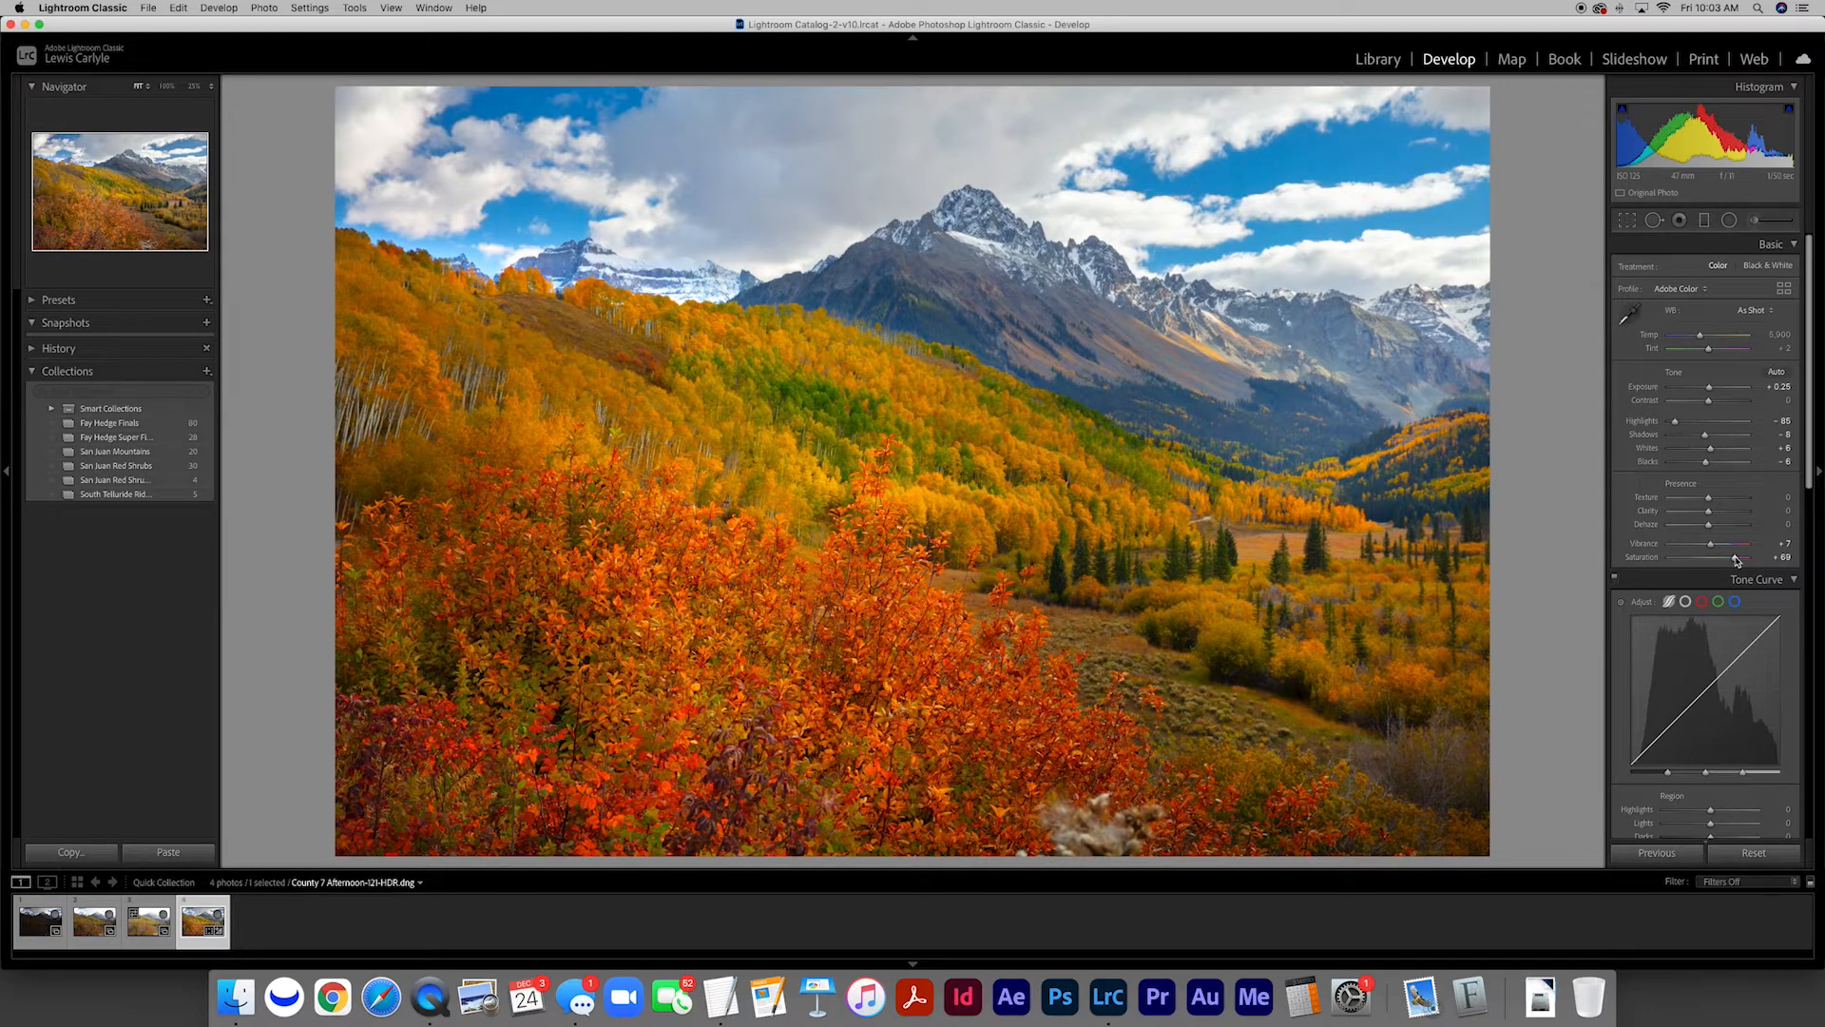
drag(1735, 561, 1747, 561)
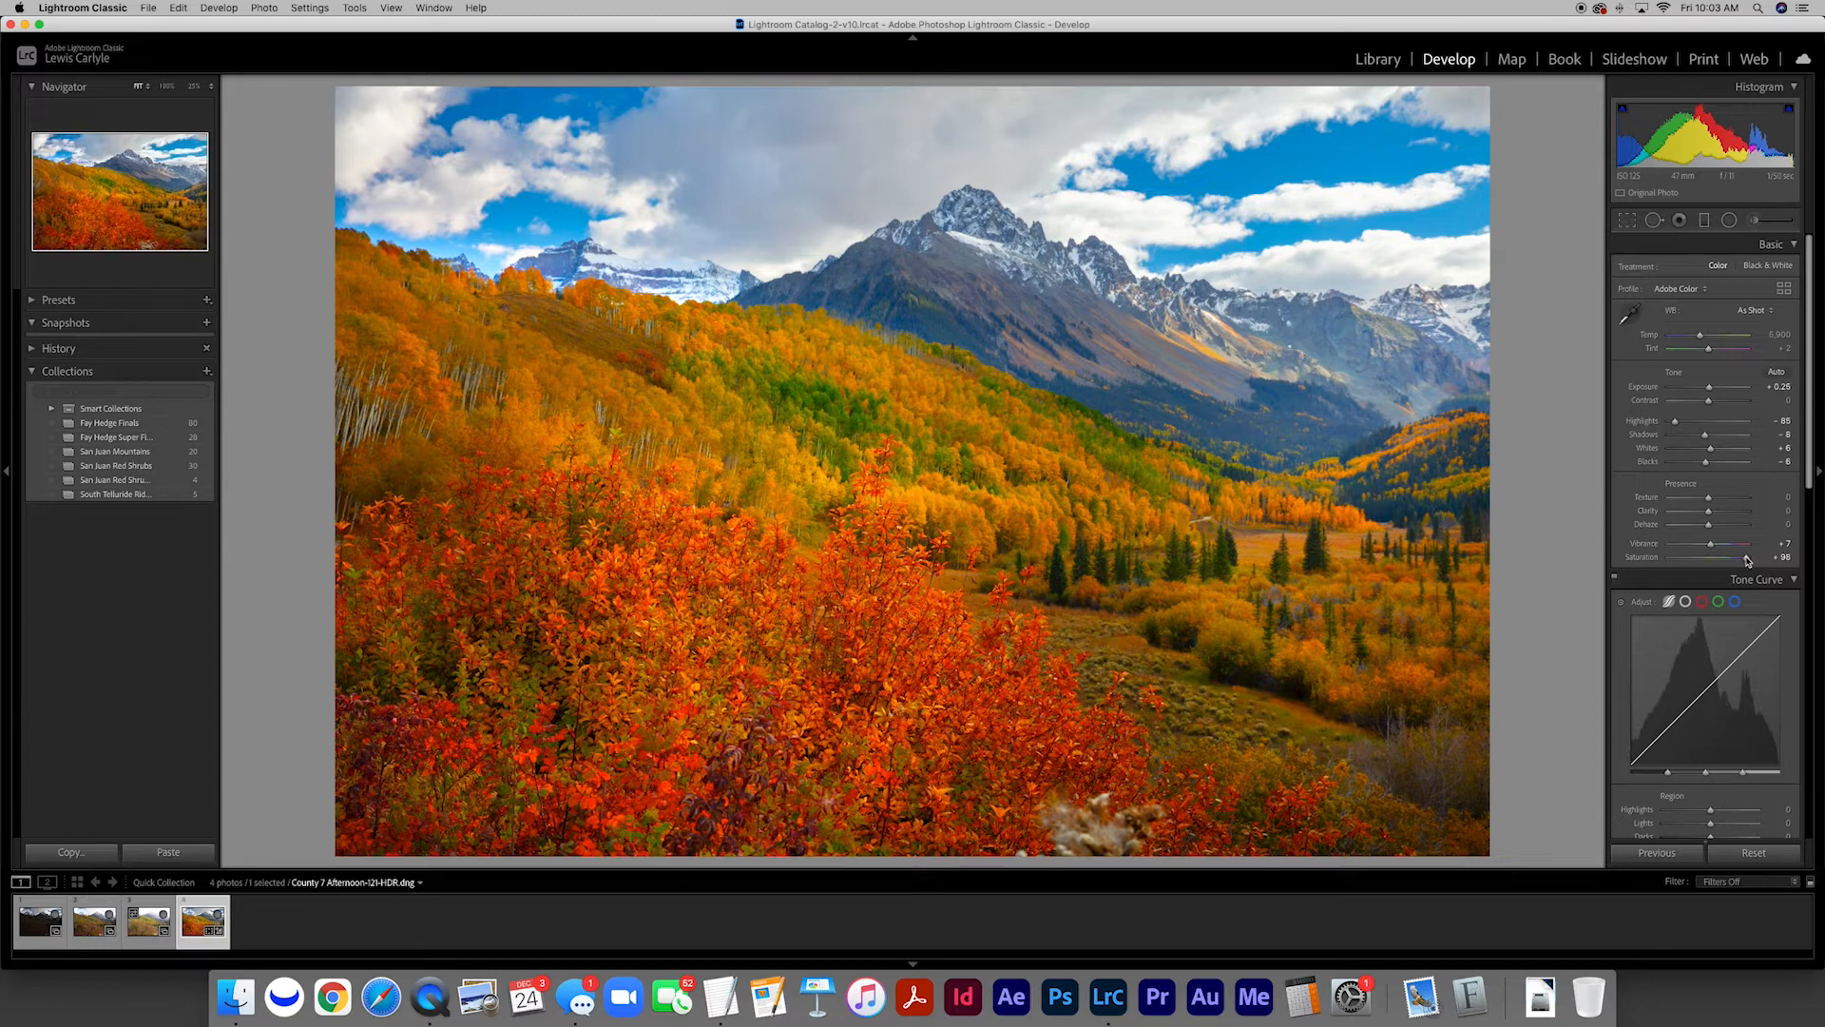
click(1766, 557)
text(7)
key(Return)
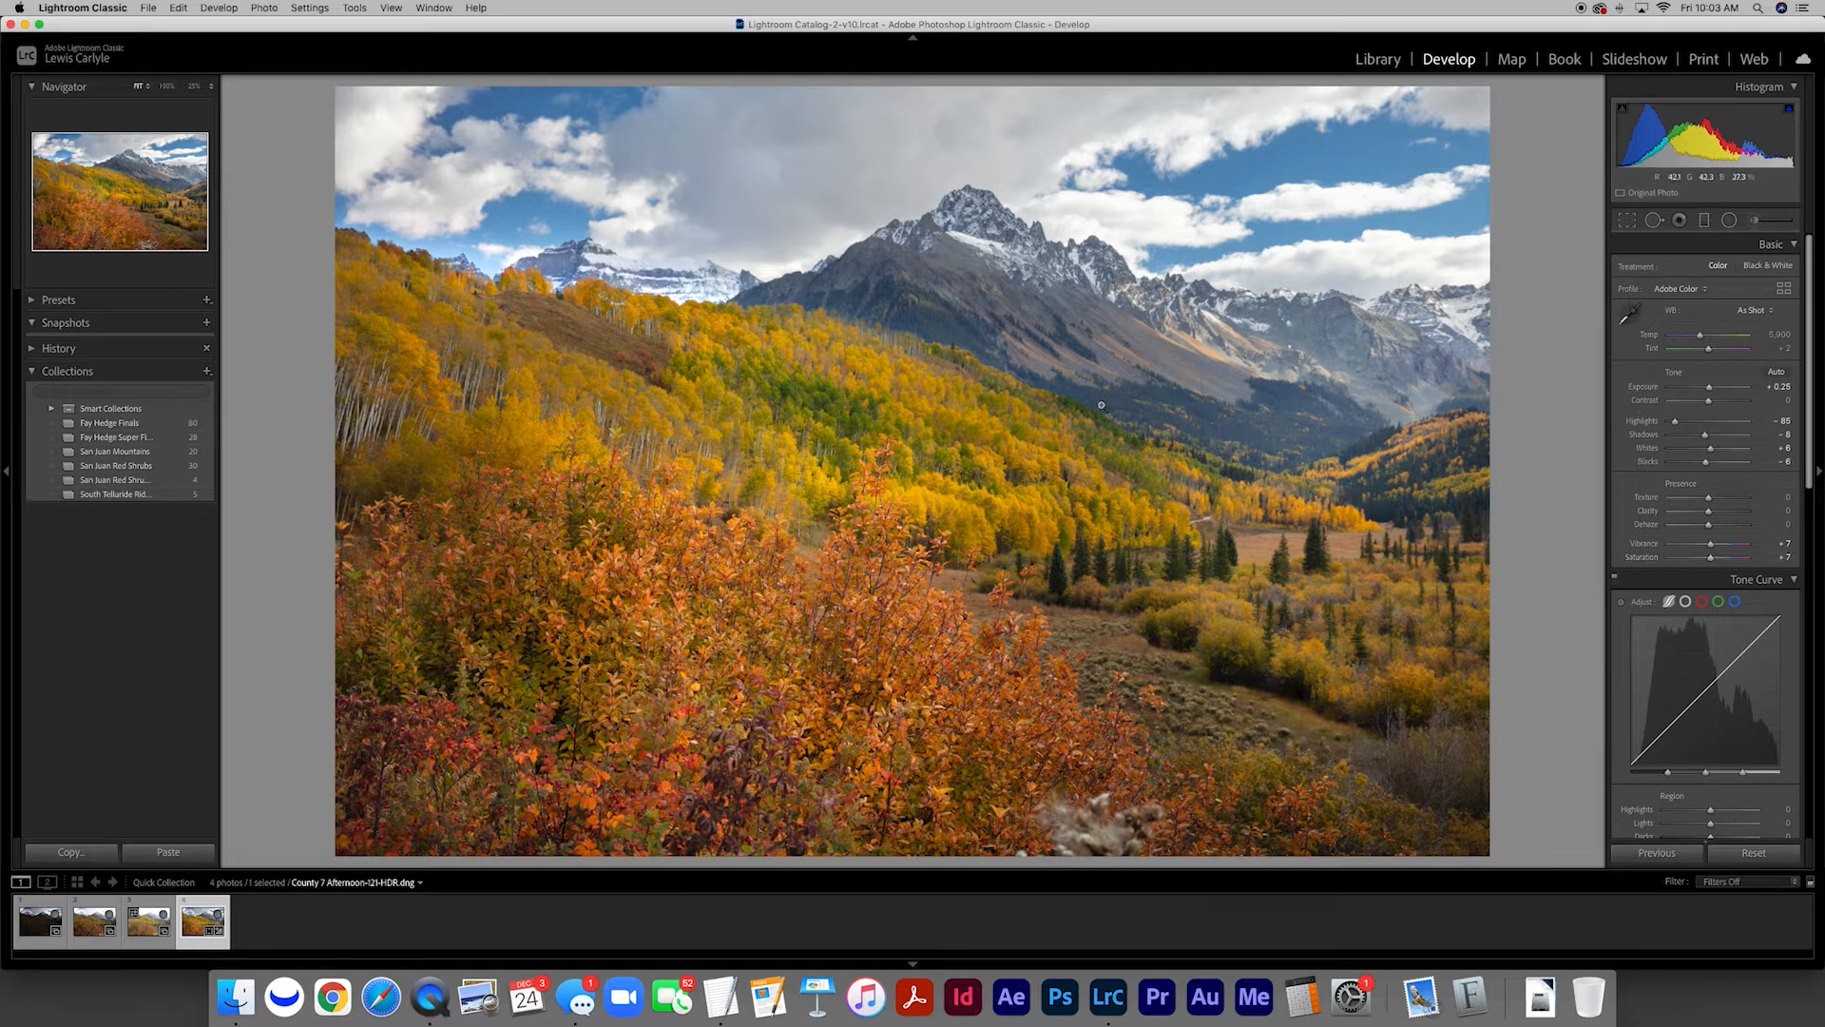
Set the tone curve regions of the HDR photo to Highlights 5, Lights 4, Darks -4 and Shadows -5
scroll(1704, 490, down, 5)
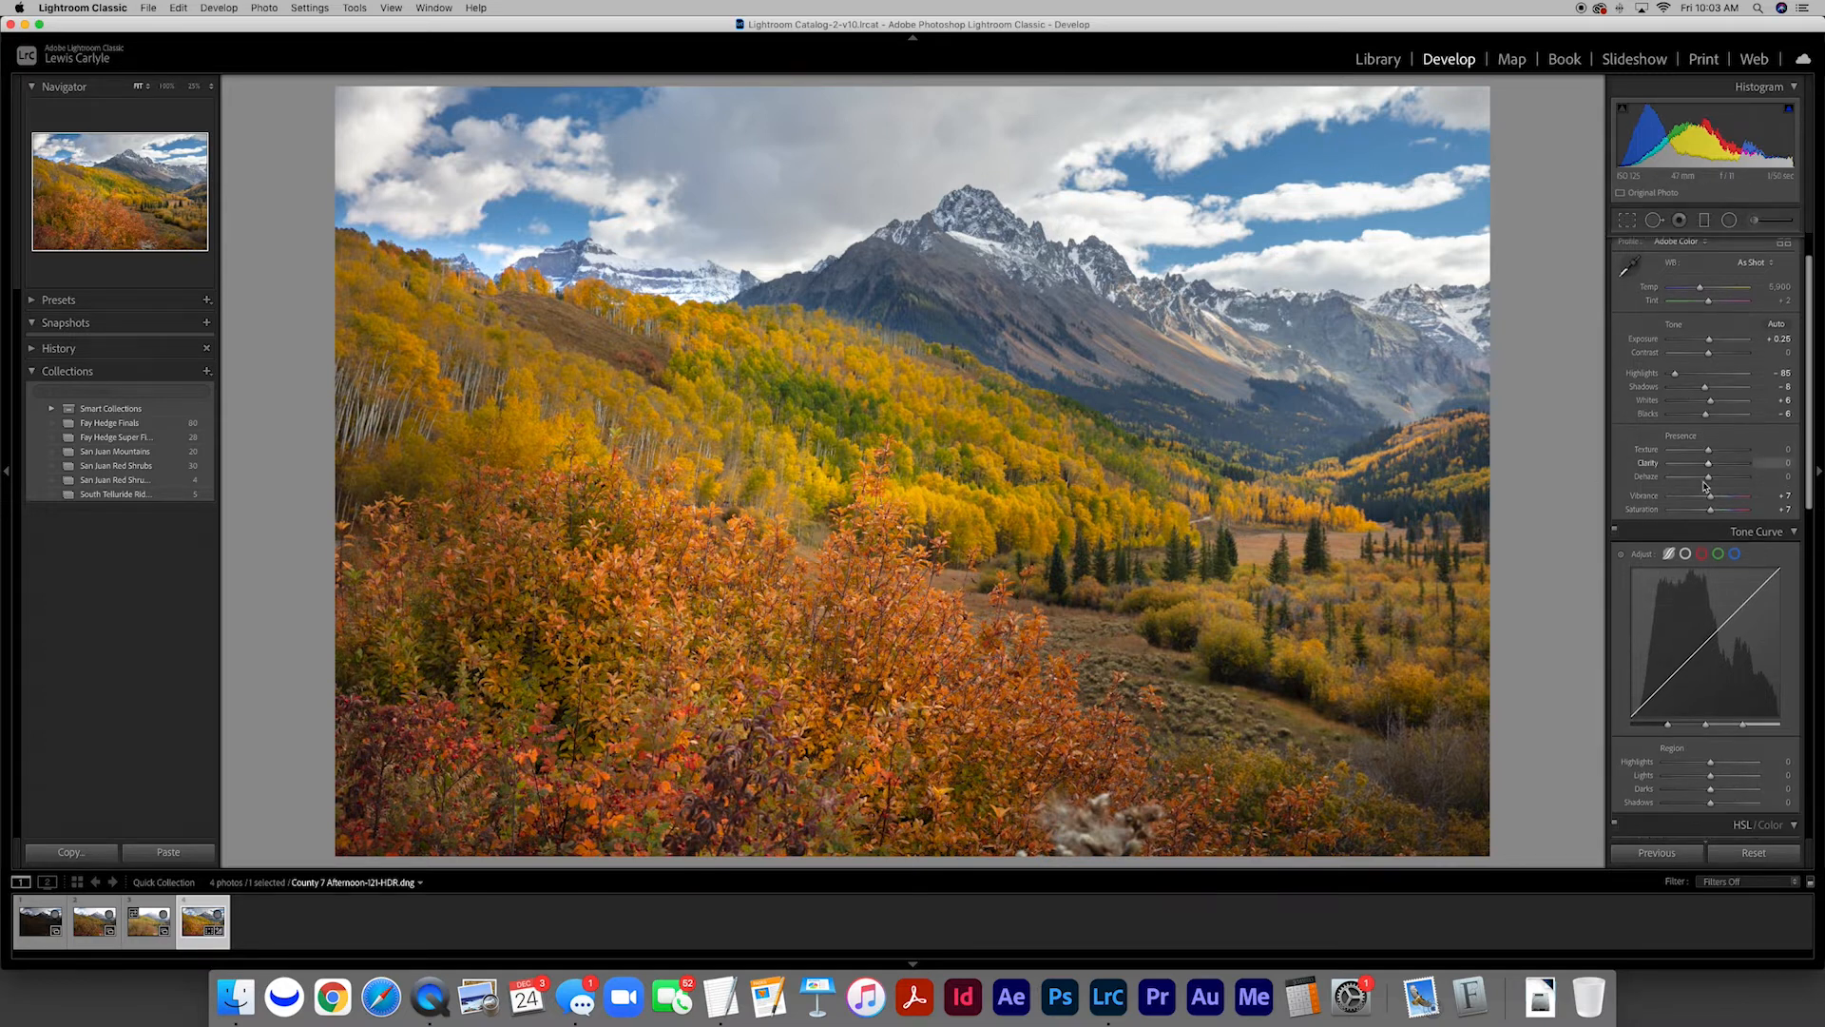
scroll(1702, 482, down, 2)
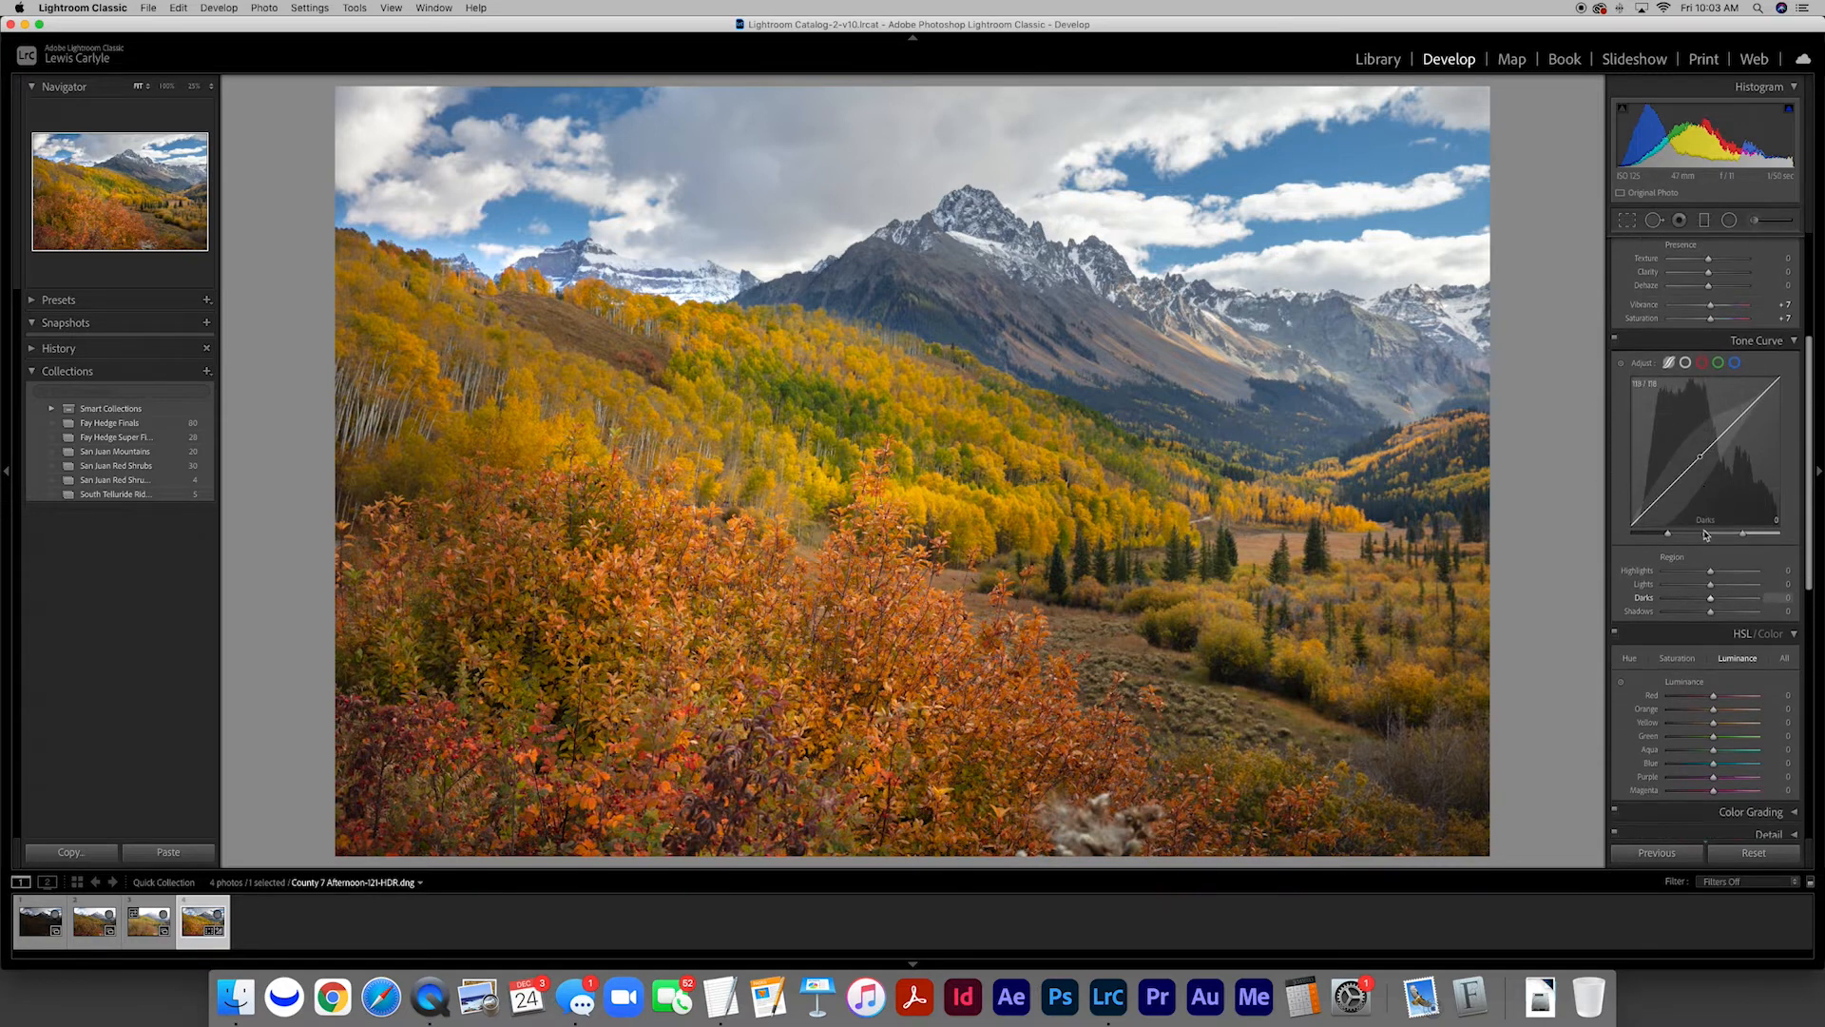
click(1776, 570)
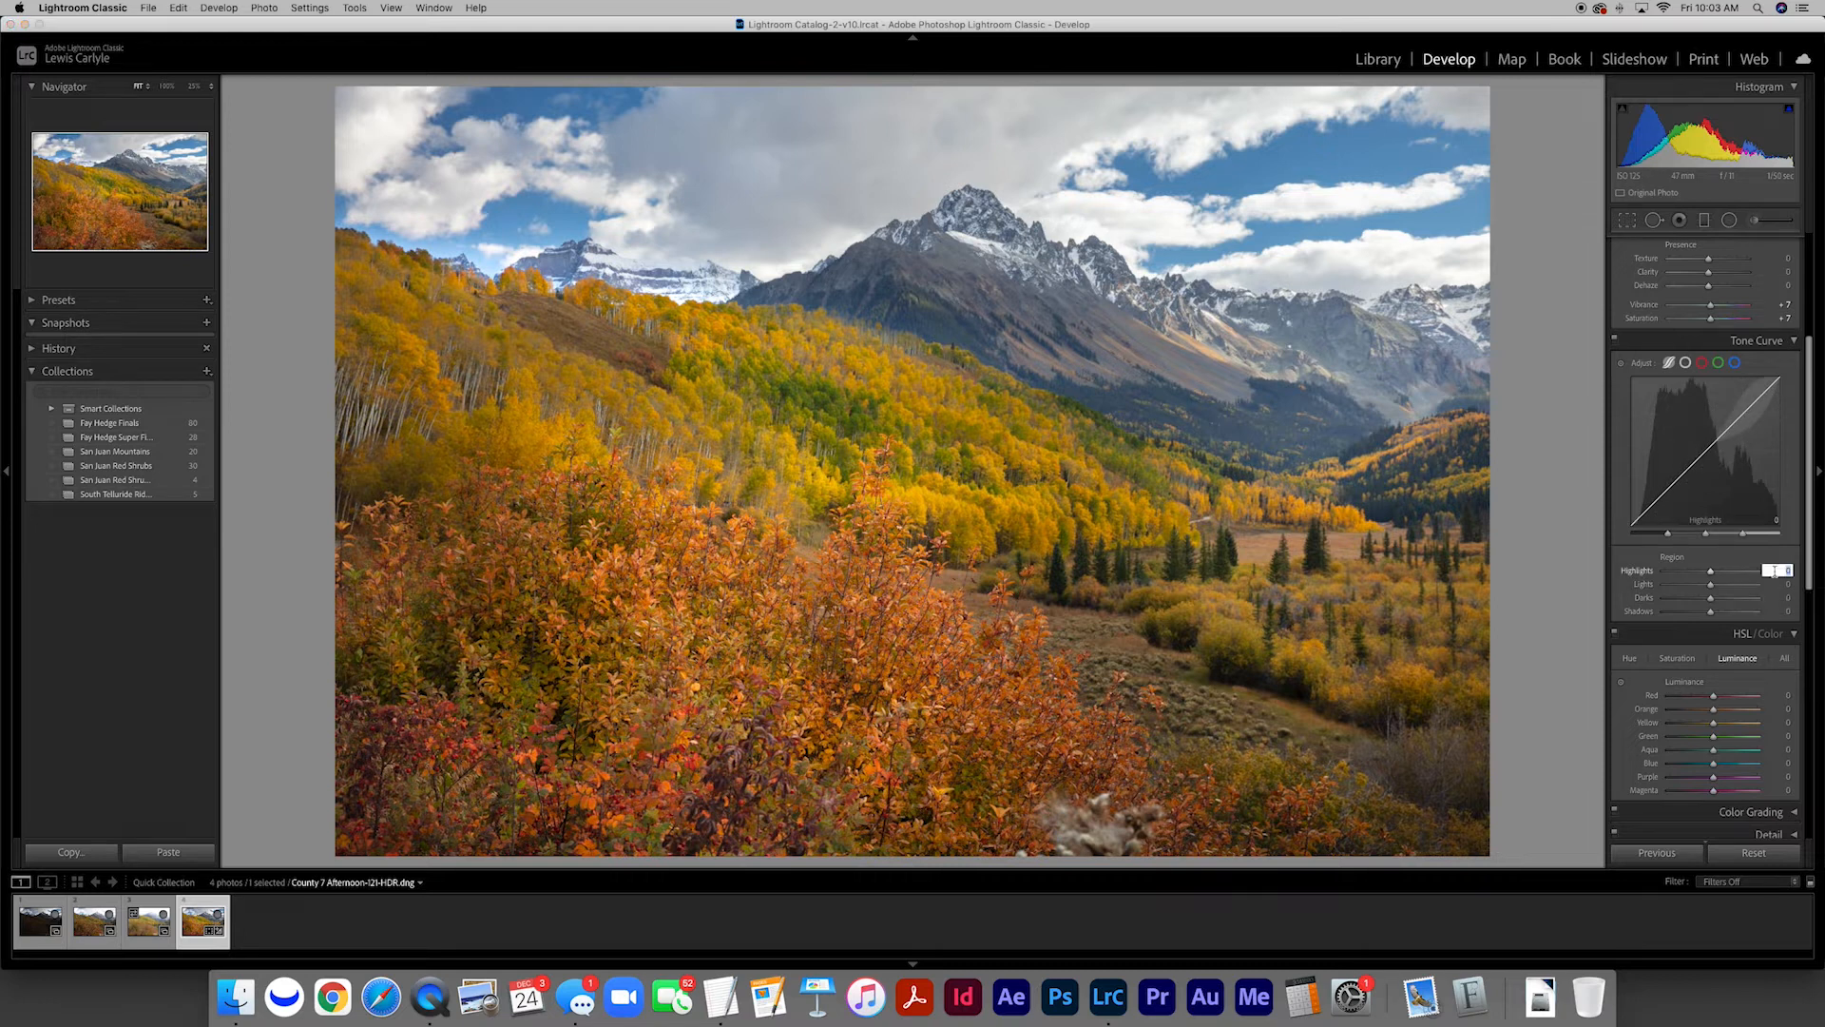
key(Tab)
text(4)
key(Tab)
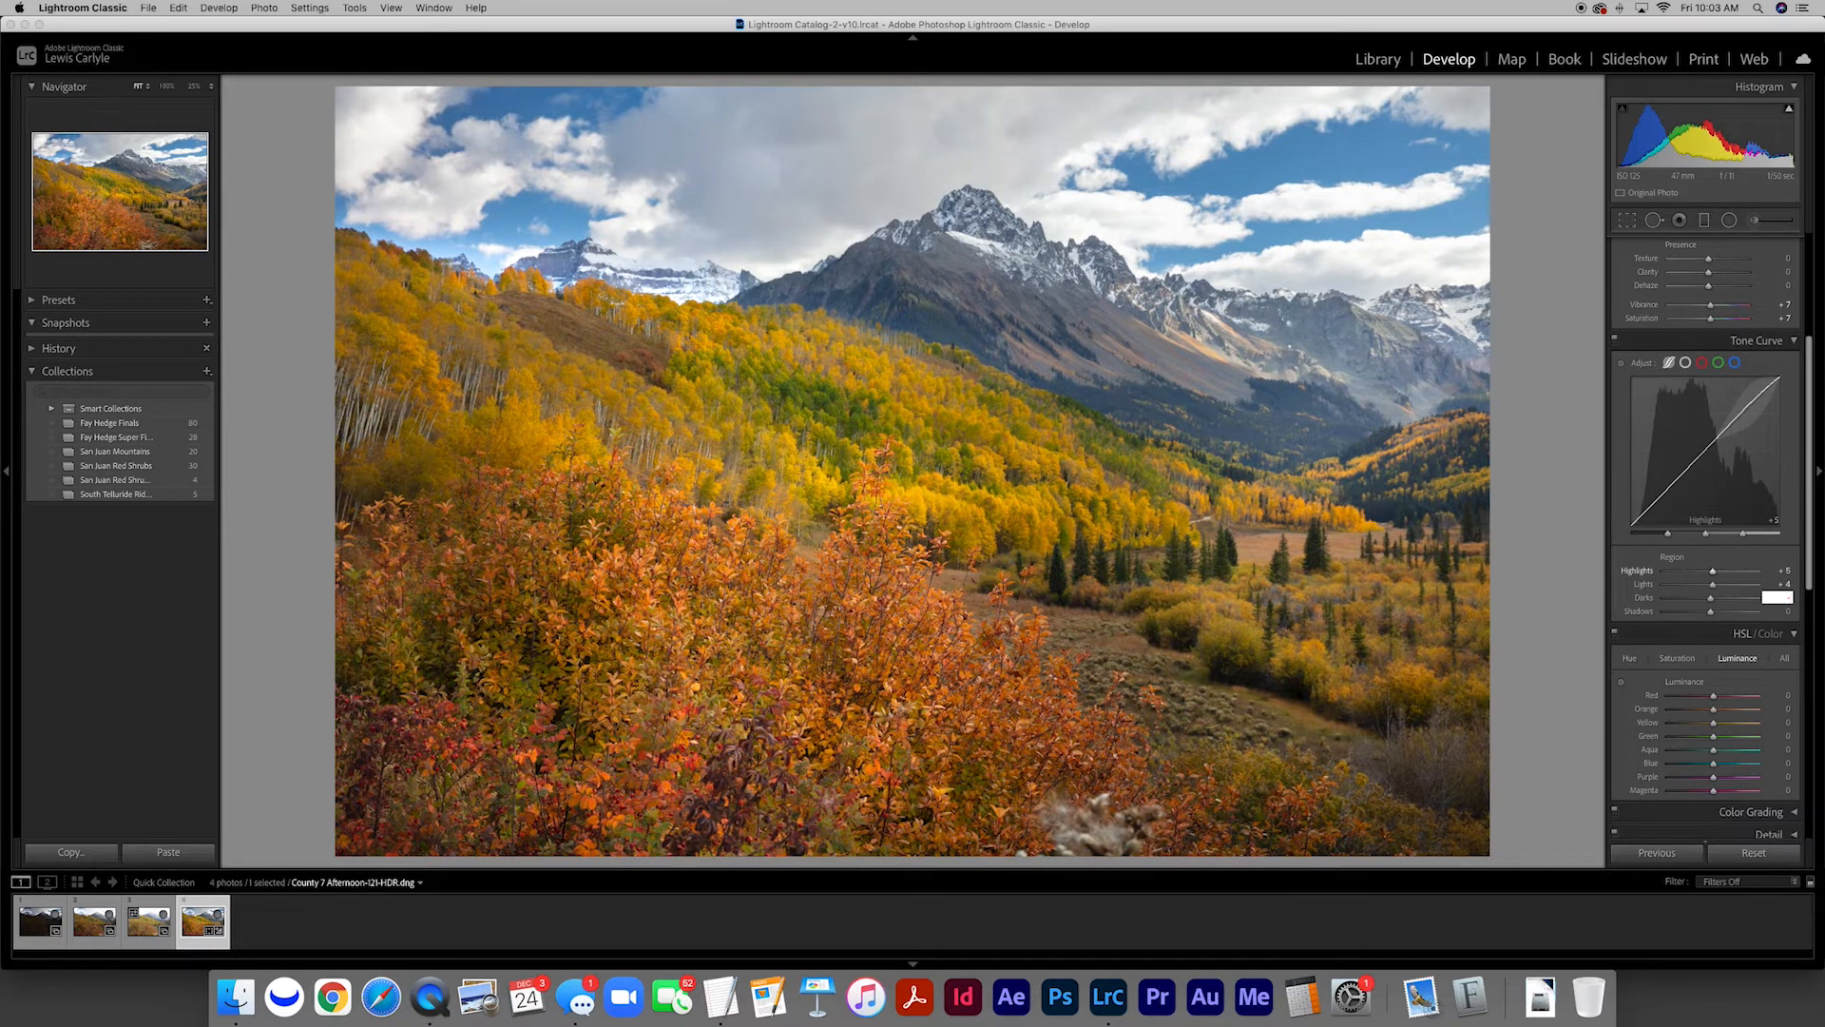
key(Tab)
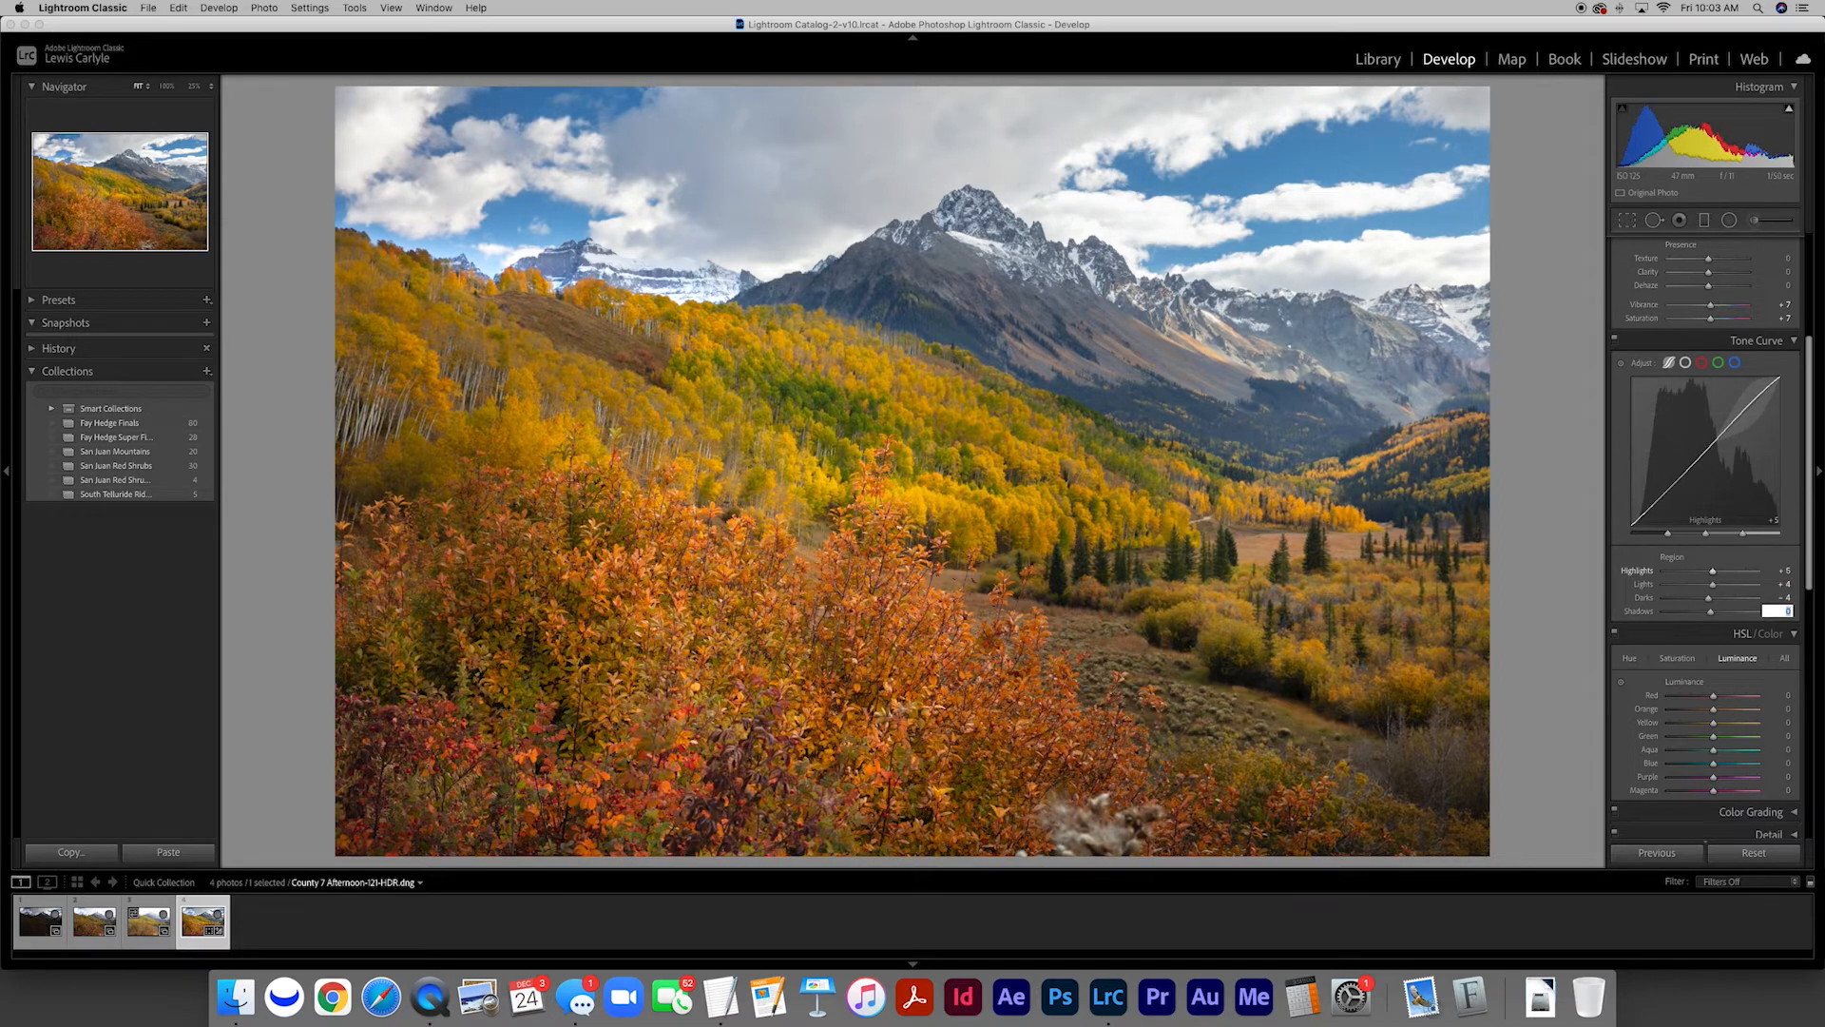
key(Tab)
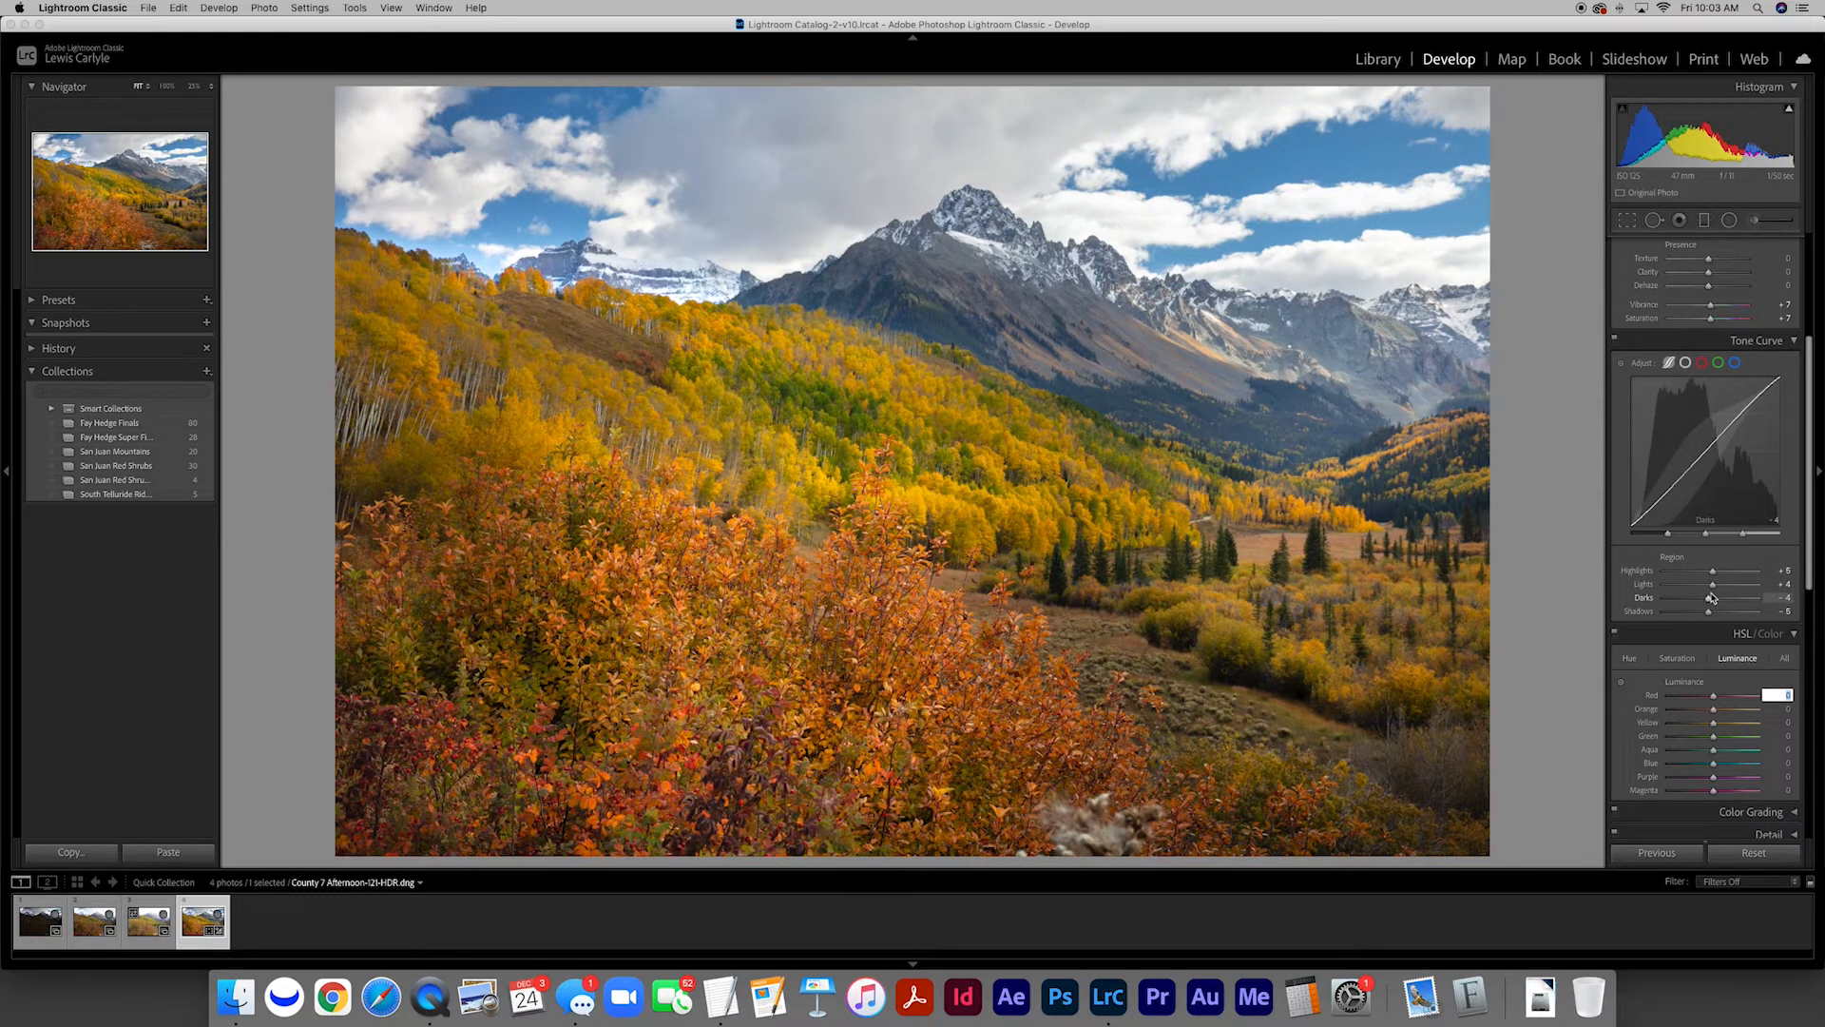
Preview the Blue luminance at -100 to darken the sky, and settle it at about -19
scroll(1730, 571, down, 3)
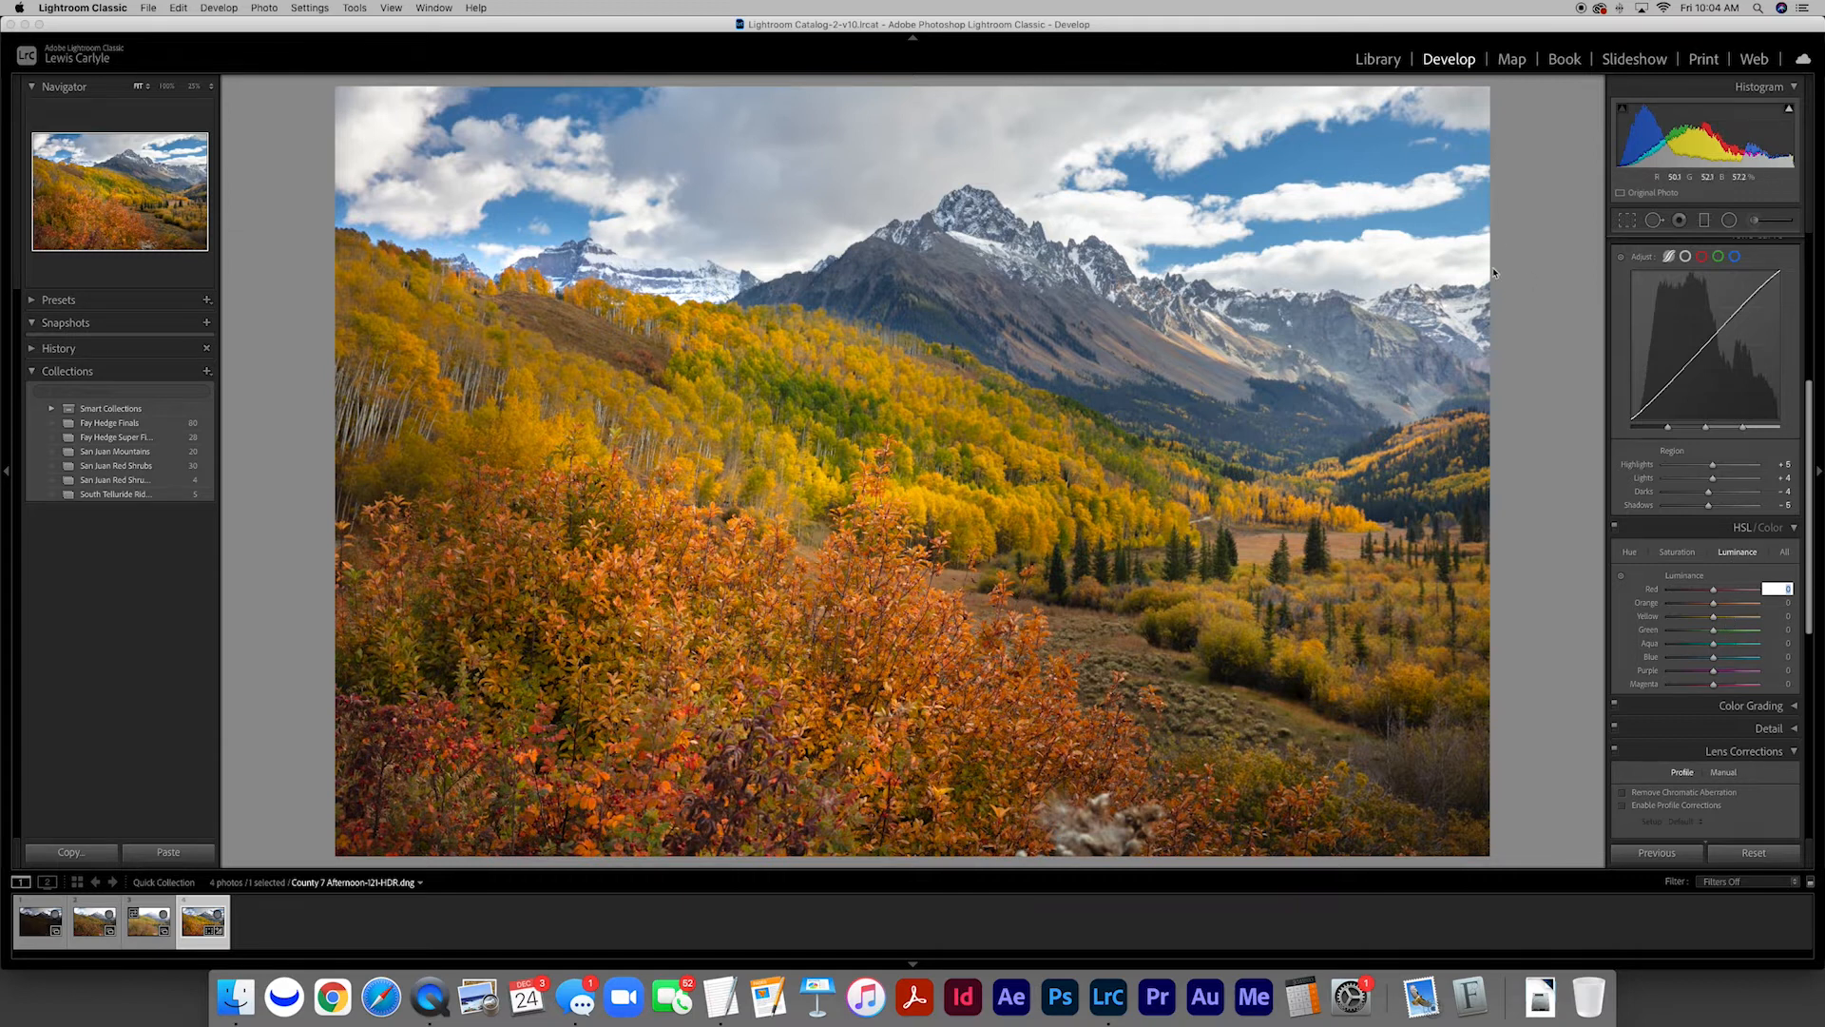
drag(1713, 657, 1654, 661)
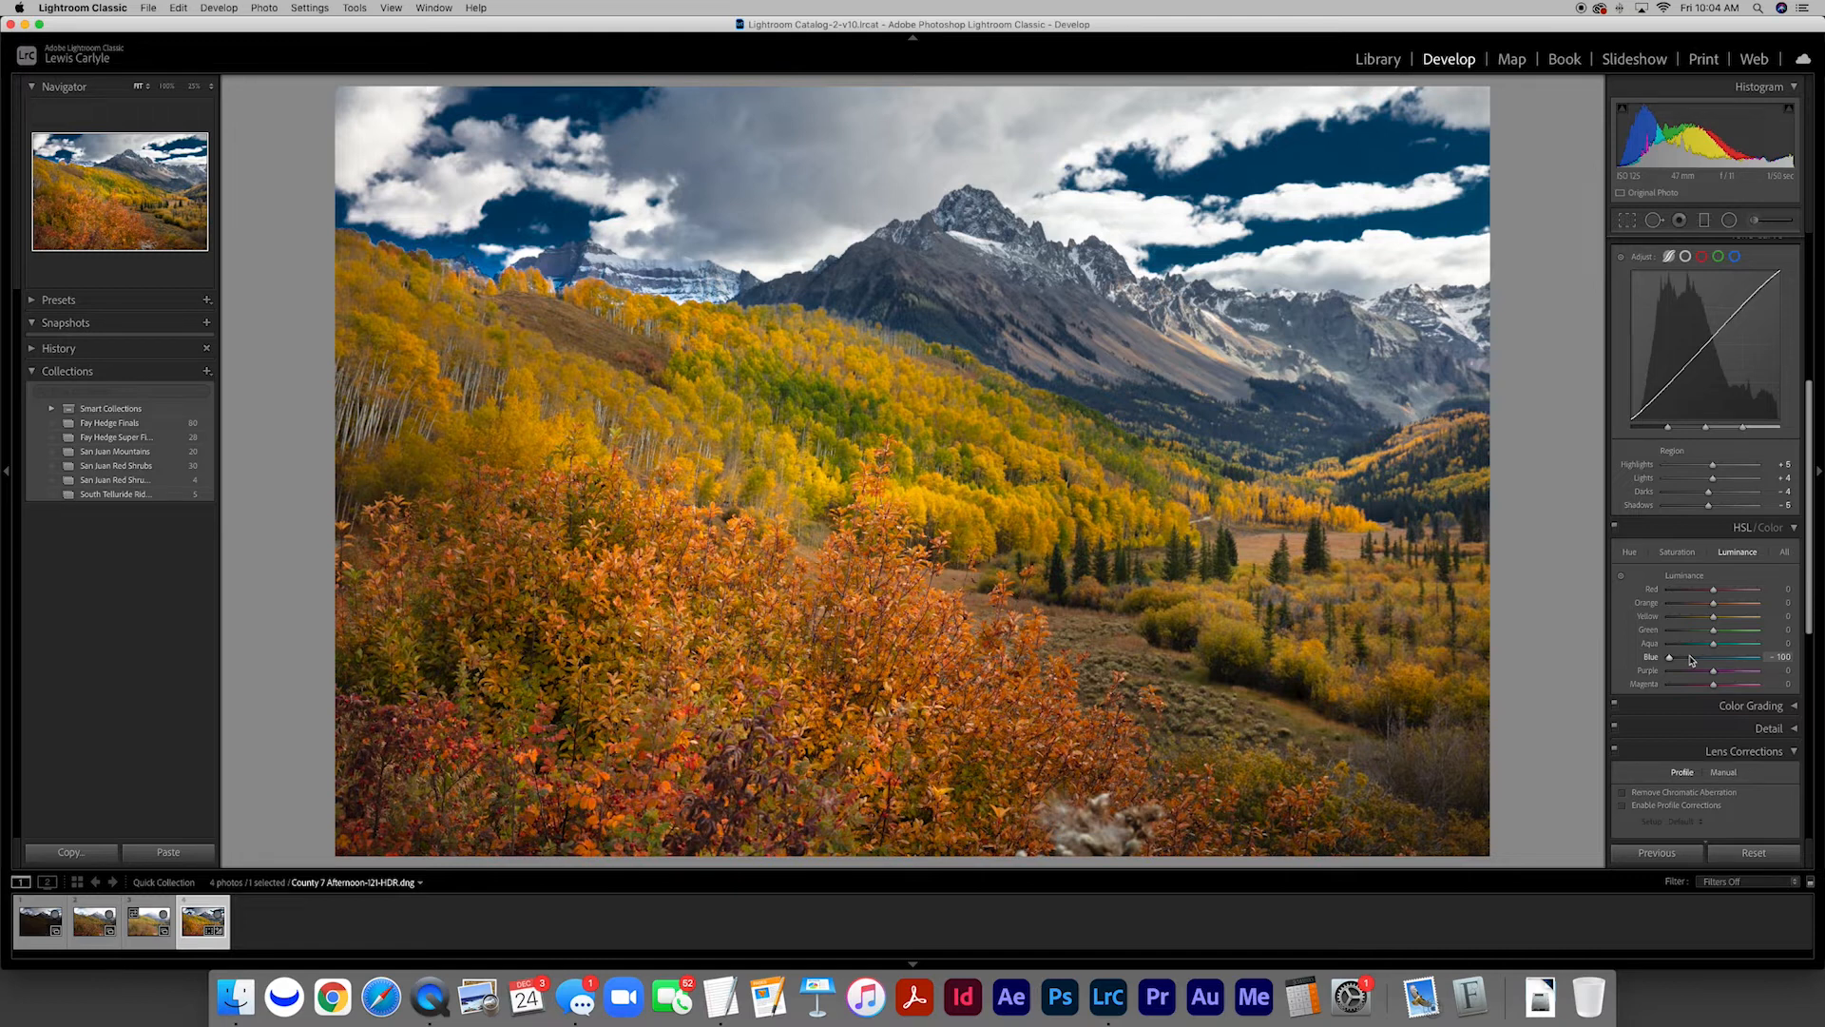
drag(1670, 659, 1709, 664)
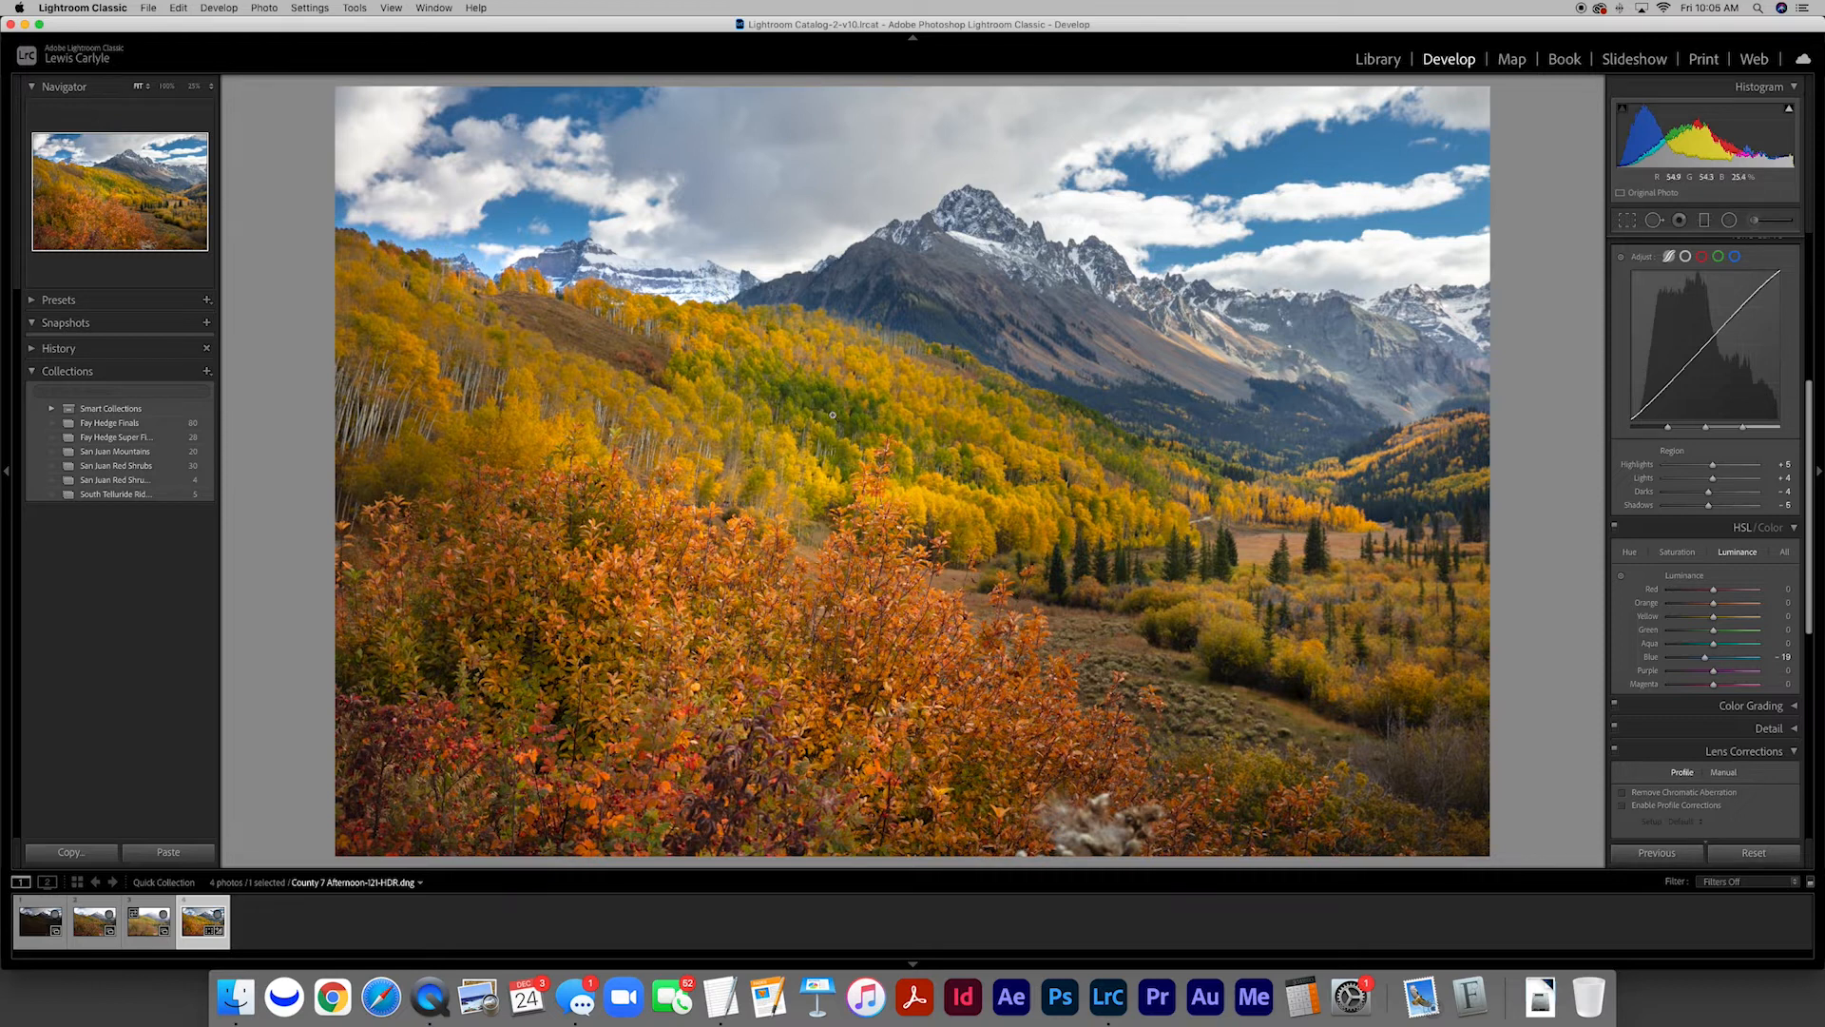
Preview the Green hue at 100 and -100, and settle it slightly above zero
click(1630, 553)
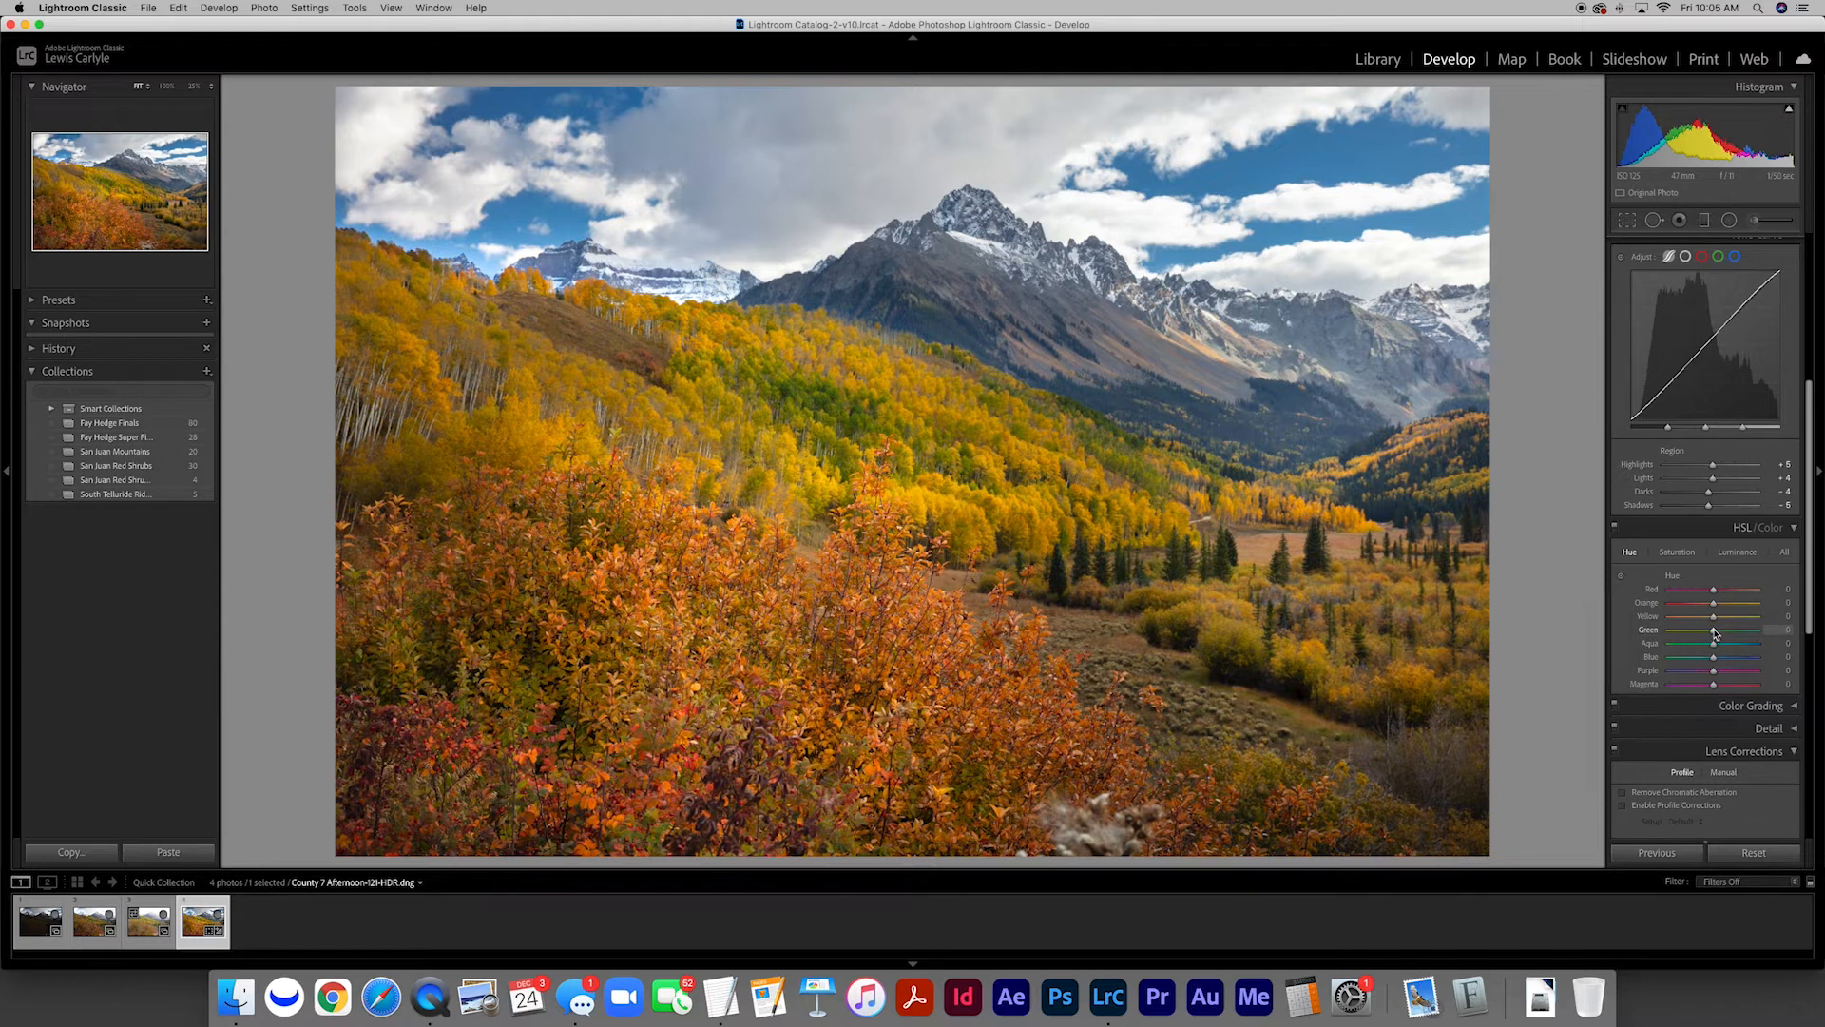
drag(1715, 633, 1760, 634)
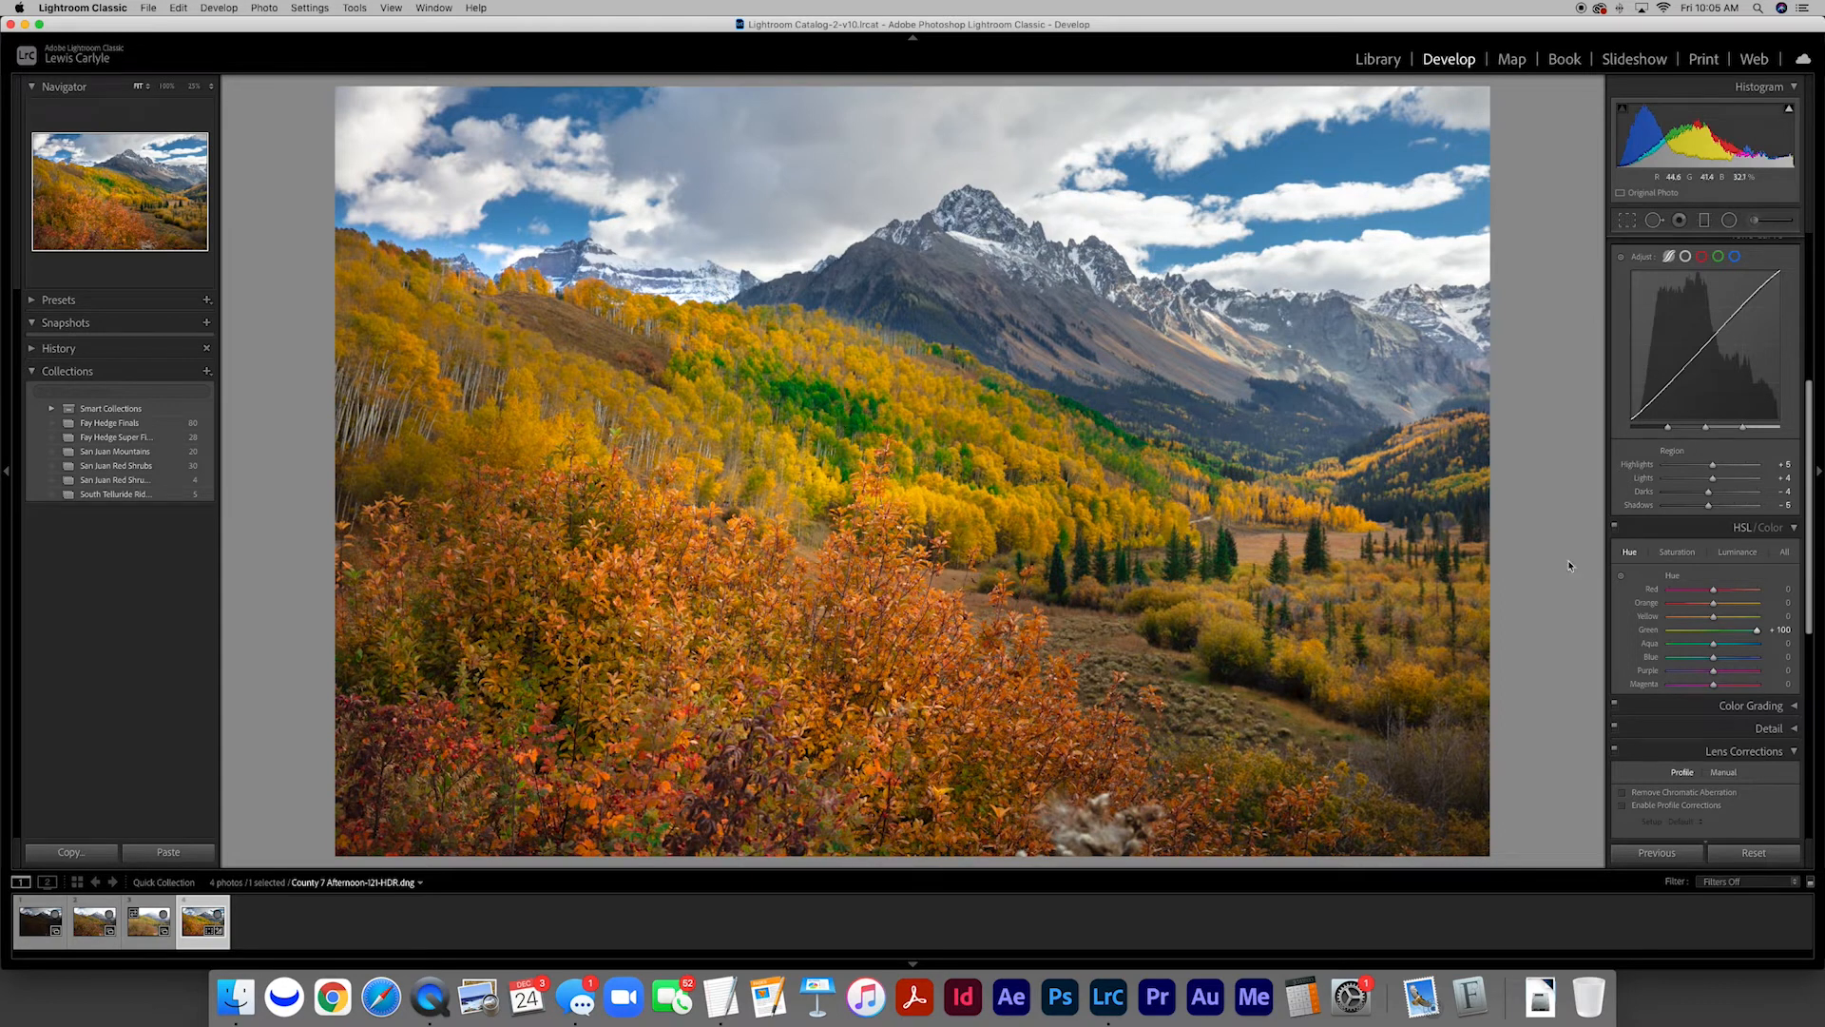
drag(1756, 630, 1650, 634)
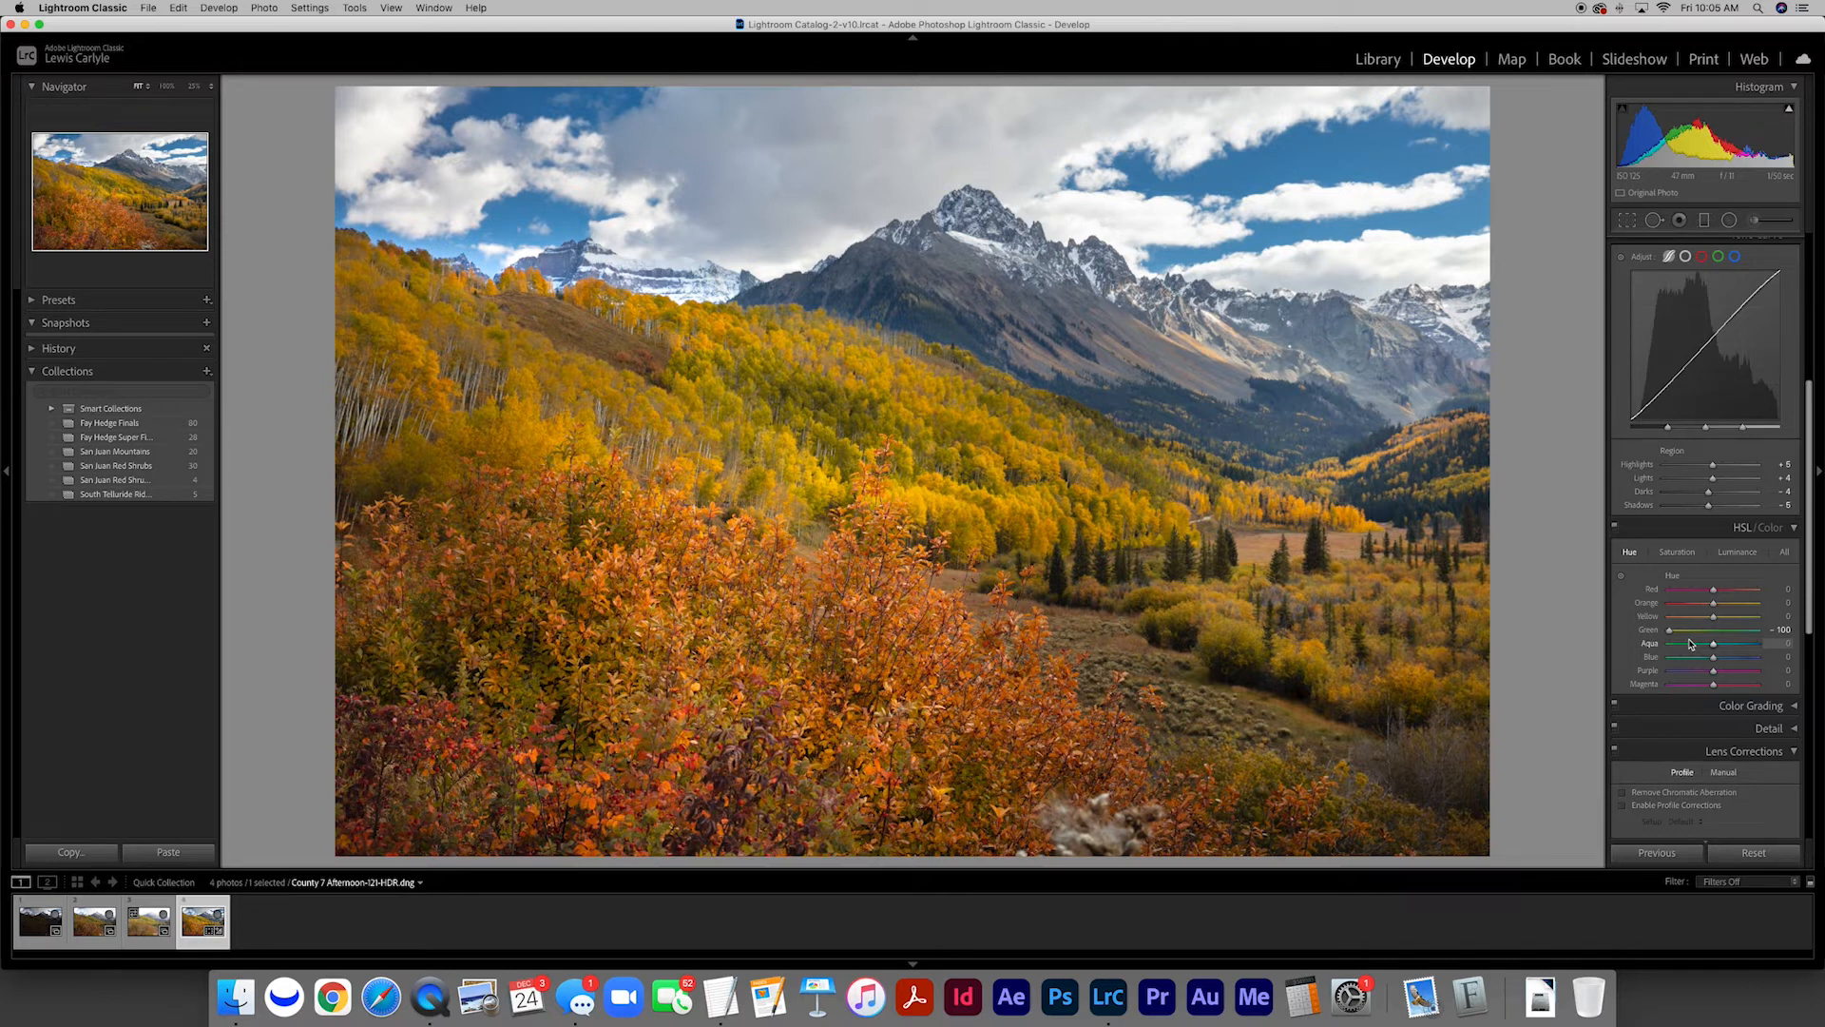
drag(1670, 631, 1722, 636)
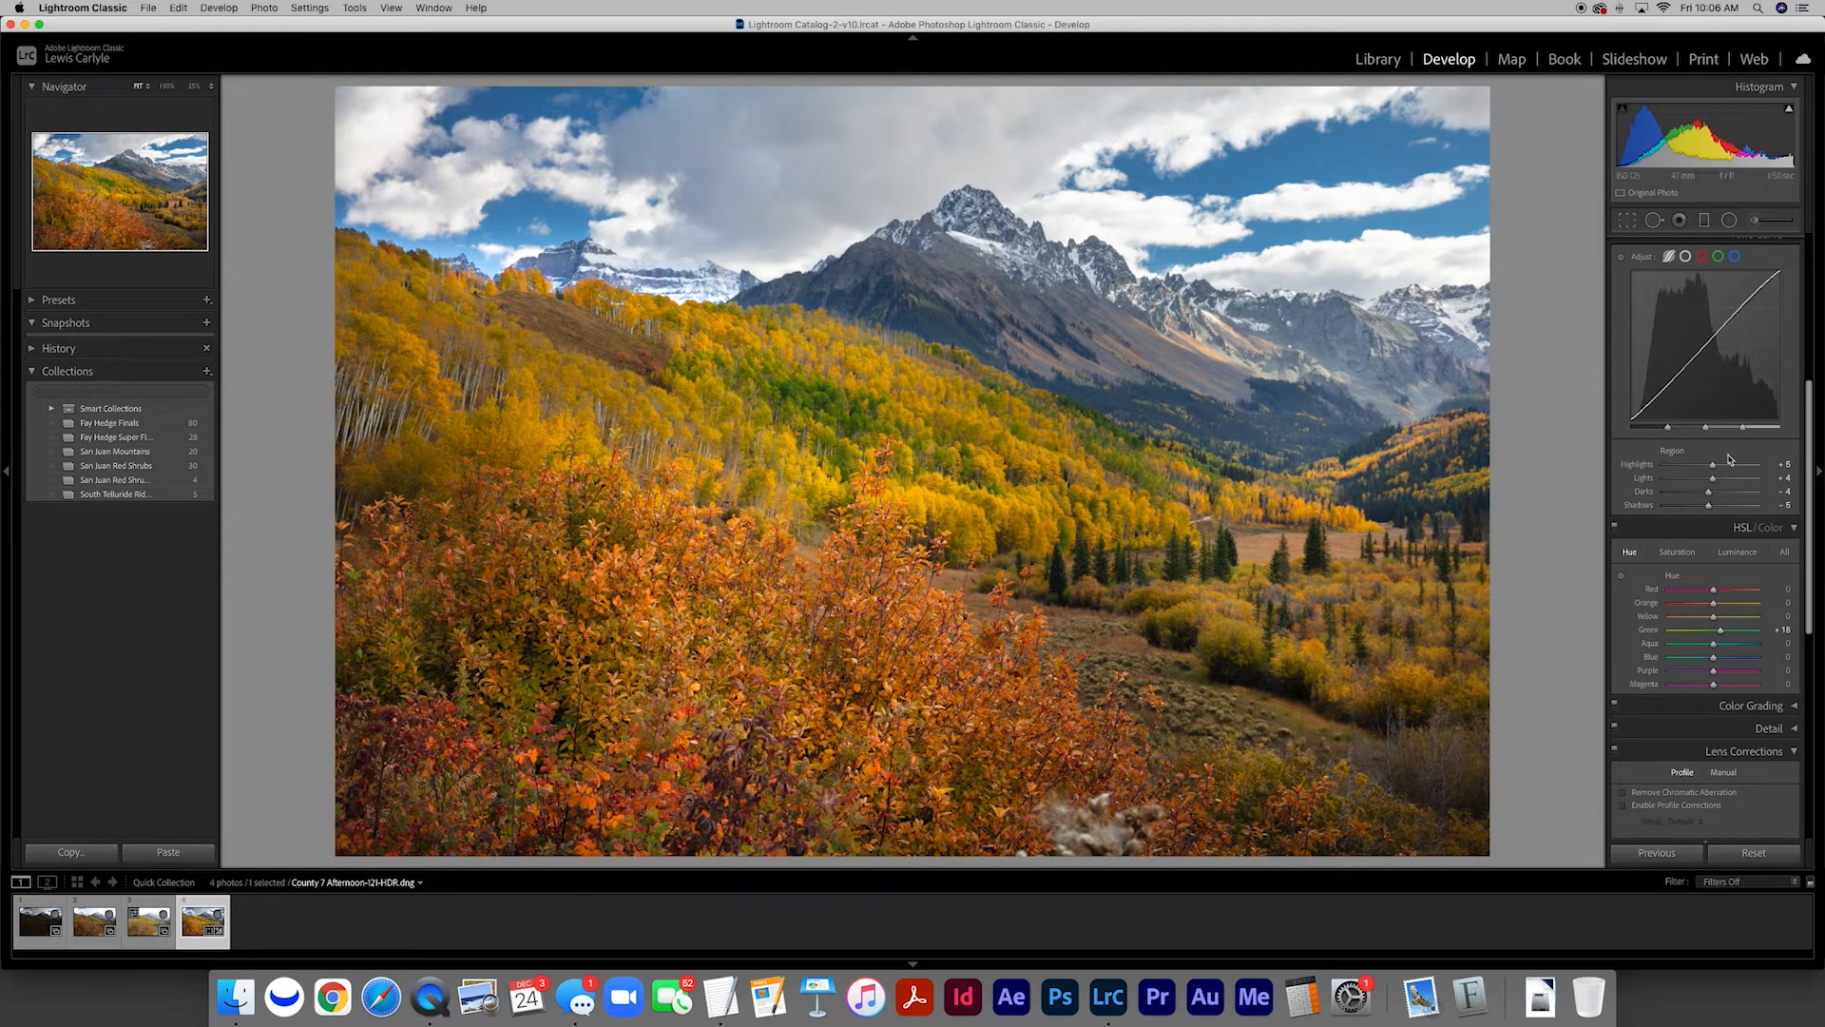
Add a large elliptical radial filter over the red and orange shrubs in the foreground and shift it slightly downward
scroll(1711, 457, up, 8)
scroll(1730, 459, down, 1)
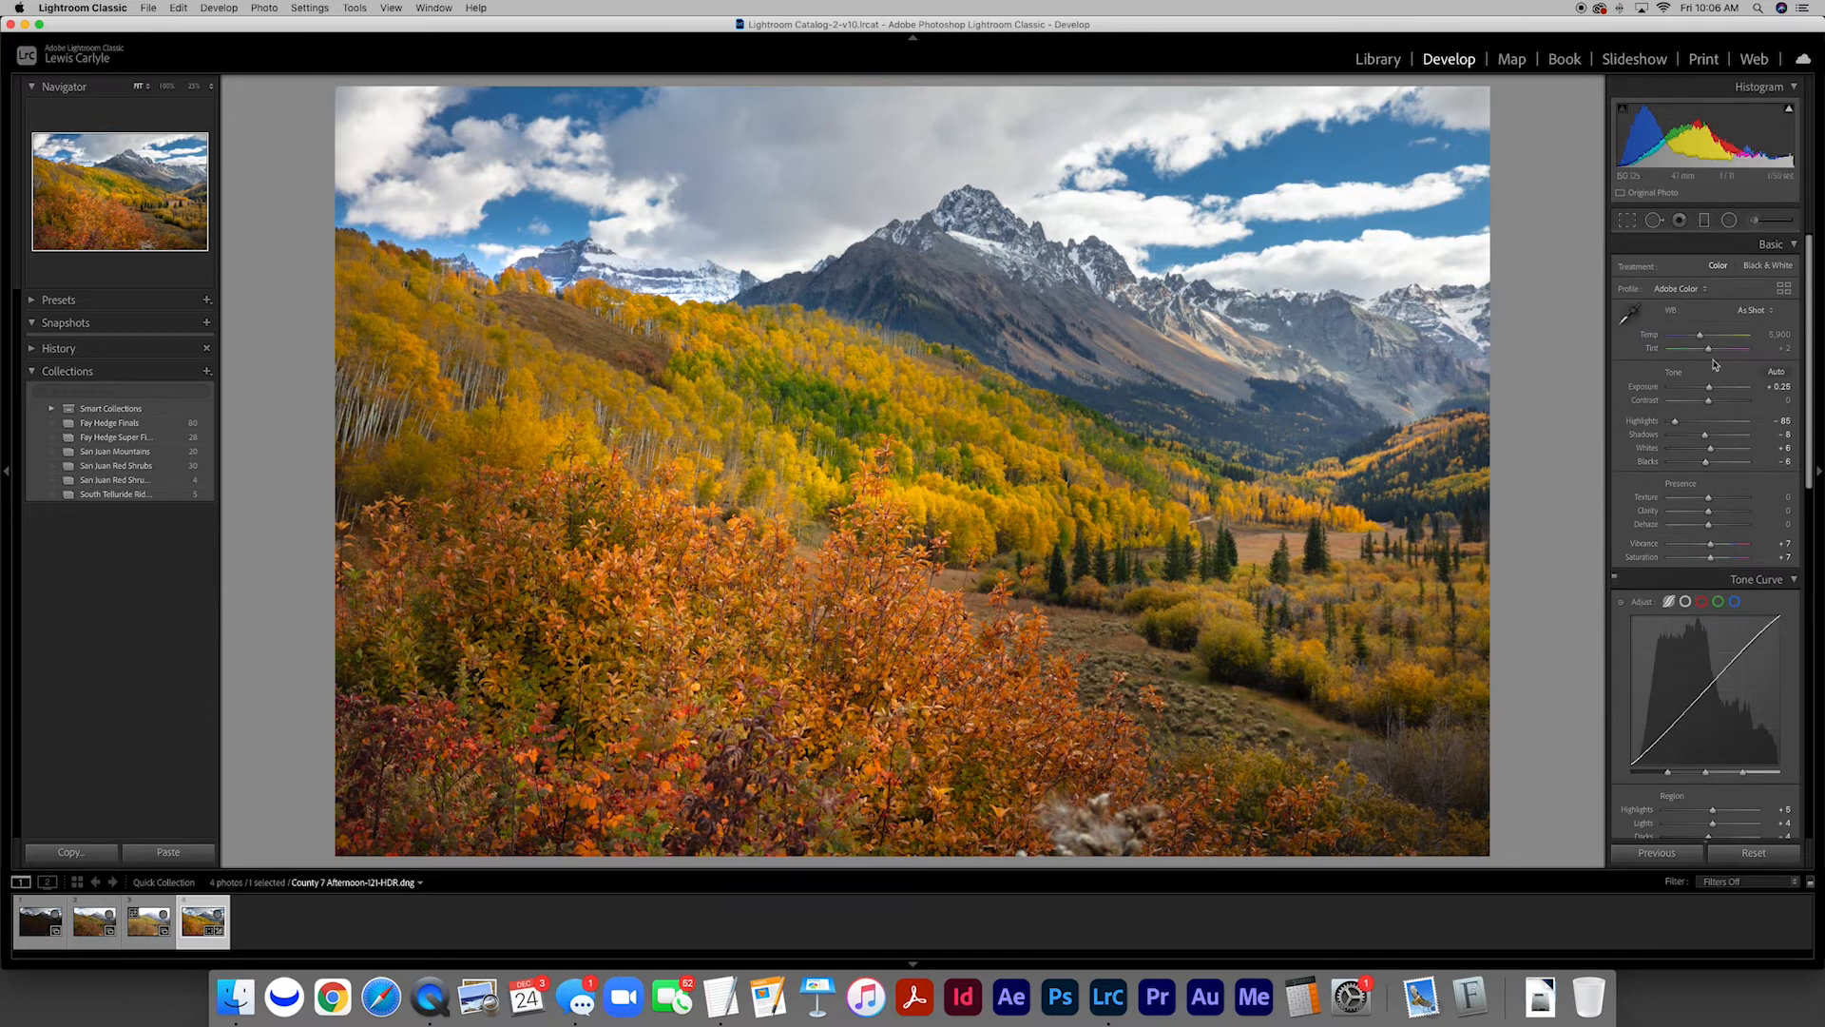
click(1729, 220)
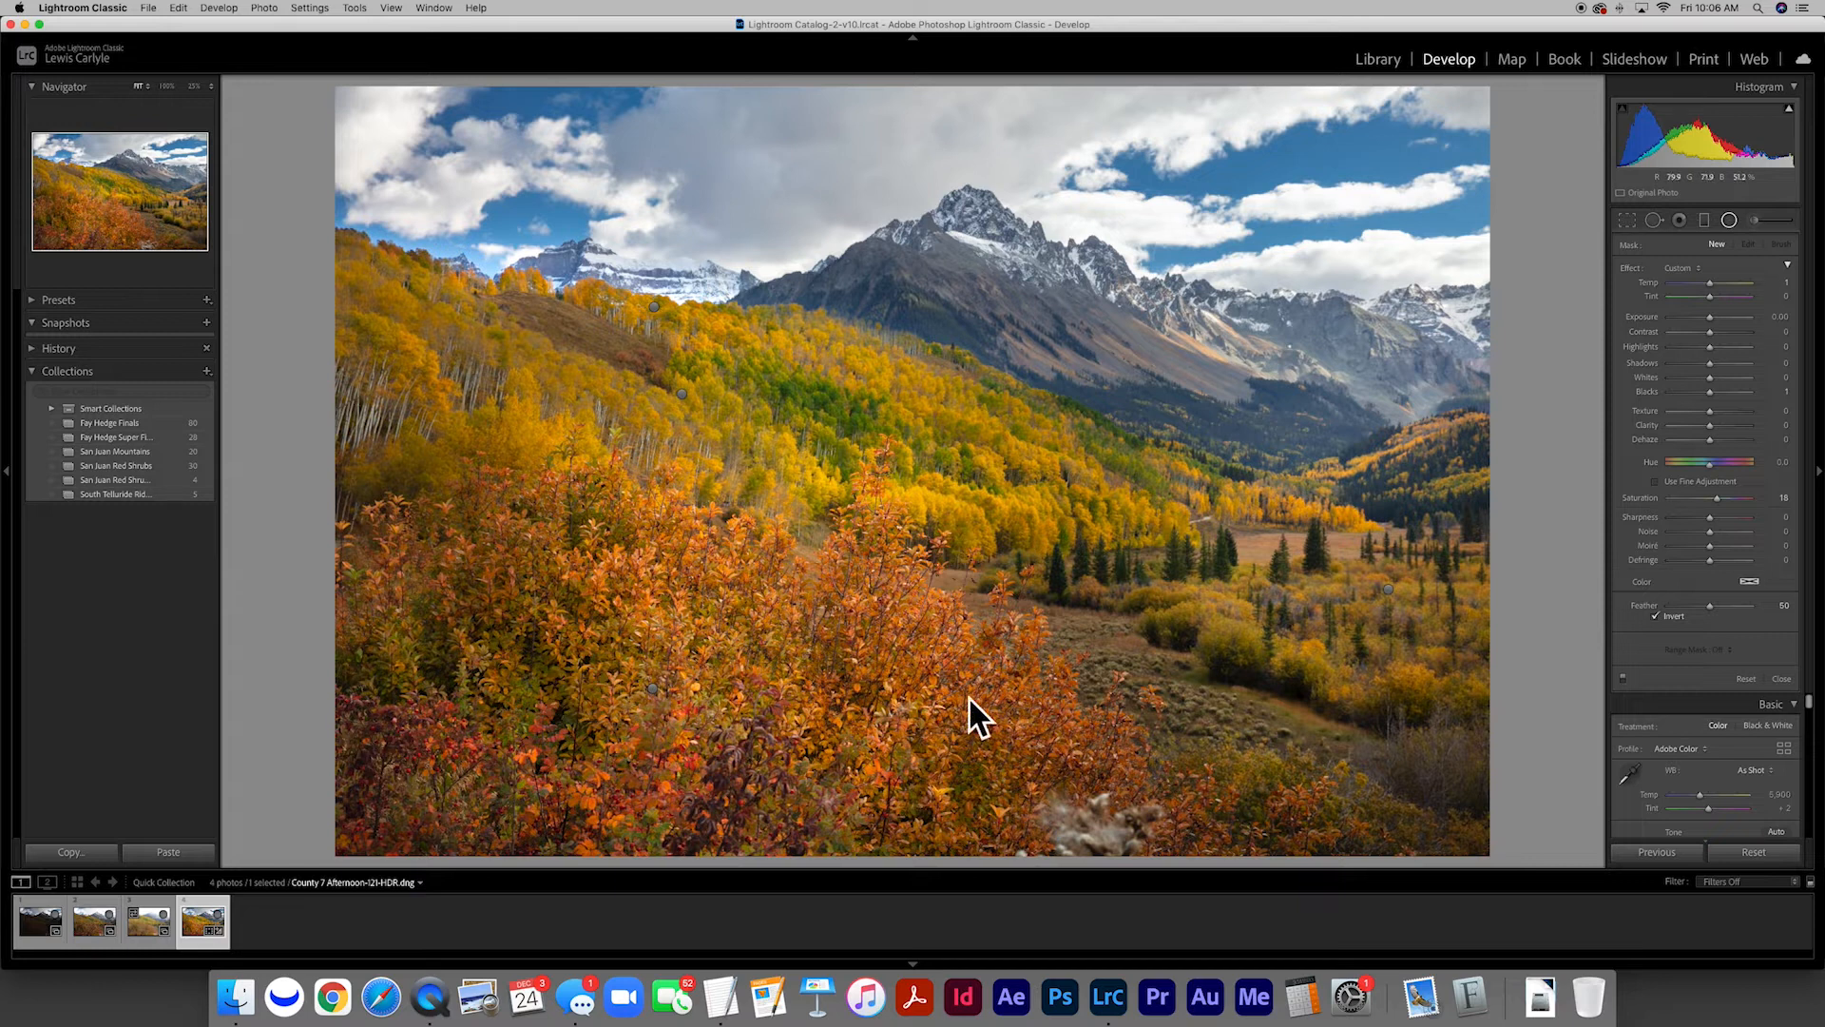
drag(548, 669, 785, 760)
drag(545, 666, 570, 708)
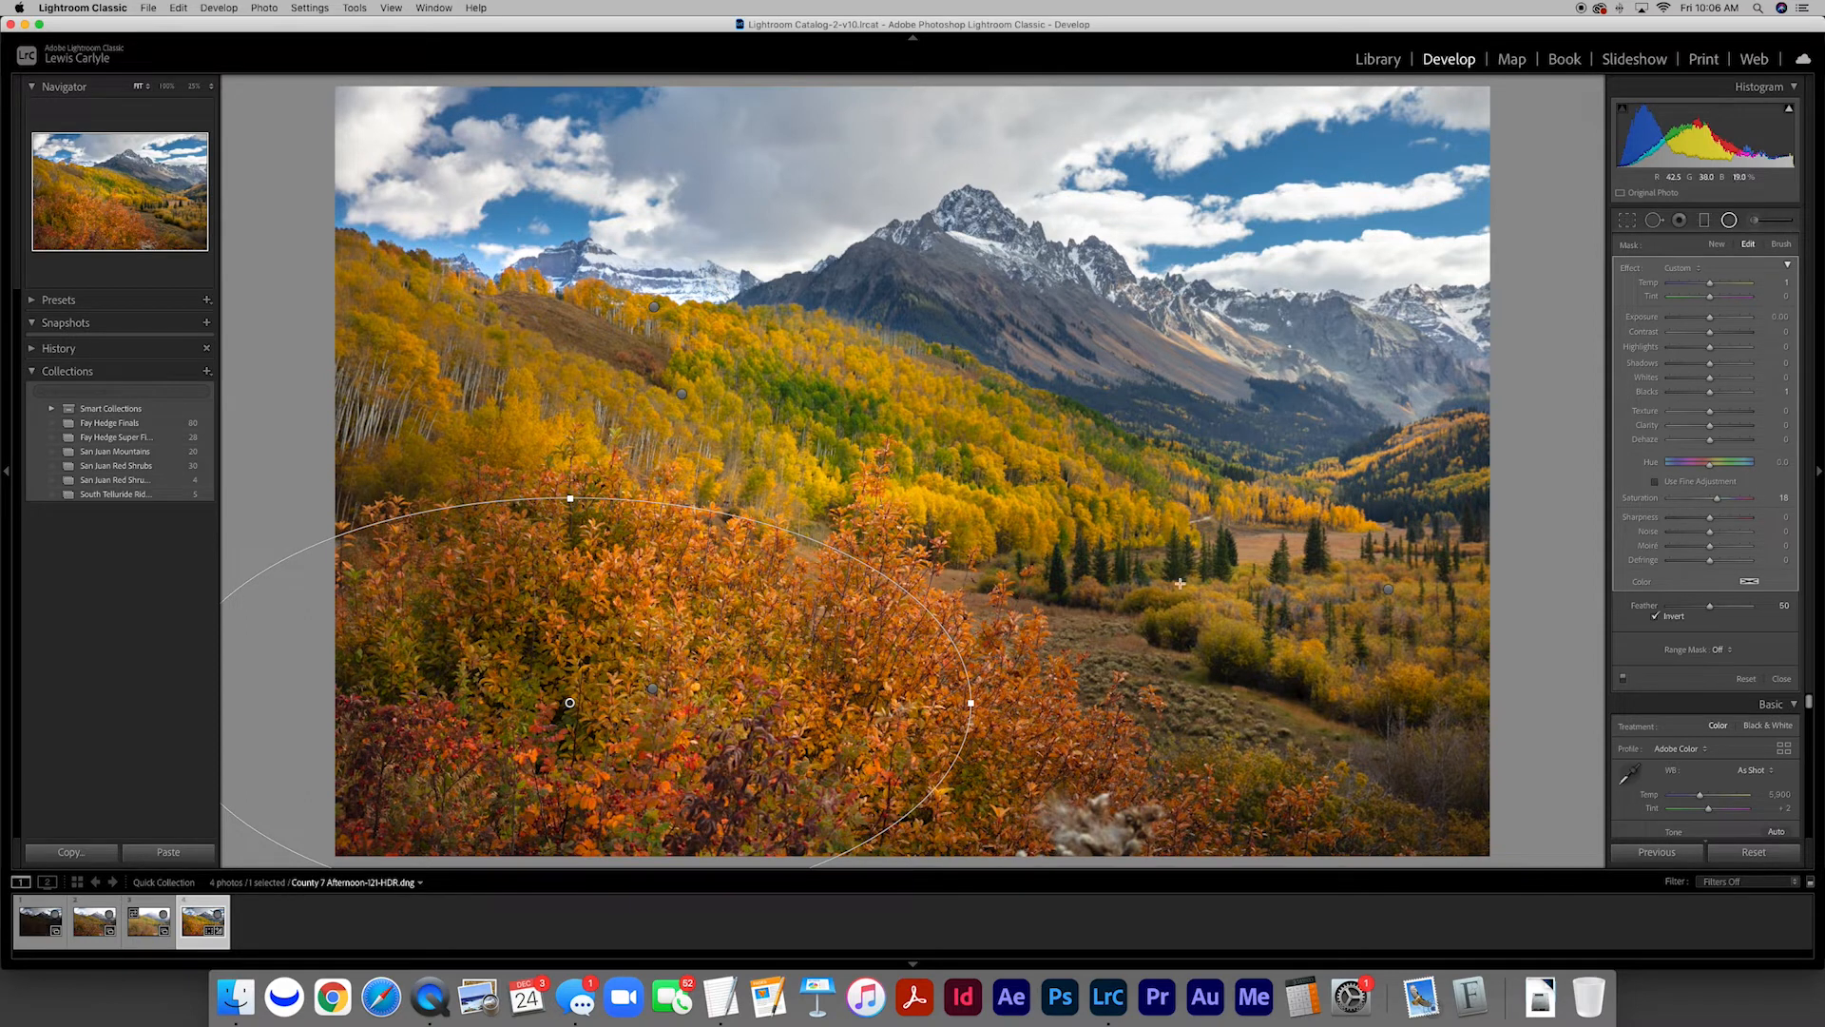
Warm the shrub radial filter by raising Temp and Tint slightly, fine-tune its tone and Saturation, and finish the filter
drag(1709, 282, 1713, 283)
drag(1715, 286, 1726, 286)
drag(1709, 296, 1717, 300)
drag(1708, 348, 1710, 394)
drag(1716, 501, 1715, 501)
click(1781, 680)
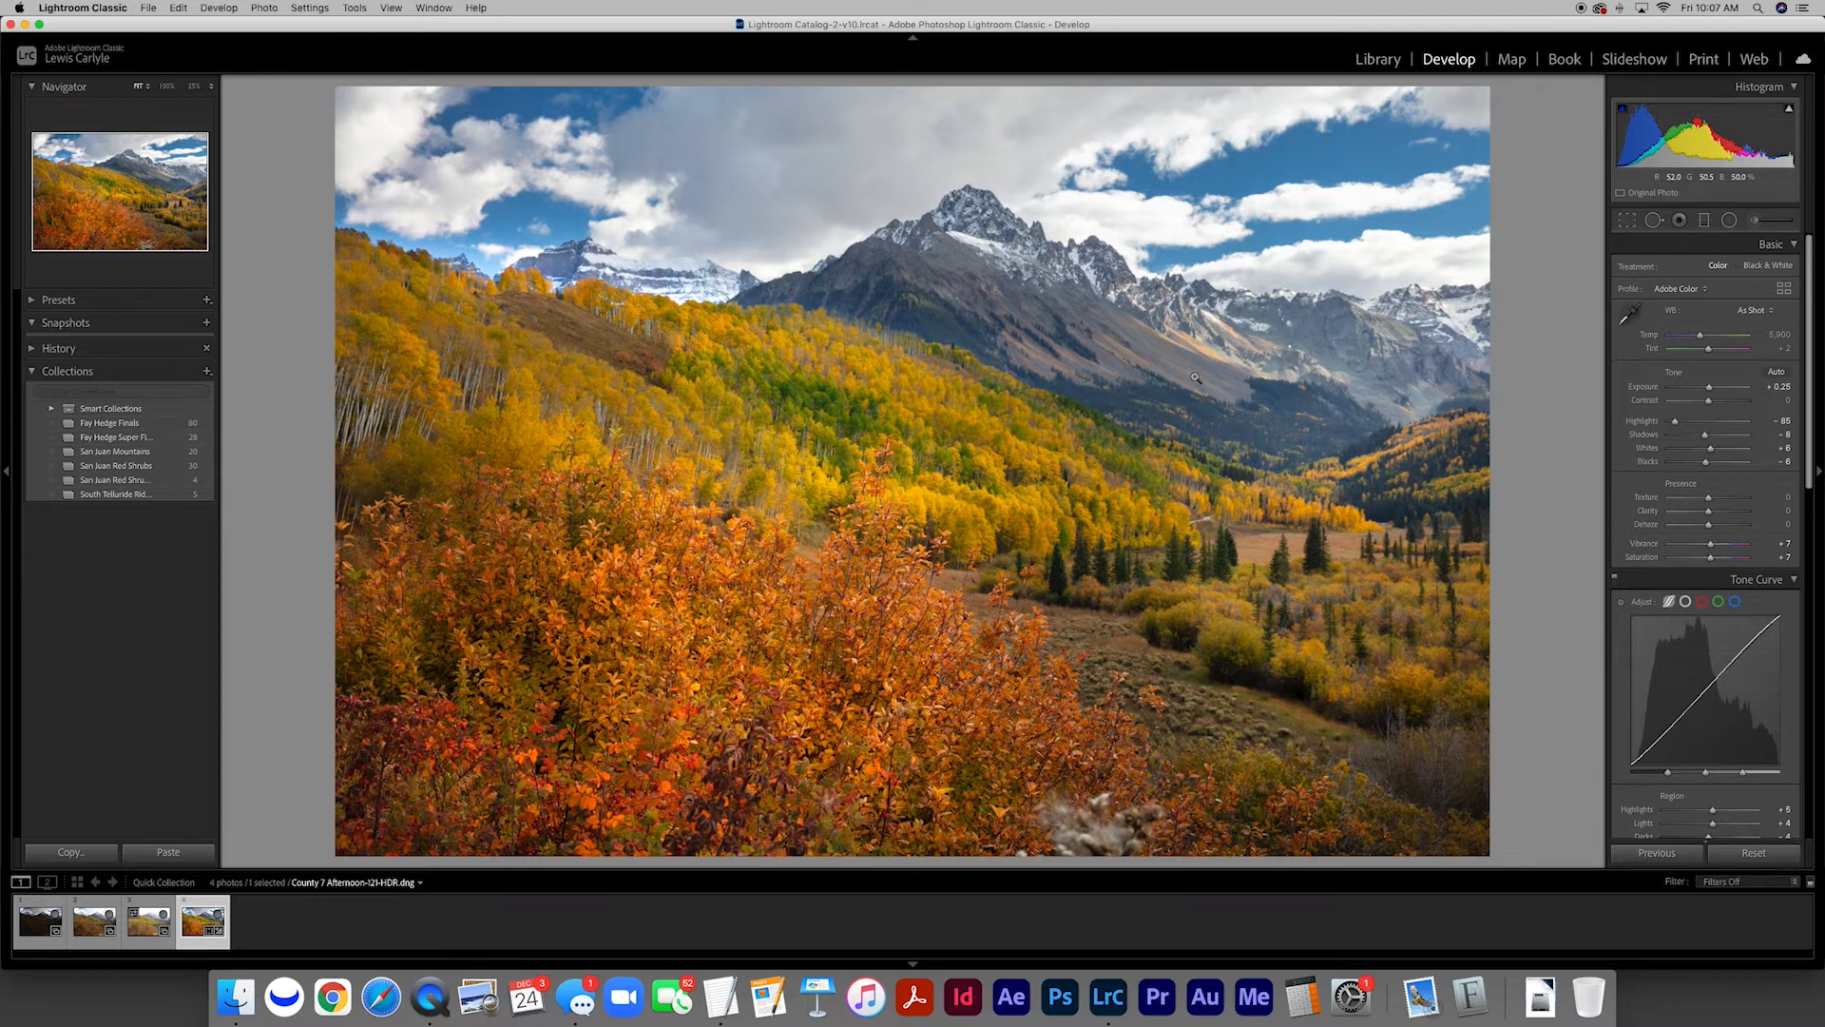
Return to the photo grid and compare the three source exposures with the finished HDR photo
key(g)
click(399, 271)
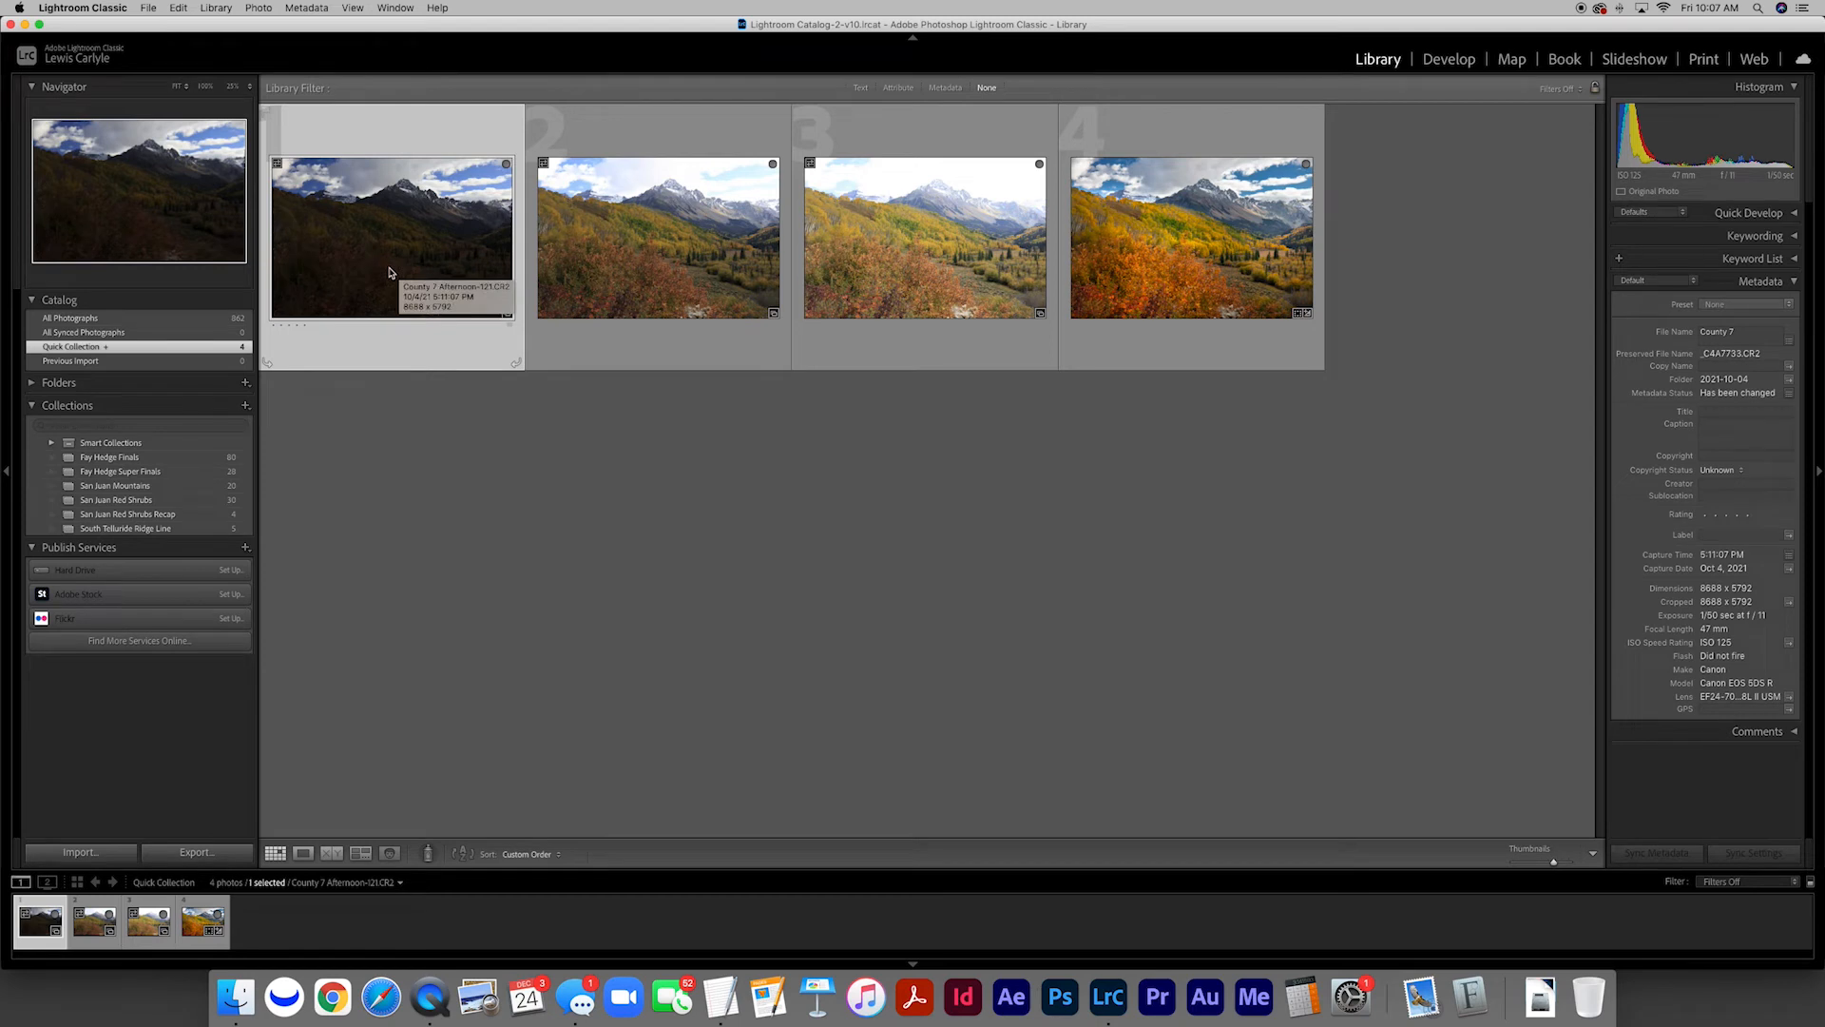
key(Right)
key(Right)
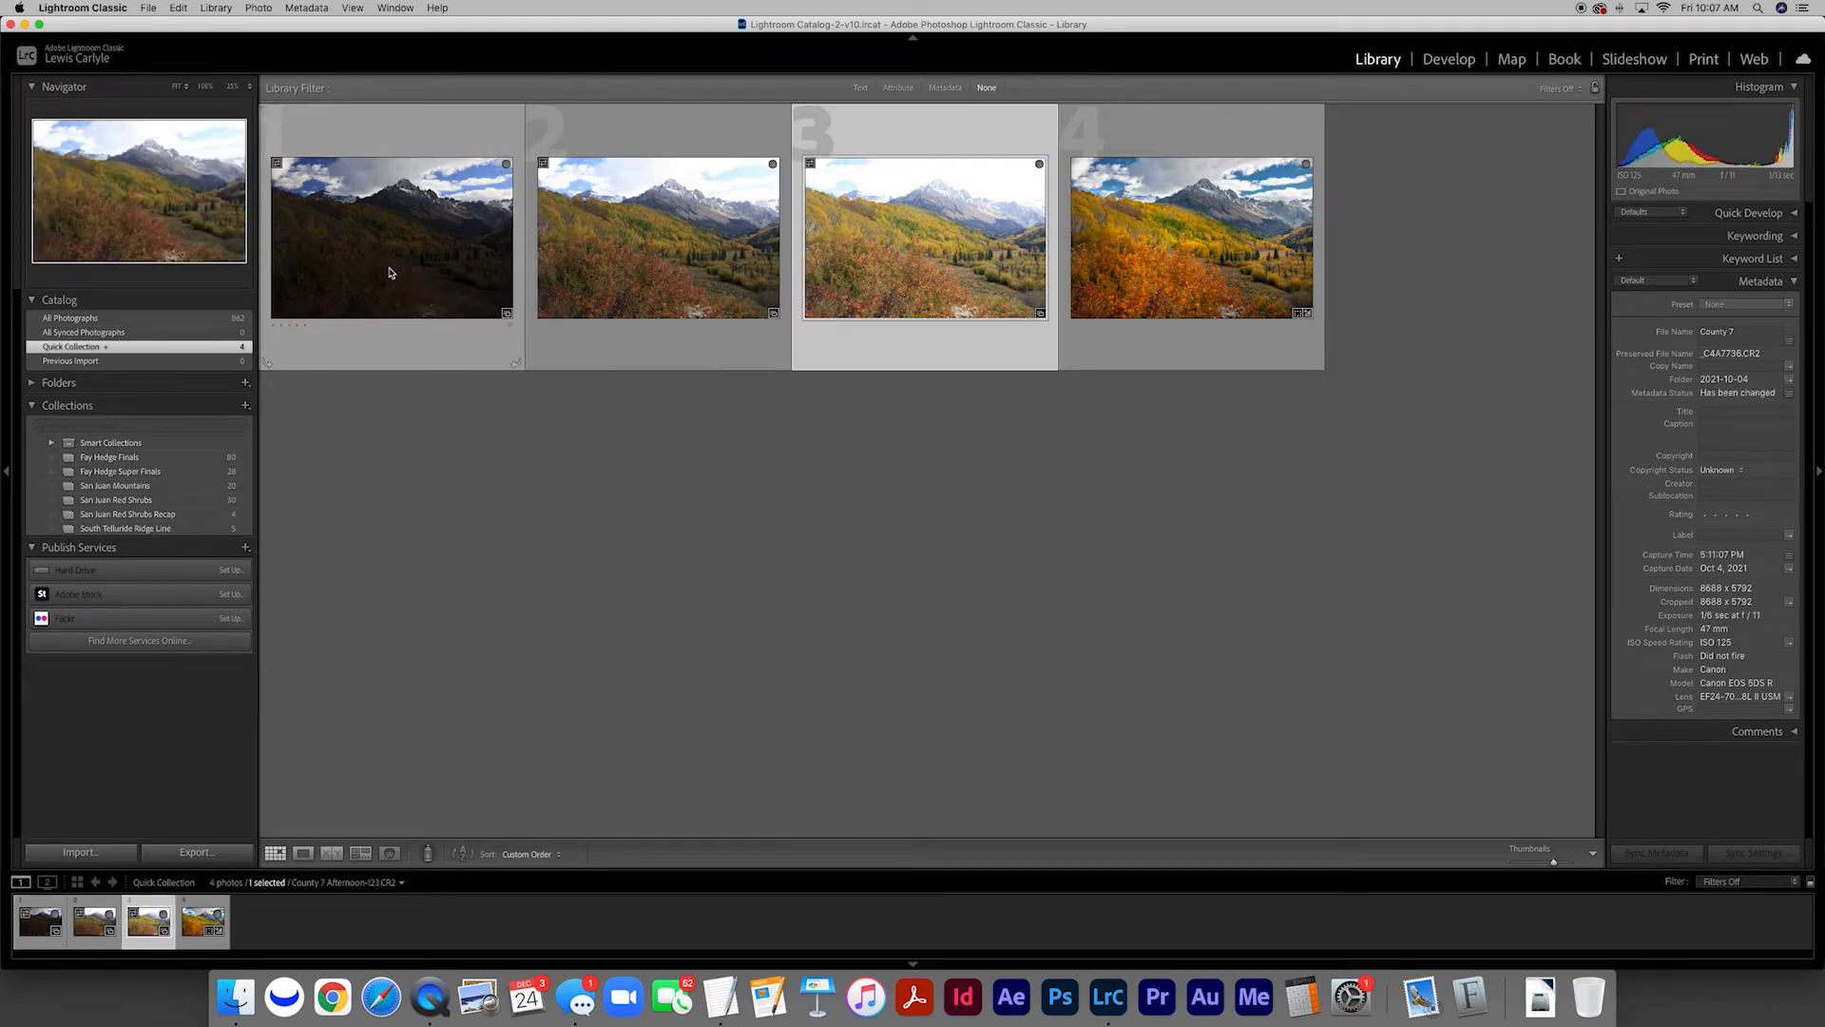
key(Right)
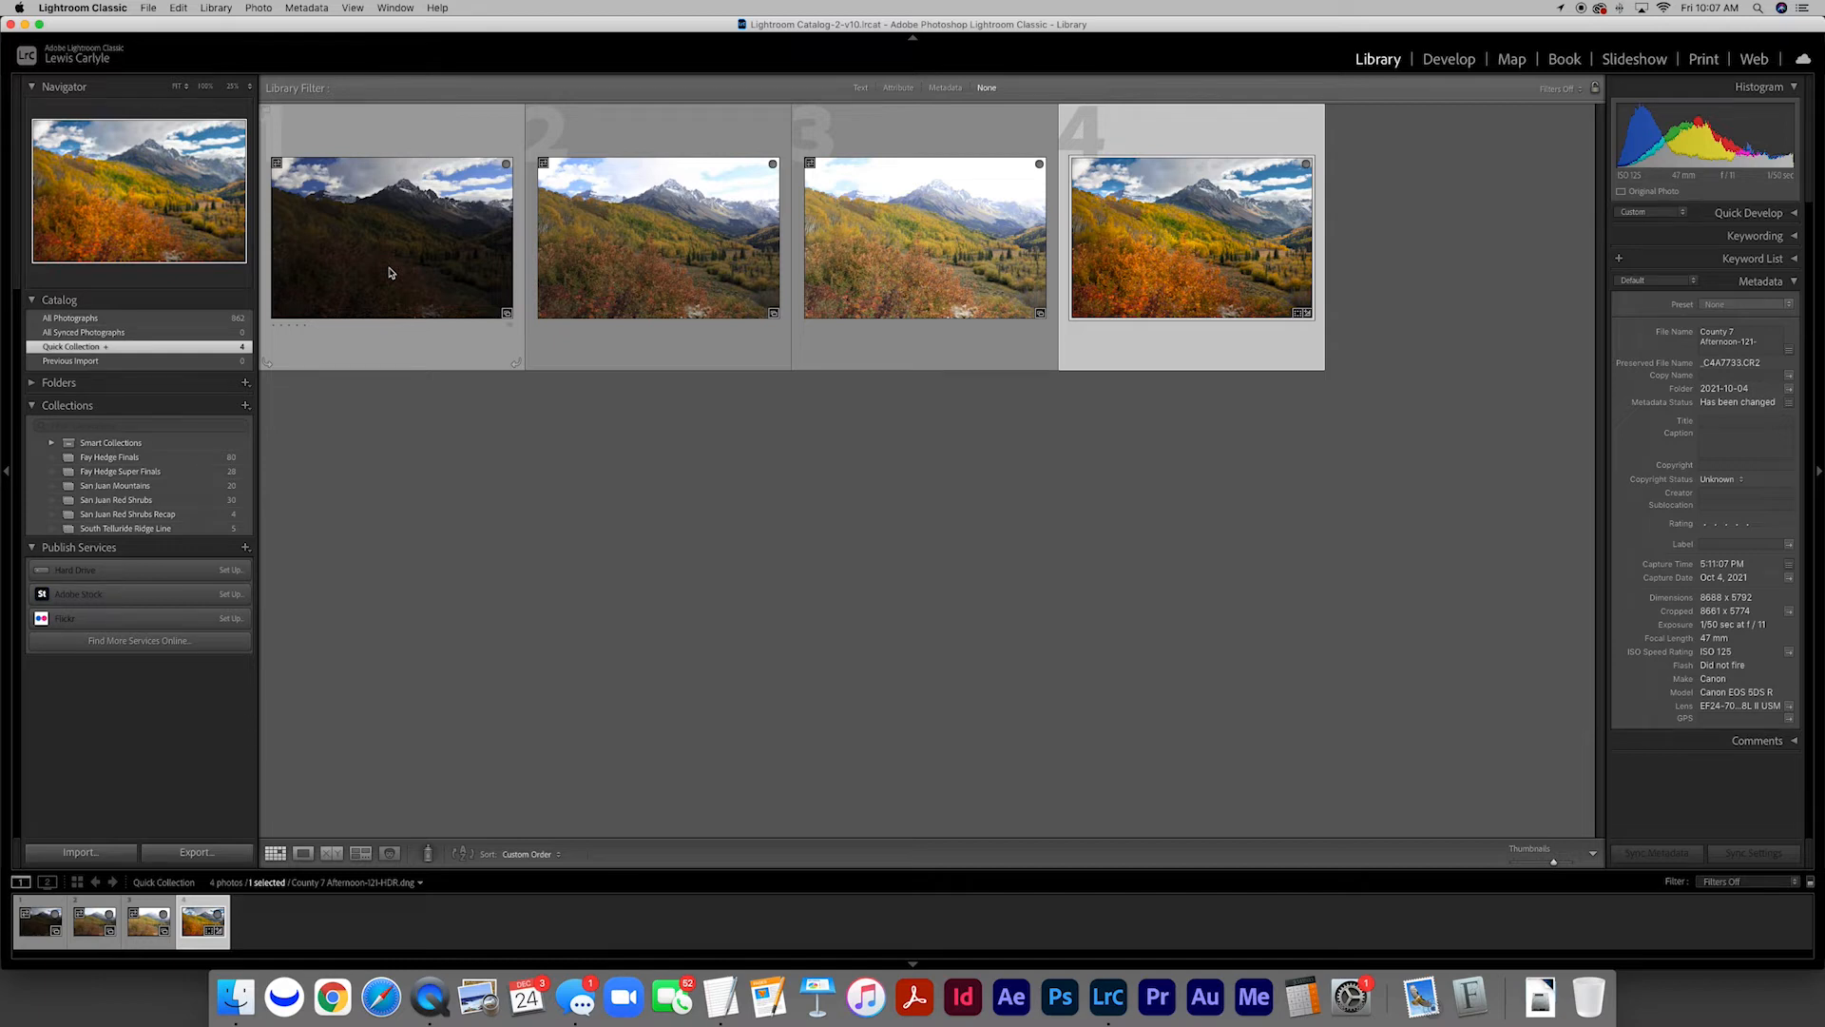
Look through the bracketed exposure sets in the San Juan Red Shrubs collection
click(198, 501)
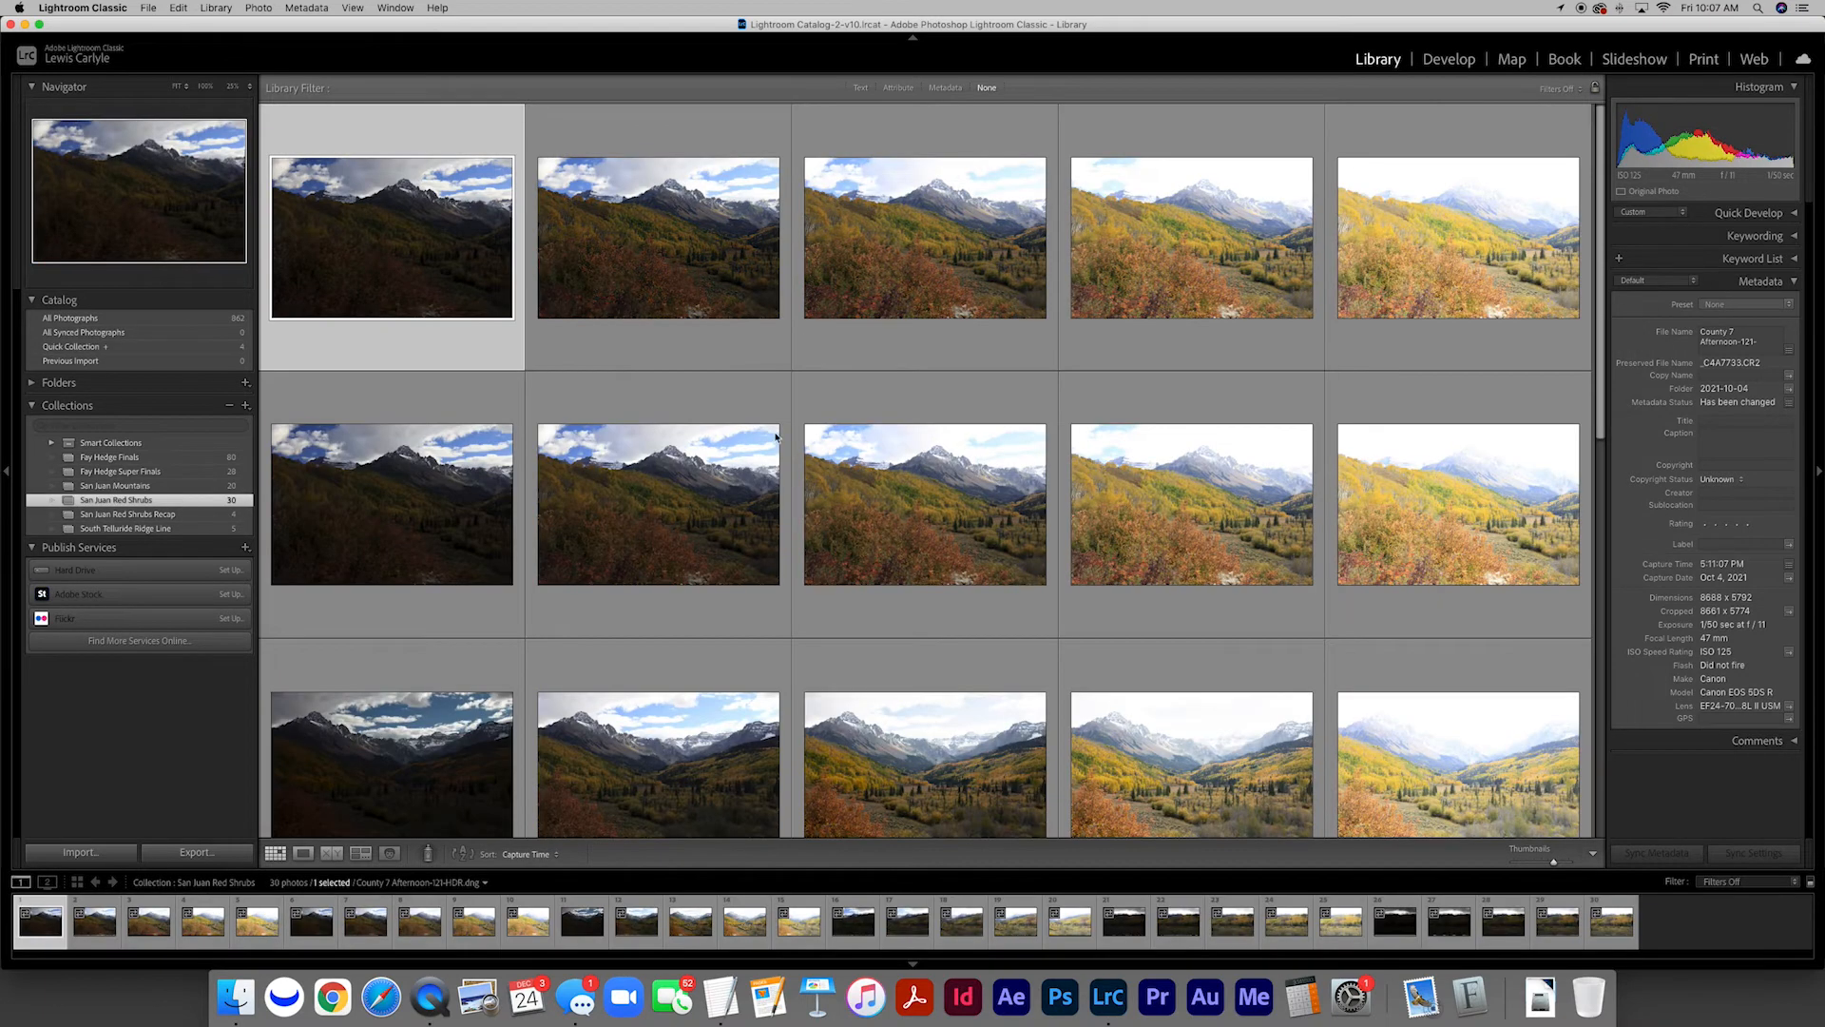
scroll(790, 447, down, 3)
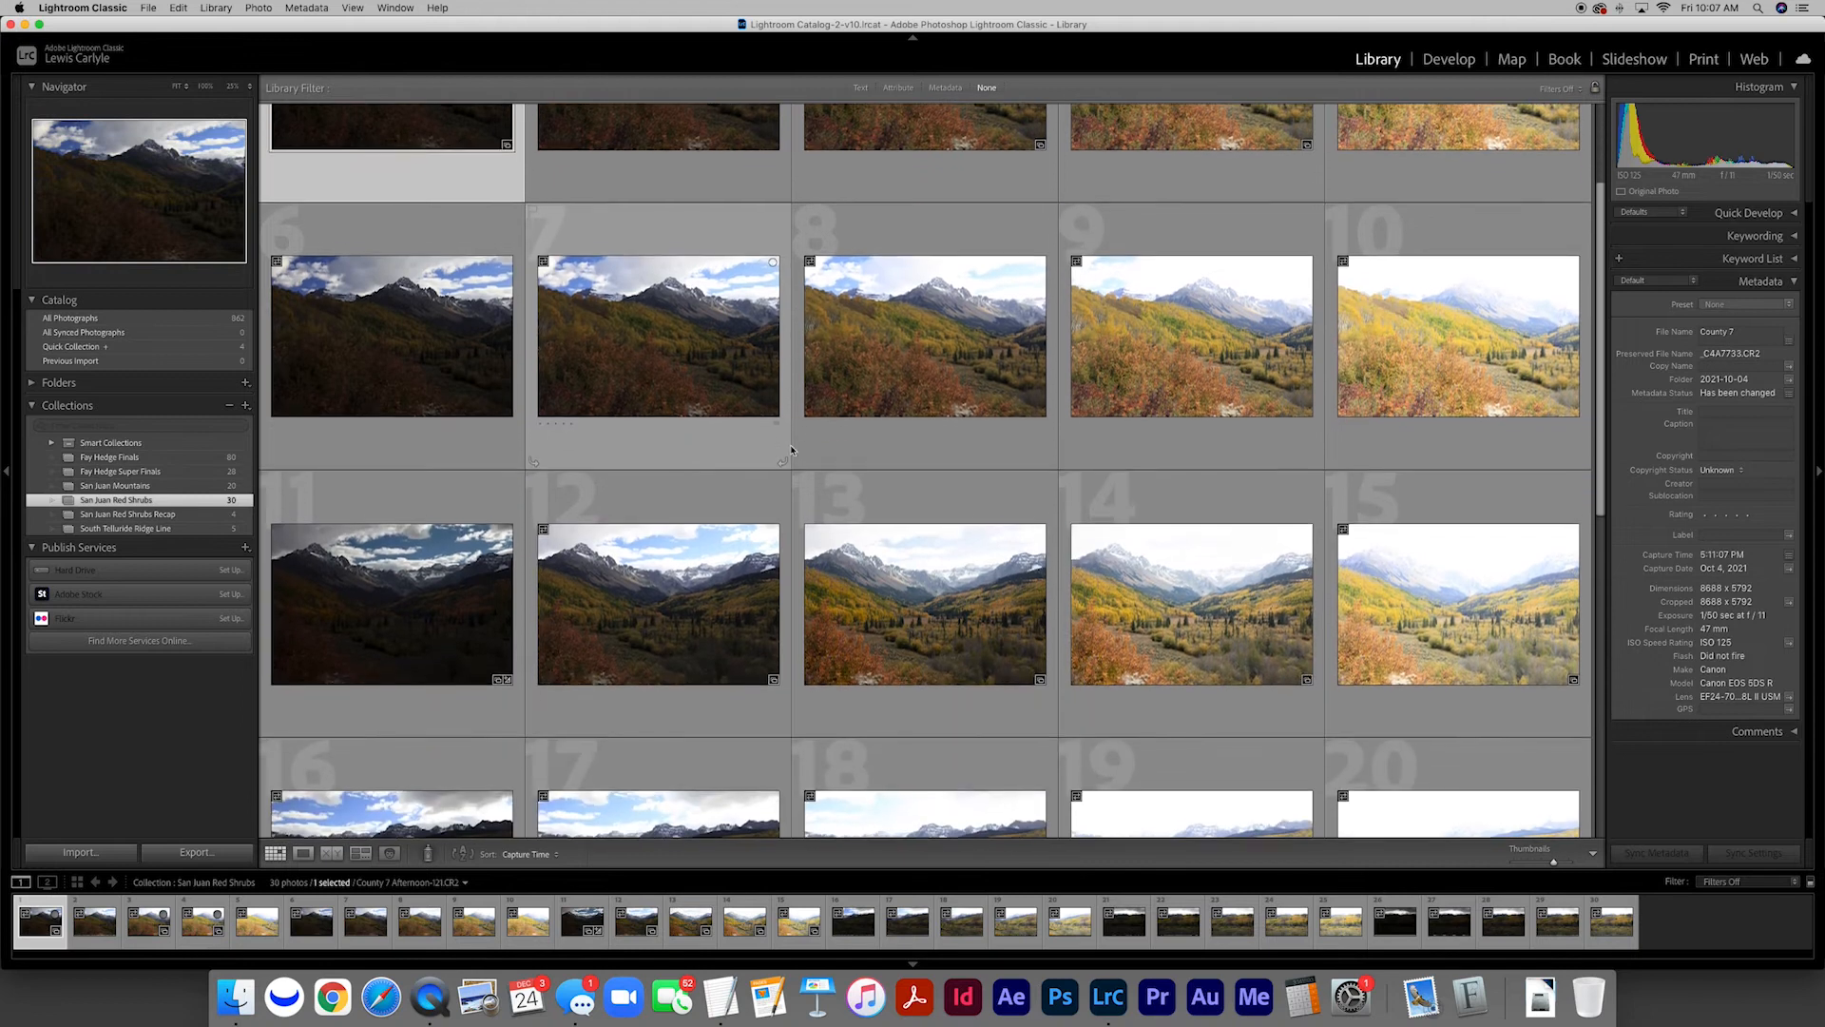
scroll(389, 521, down, 3)
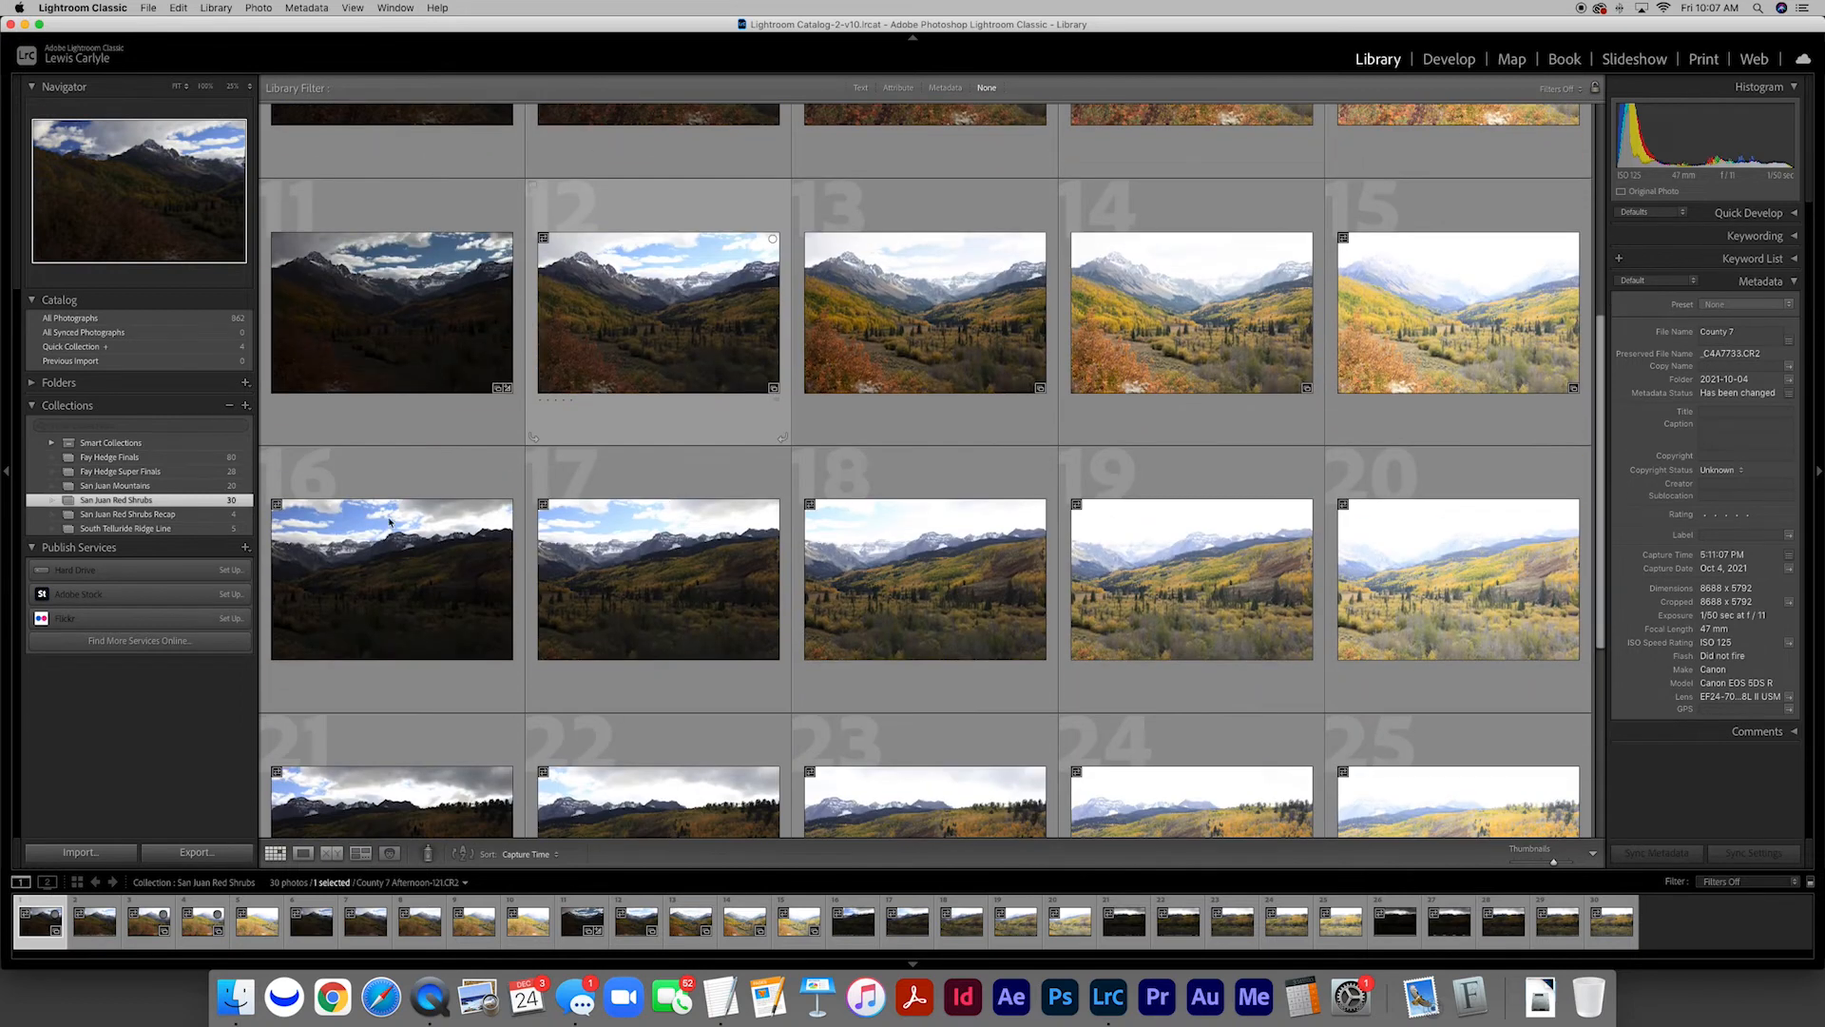
scroll(811, 504, down, 1)
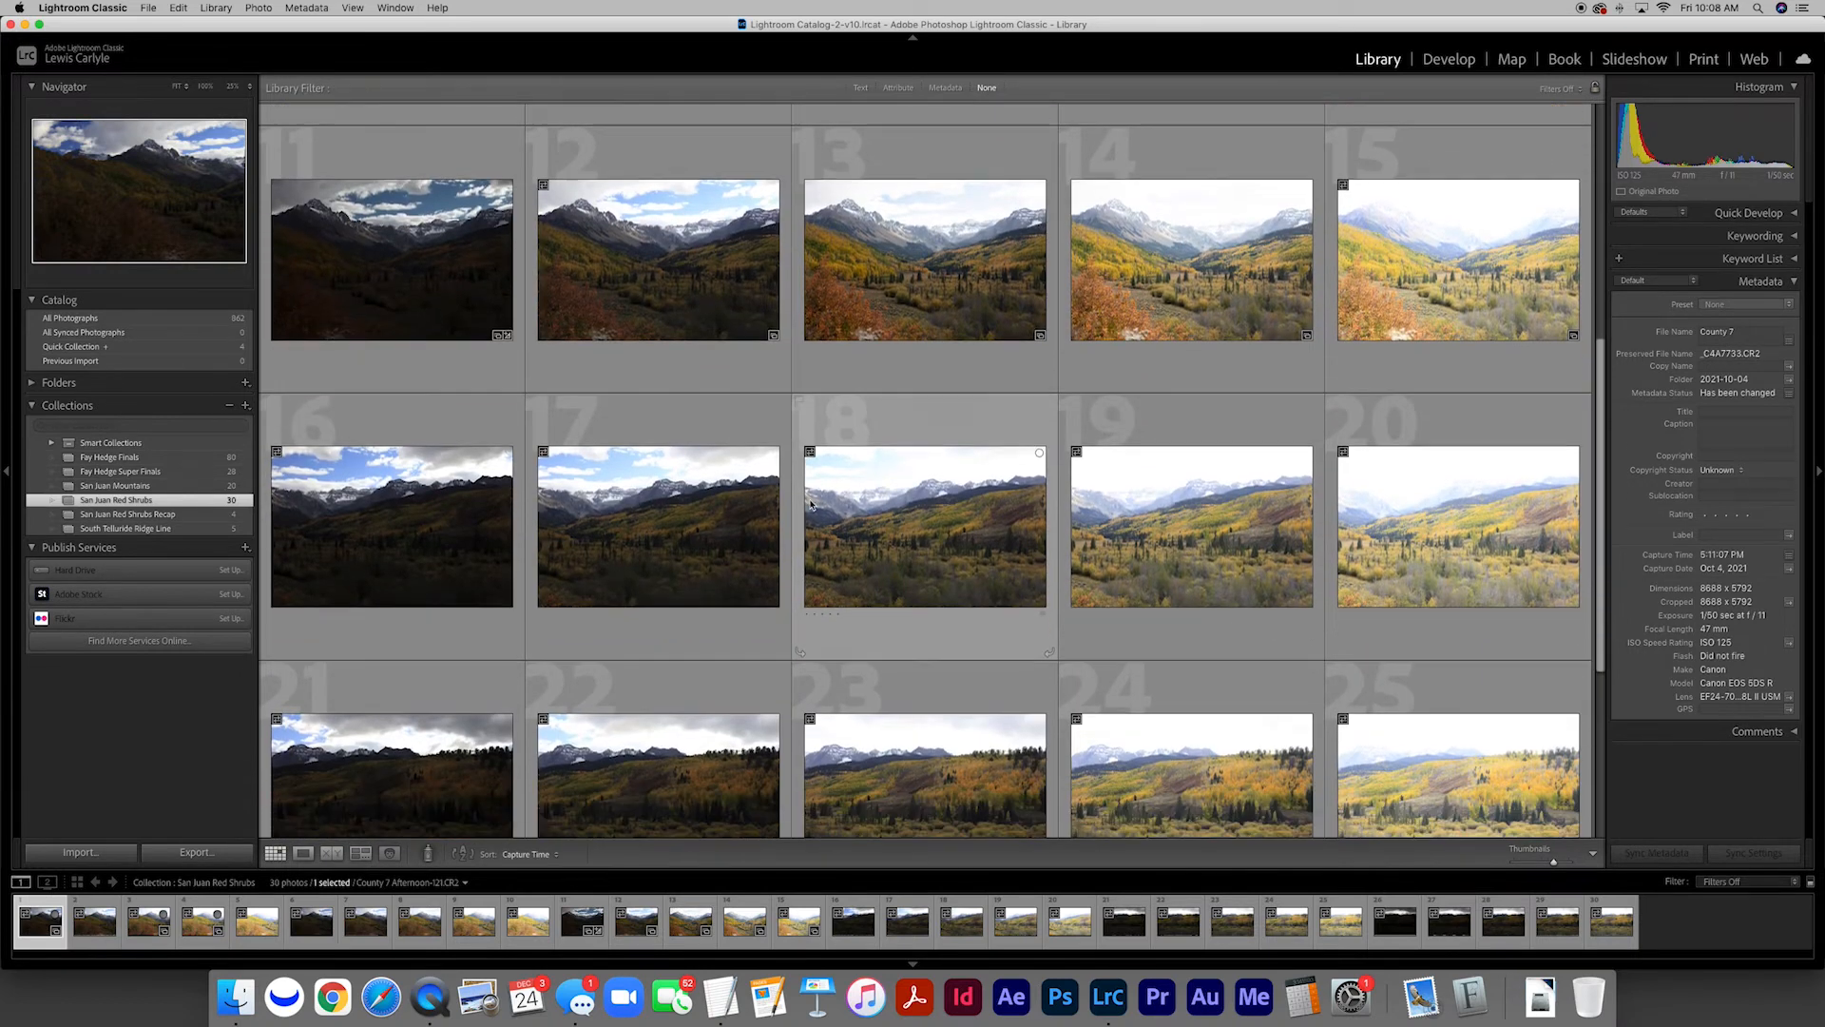
scroll(811, 504, down, 3)
scroll(813, 505, up, 10)
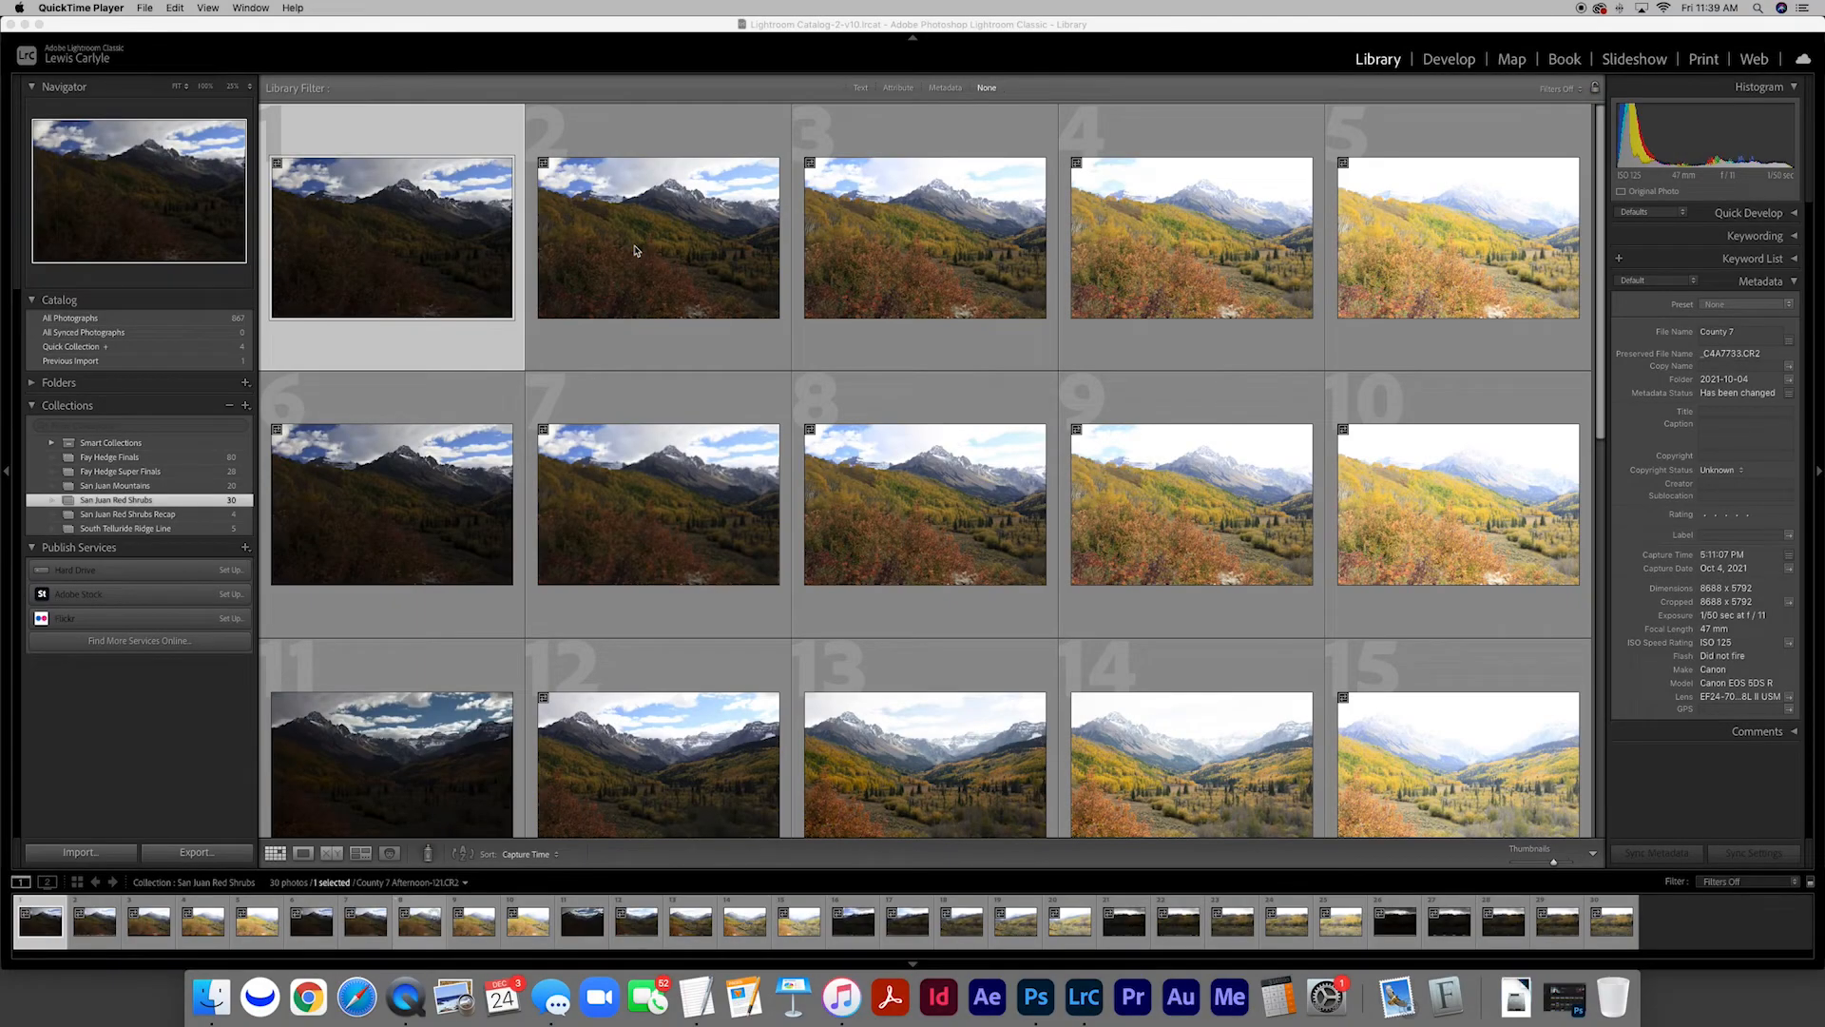
scroll(635, 250, down, 3)
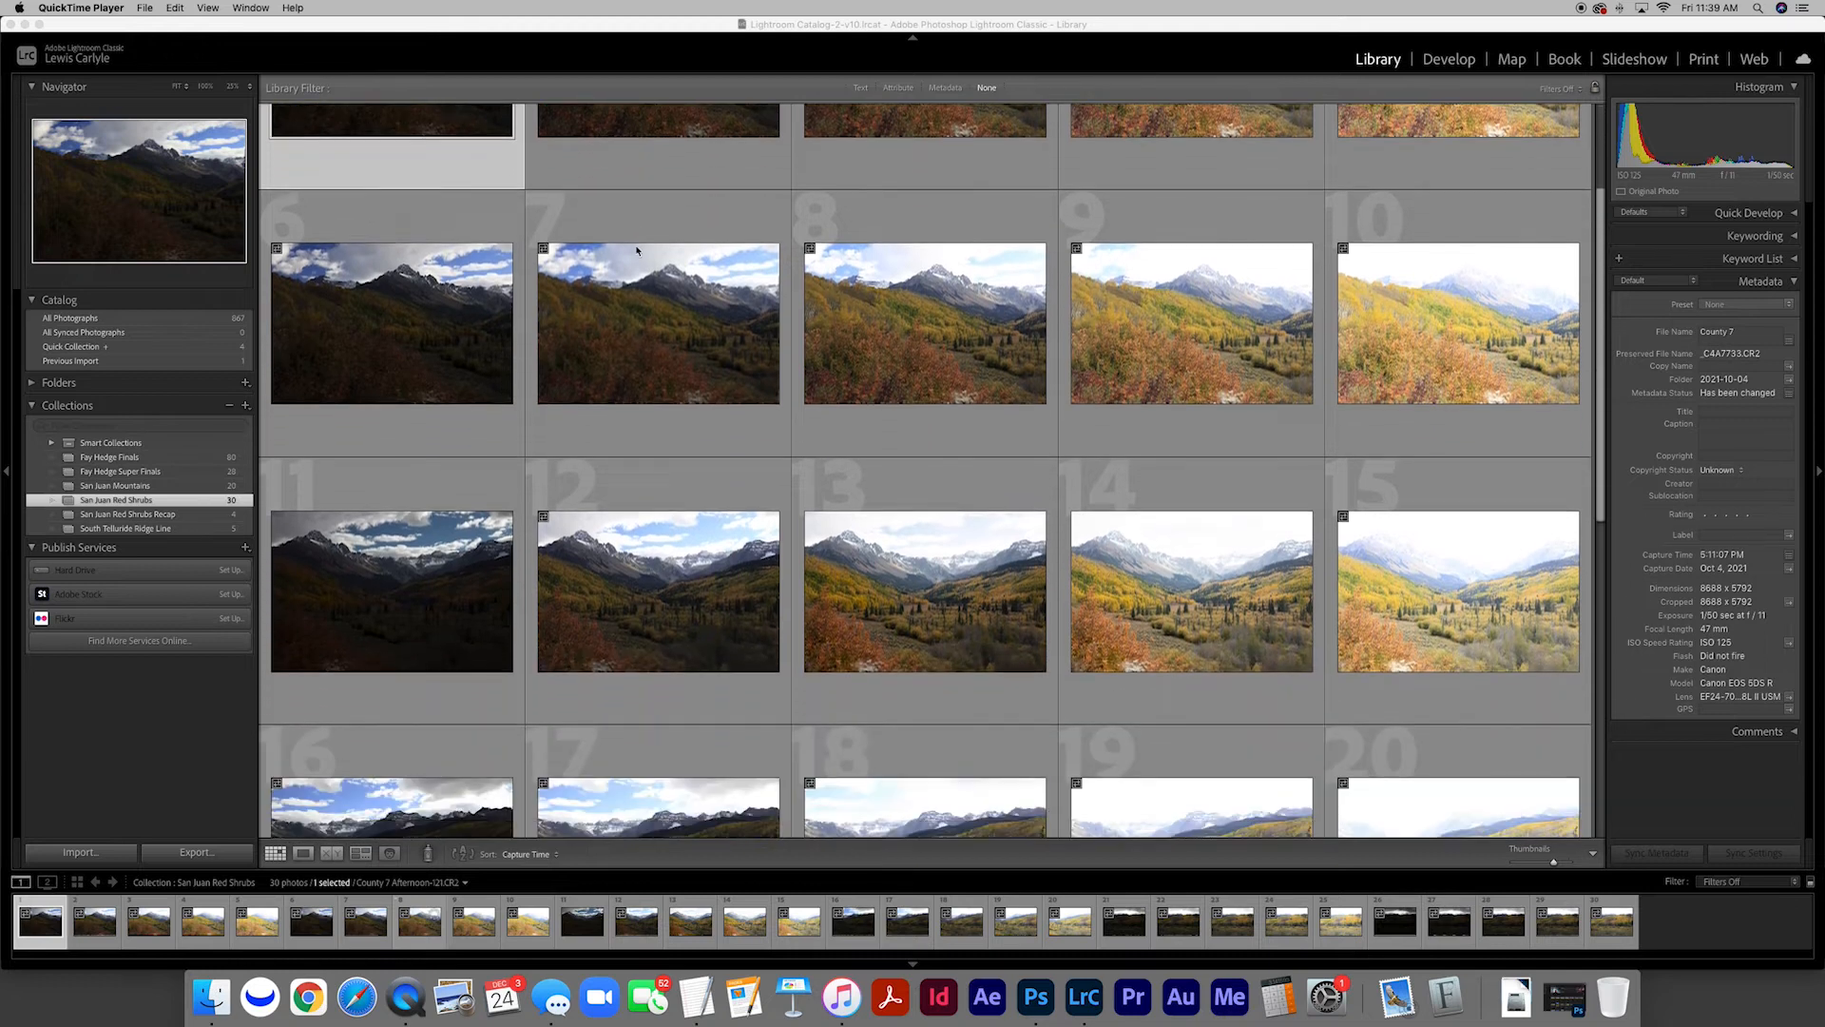
scroll(635, 250, down, 6)
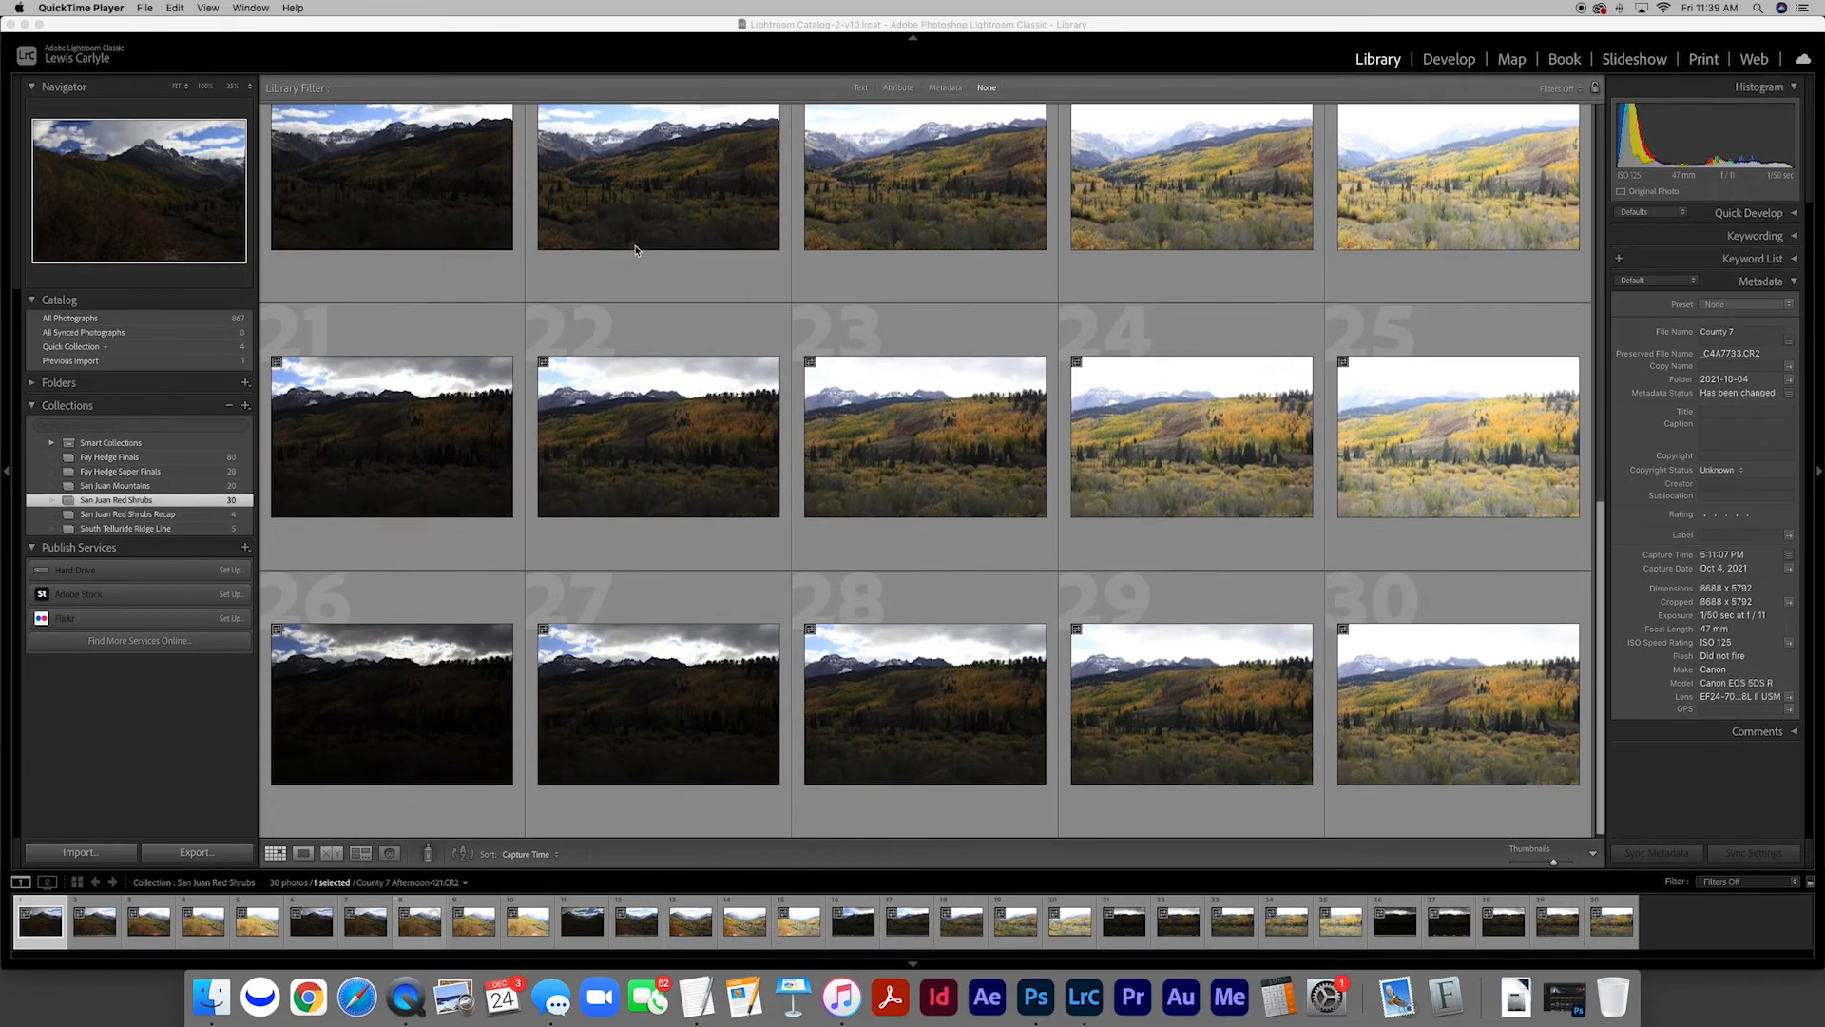
scroll(635, 250, up, 6)
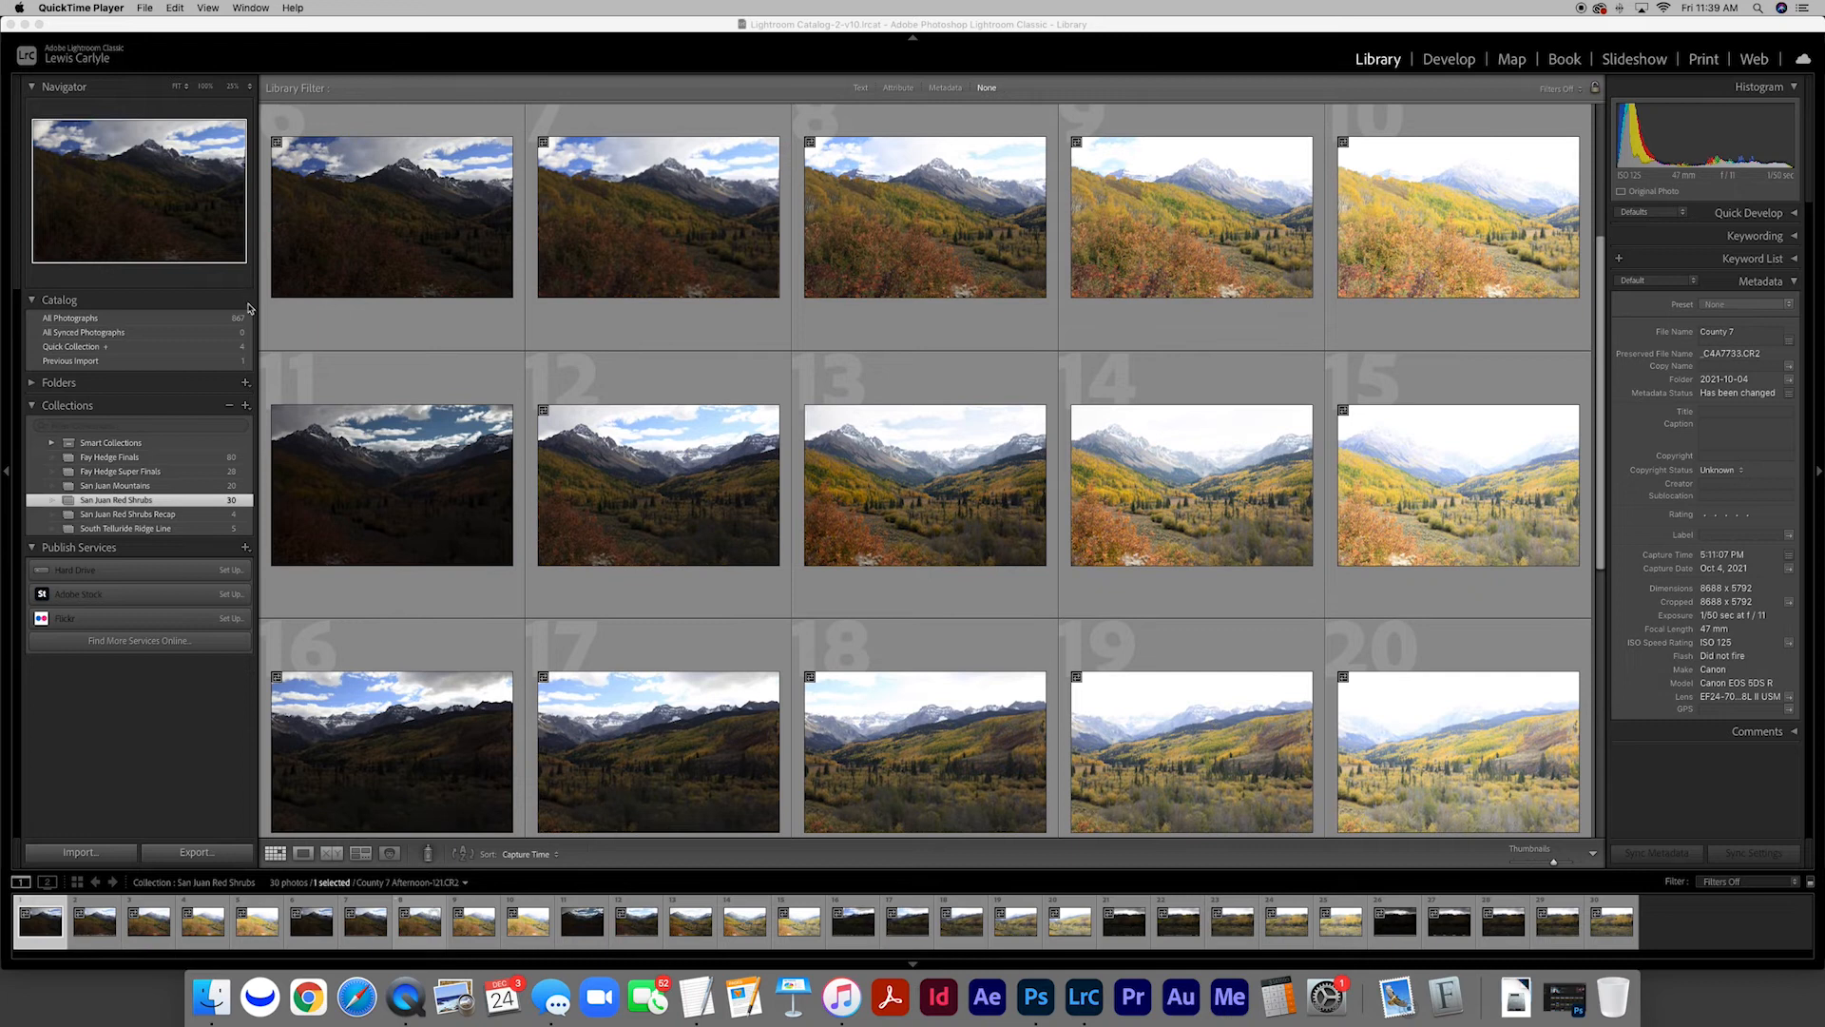
Show the Quick Collection, view its four edited HDR photos one after another at full view, and return to the grid
click(218, 349)
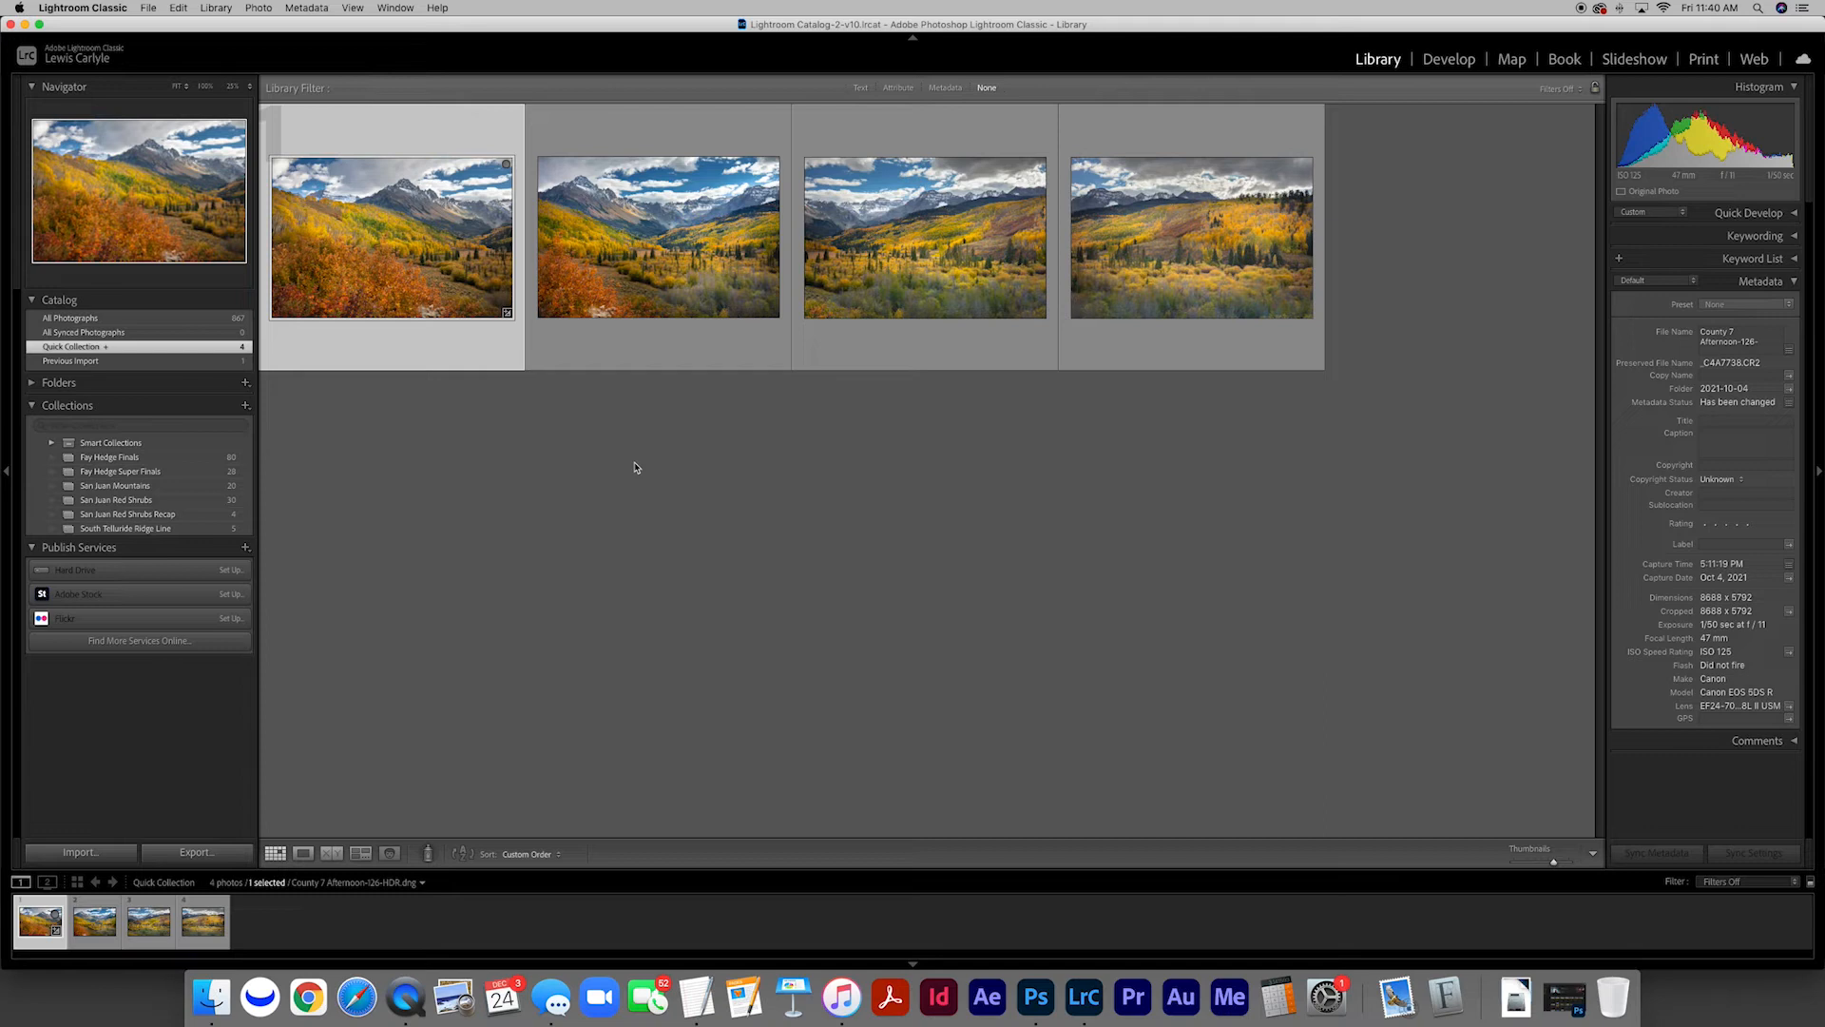
double_click(394, 288)
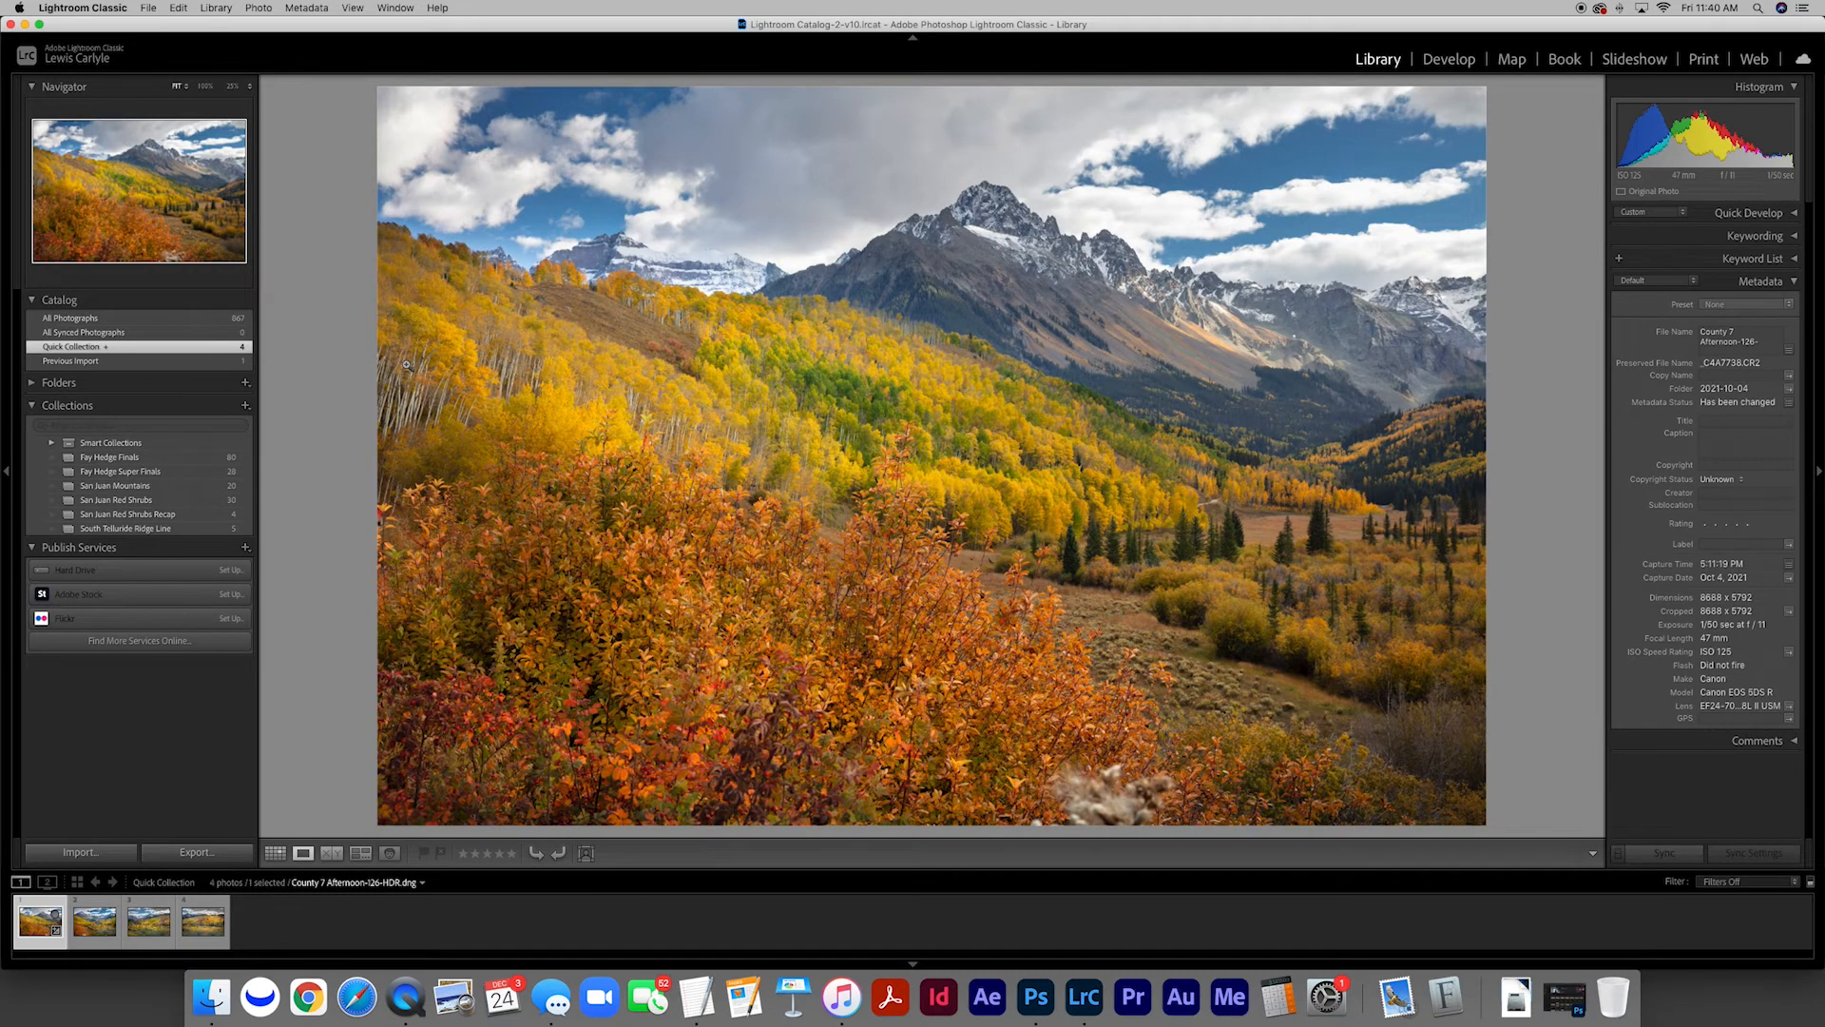
key(Right)
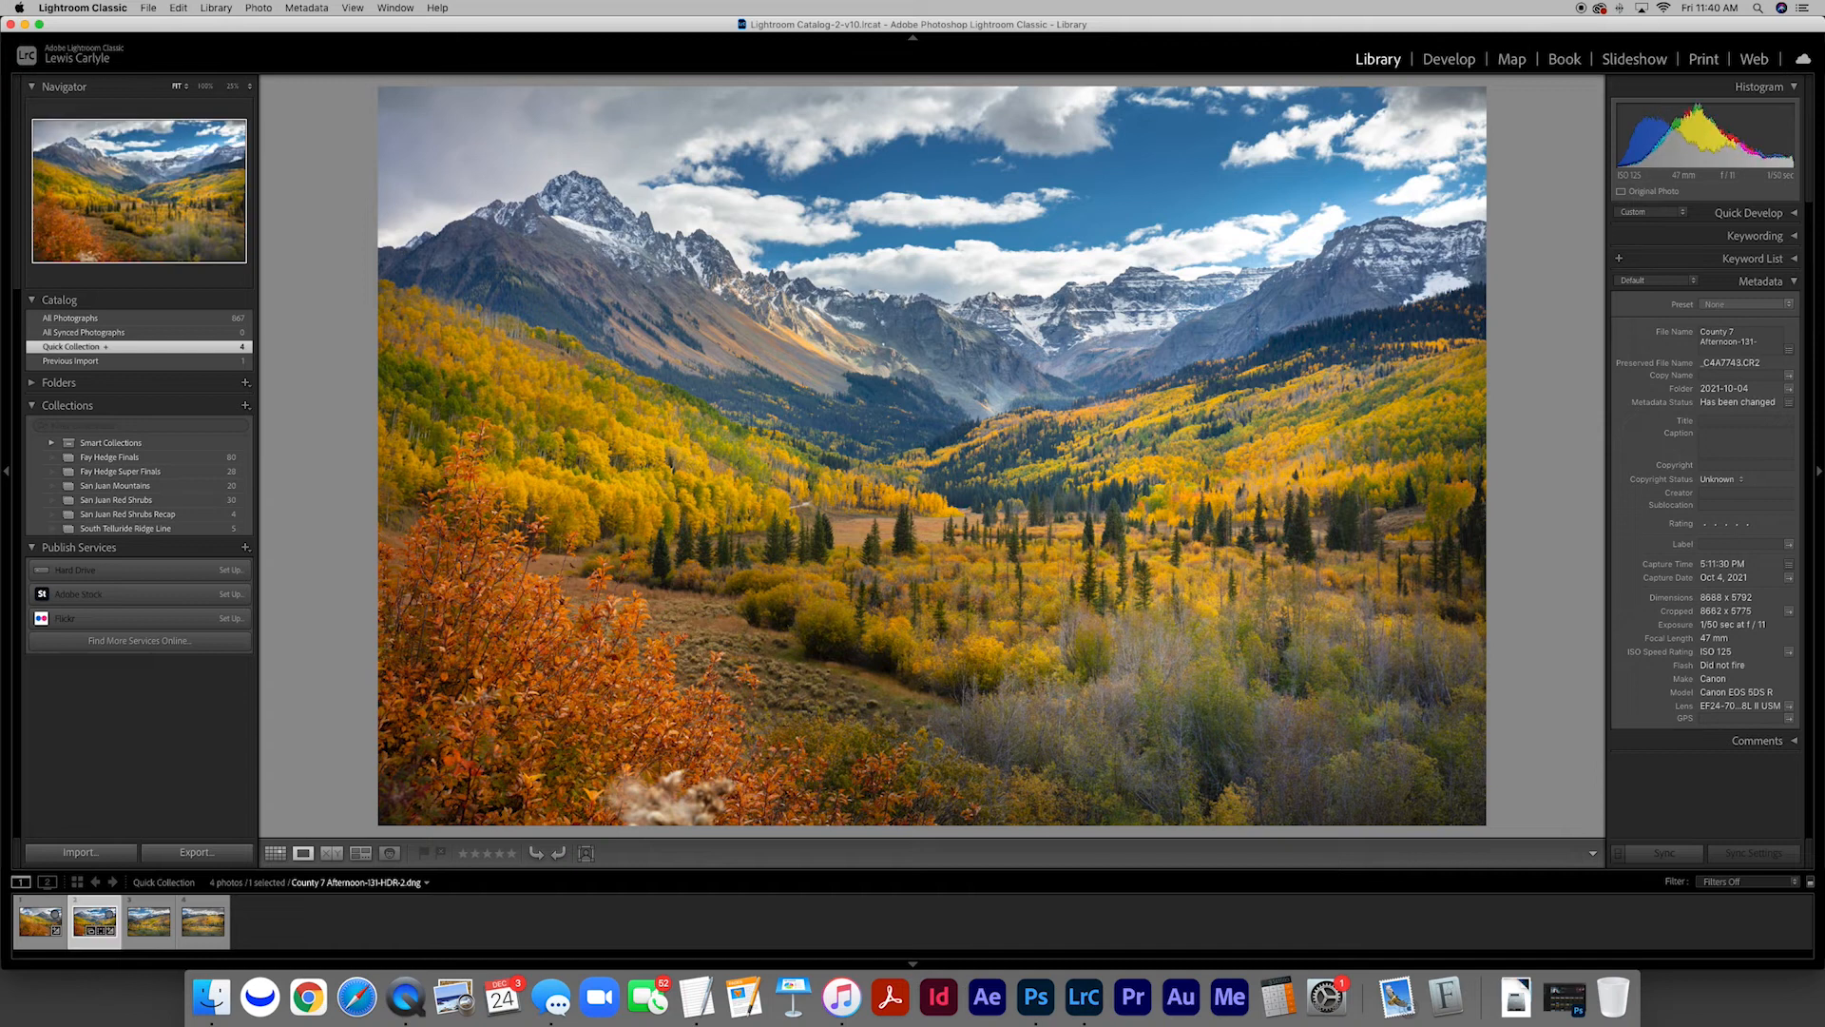
key(Right)
key(Right)
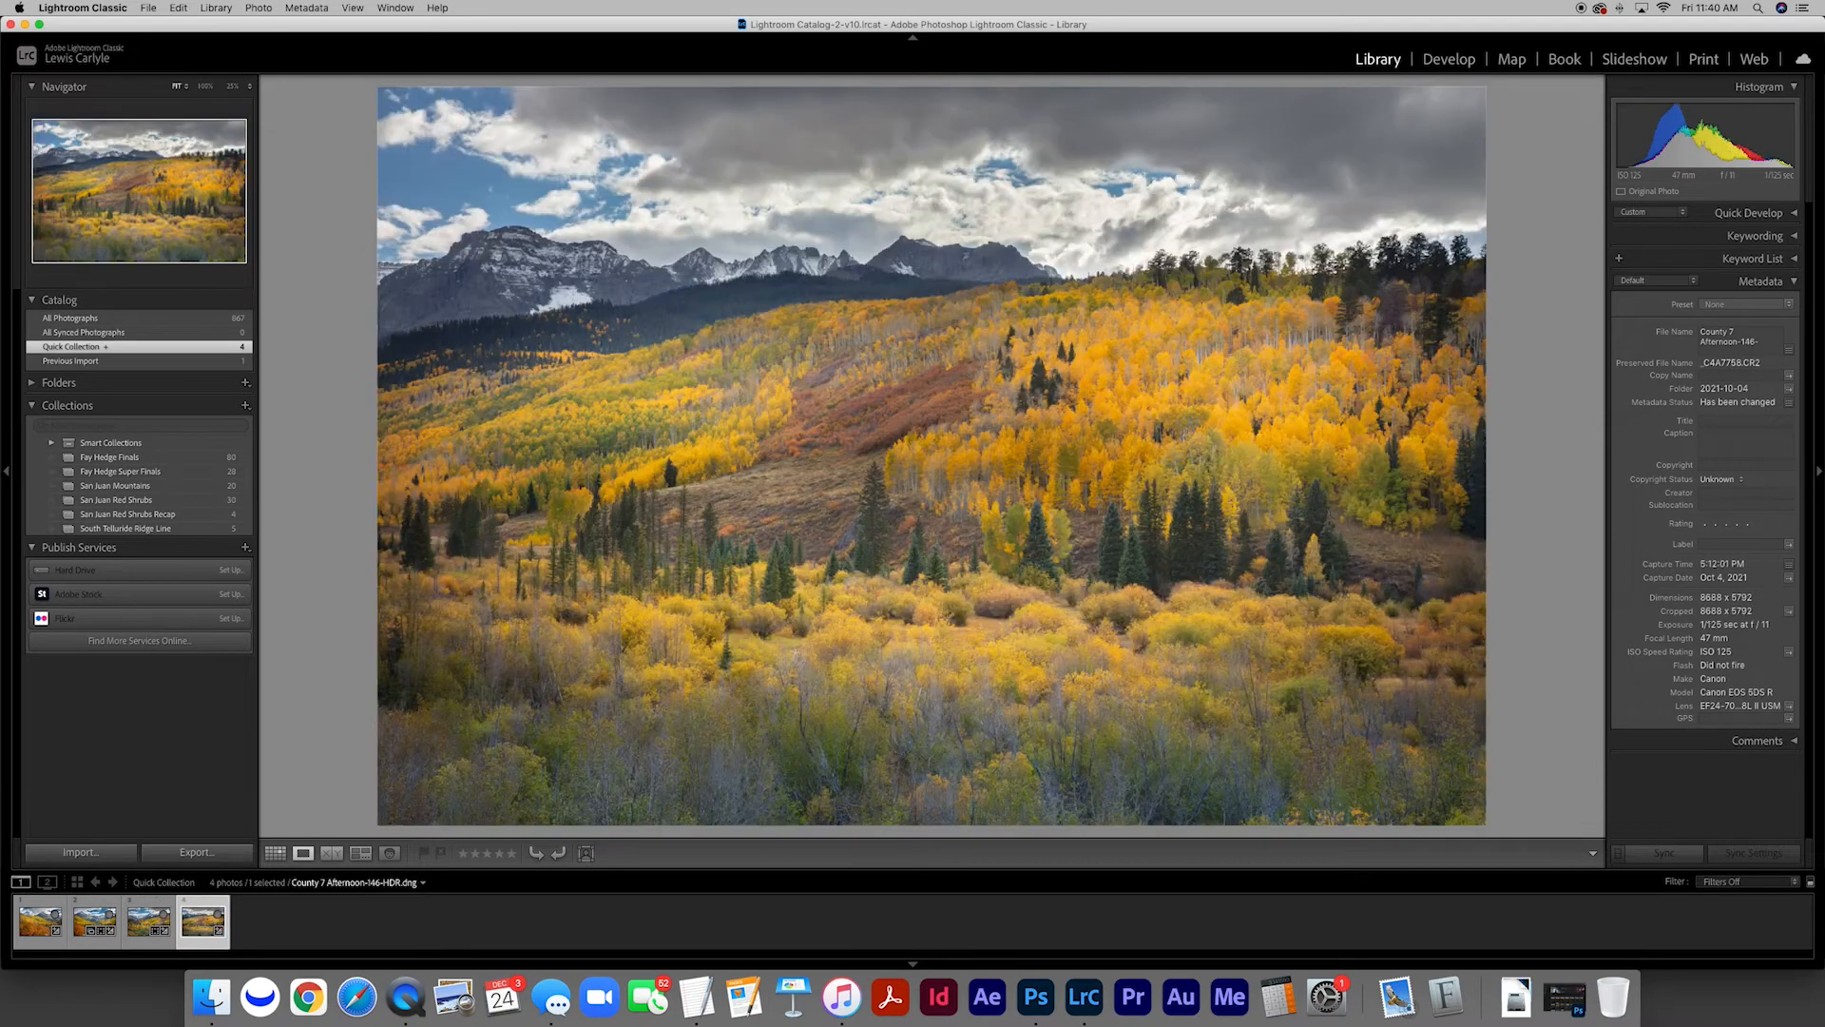
key(g)
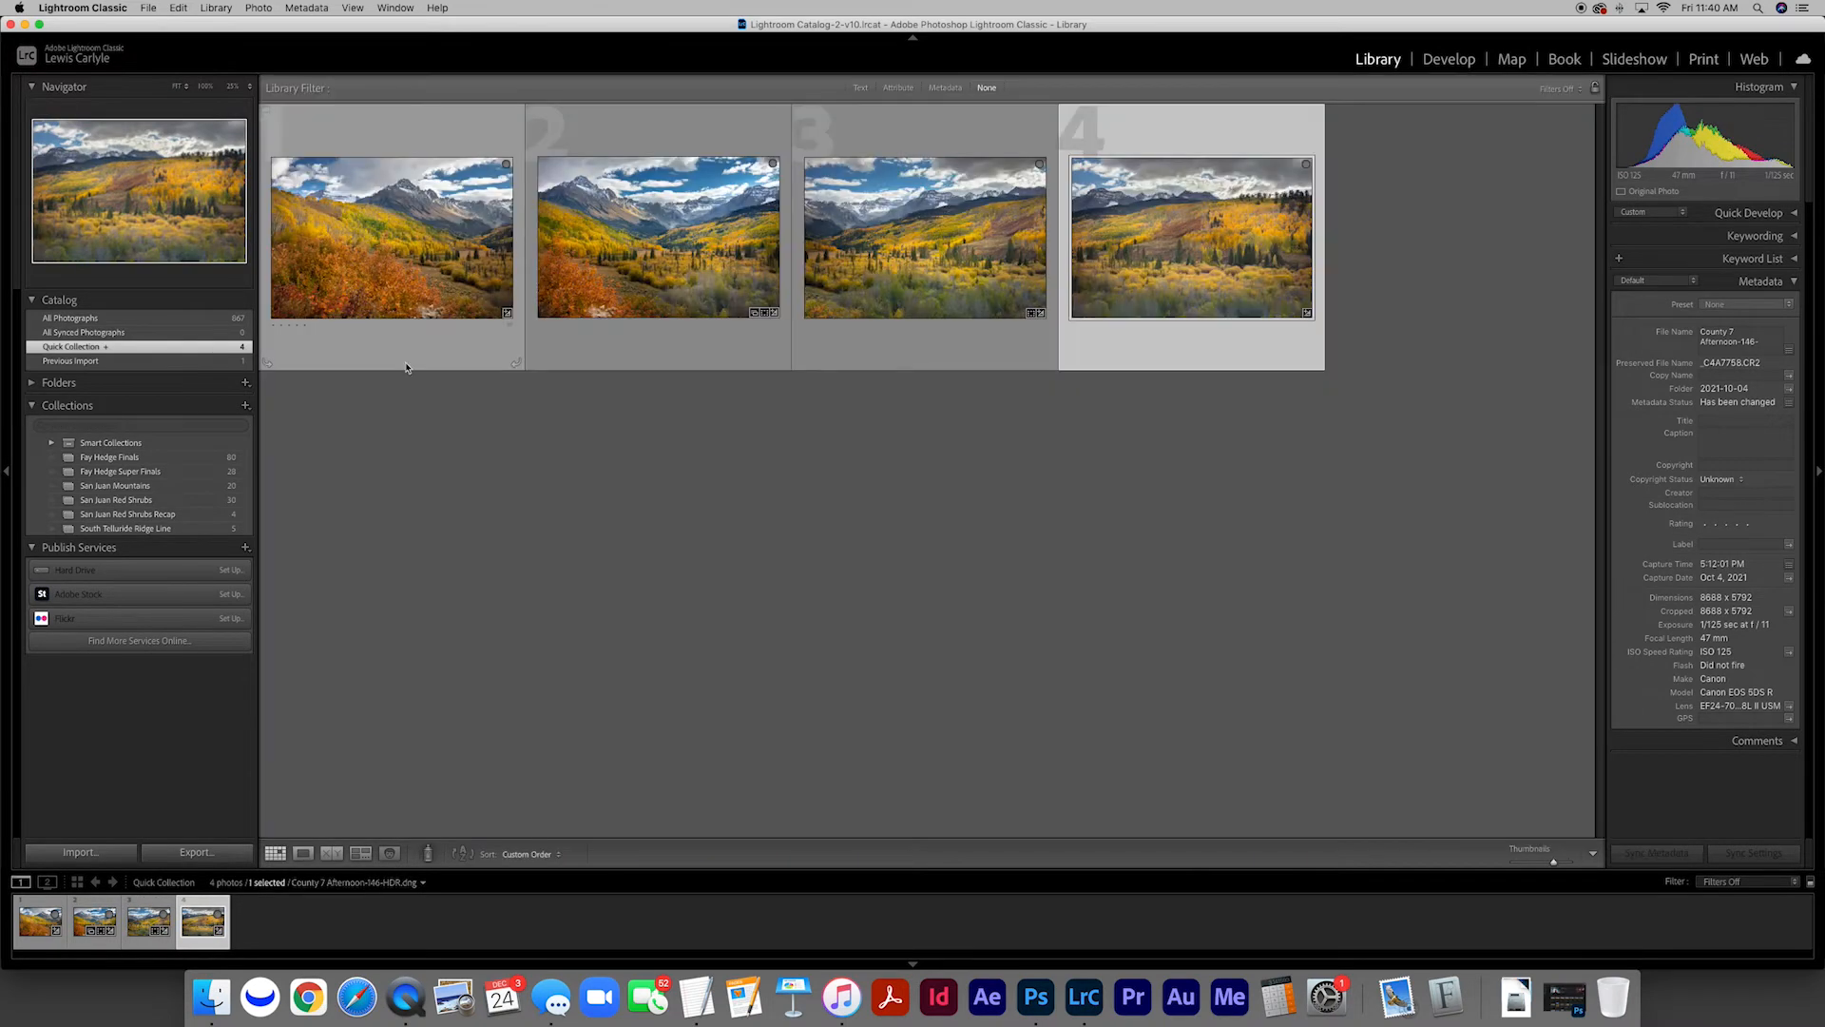
Go through the four overlapping HDR photos in the grid from first to last, and clear the selection
click(399, 255)
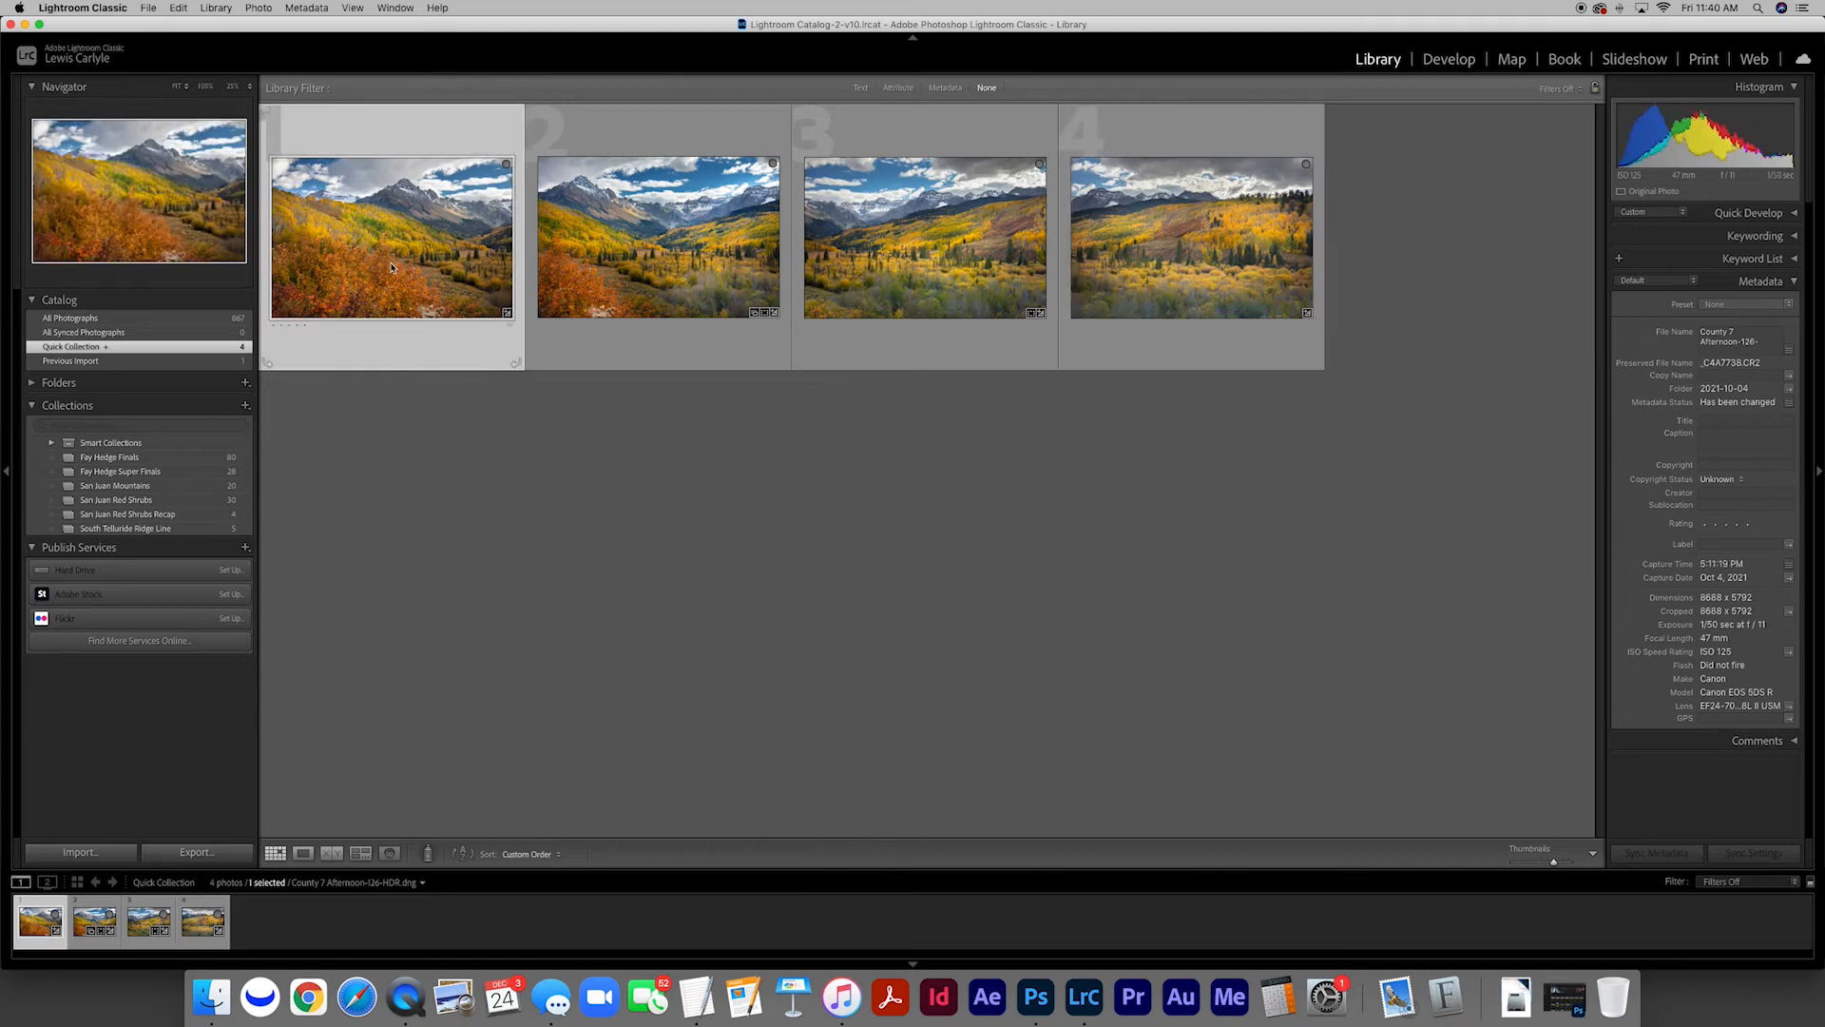
key(Right)
key(Right)
key(Right)
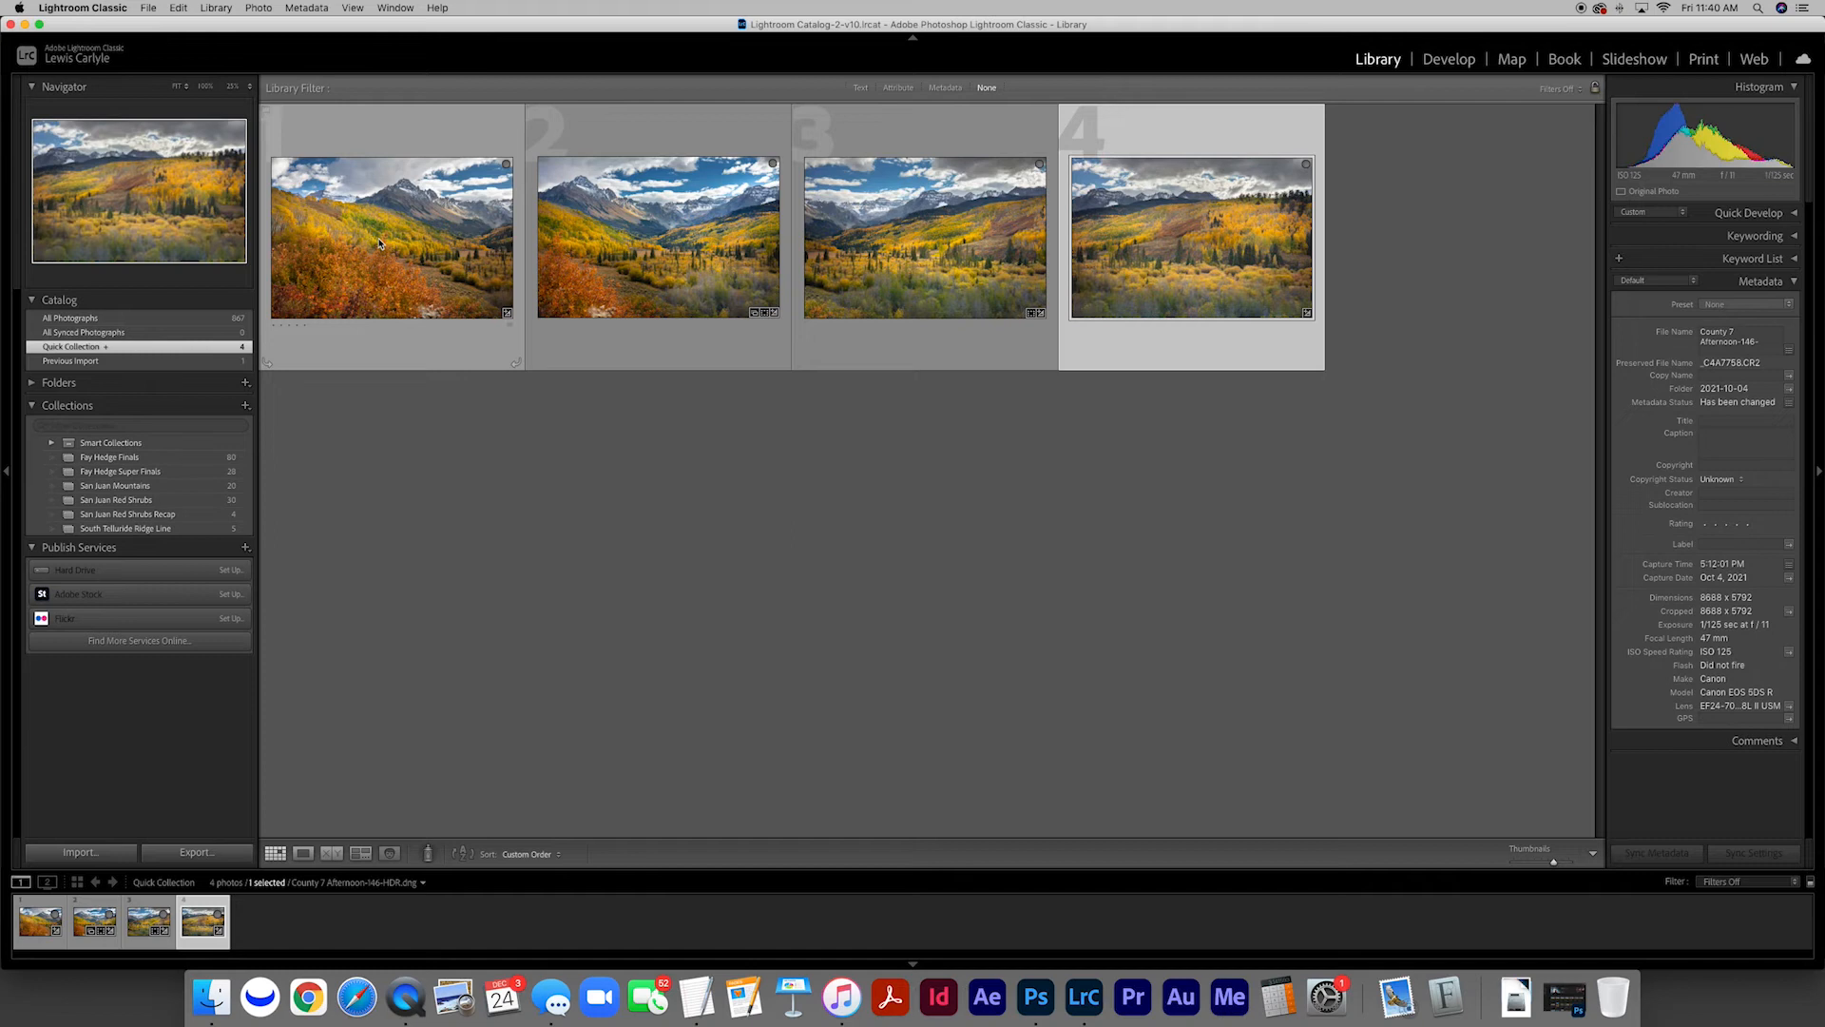
click(427, 454)
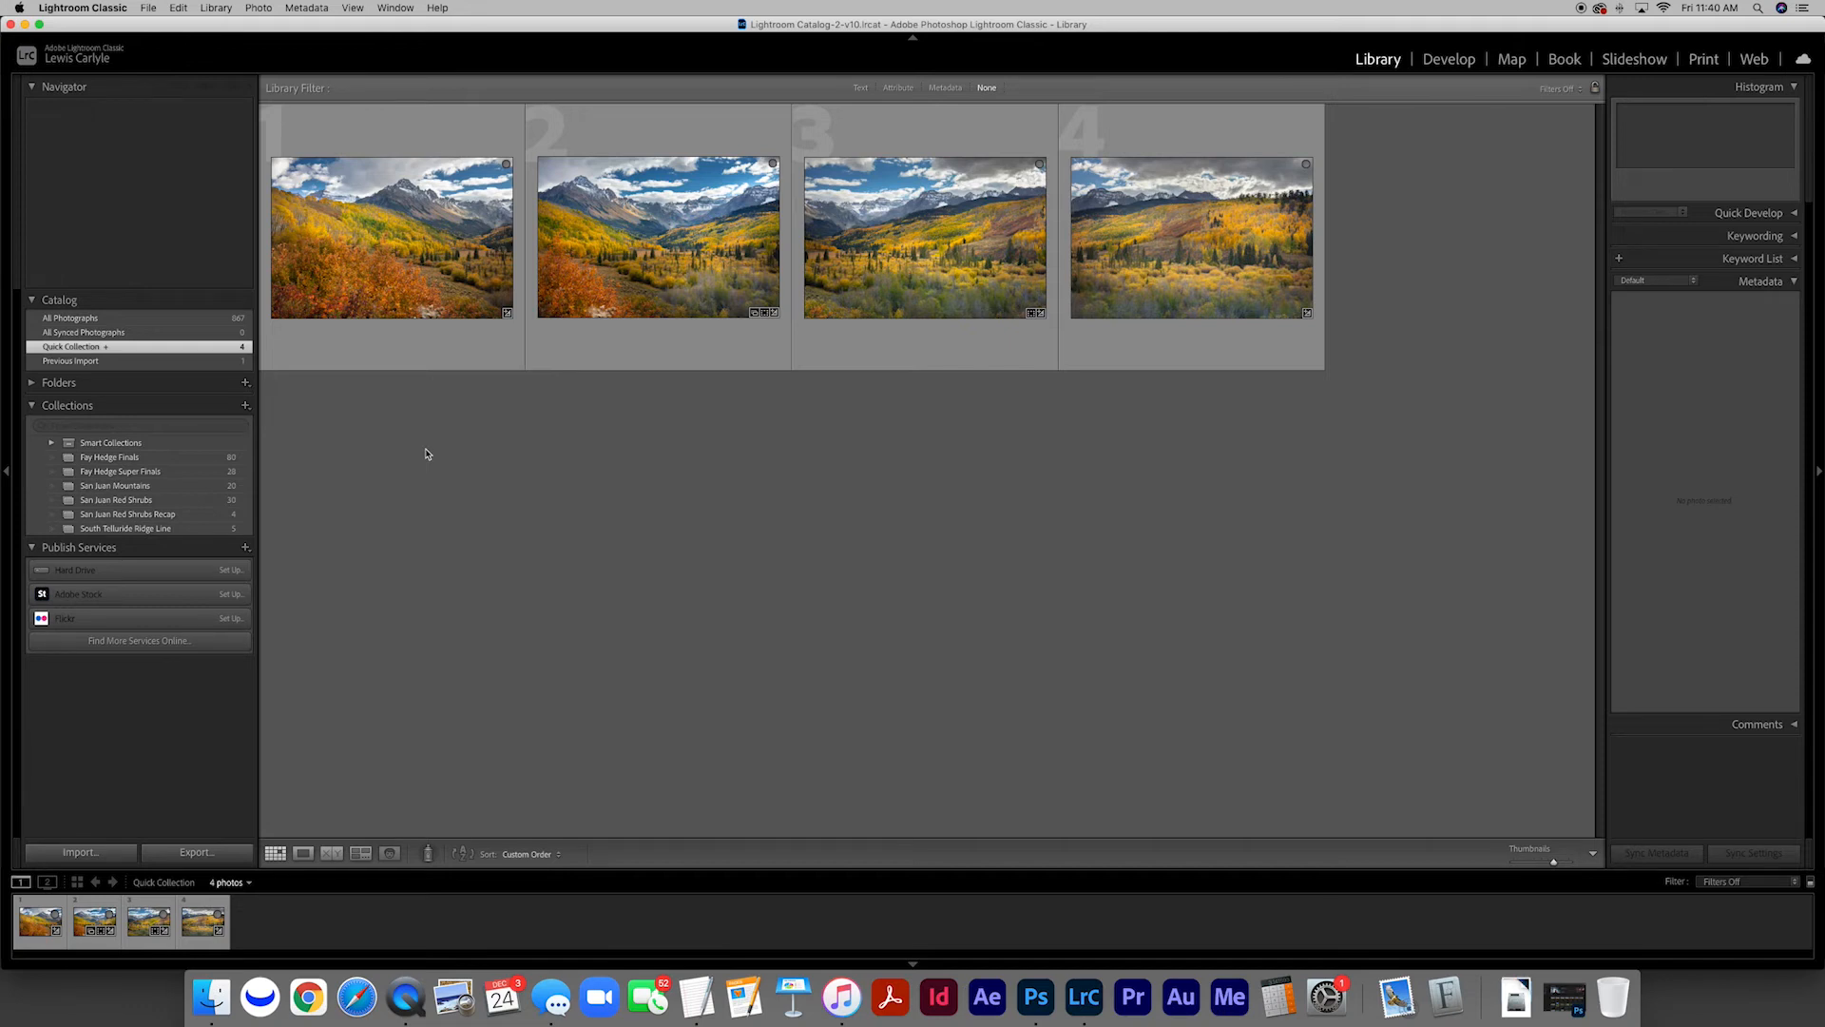
Merge the four overlapping HDR photos into a panorama with Spherical projection and Boundary Warp set to 100
click(460, 298)
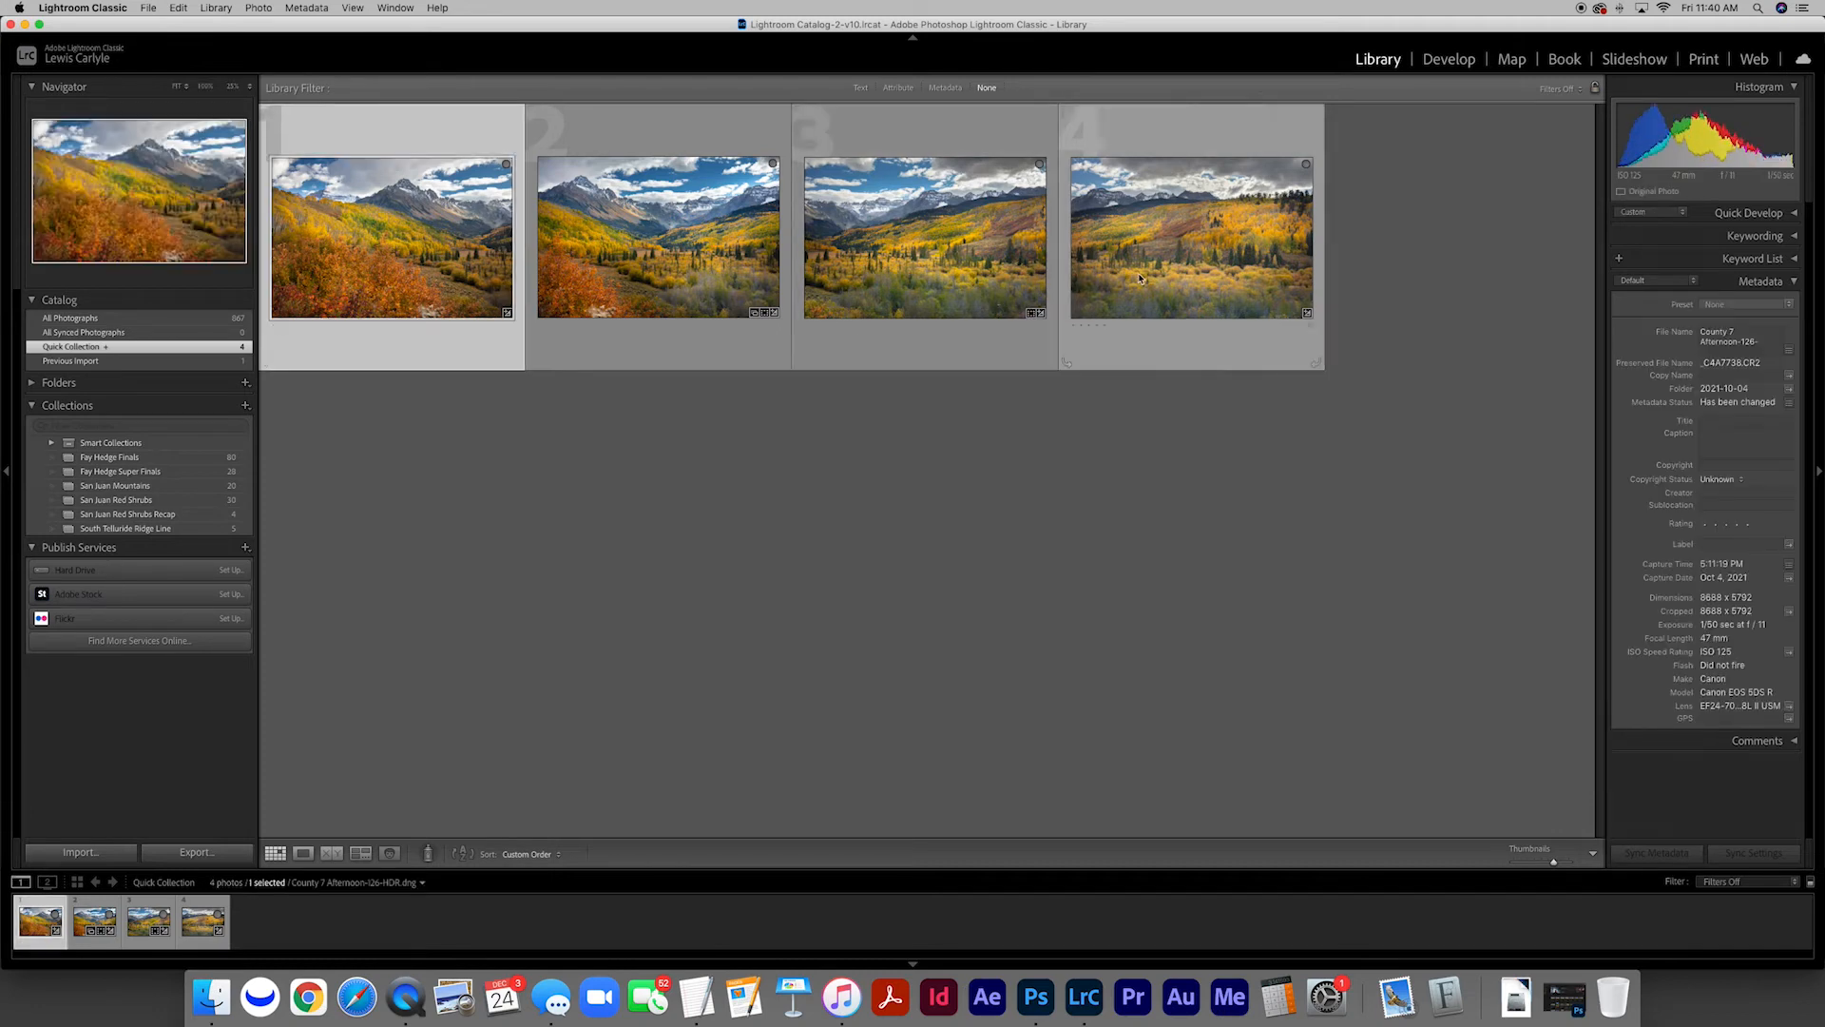
shift+click(1086, 285)
right_click(953, 269)
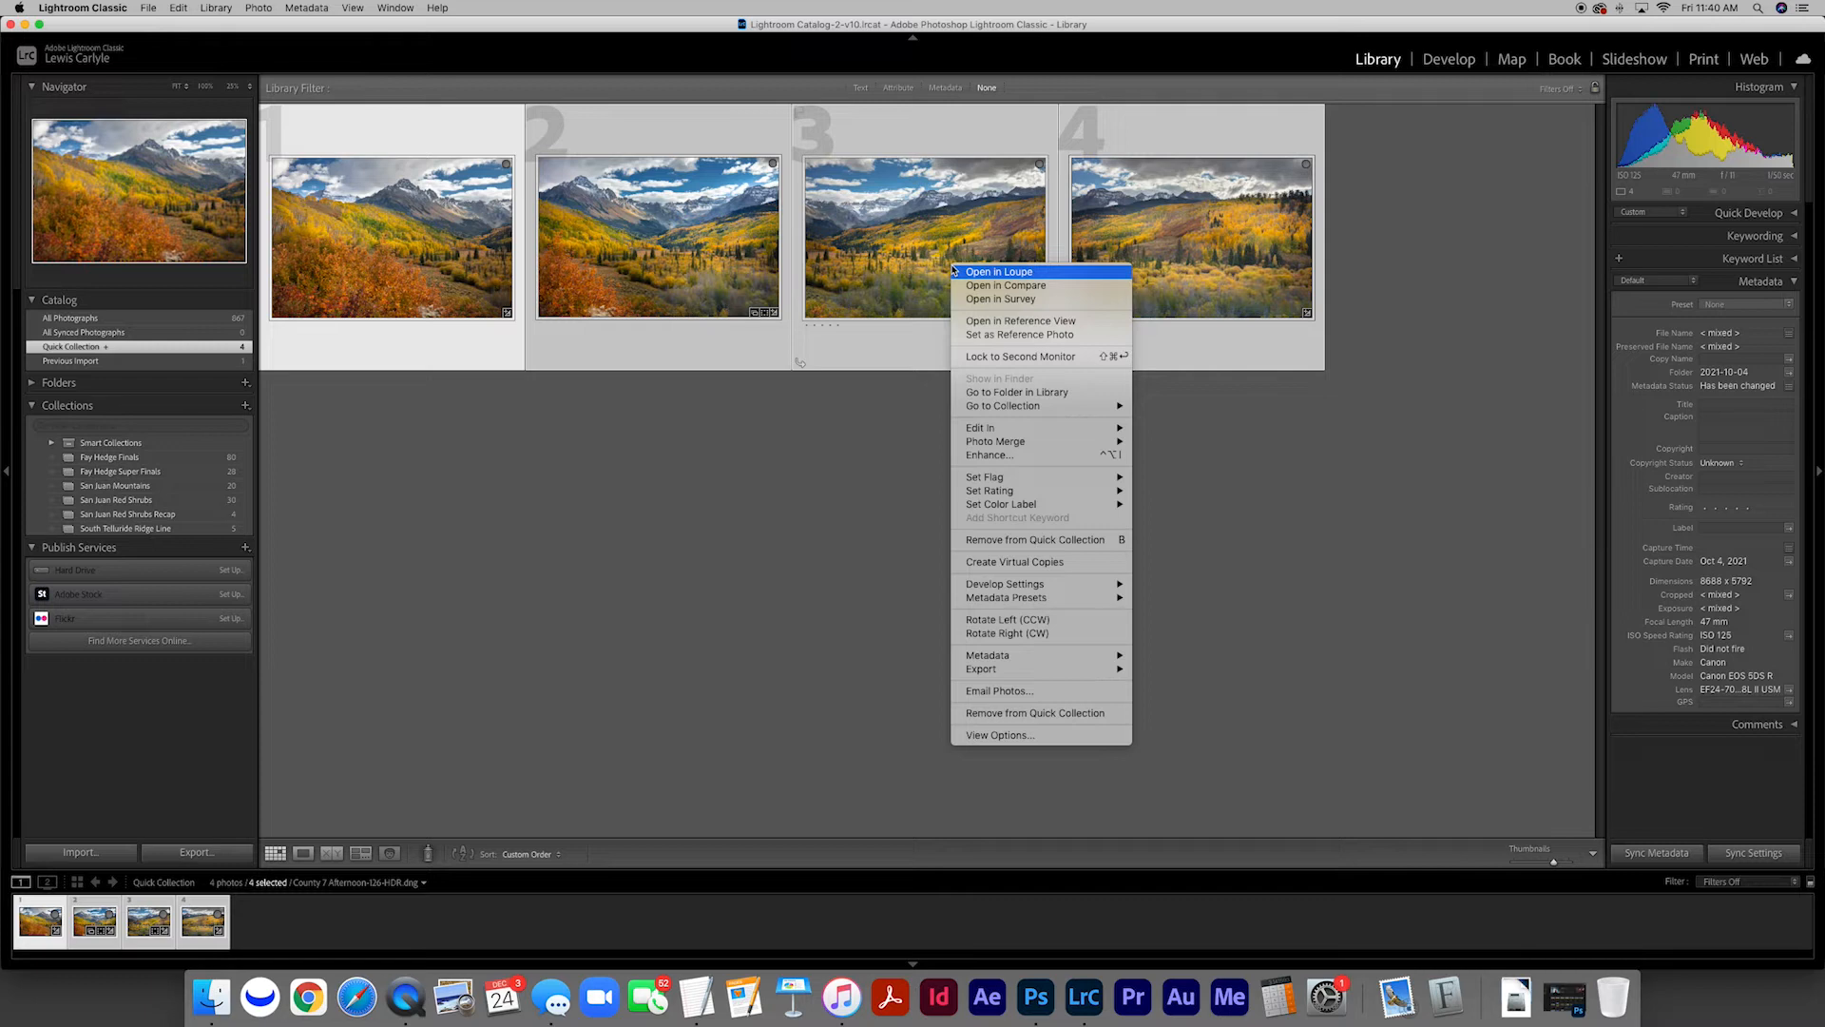
mouse_move(1049, 443)
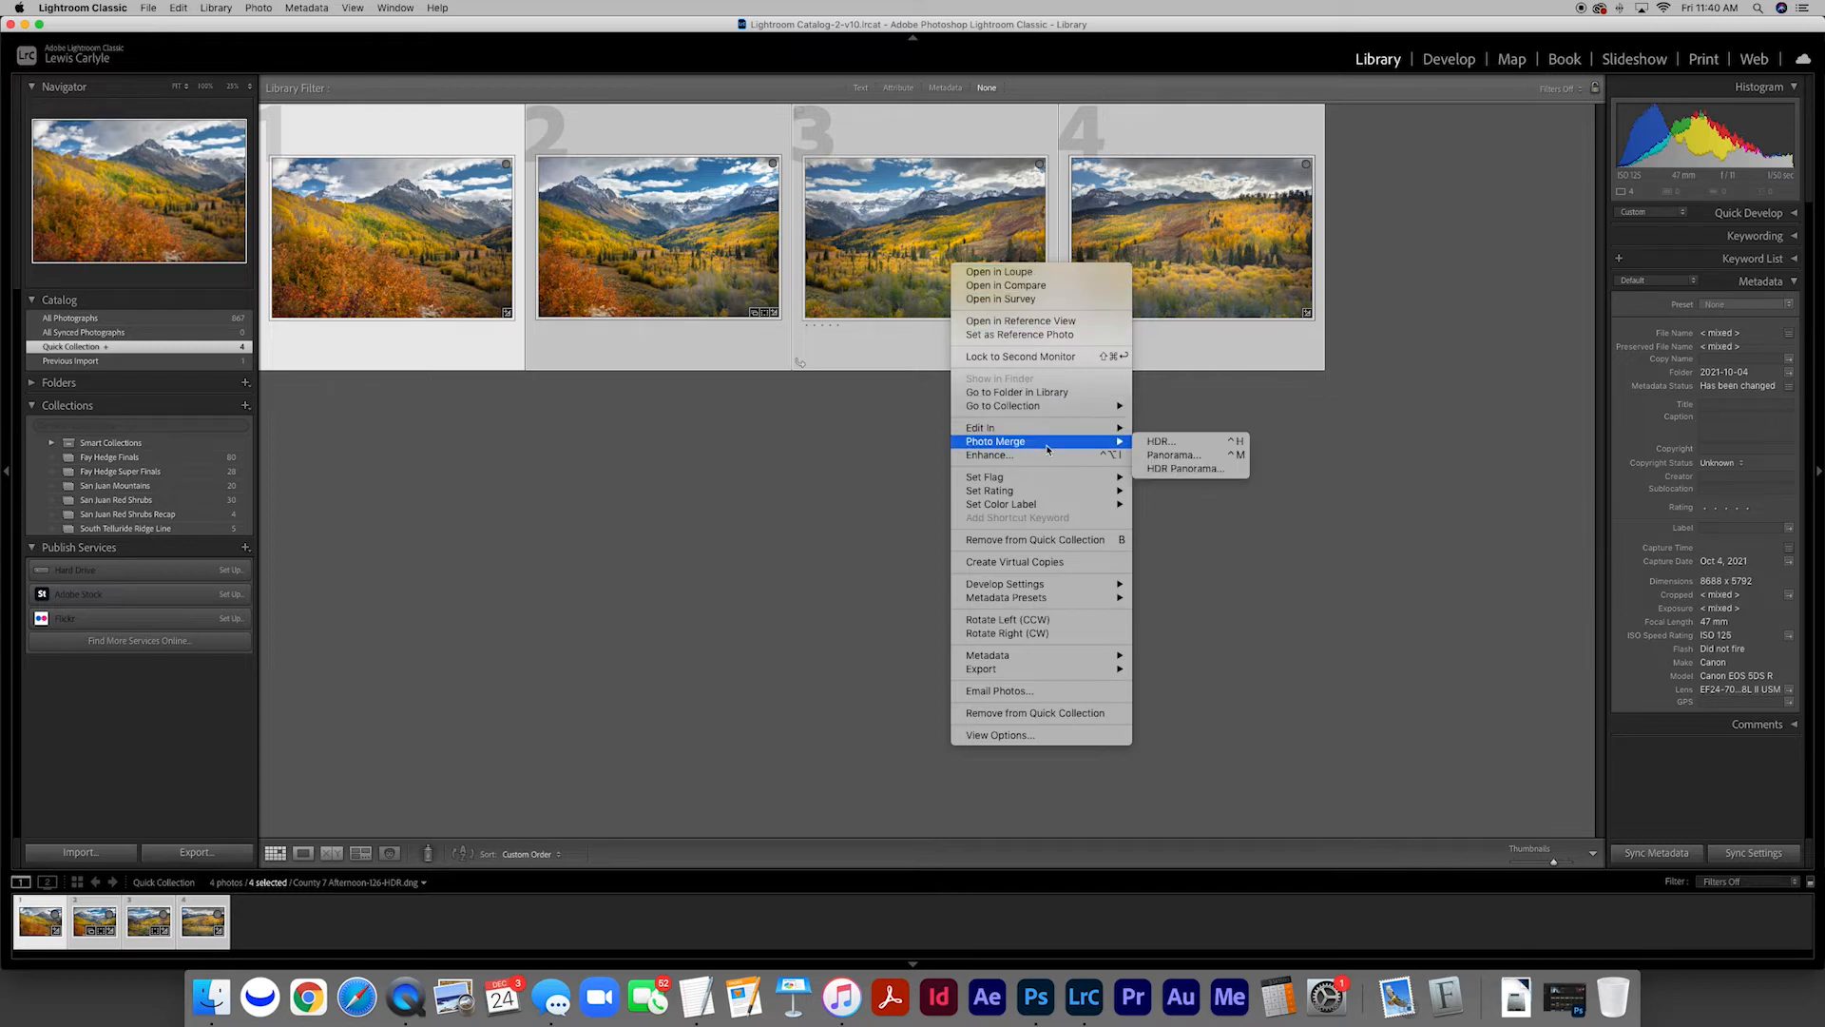
click(1175, 456)
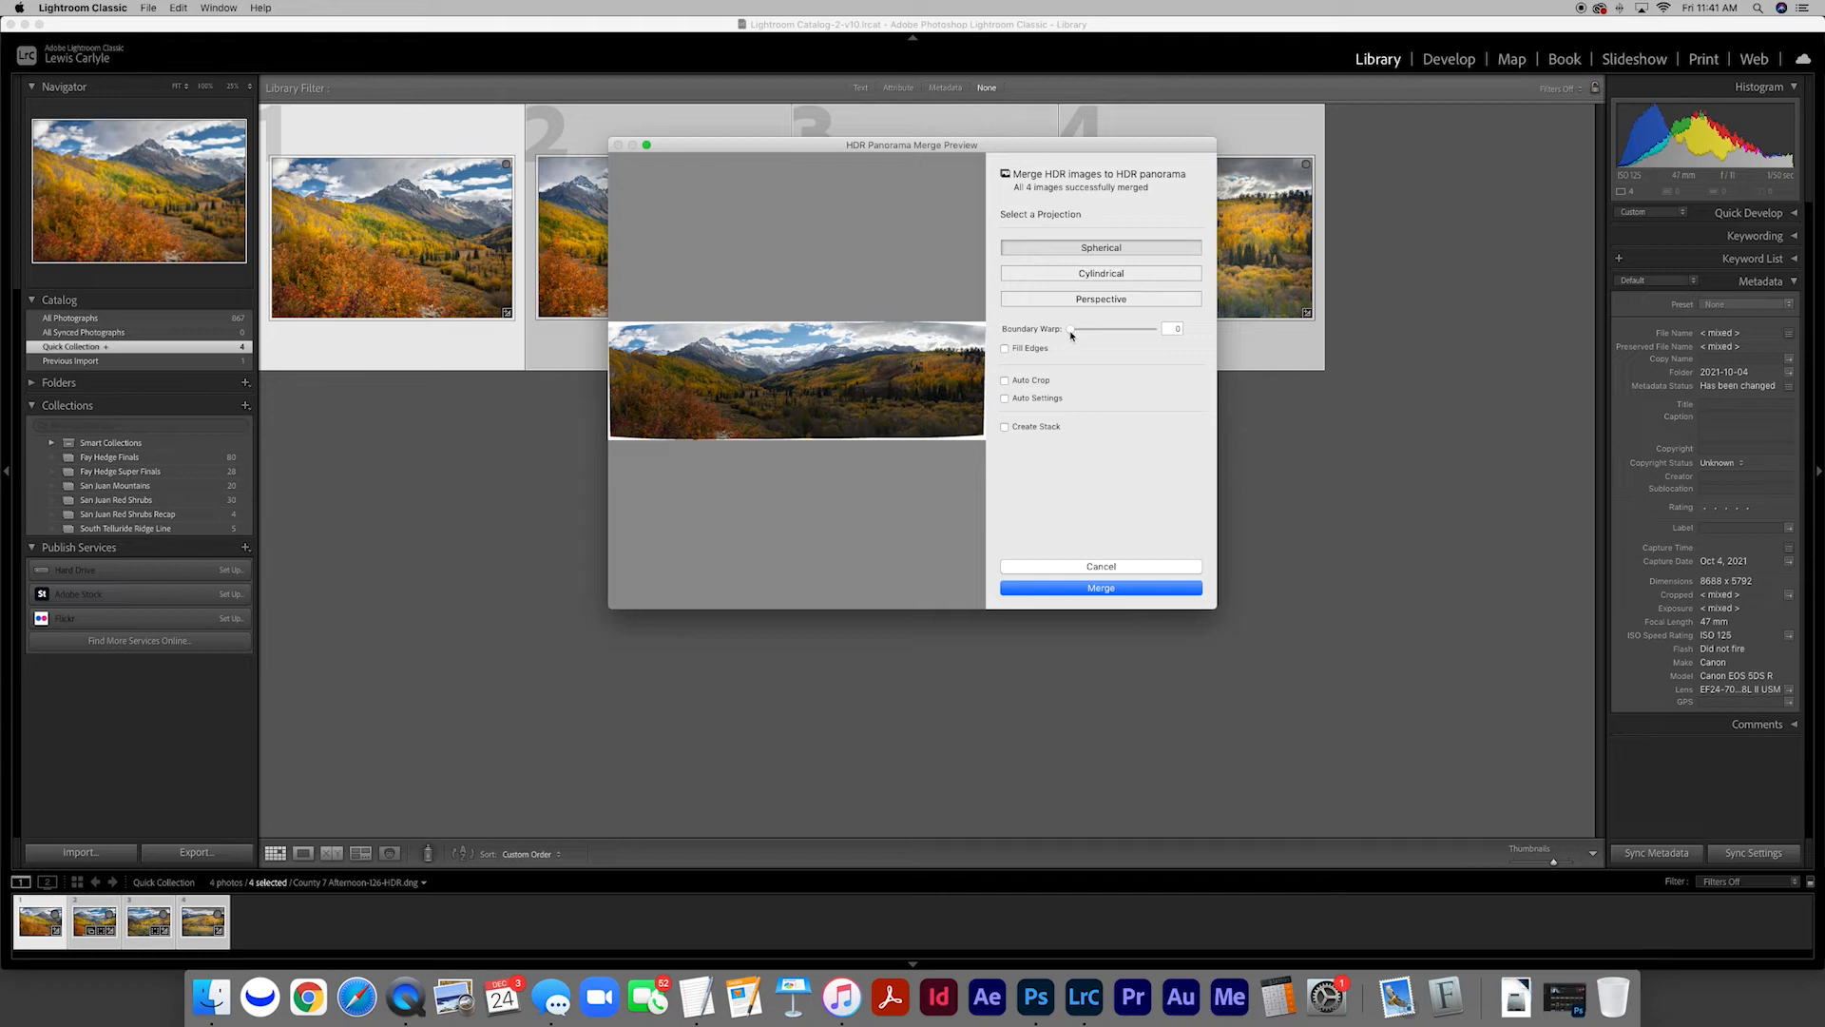
drag(1070, 332, 1171, 331)
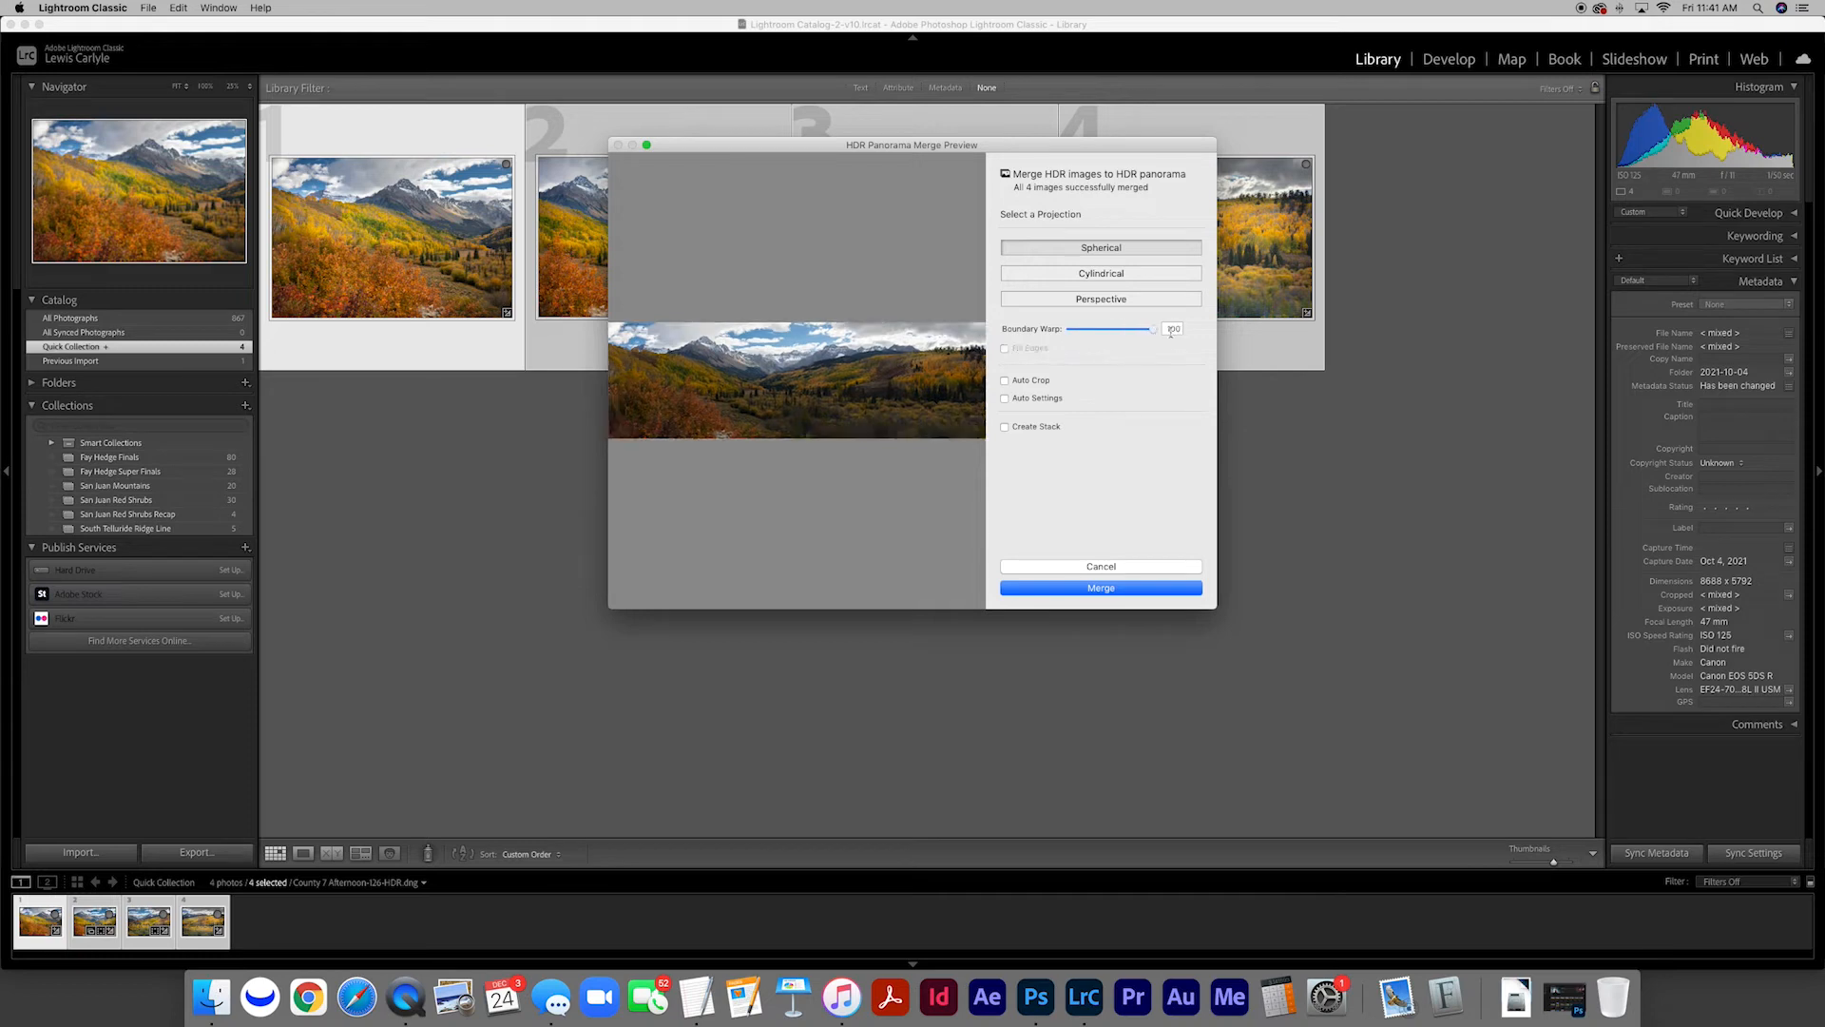
click(1105, 588)
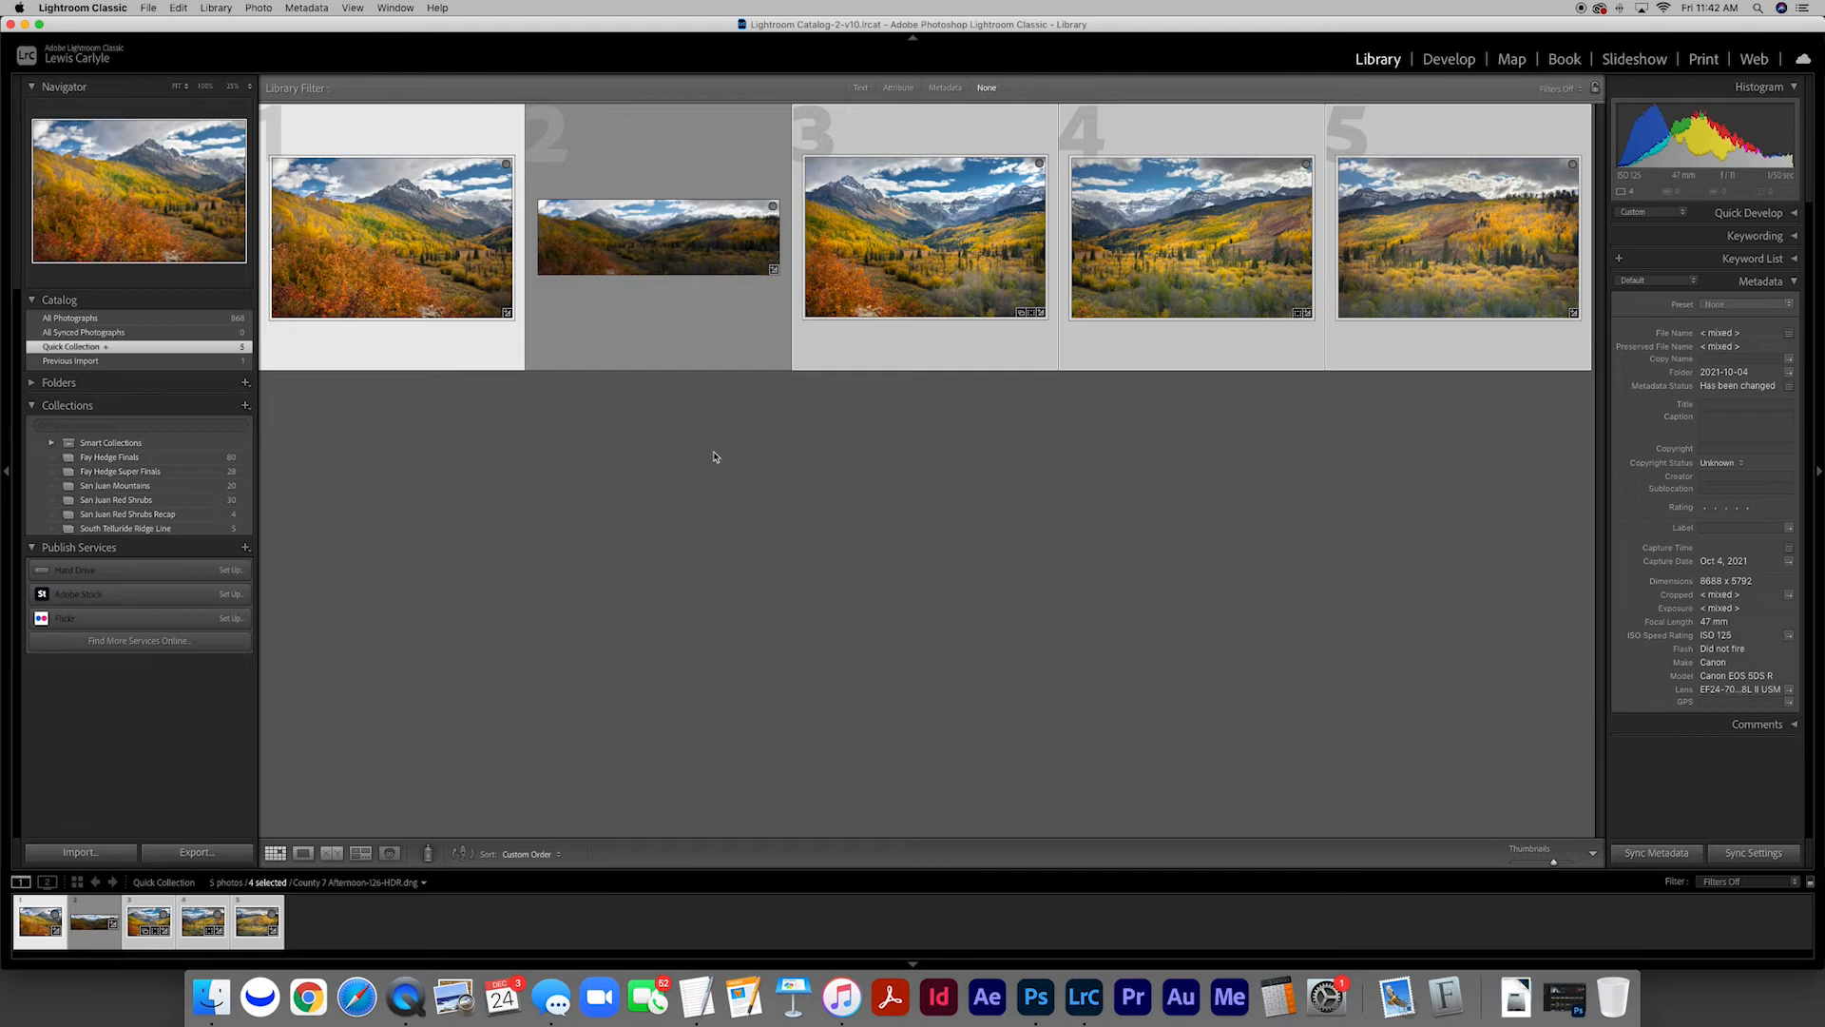
View the merged panorama at full view and examine its Basic, Tone Curve and HSL settings in Develop
click(671, 434)
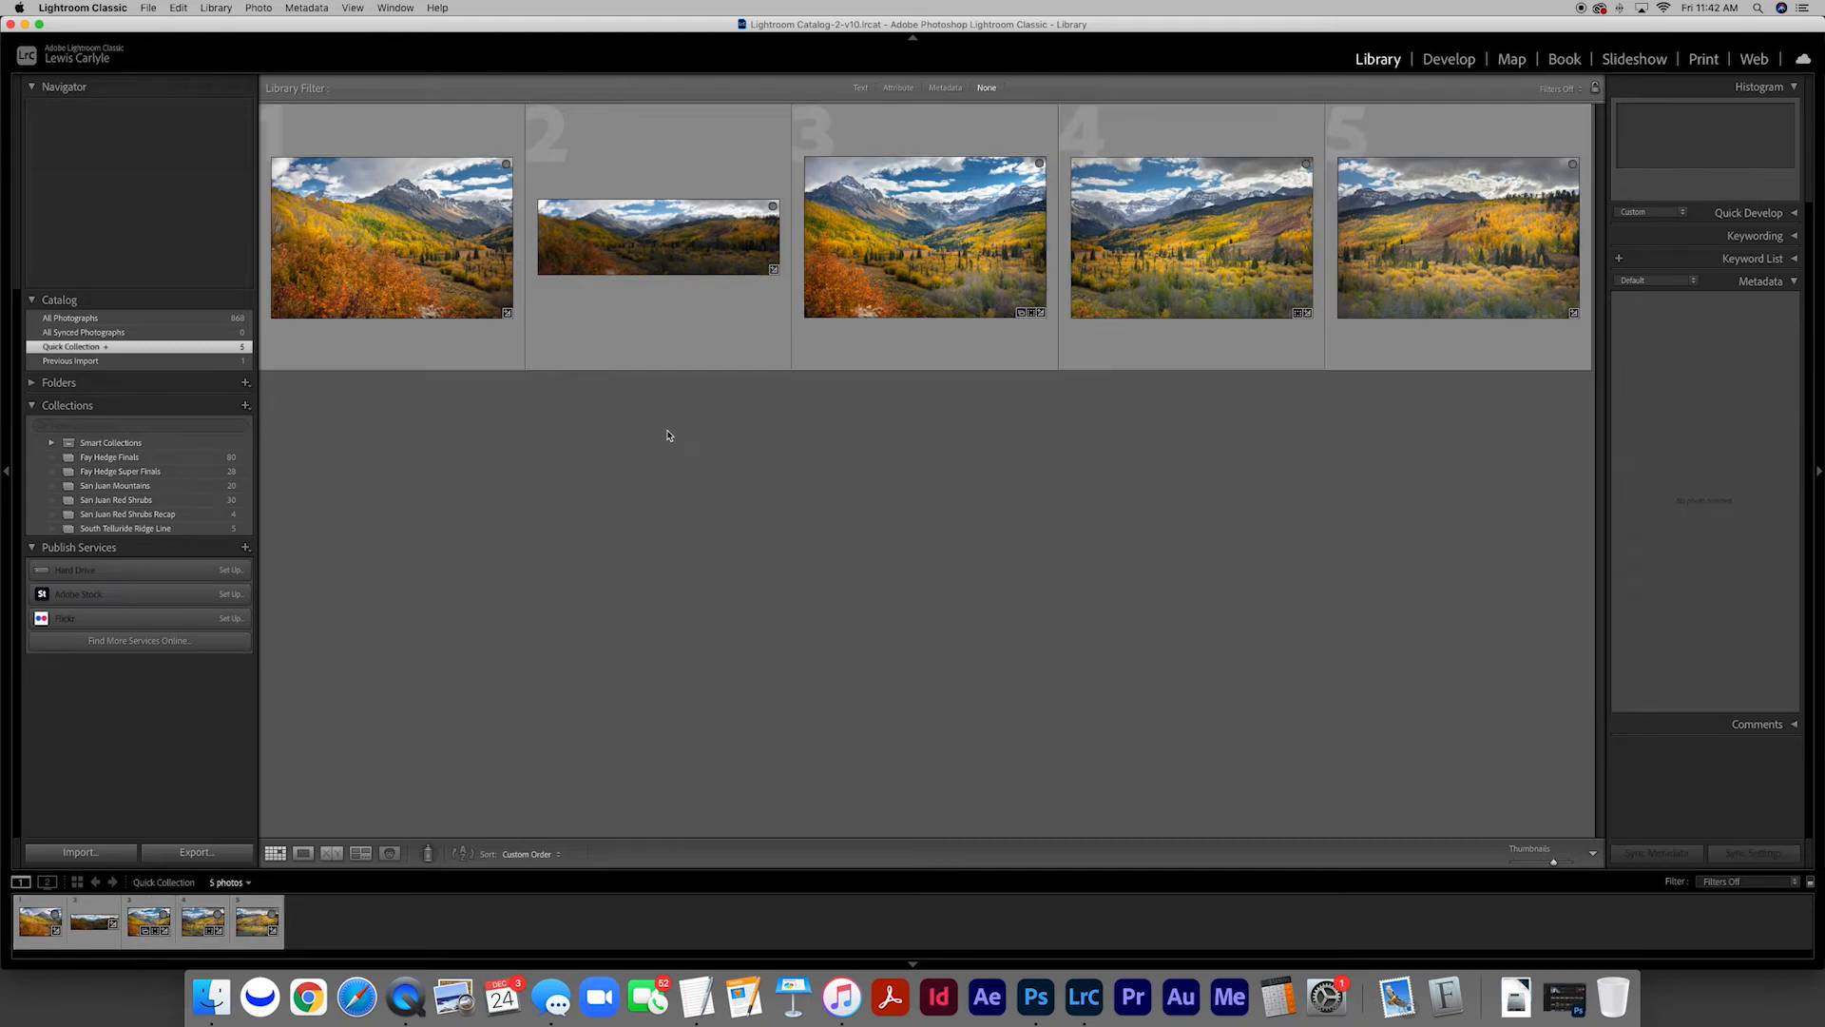
double_click(670, 257)
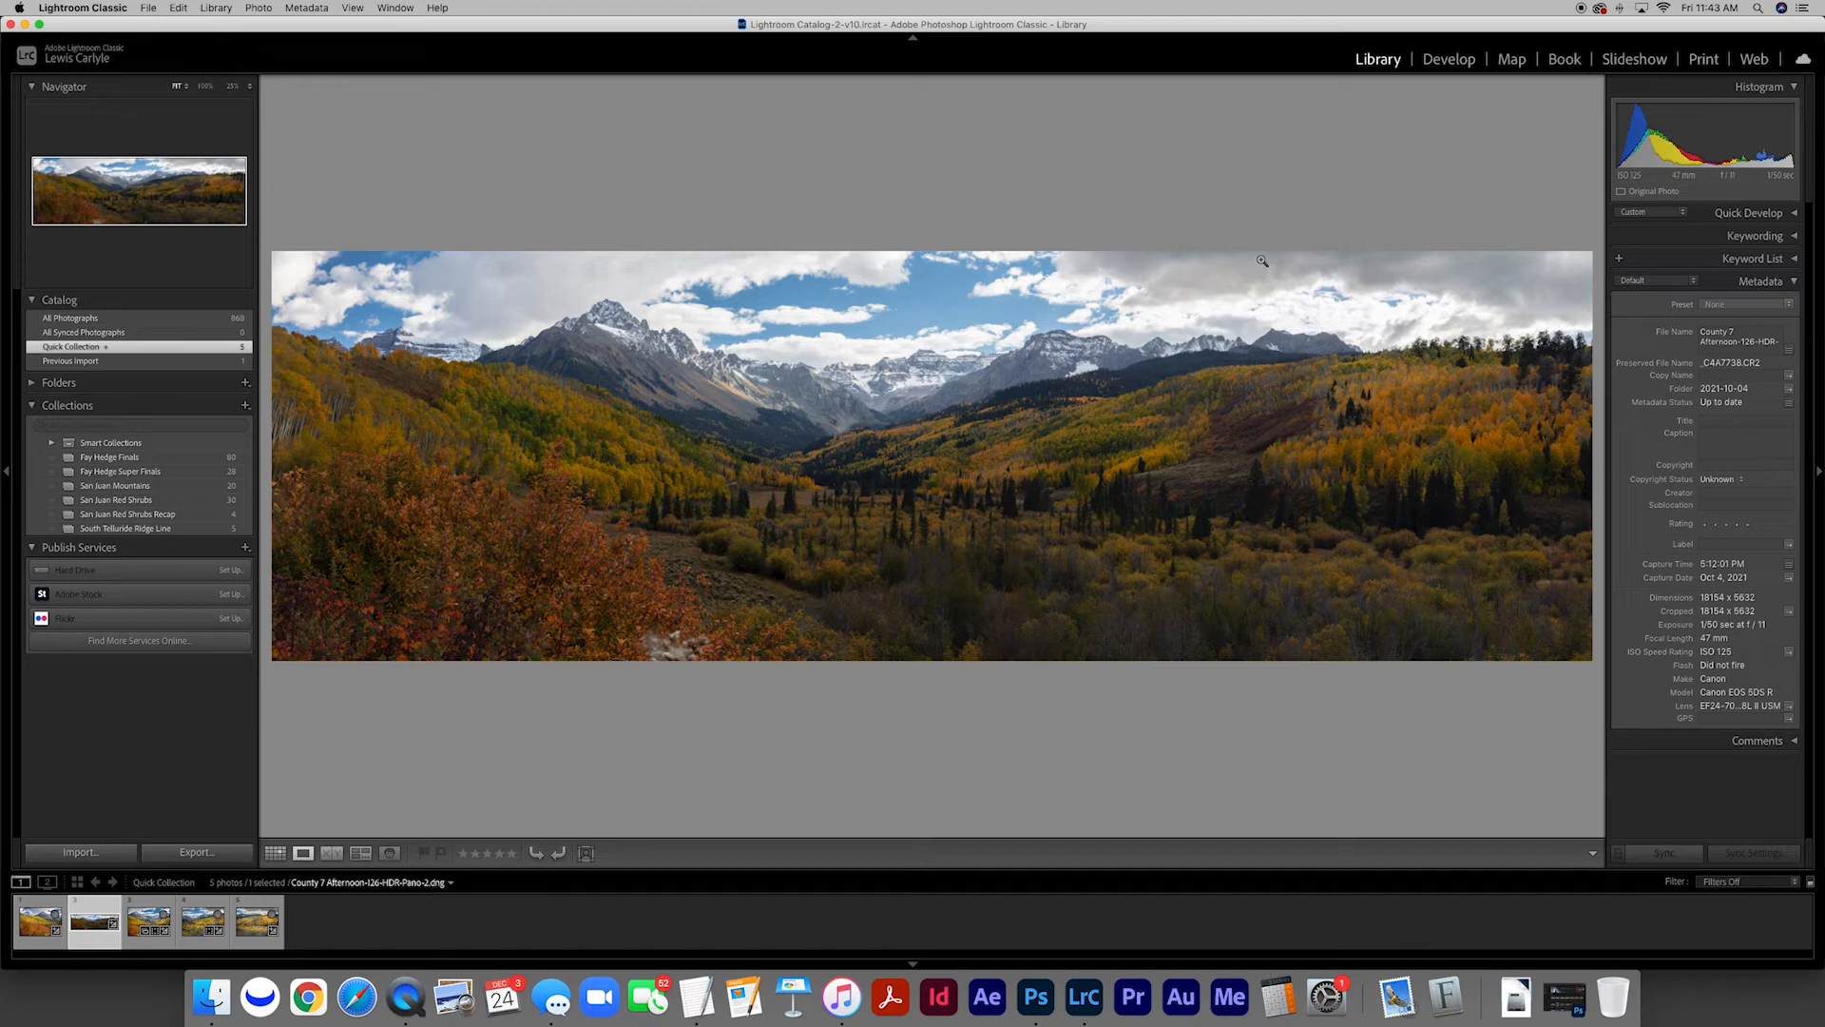
click(1457, 59)
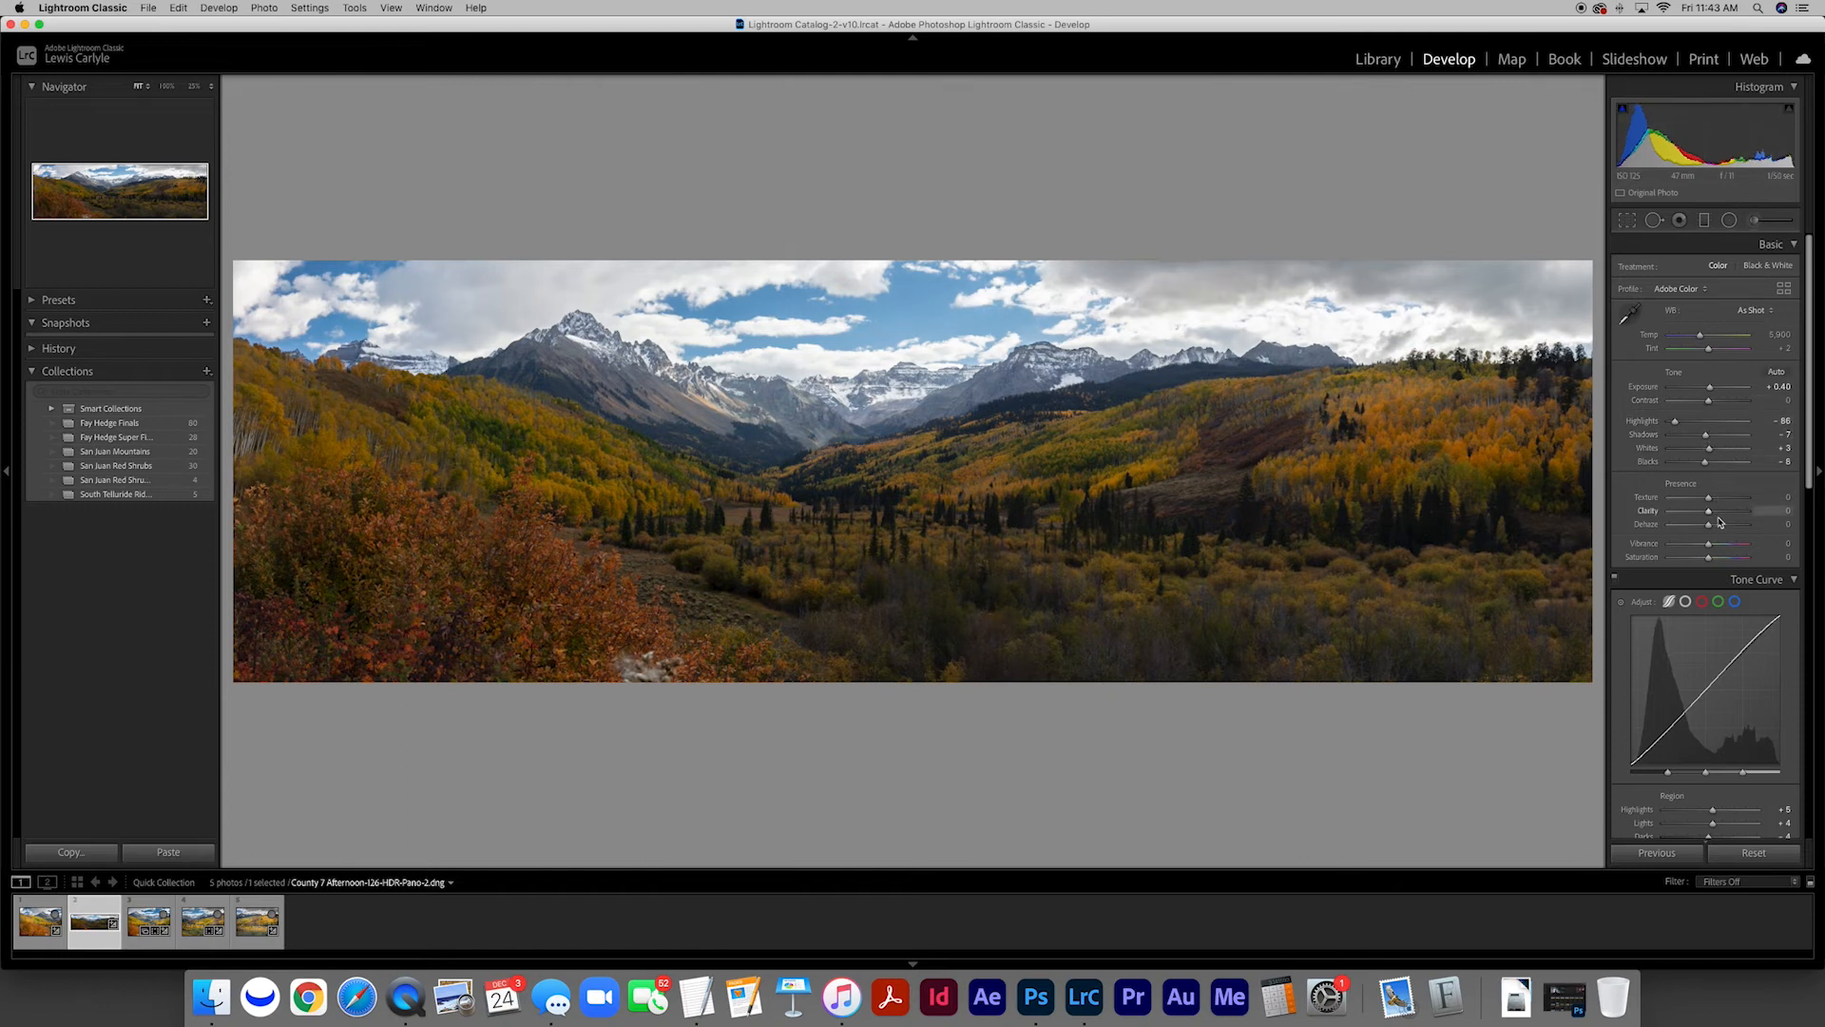
scroll(1705, 442, down, 1)
scroll(1707, 440, down, 10)
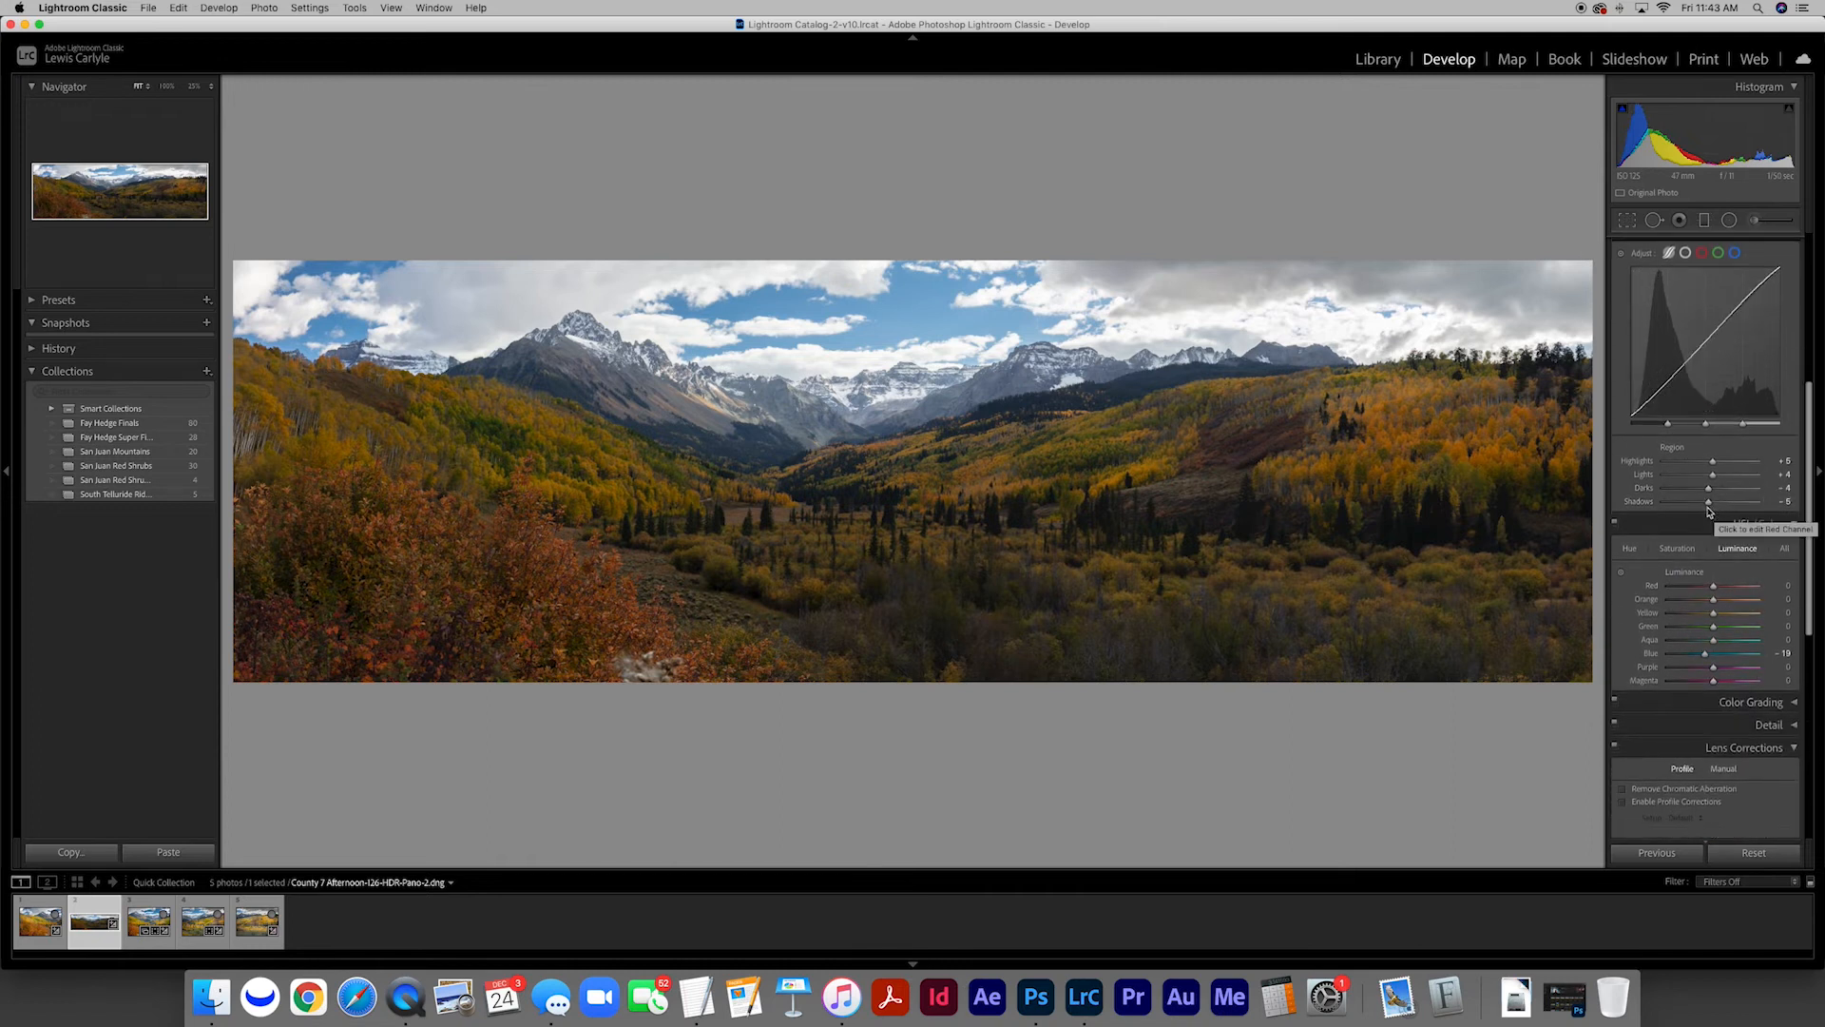
scroll(1711, 504, up, 10)
scroll(1705, 507, up, 1)
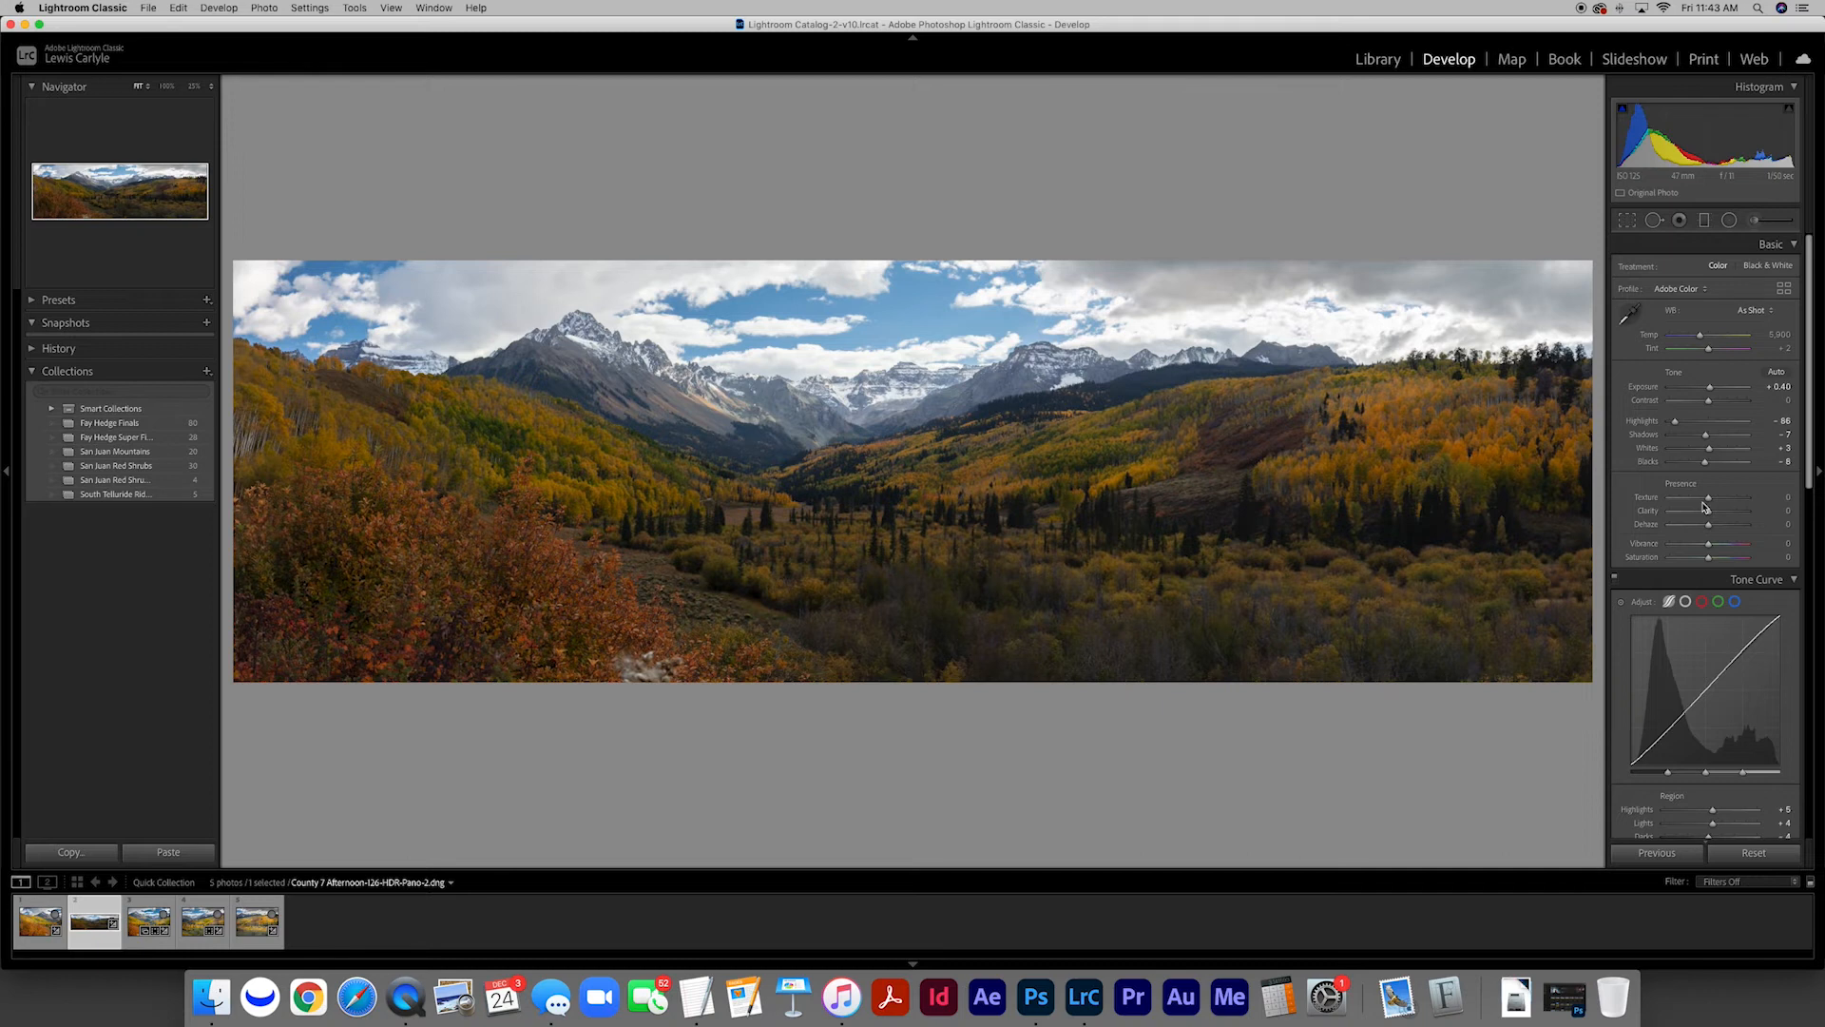
Move the panorama to the end of the photo grid, and view all five images one after another at full view
key(g)
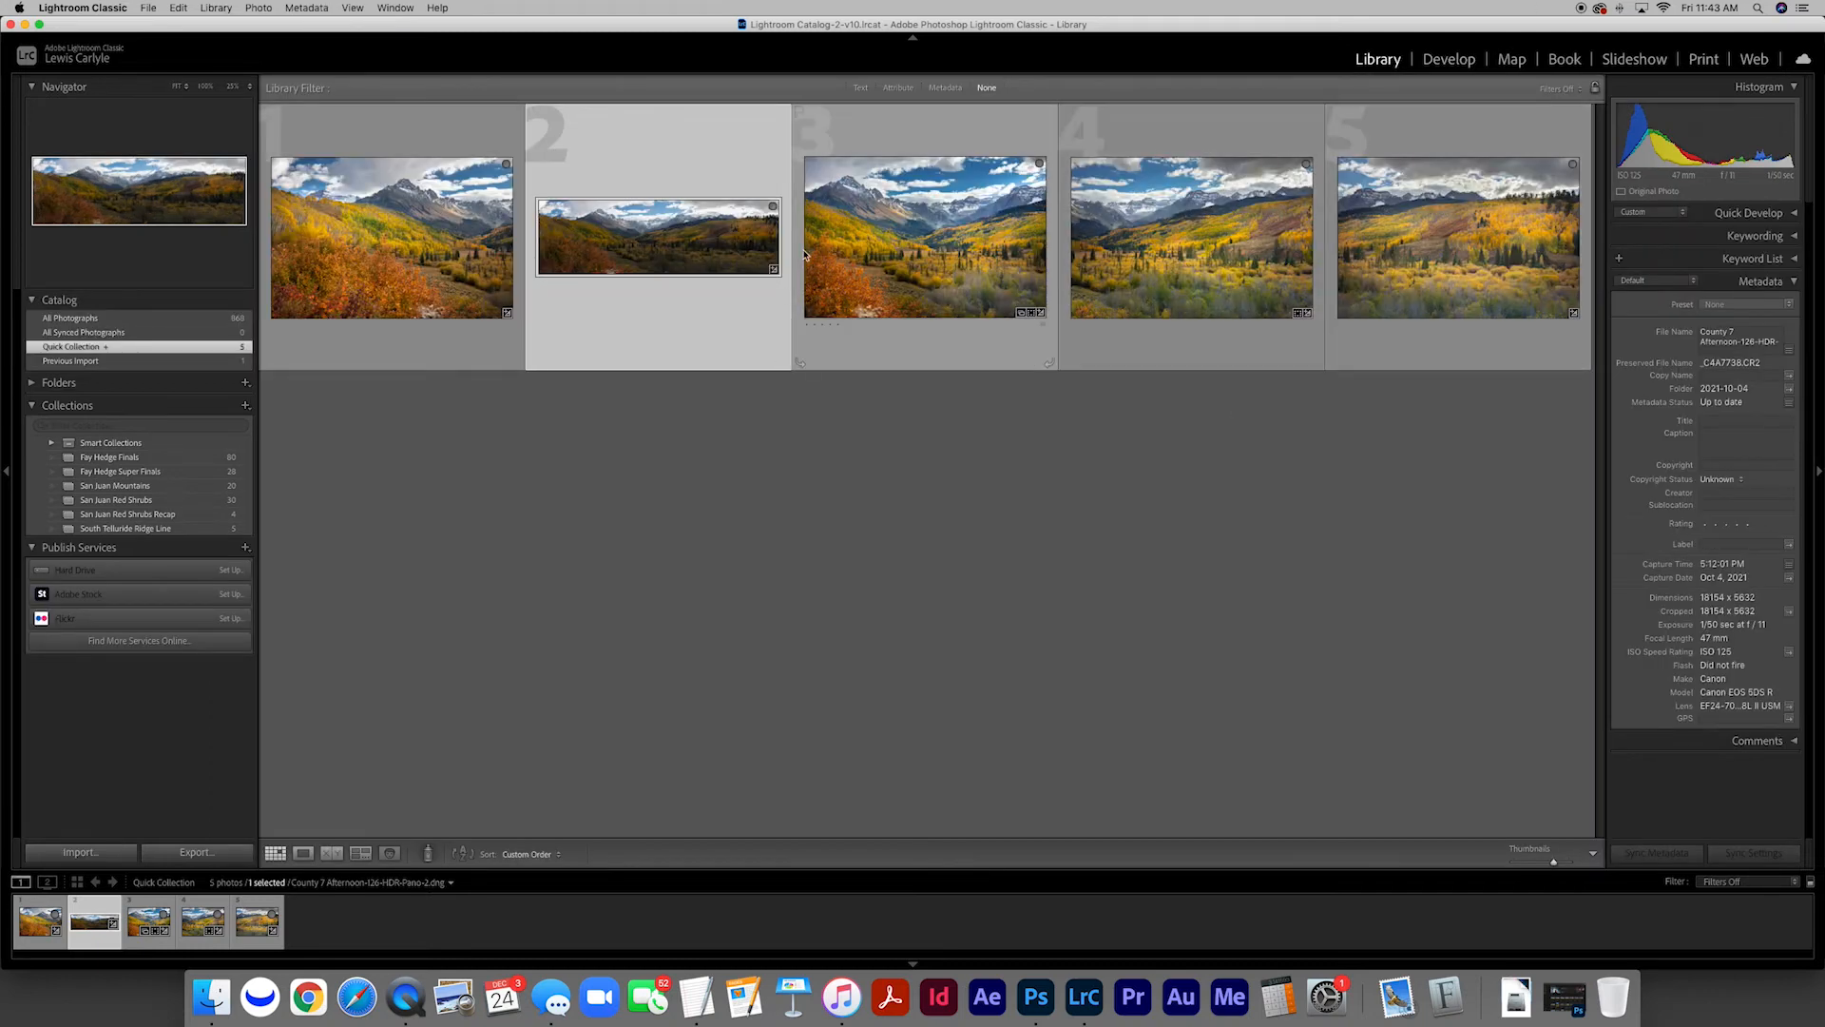
drag(617, 259, 1471, 268)
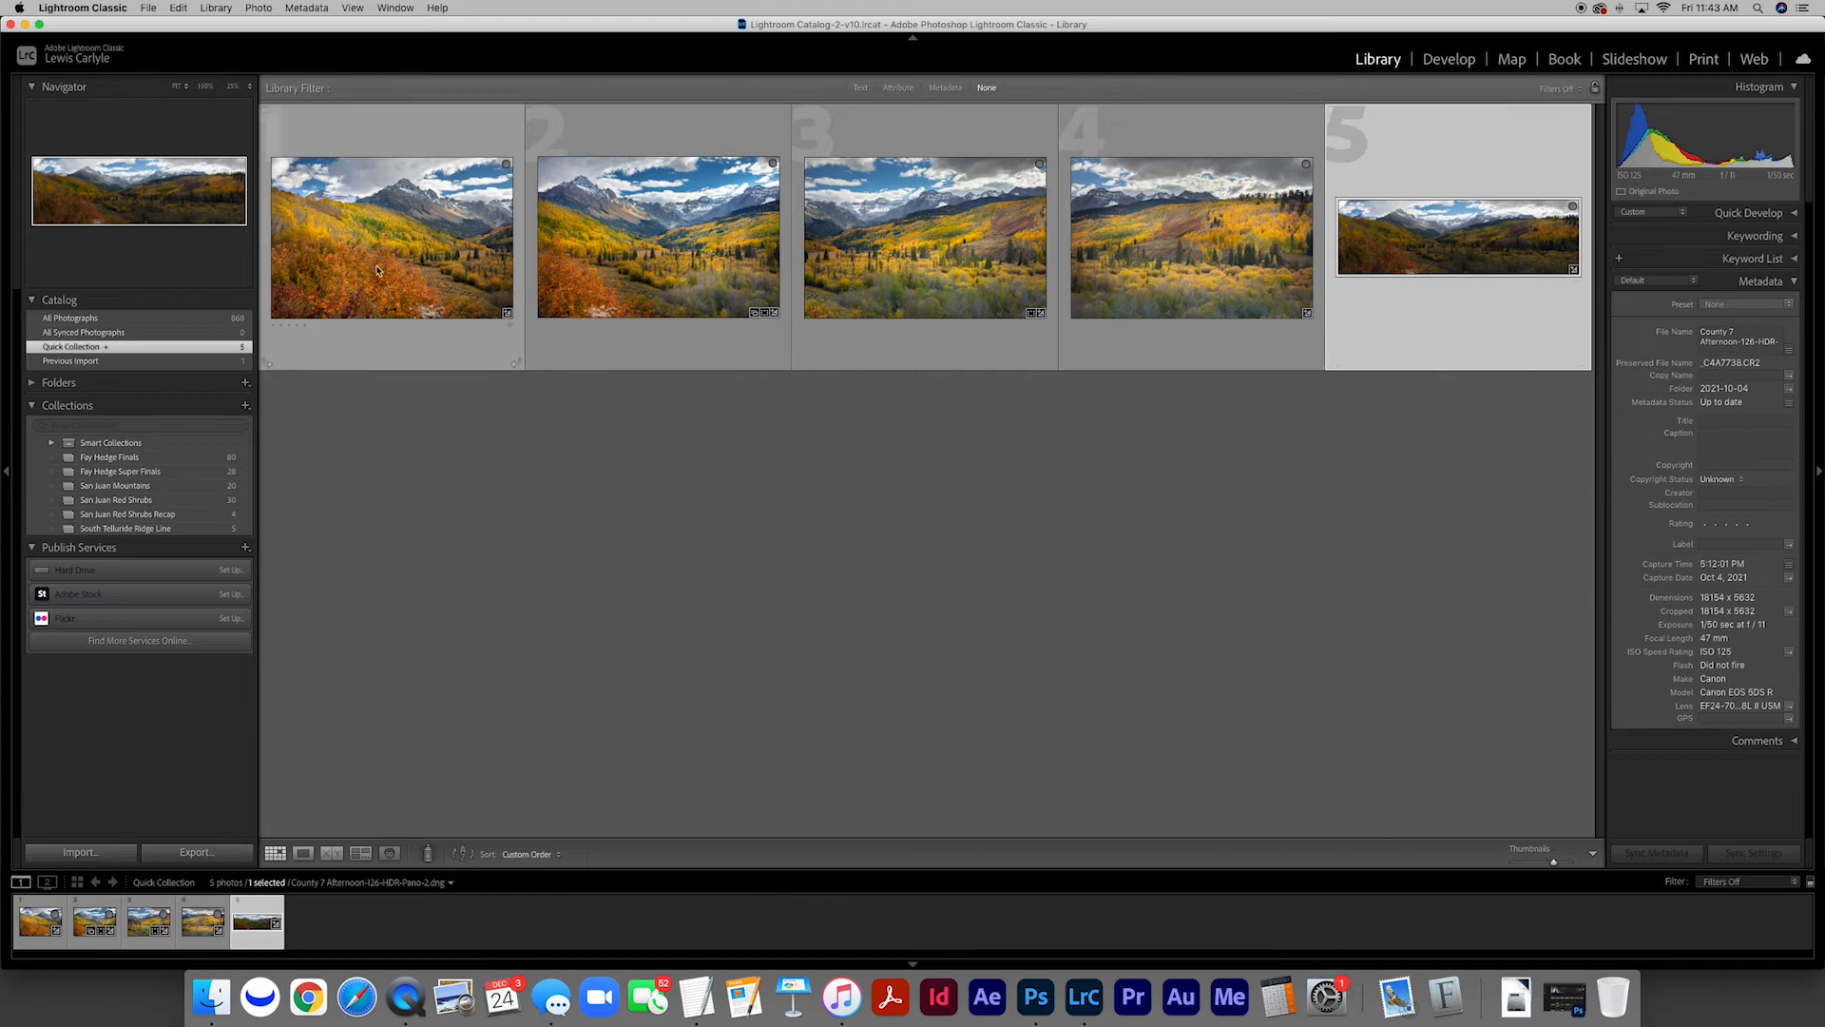
double_click(391, 305)
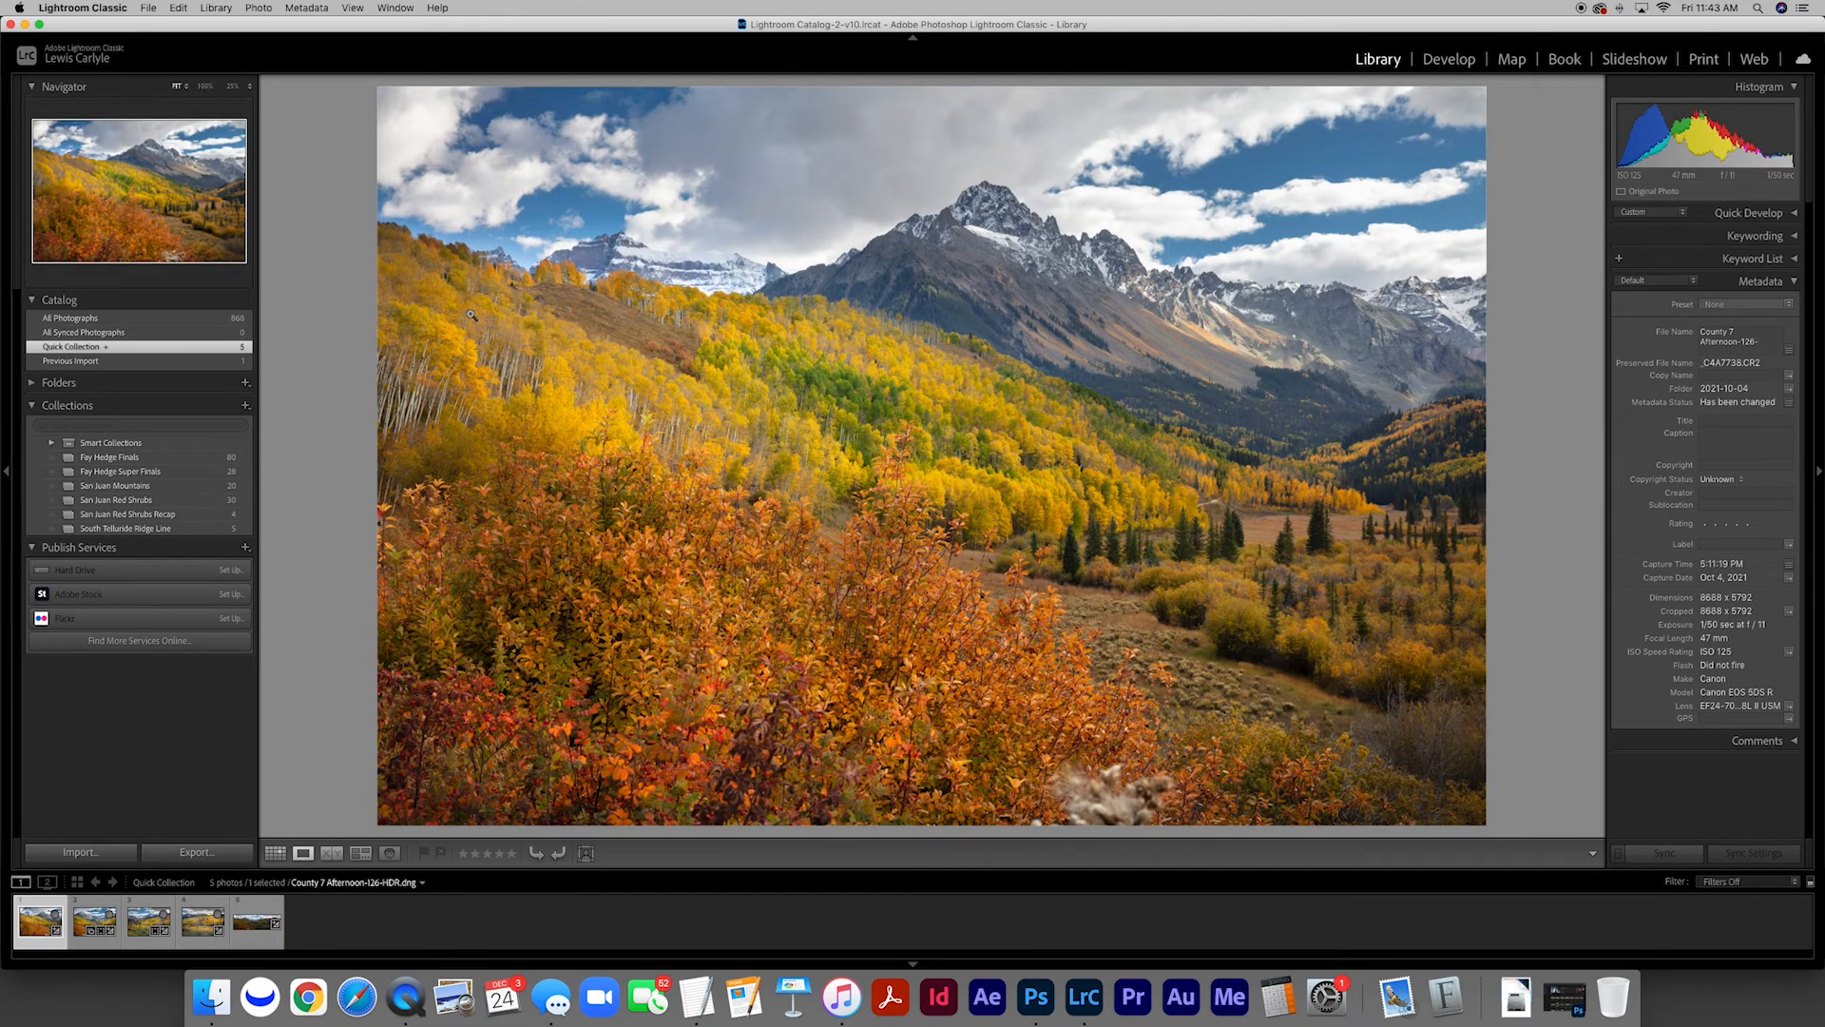
key(Right)
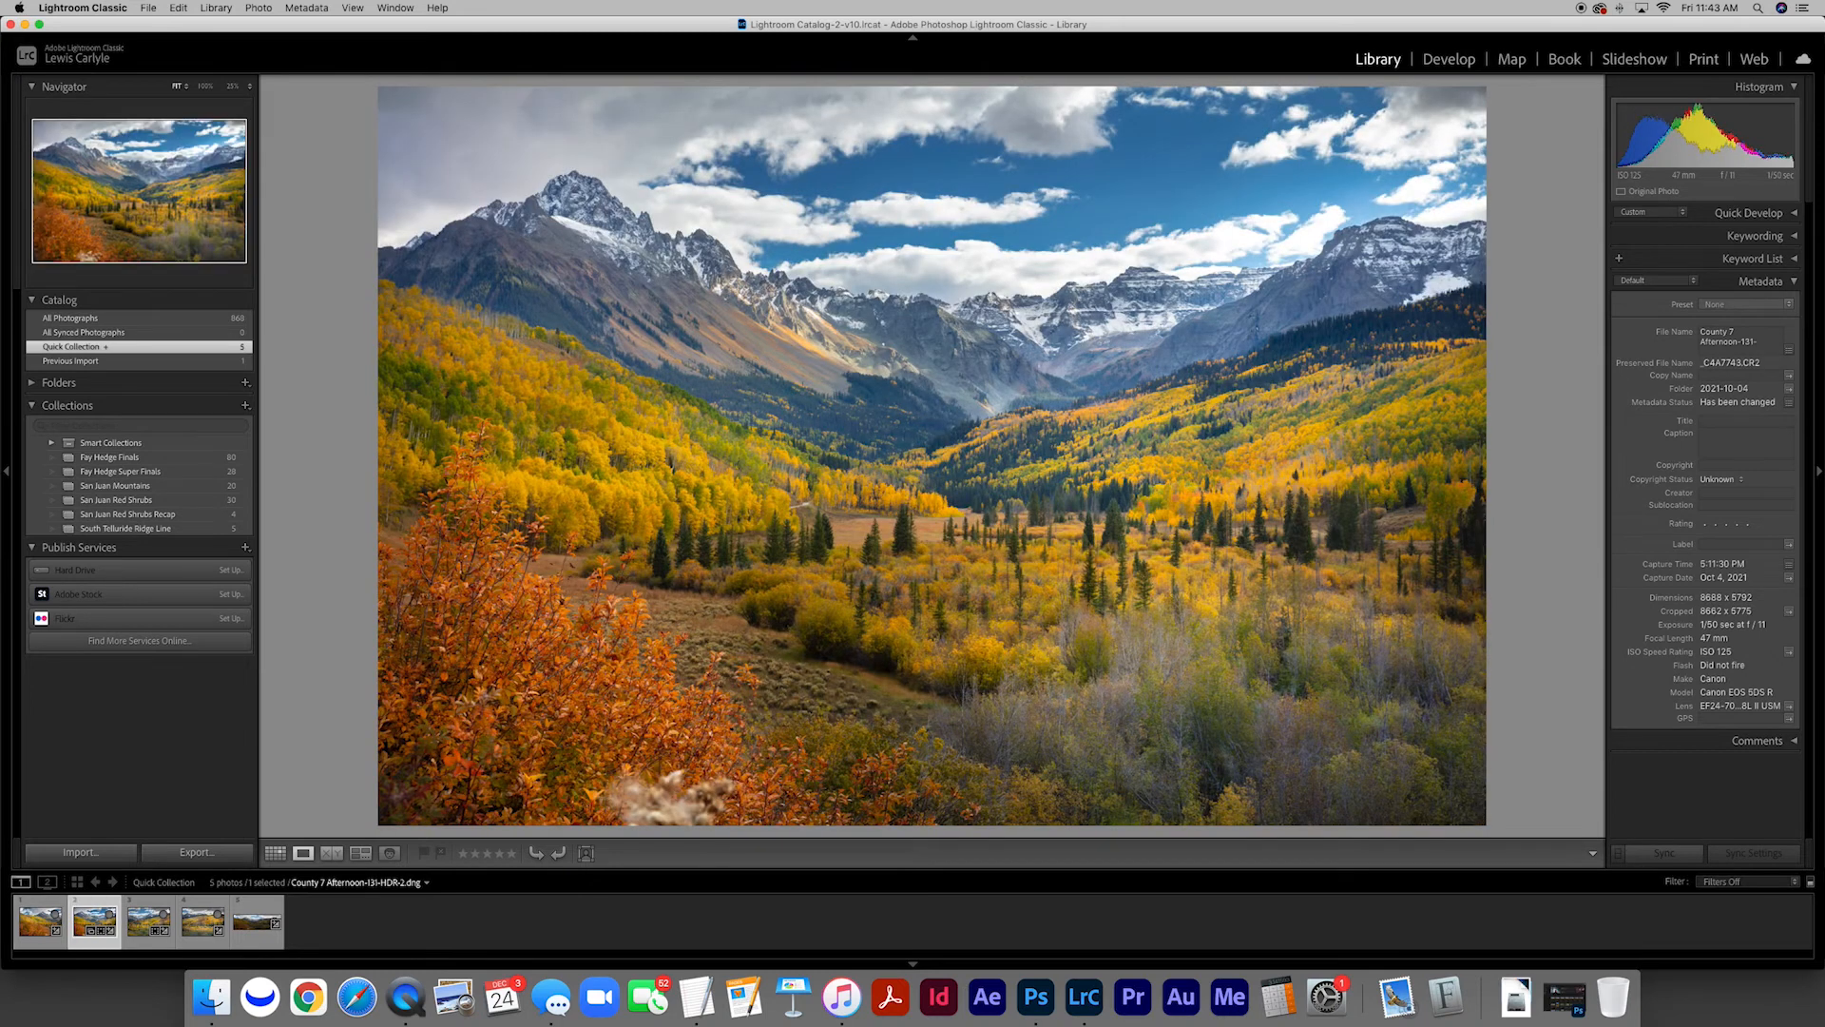
key(Right)
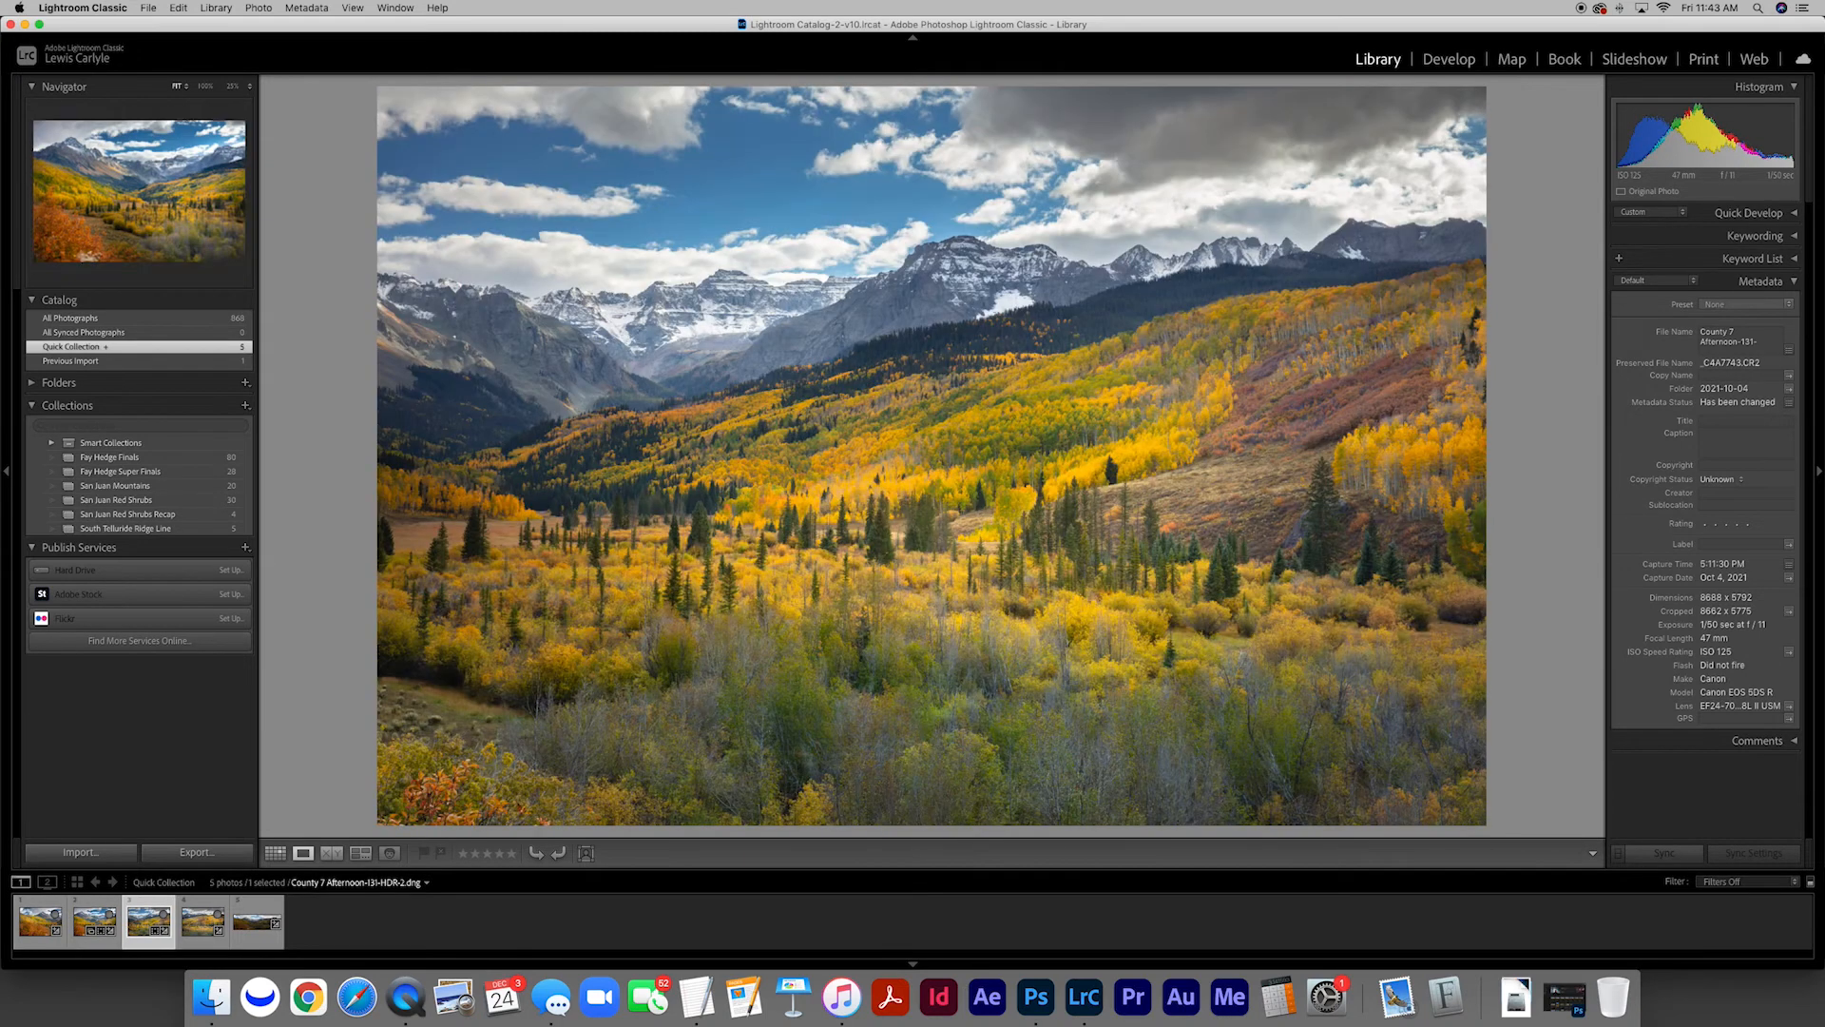
key(Right)
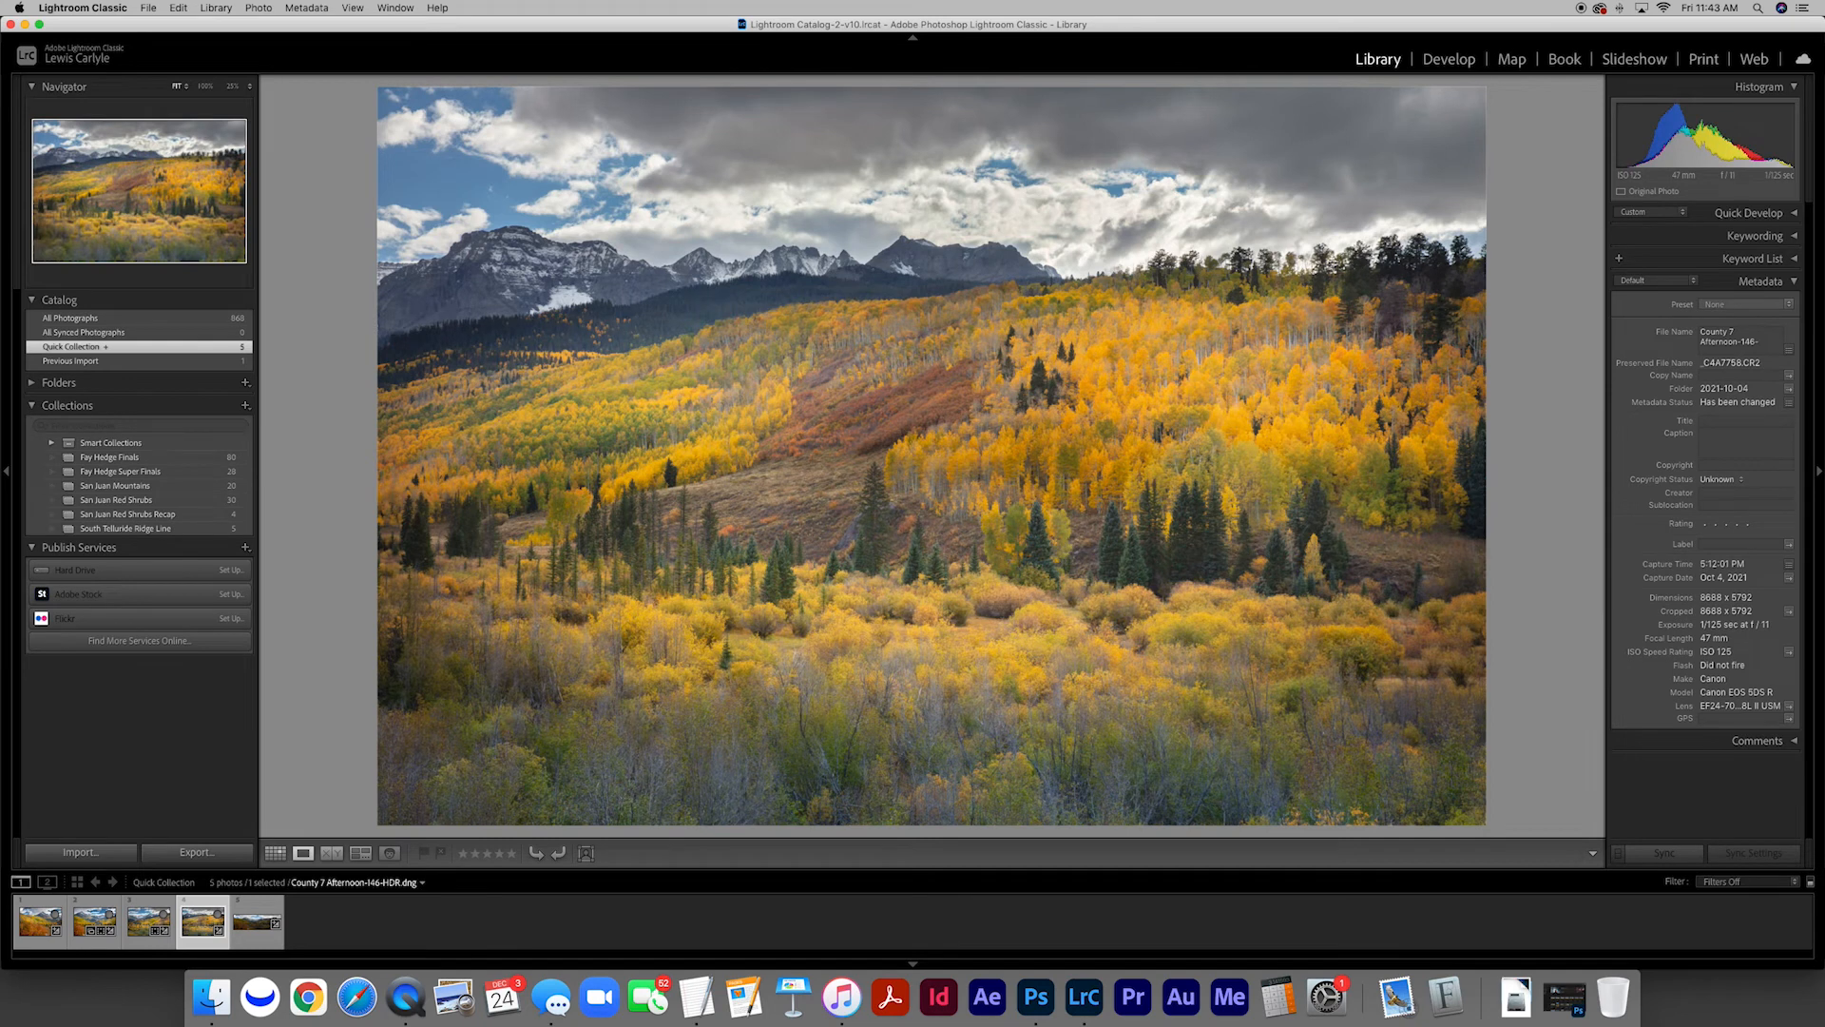
key(Right)
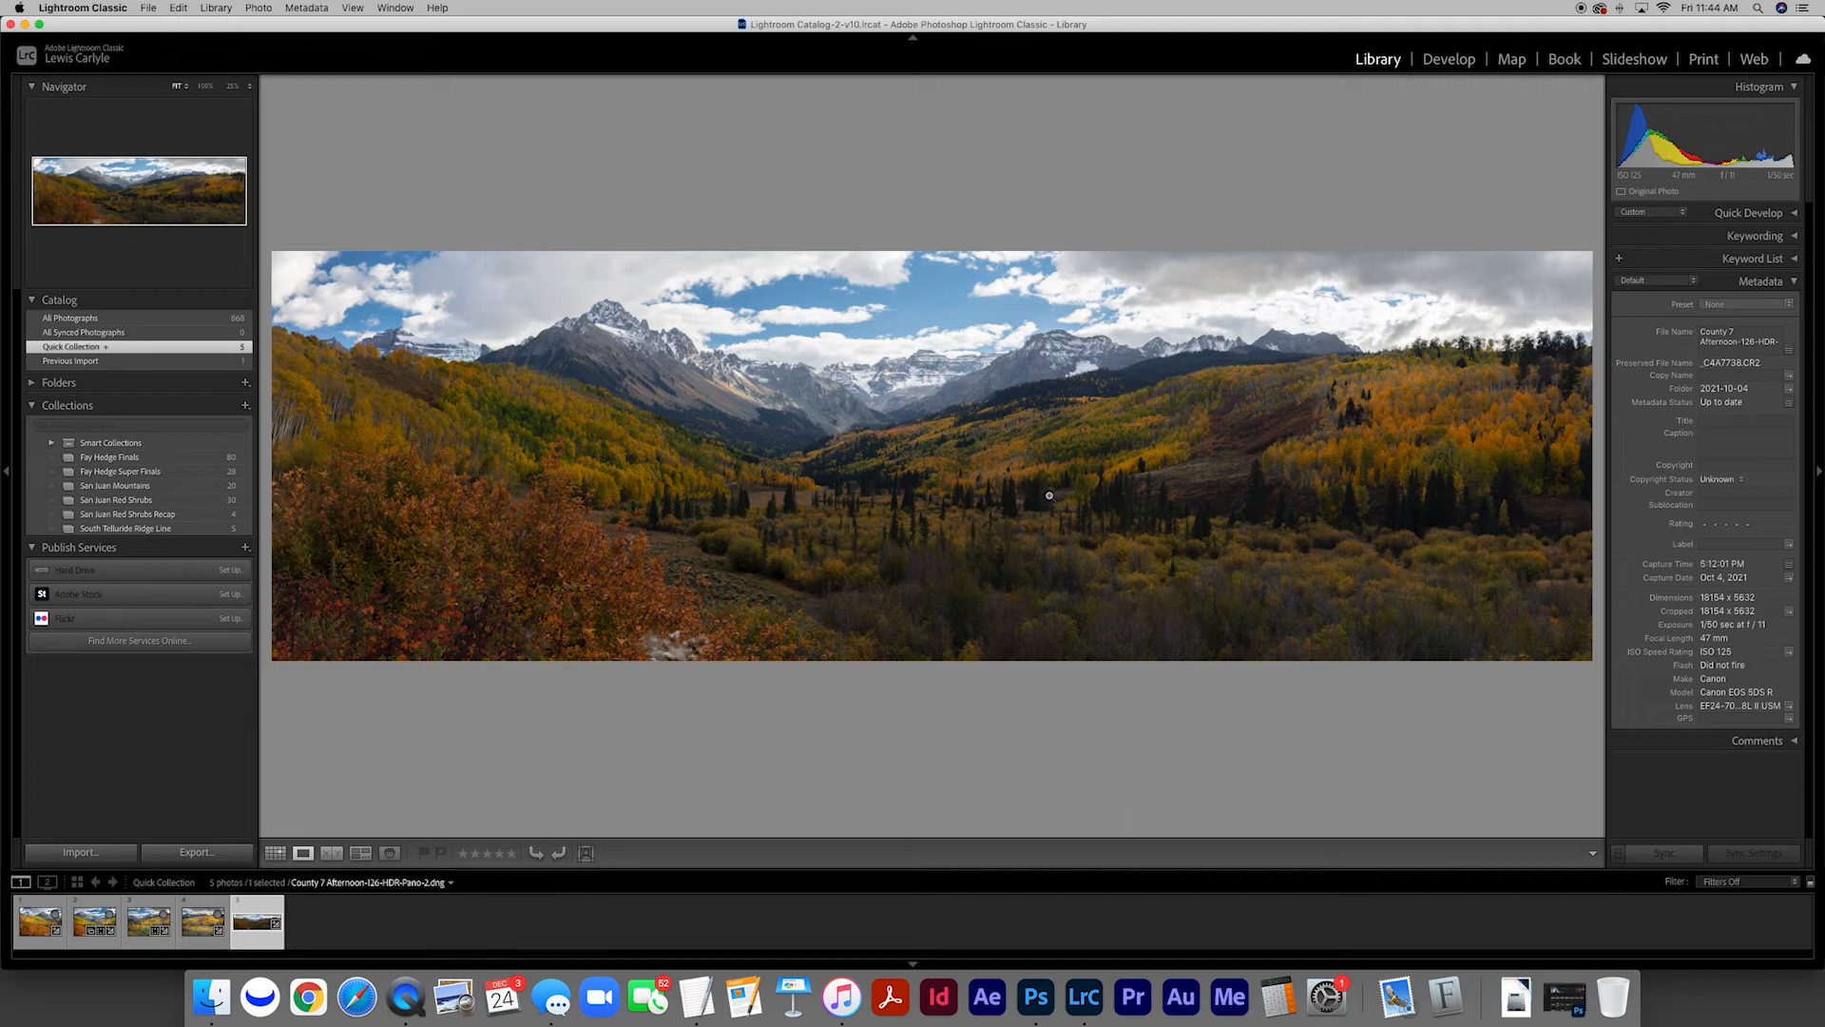
Add a graduated filter rising from the foreground shrubs to the mountains and brighten the lower part of the panorama
click(1449, 59)
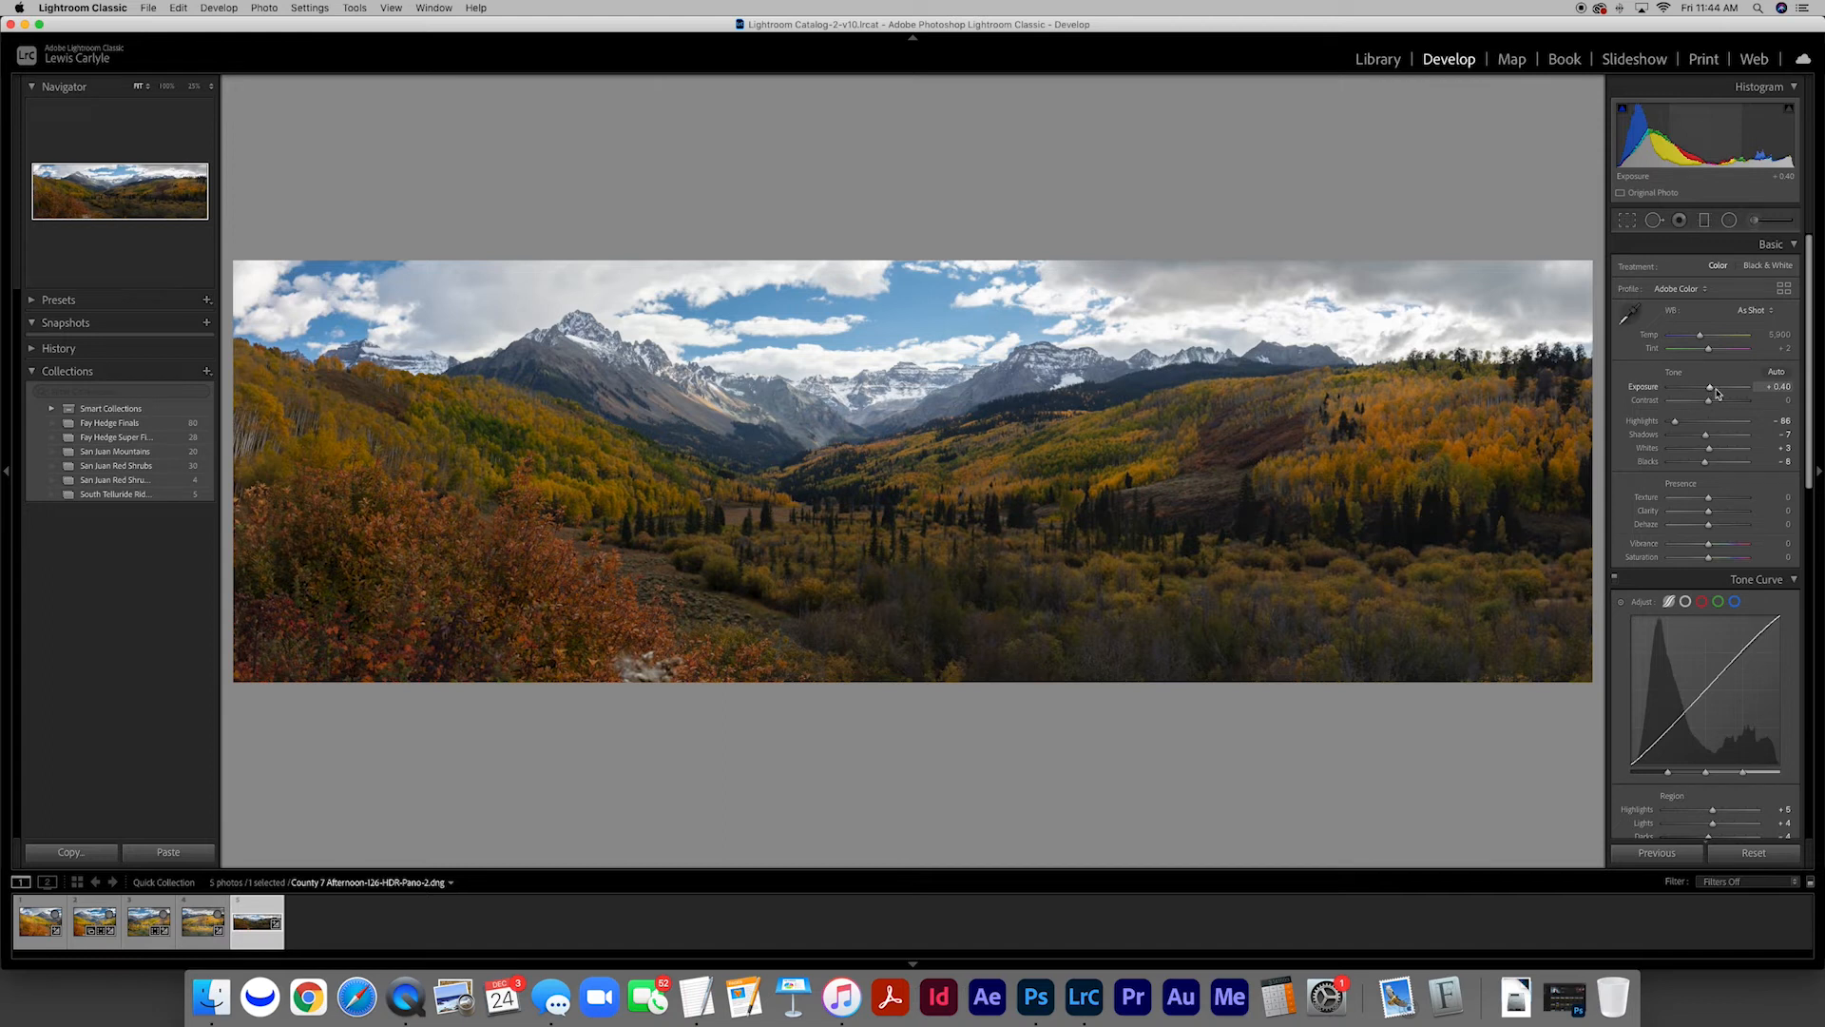
click(1704, 219)
drag(876, 609, 872, 358)
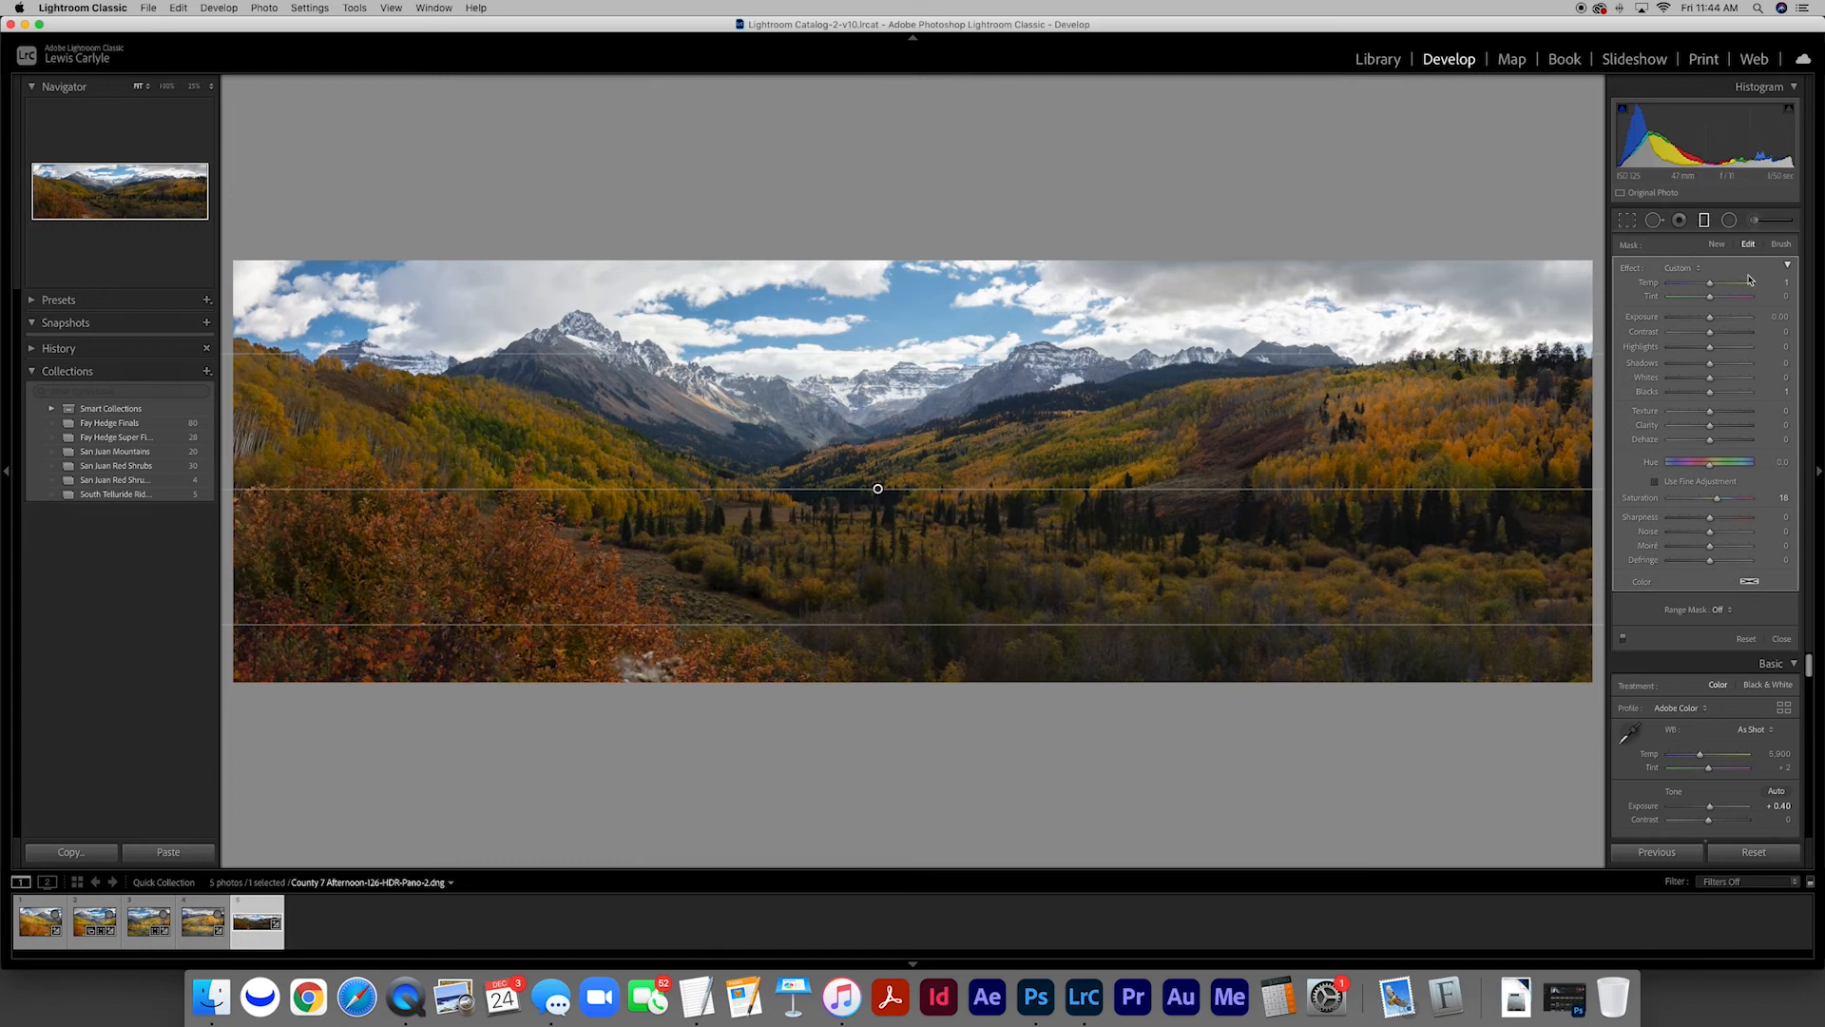
mouse_move(1715, 287)
mouse_down()
mouse_move(1719, 320)
mouse_move(1712, 299)
mouse_up()
Add a wide radial filter over the right side of the valley with warmer Temp, Exposure 0.73, Highlights 11 and Whites 11
click(1729, 219)
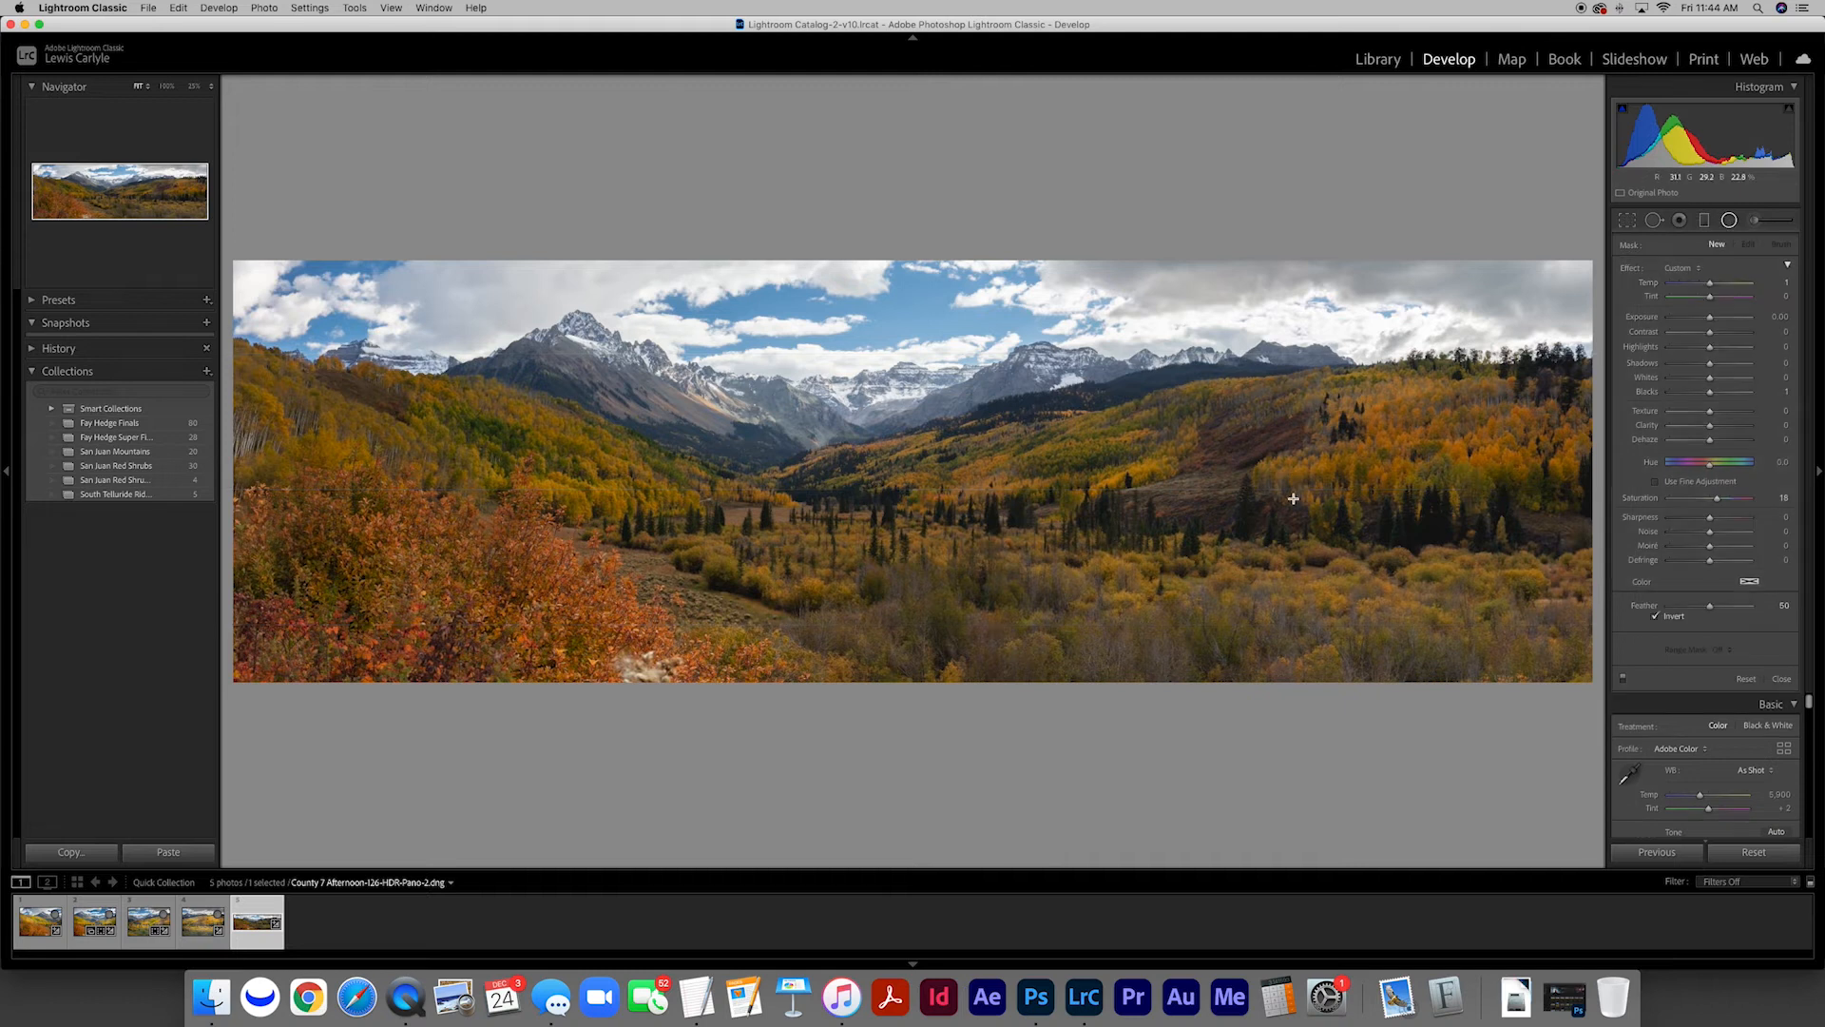
drag(1315, 505, 529, 639)
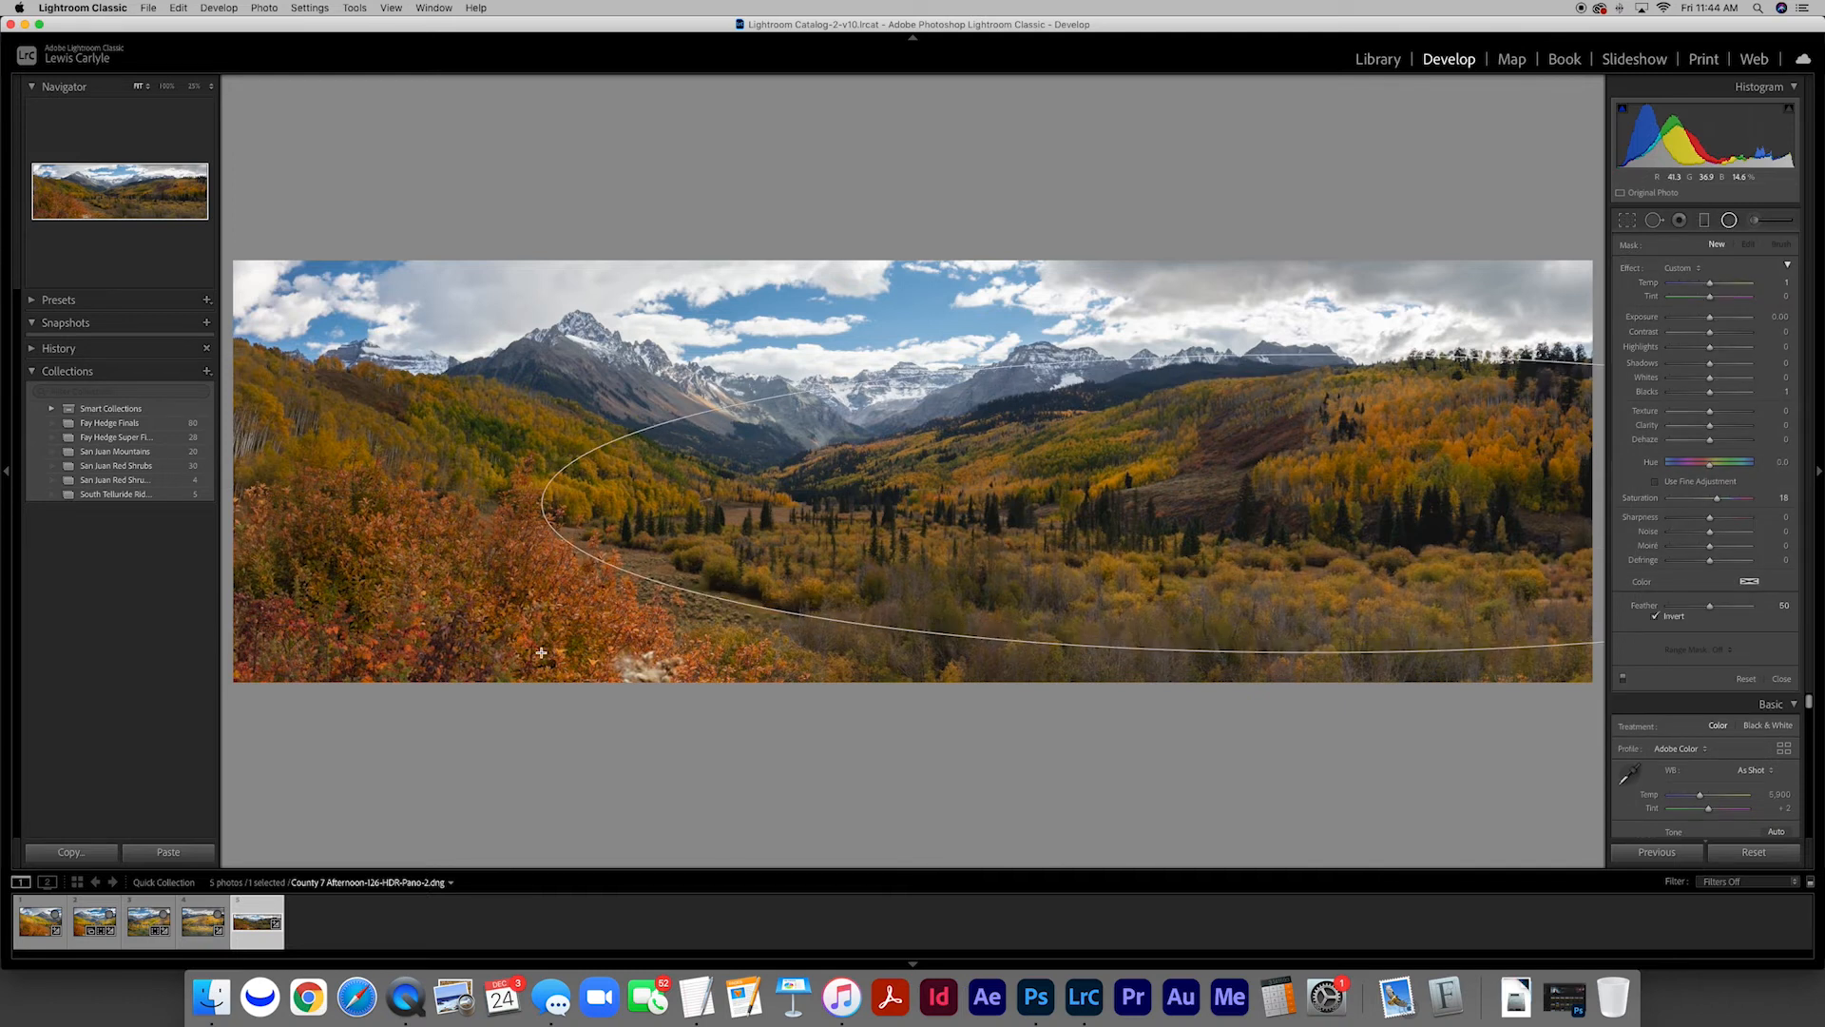
drag(1318, 507, 1388, 534)
drag(1710, 284, 1715, 285)
drag(1710, 318, 1708, 397)
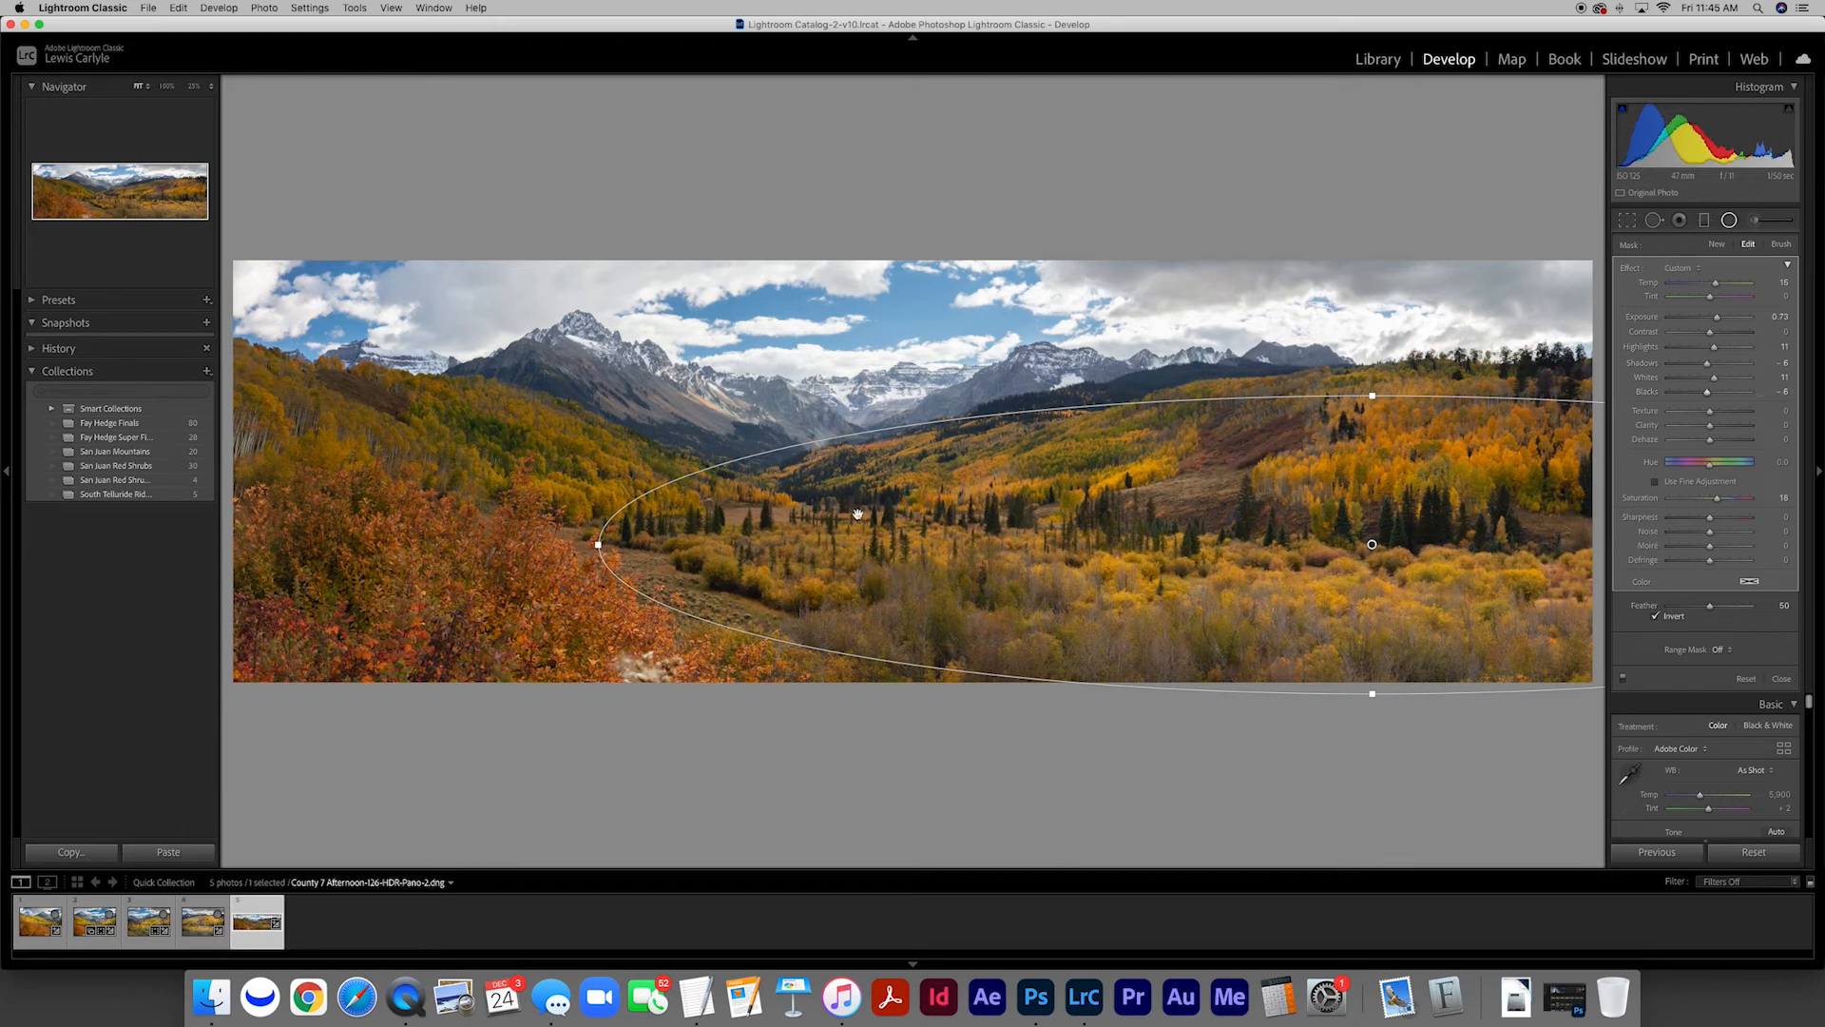
Add a tilted radial filter over the left aspen hillside with Exposure 0.84, Contrast 4, Shadows -4 and Blacks -10
drag(383, 441, 766, 571)
drag(403, 442, 470, 451)
drag(1709, 317, 1705, 393)
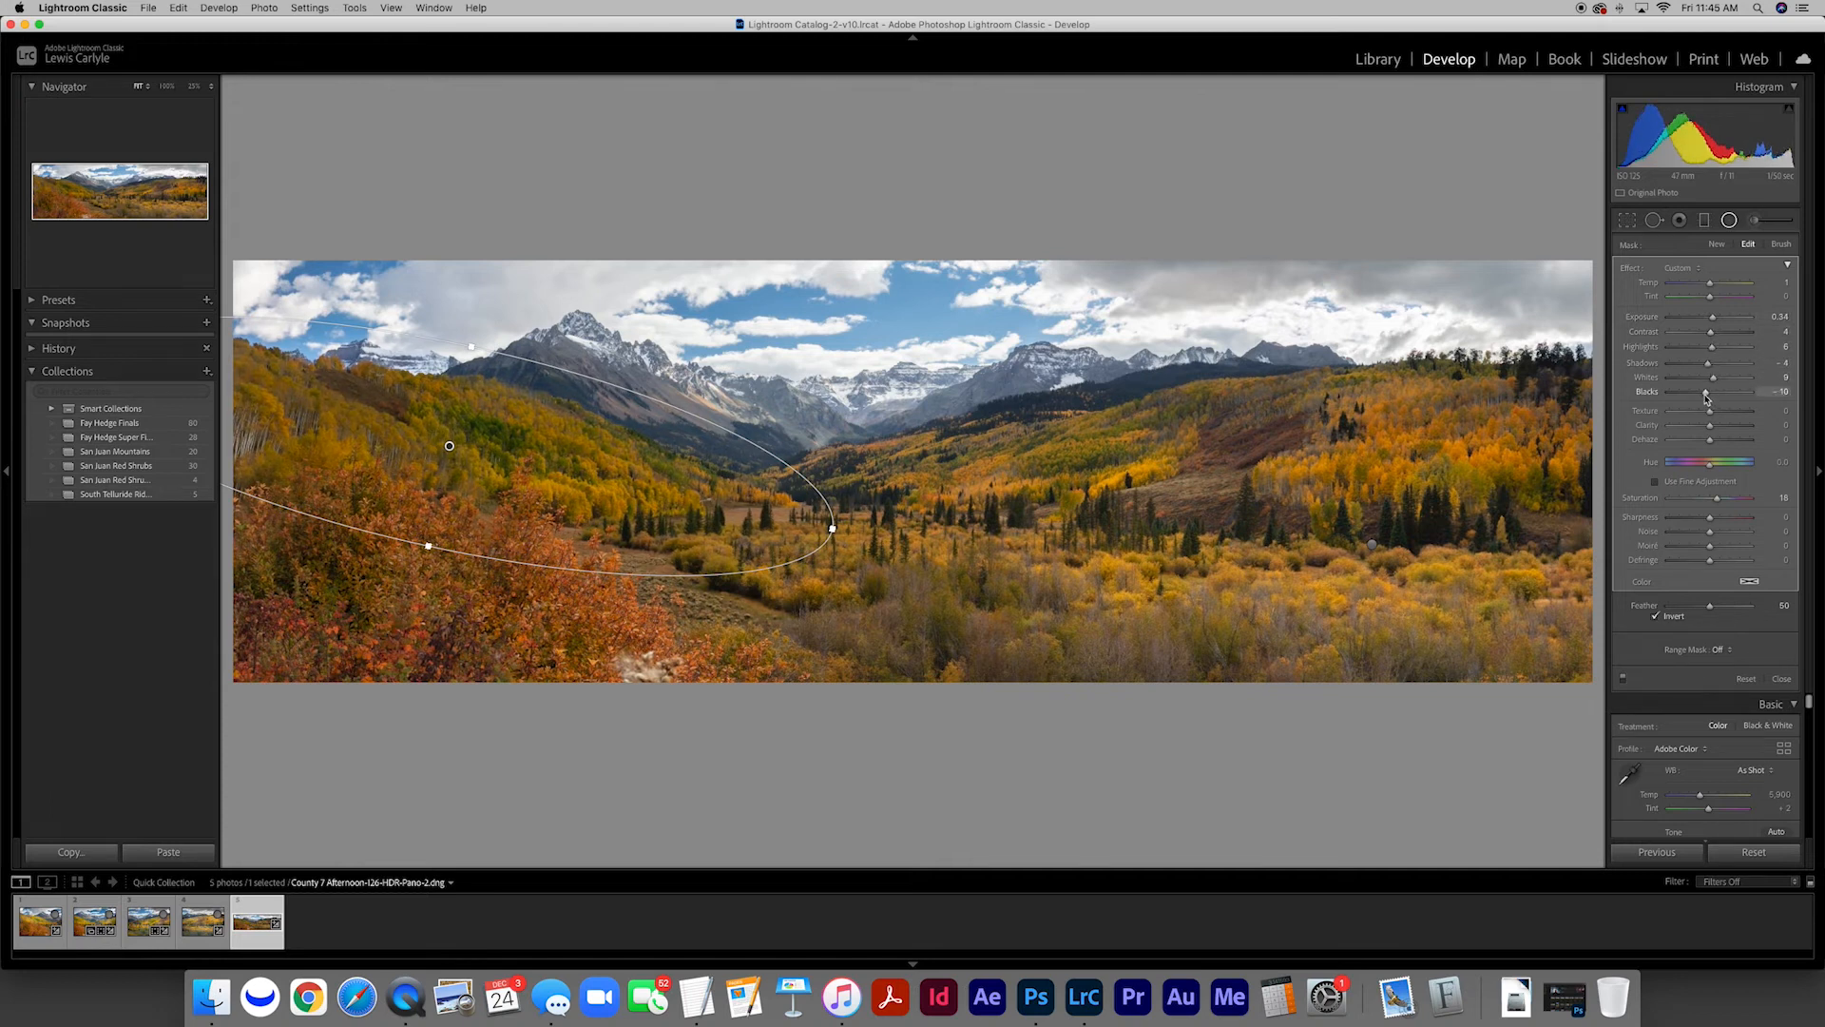
drag(1712, 317, 1718, 323)
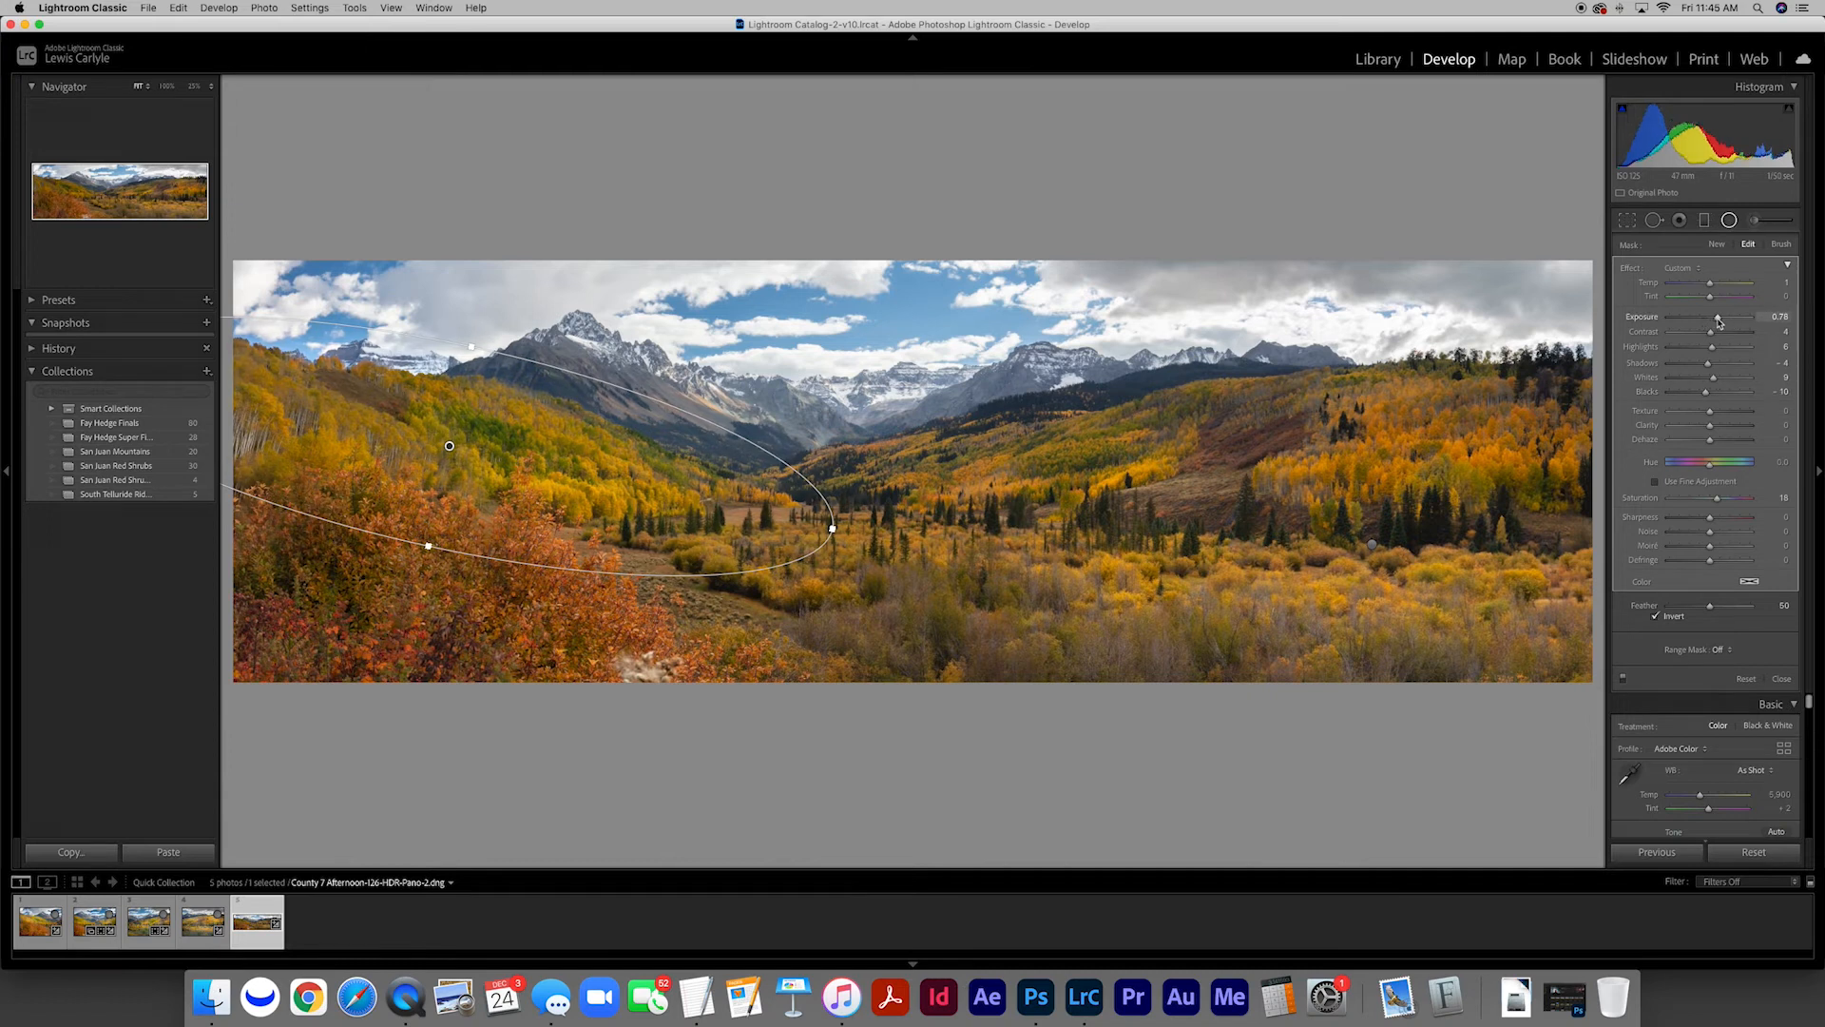
click(1781, 679)
Set the panorama's Vibrance to 7 and Saturation to 7
scroll(1710, 529, down, 5)
click(1774, 371)
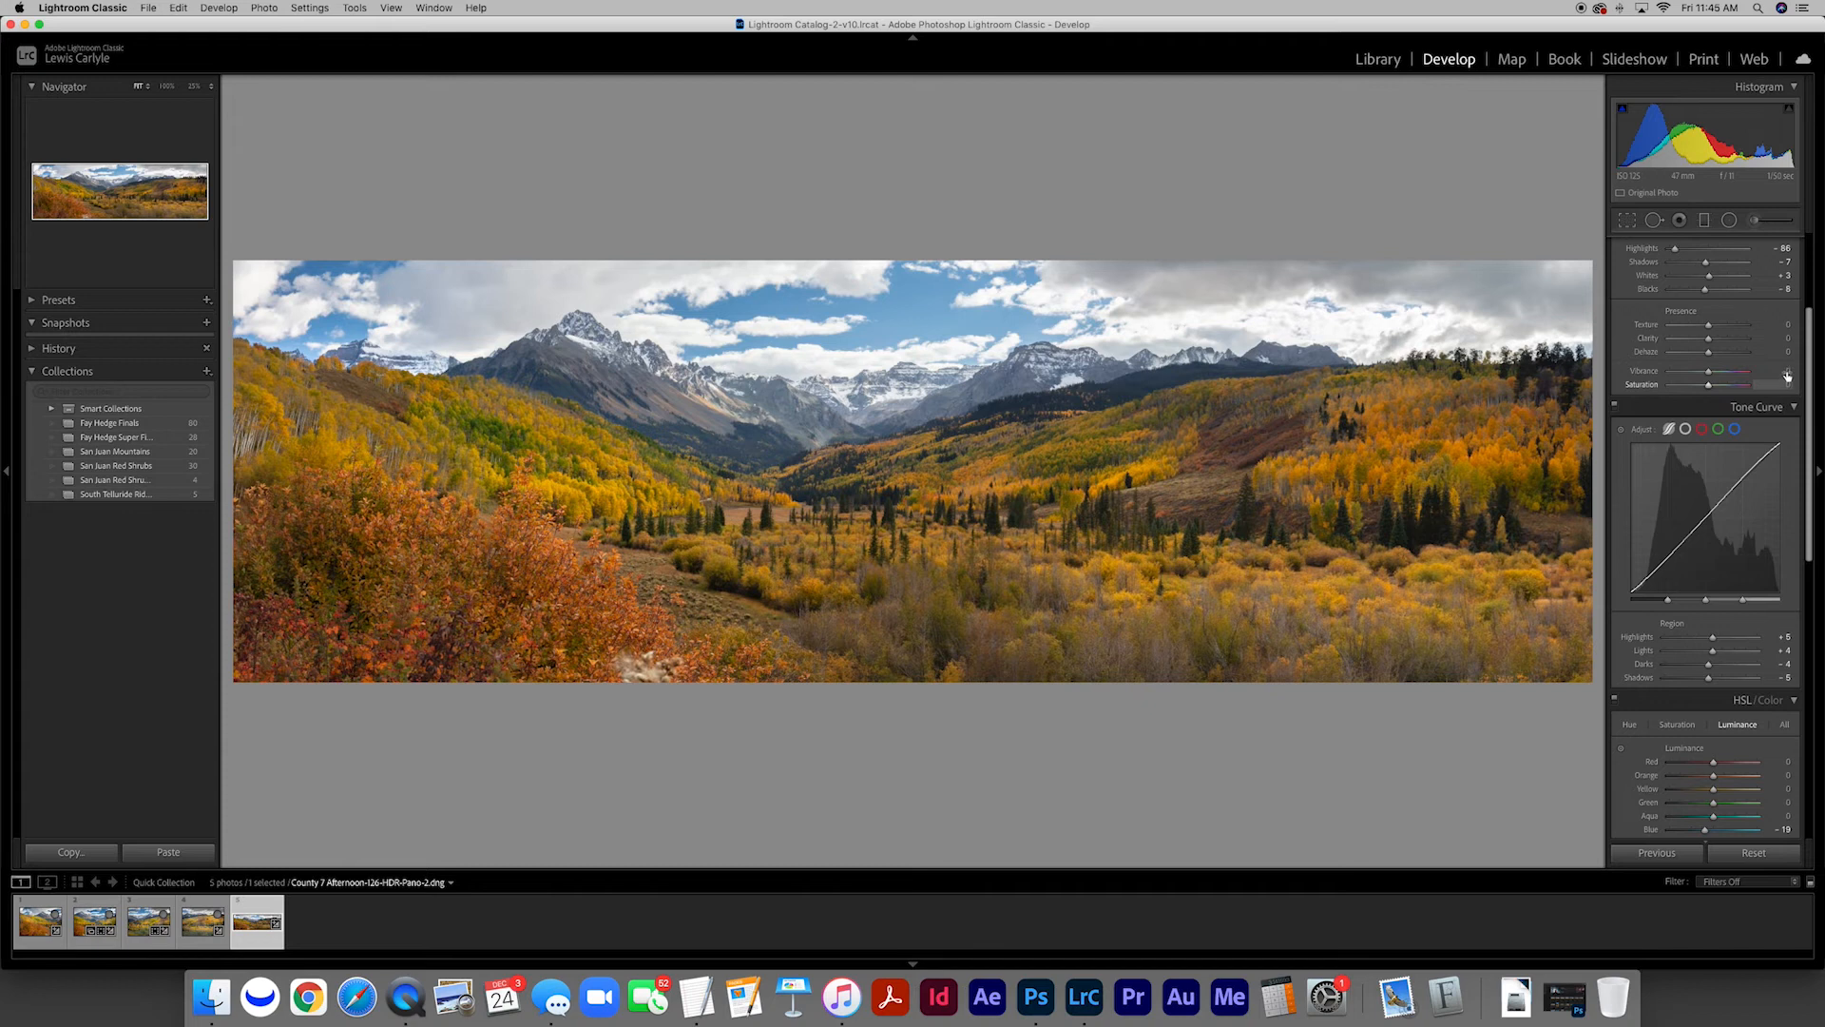
text(7)
key(Tab)
text(7)
key(Tab)
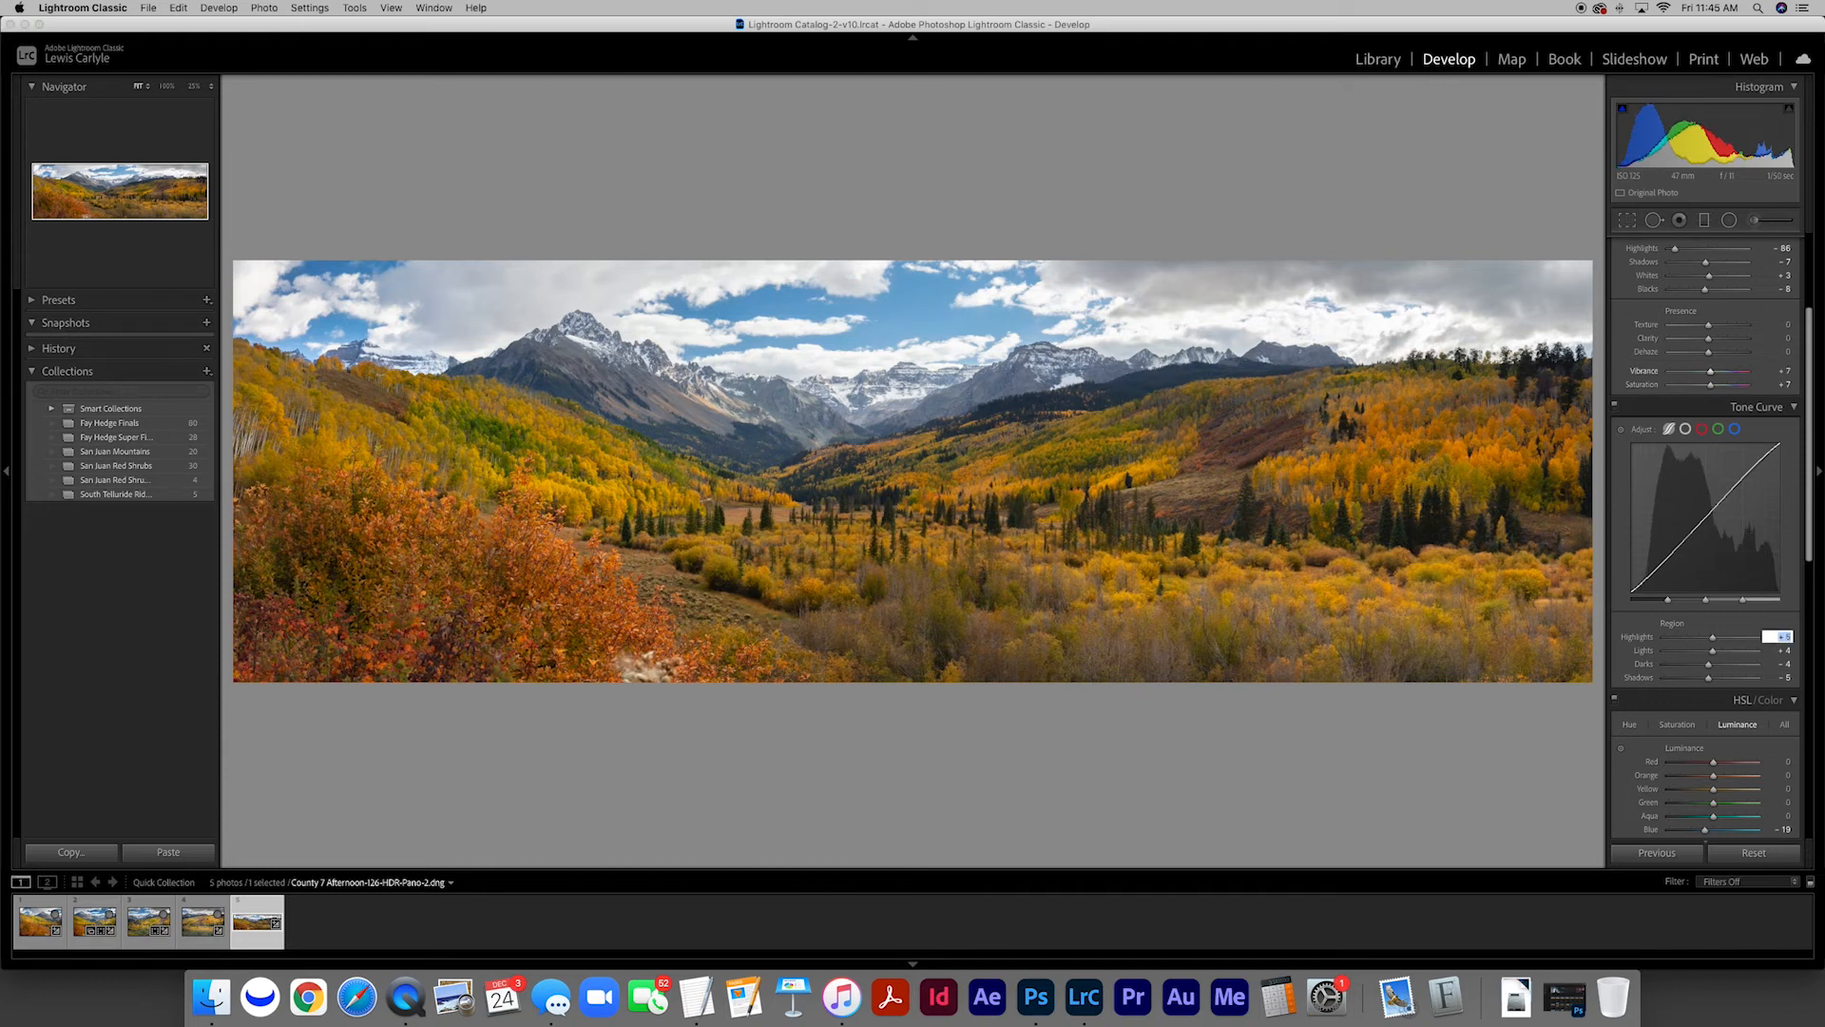
Darken the sky by lowering the panorama's Blue luminance to -41
scroll(1711, 448, down, 4)
scroll(1711, 448, down, 1)
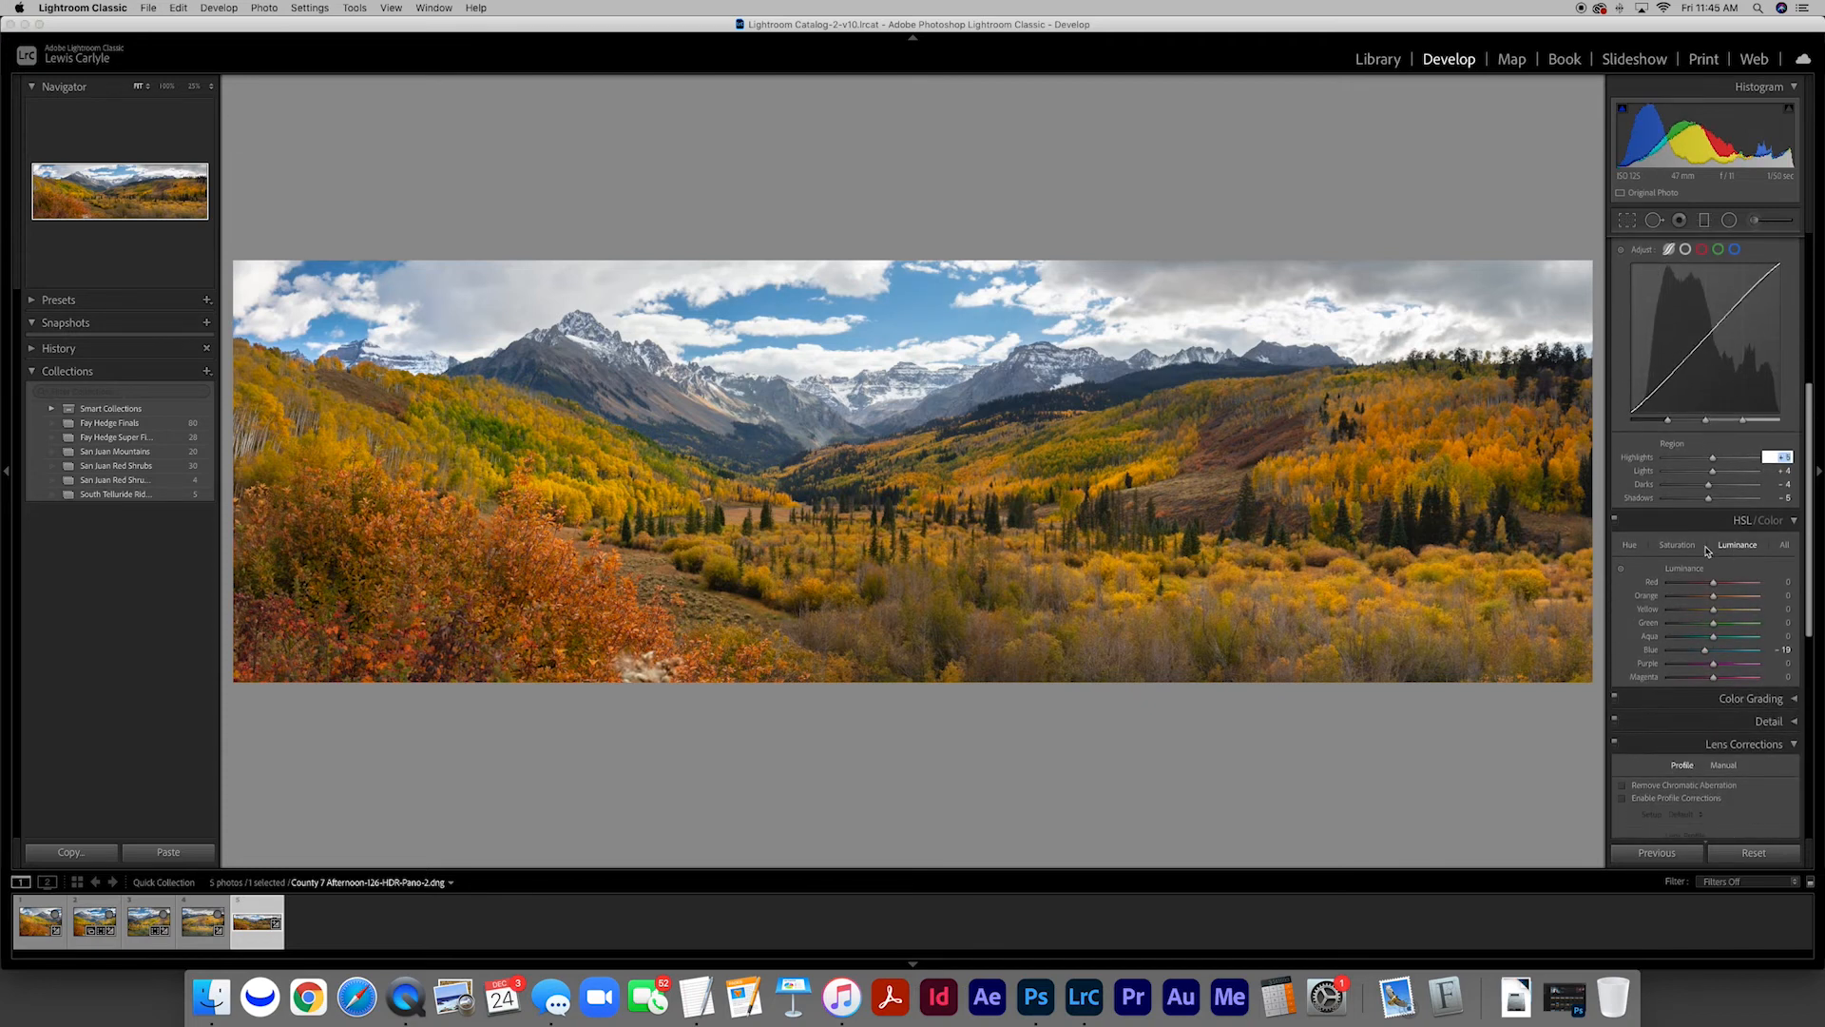
drag(1705, 650, 1697, 654)
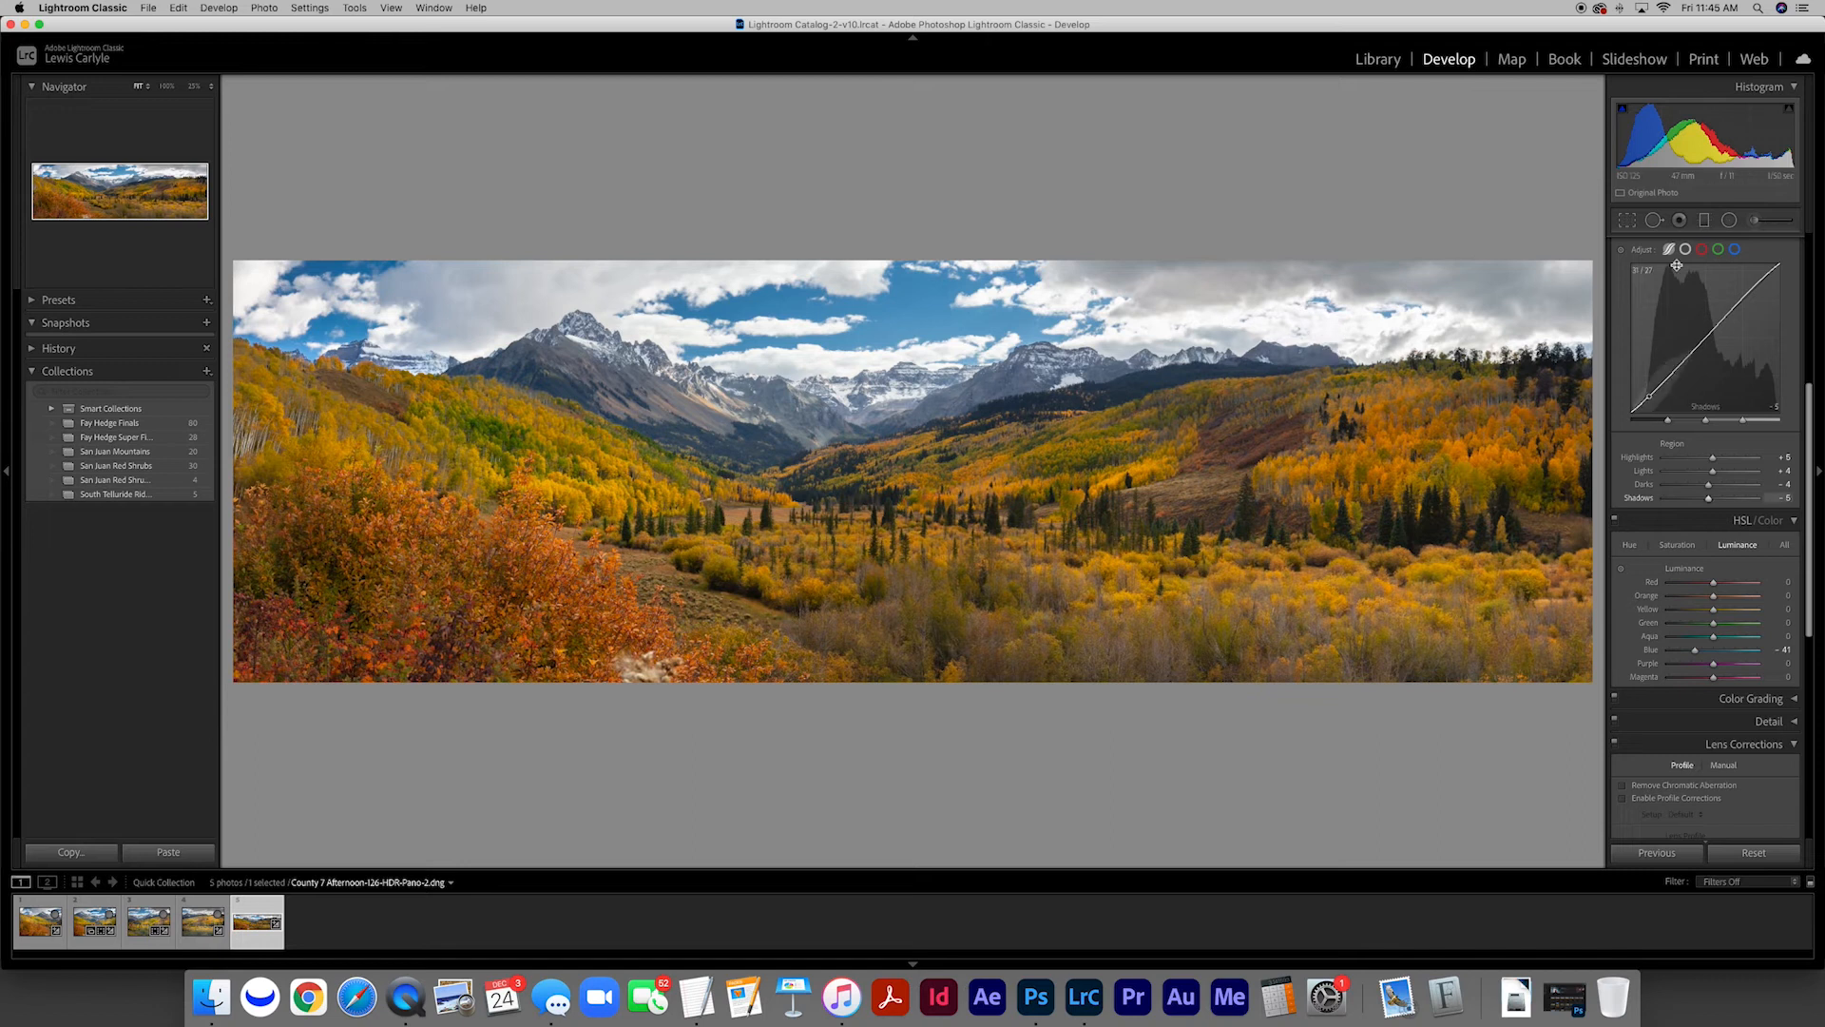
Add a flat radial filter over the bright clouds above the right ridge with Exposure -0.22 and lowered Highlights
click(1728, 221)
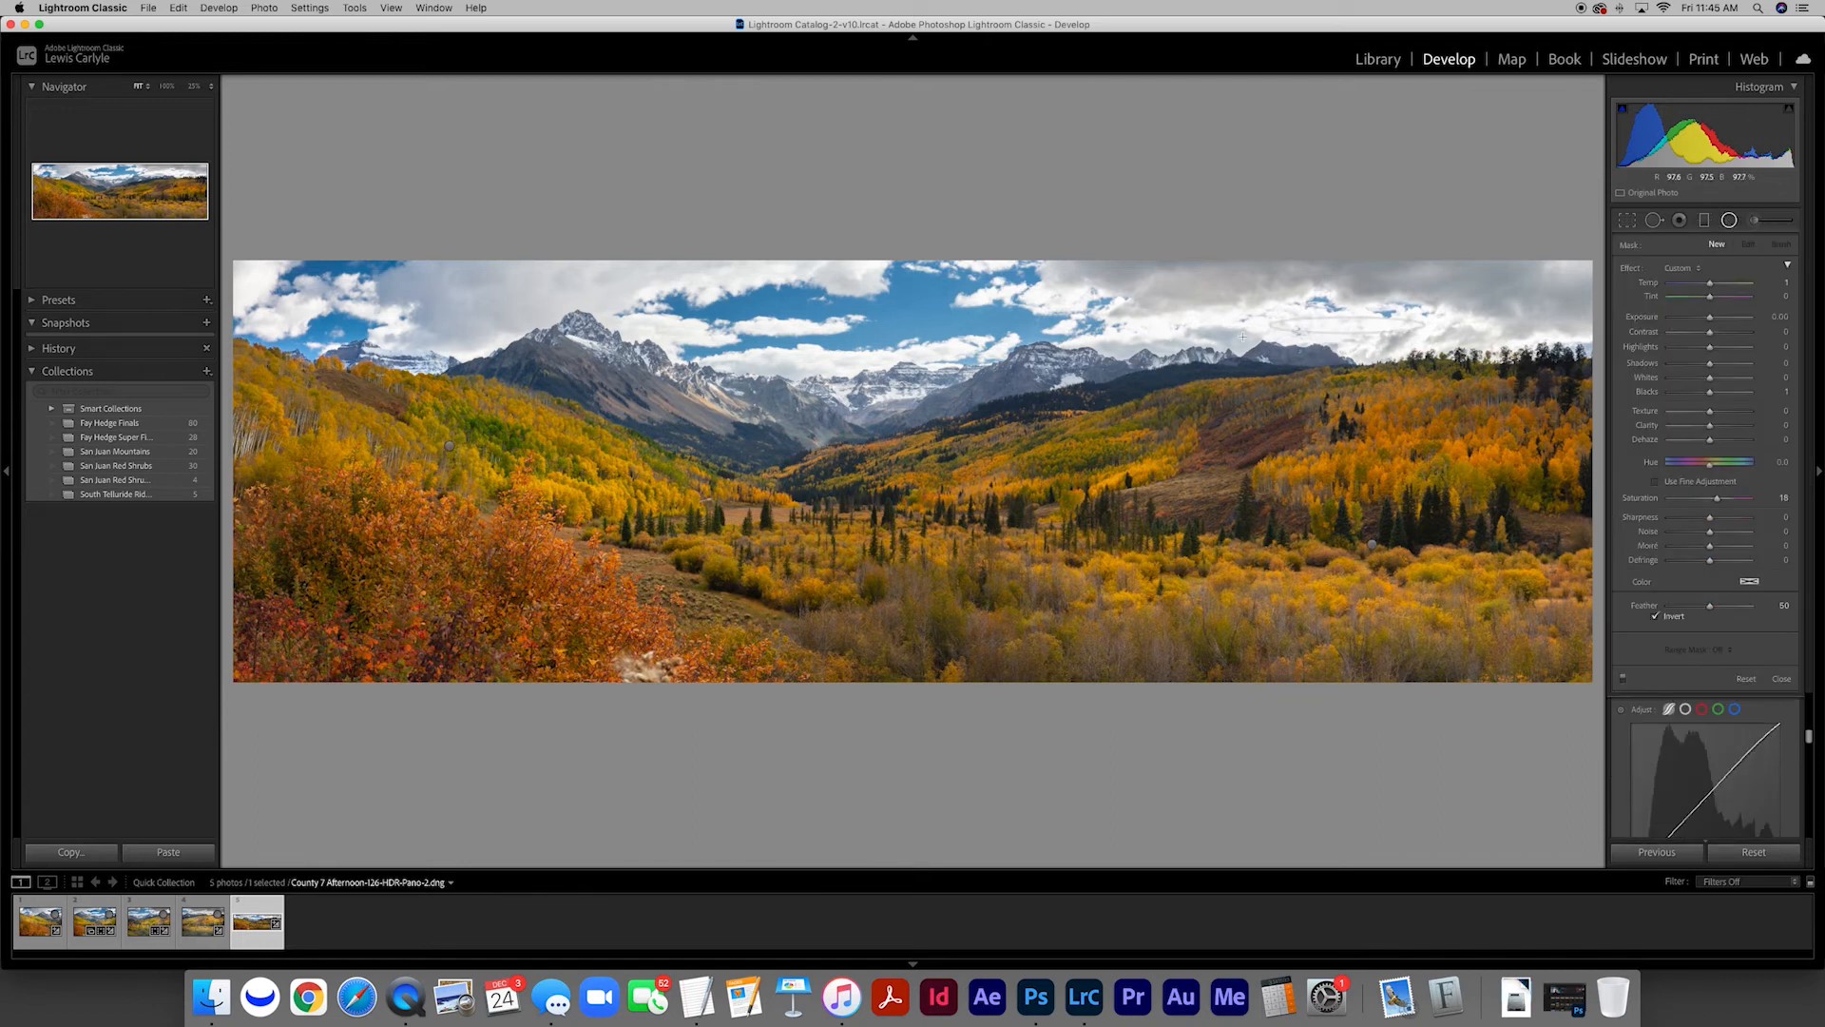
drag(1157, 347, 1115, 360)
drag(1347, 325, 1308, 321)
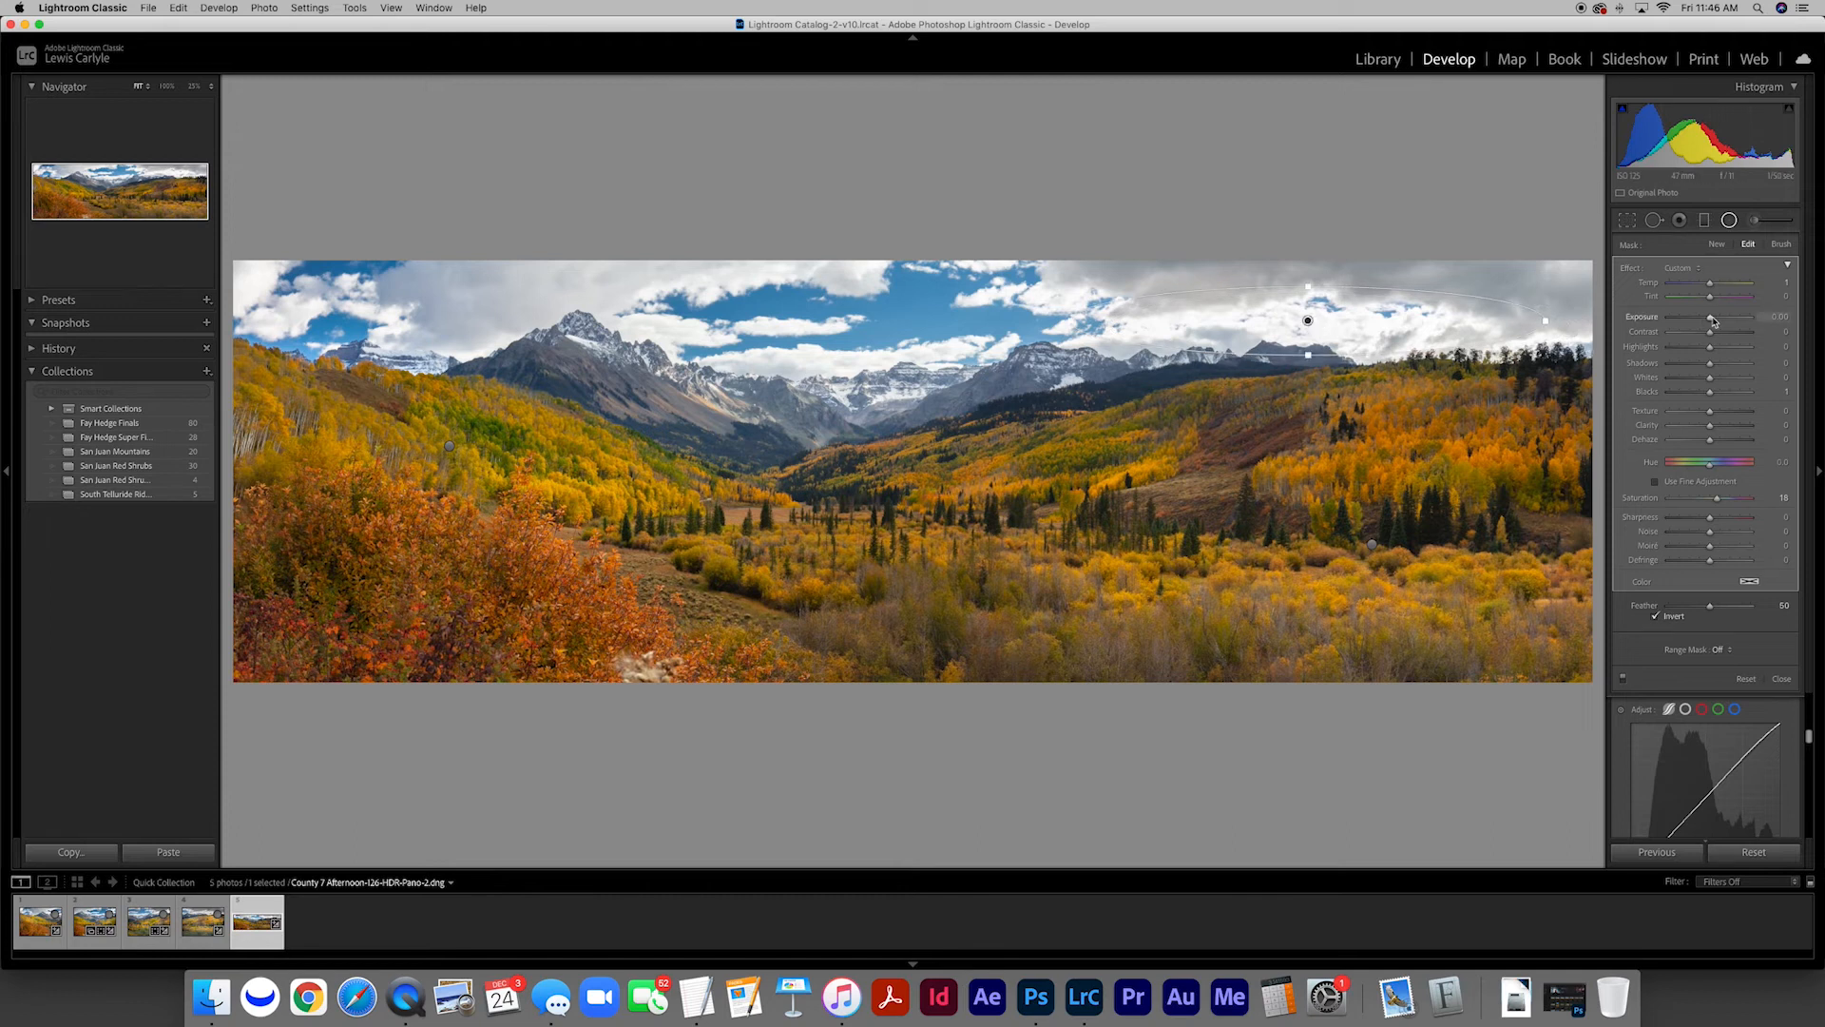
drag(1710, 316, 1702, 350)
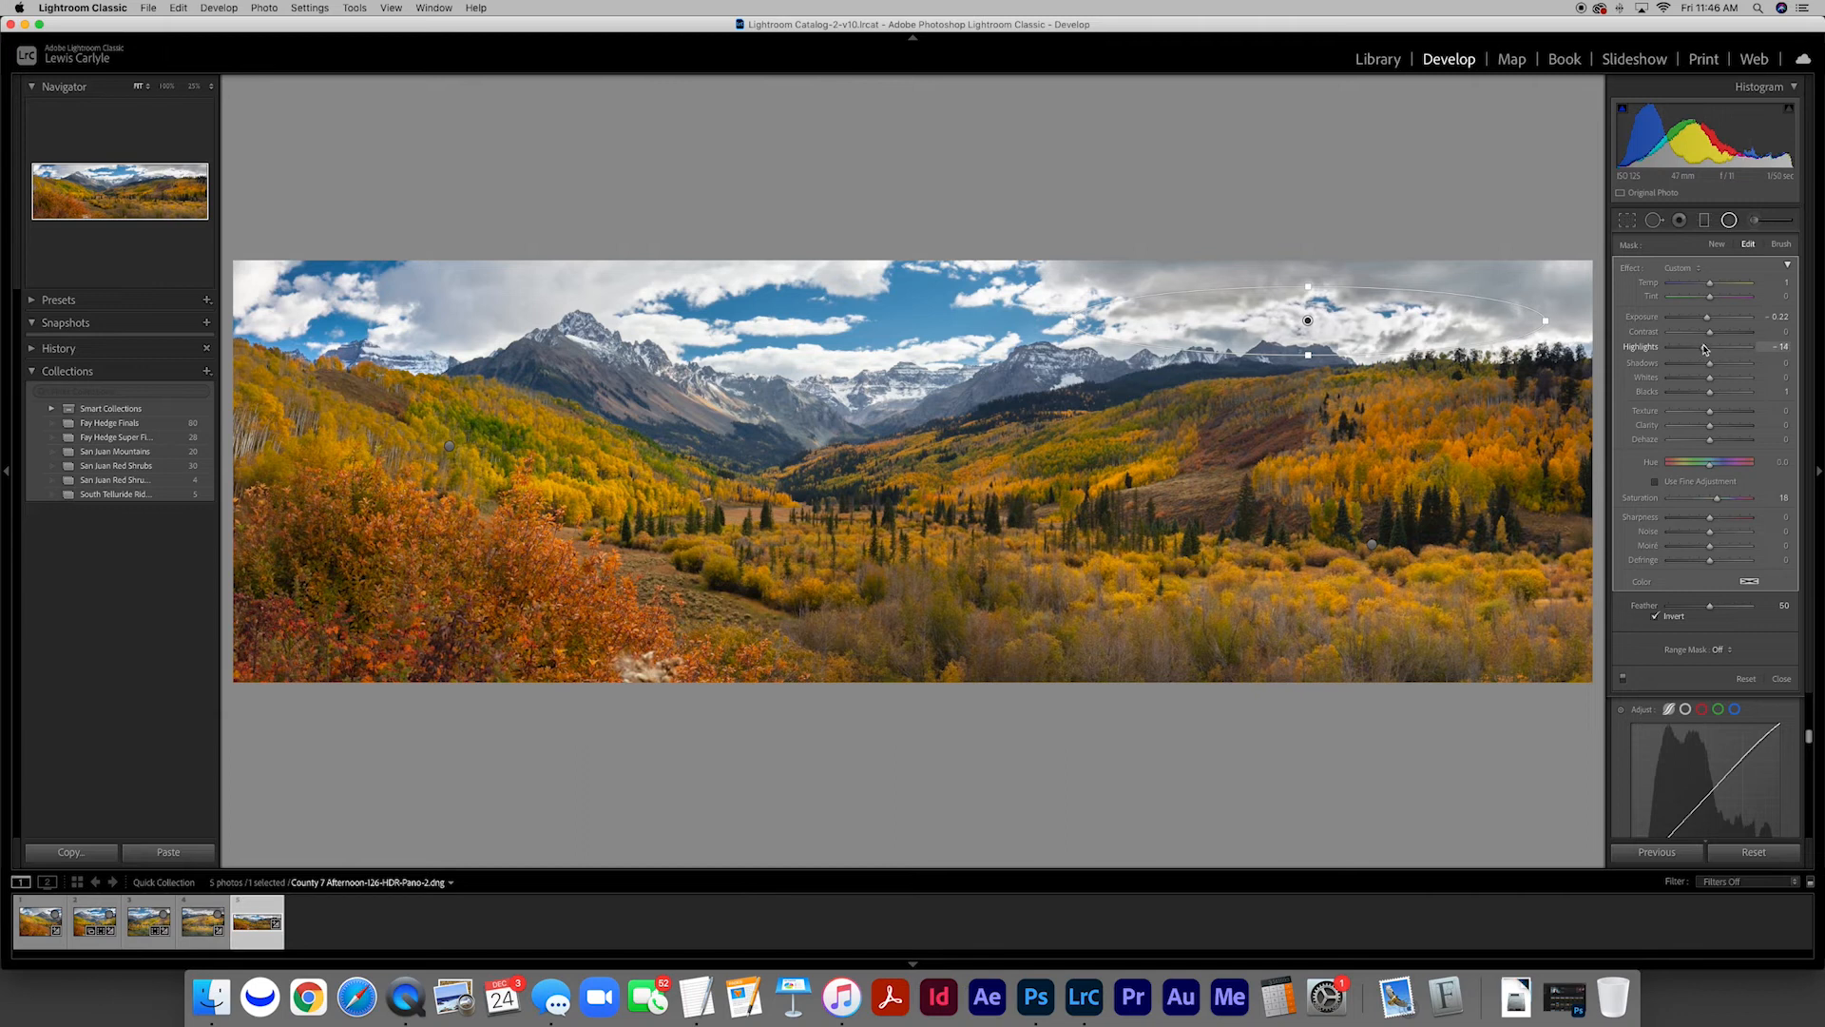
key(Return)
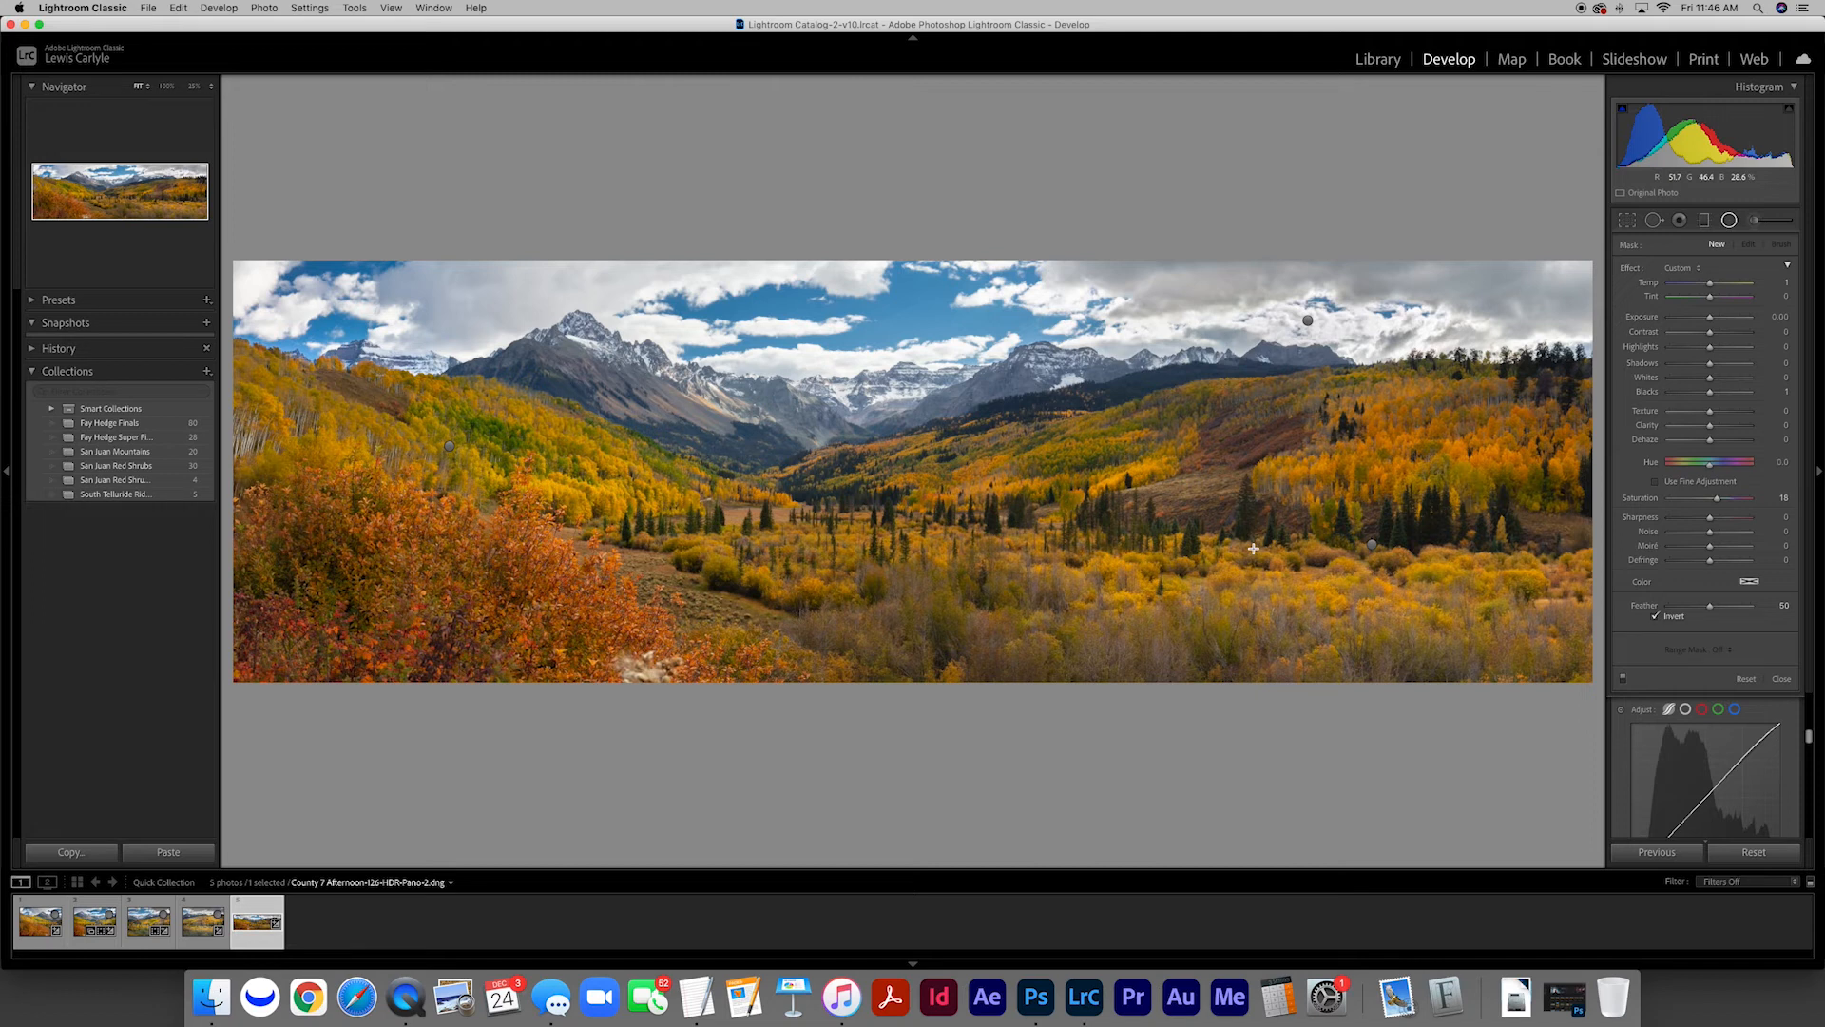
Return to the photo grid and select the first of the four source HDR photos
key(g)
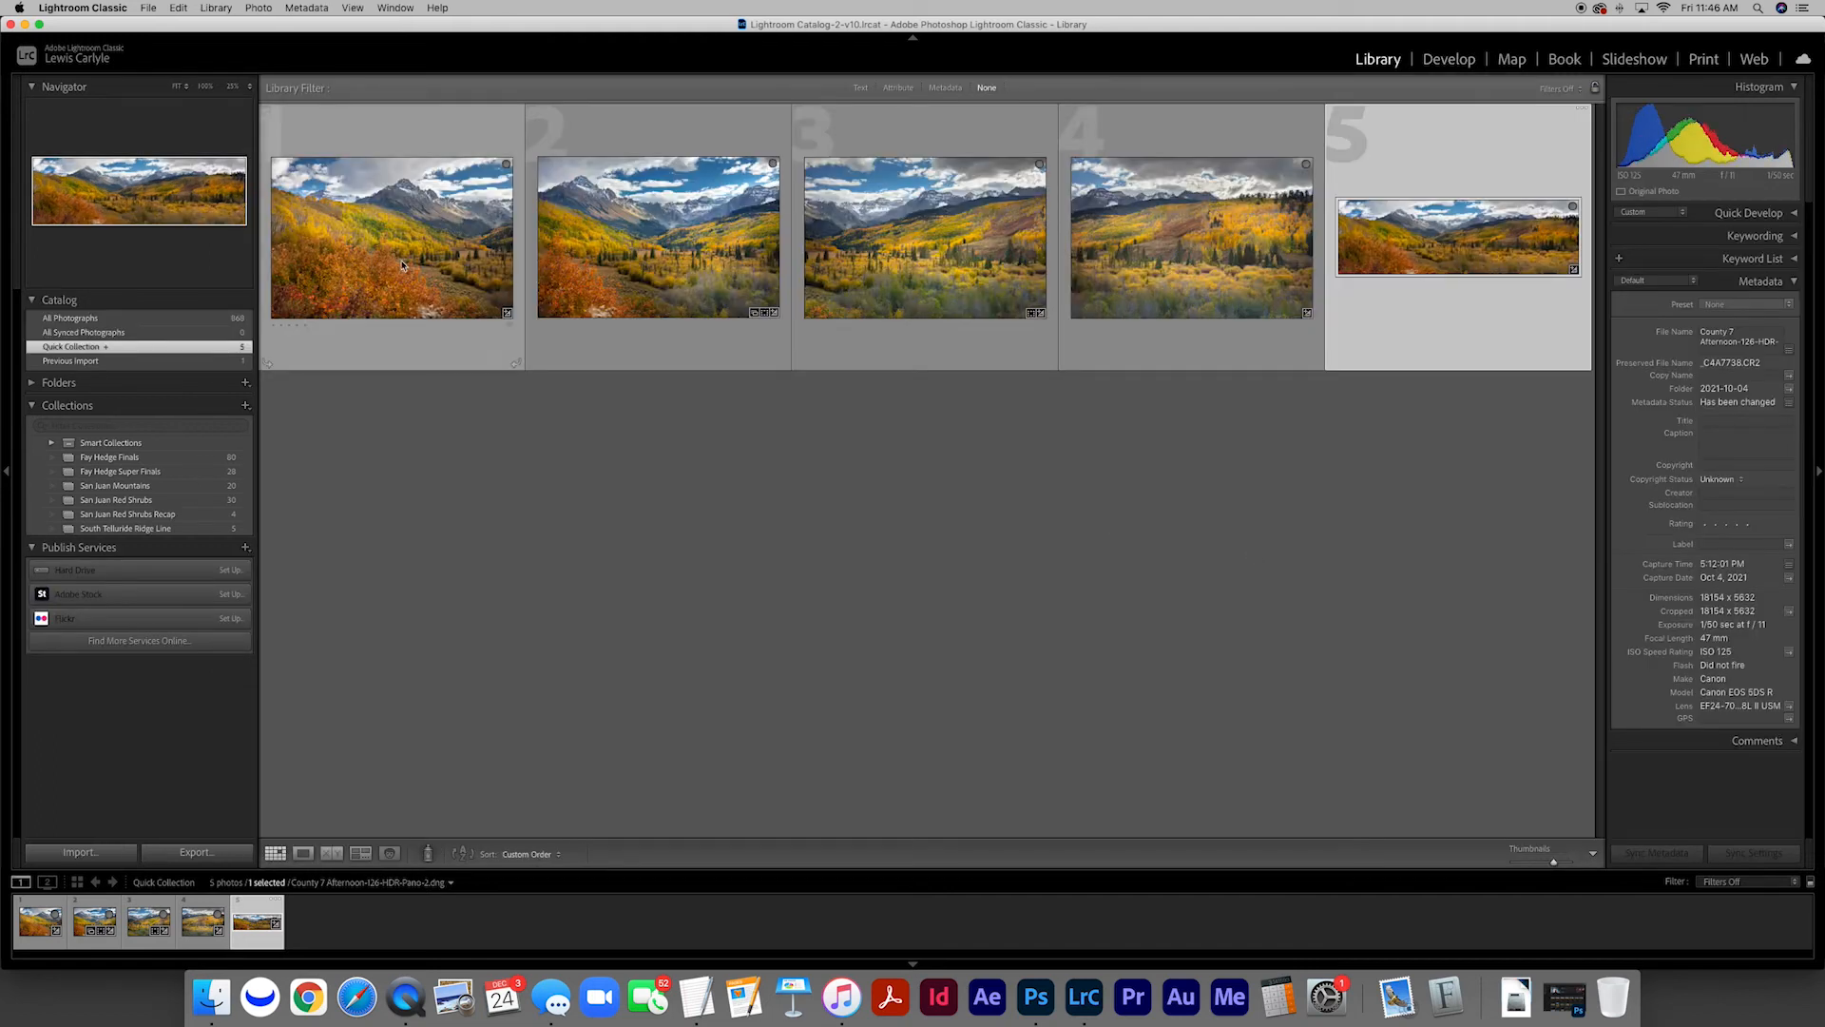
click(402, 262)
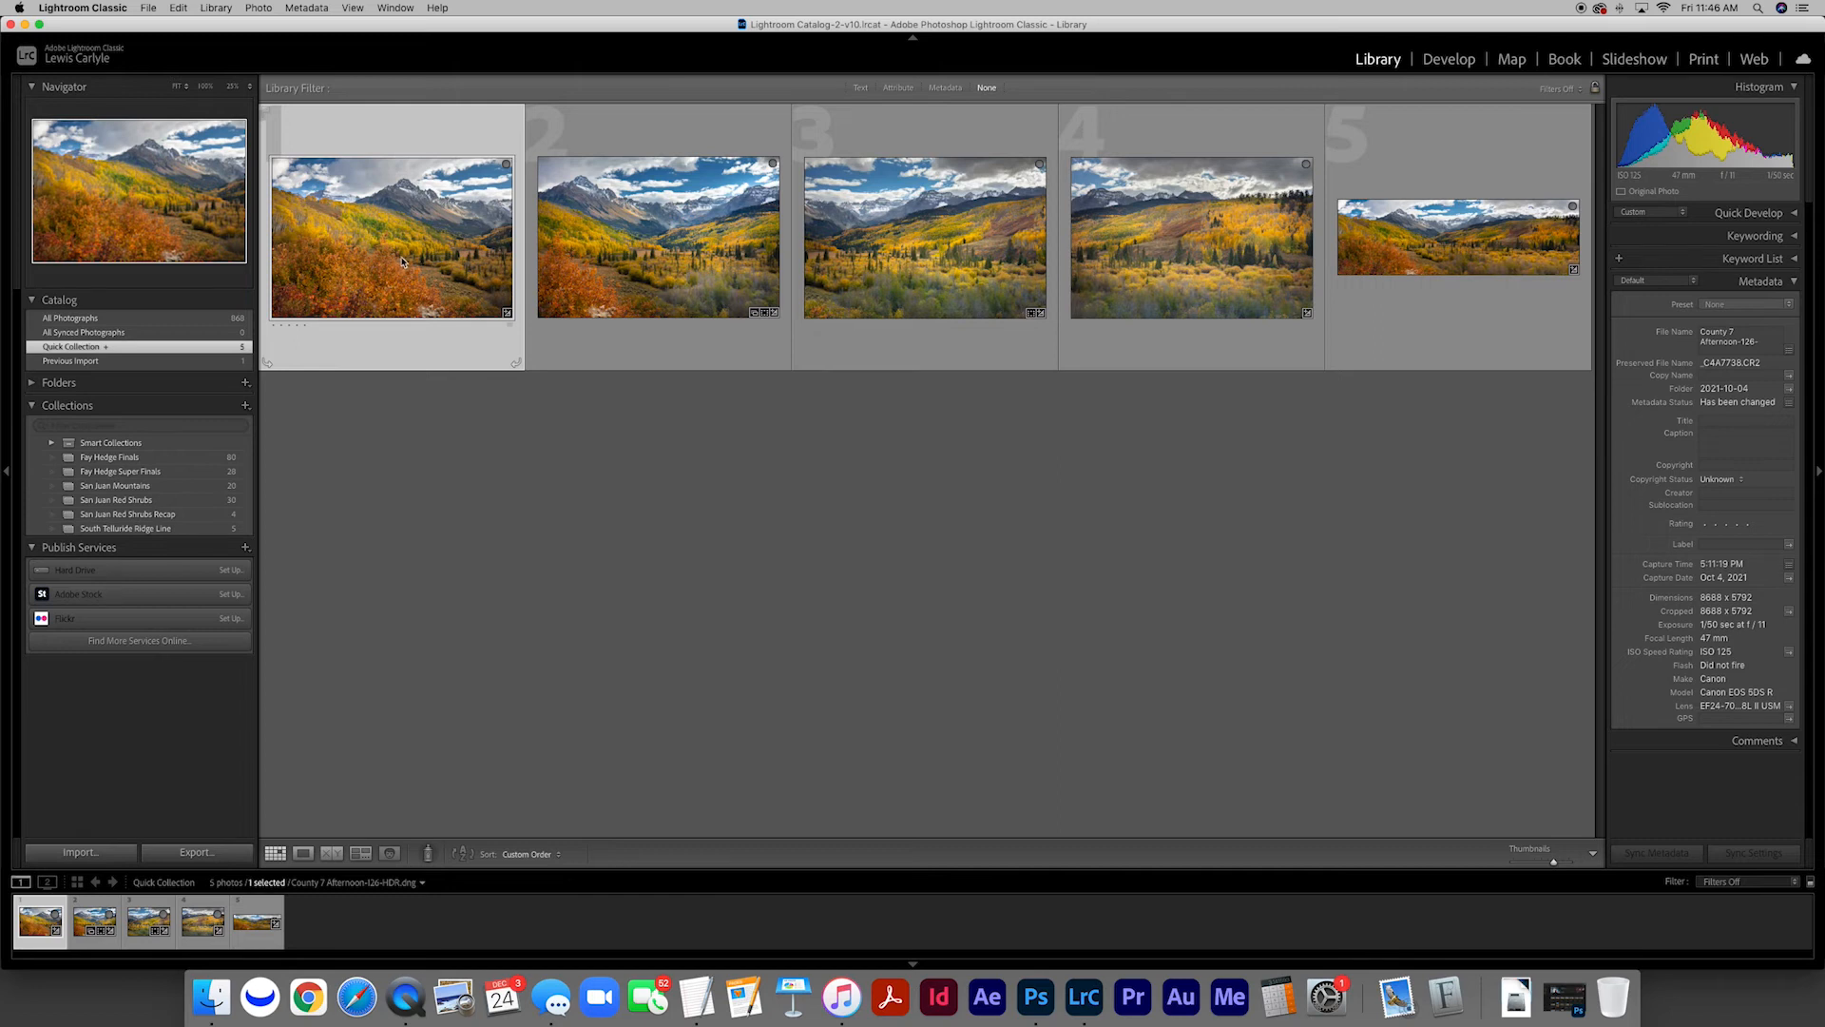
Add Red Shrub Sample-1.jpg from the previous import to the Quick Collection and show that collection's photo grid
click(198, 361)
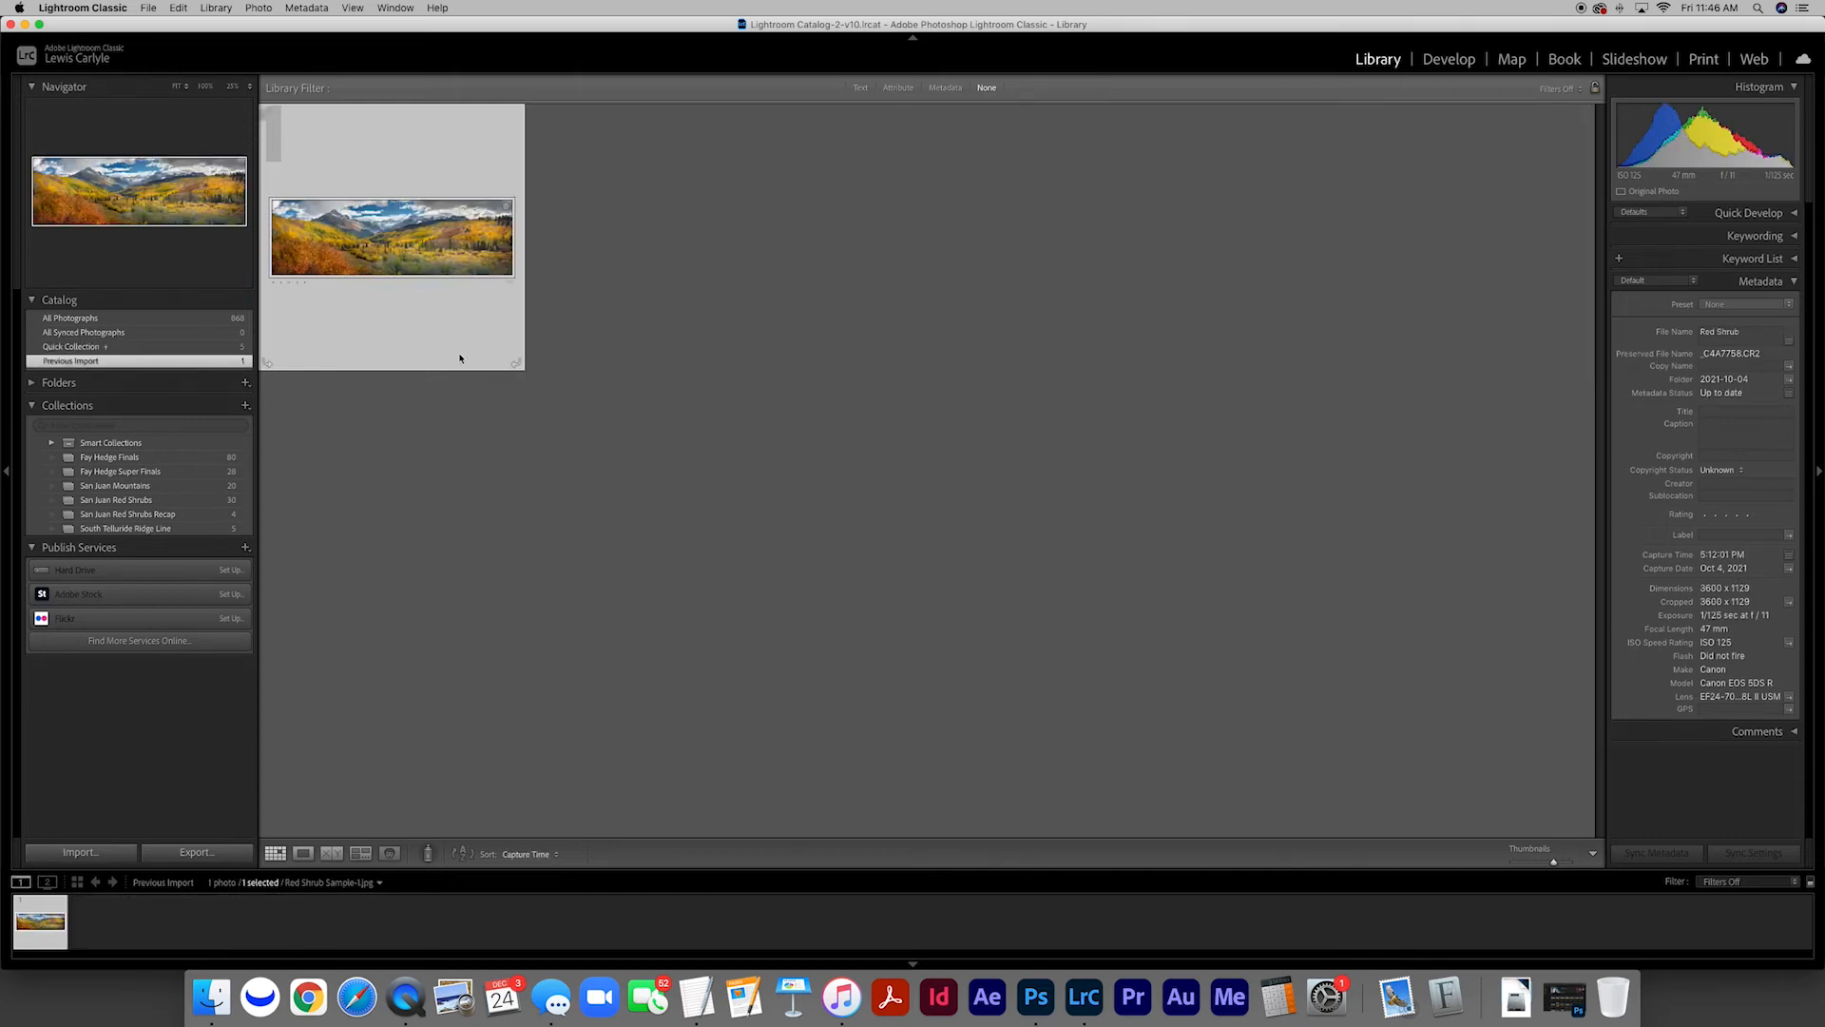
double_click(465, 259)
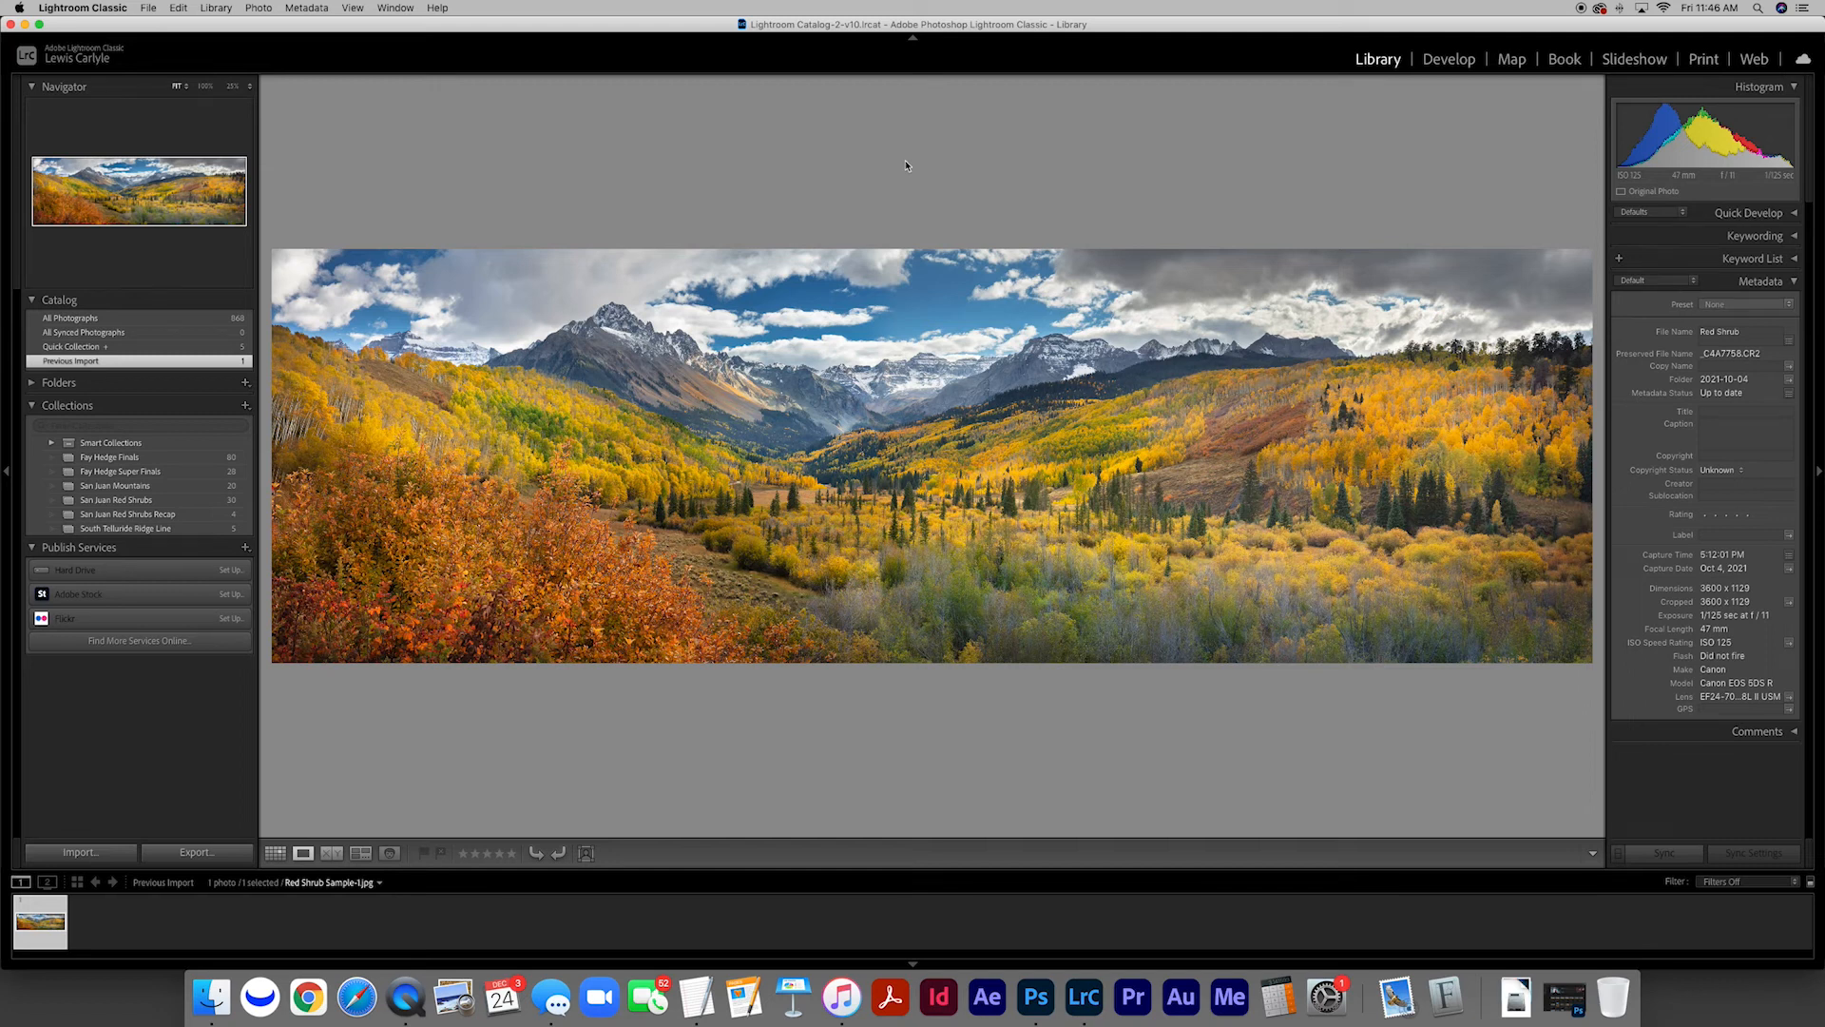
key(b)
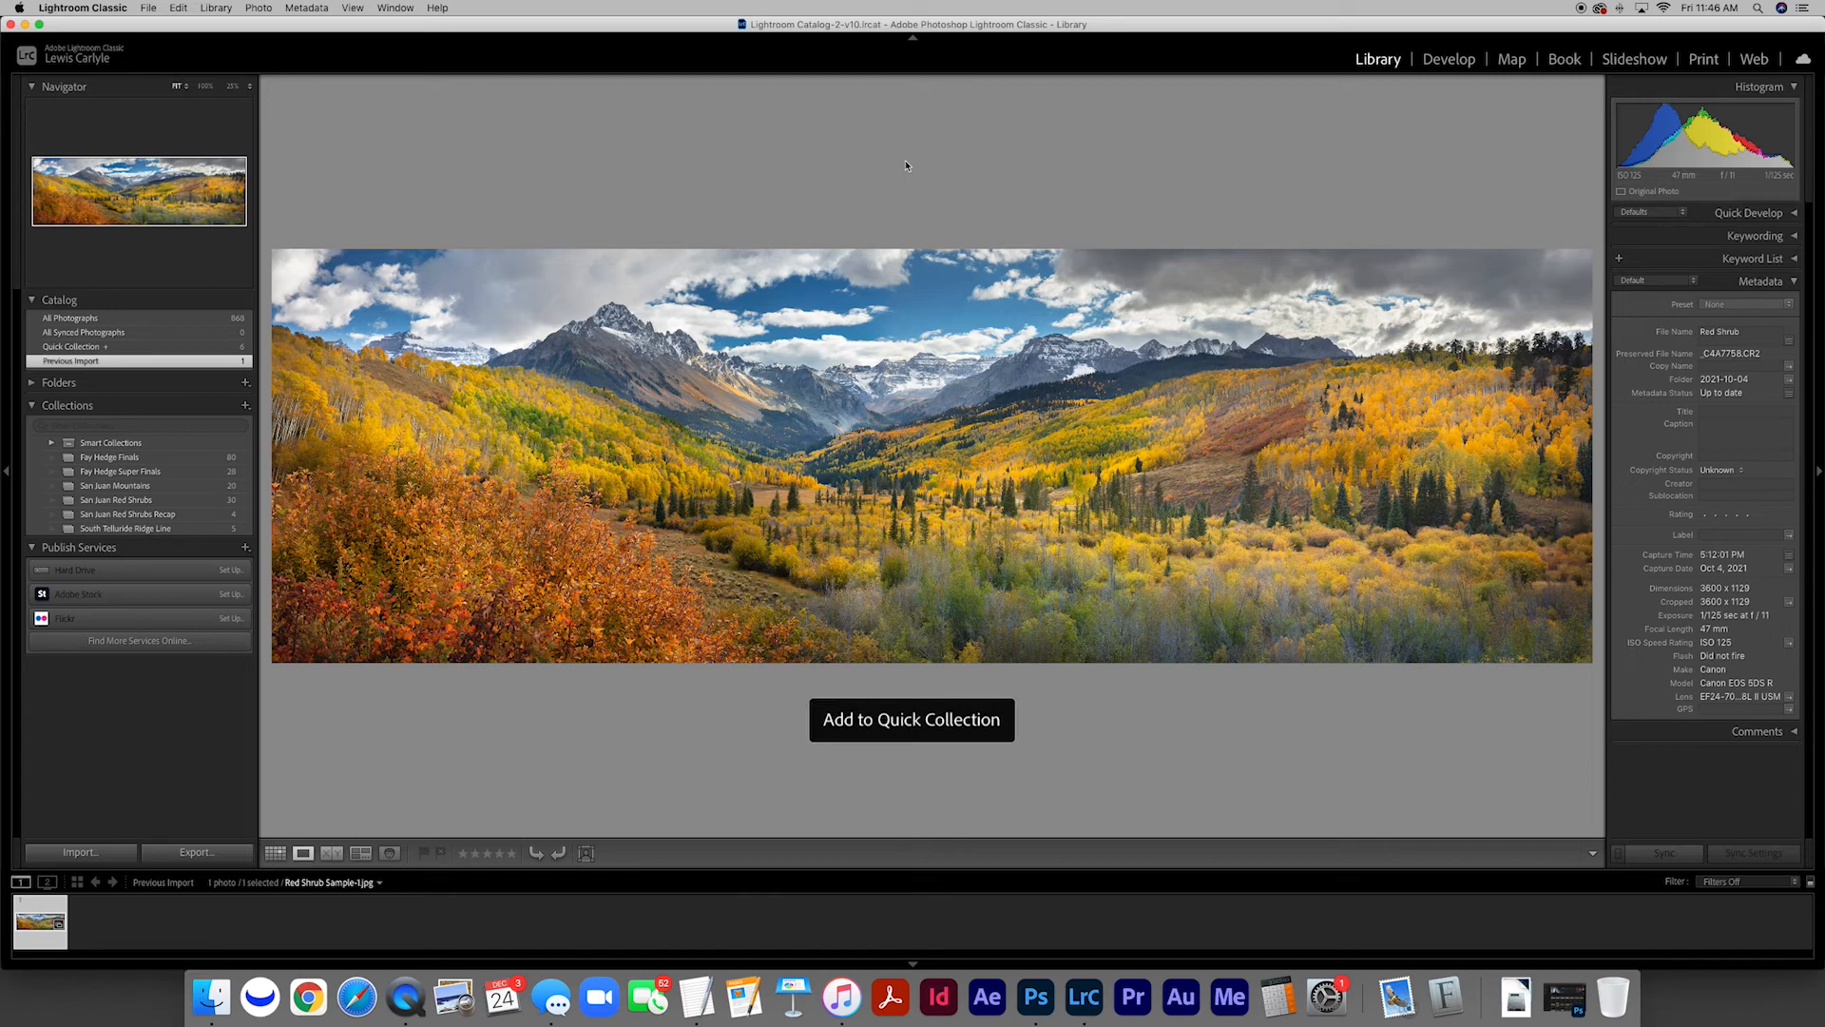
key(super+b)
key(g)
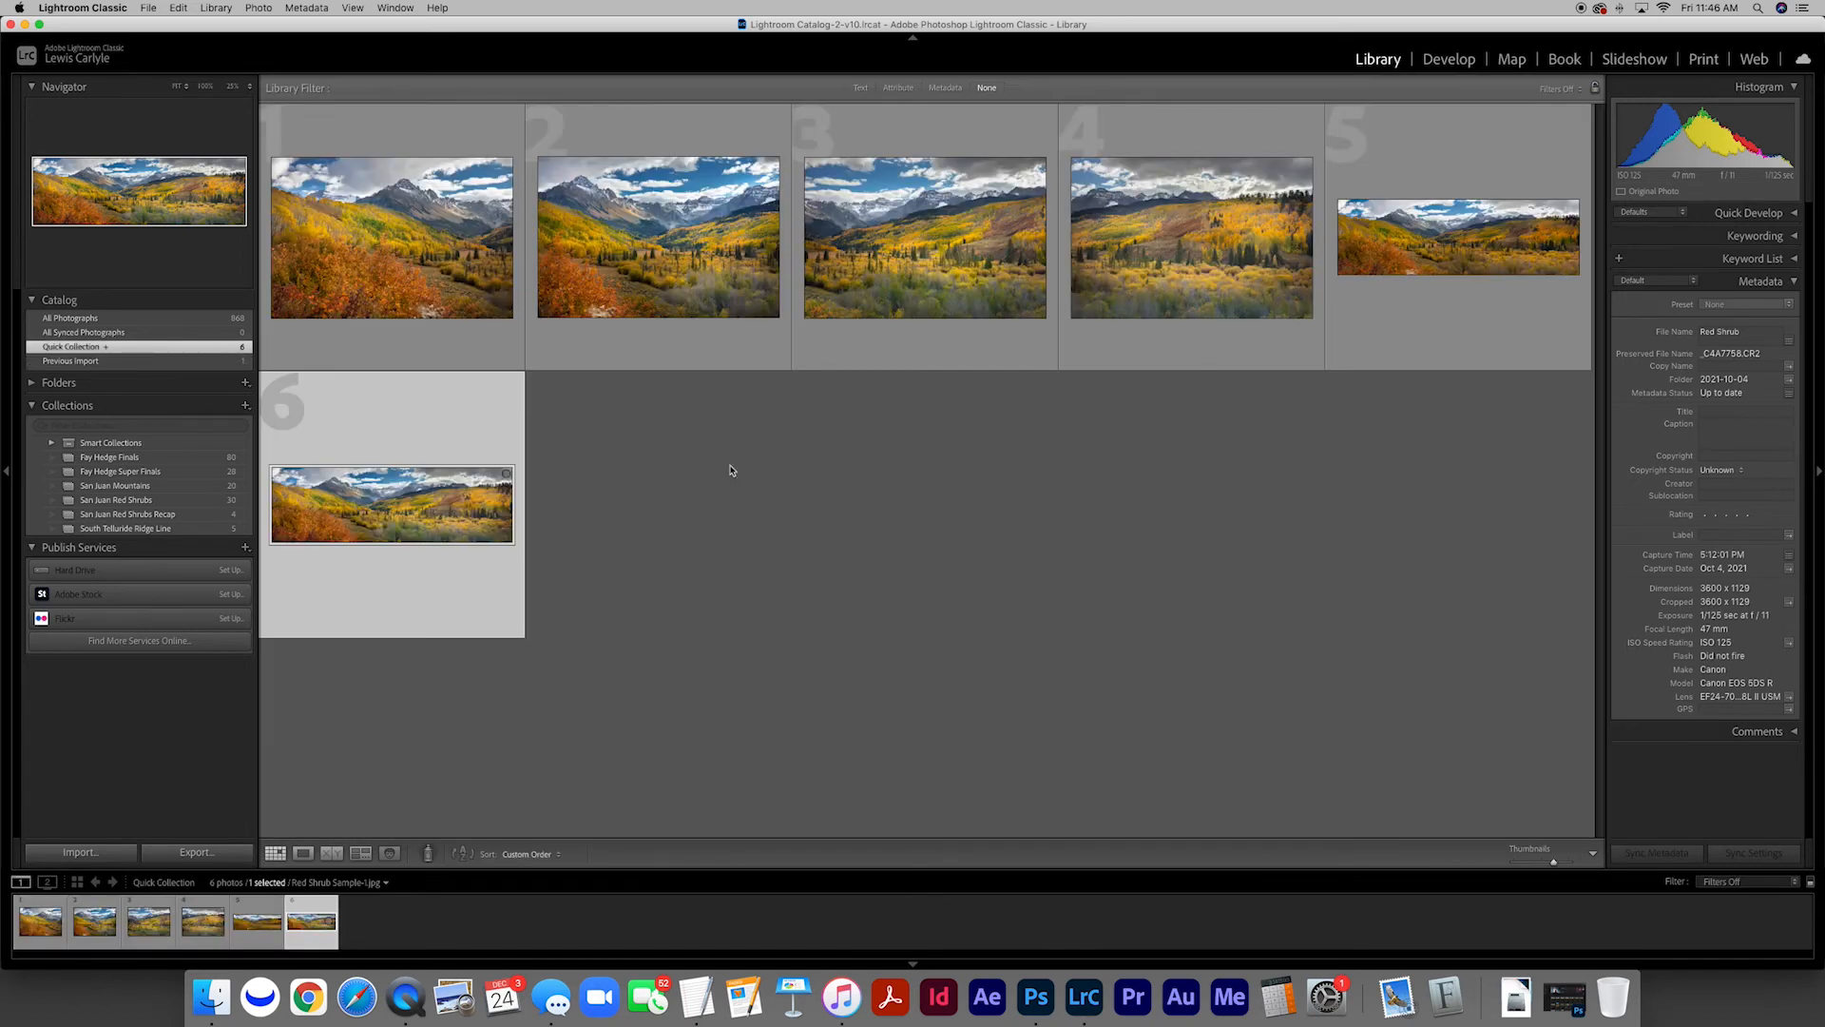
Compare the Lightroom-merged panorama with the Red Shrub sample in single-photo view, alternating between them, and return to the grid
click(1504, 249)
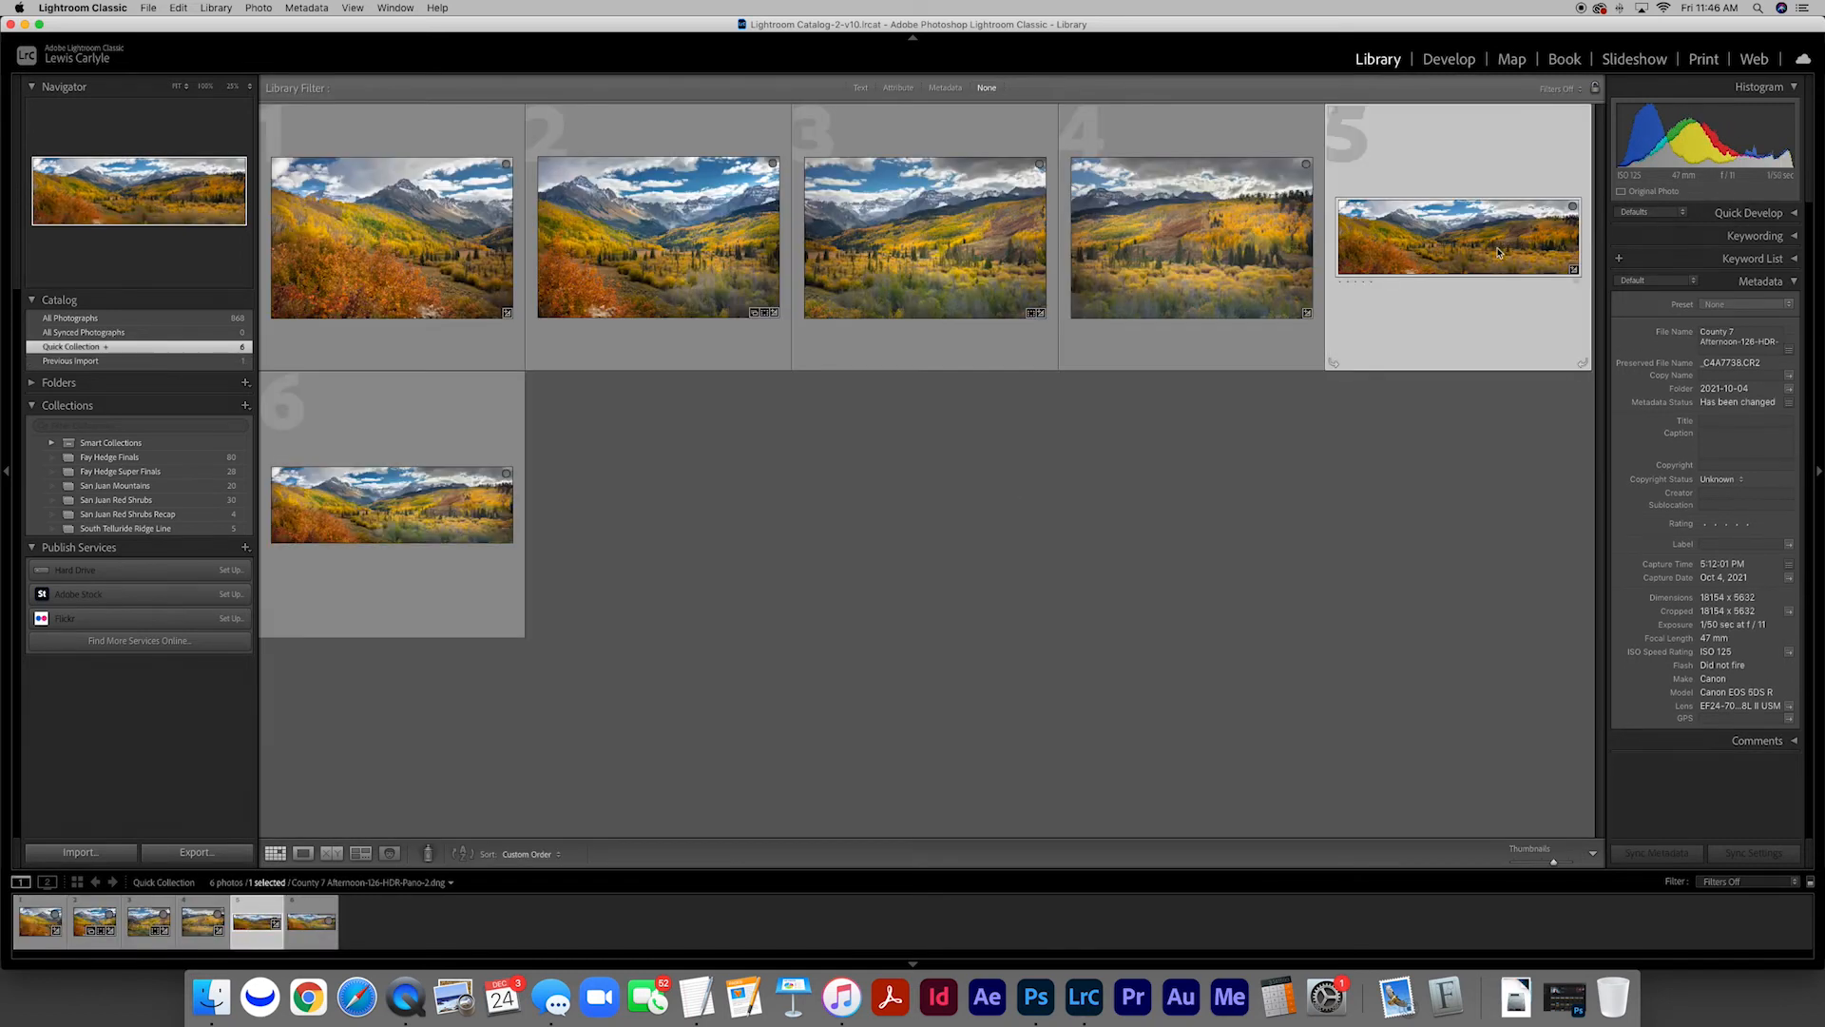
double_click(1518, 250)
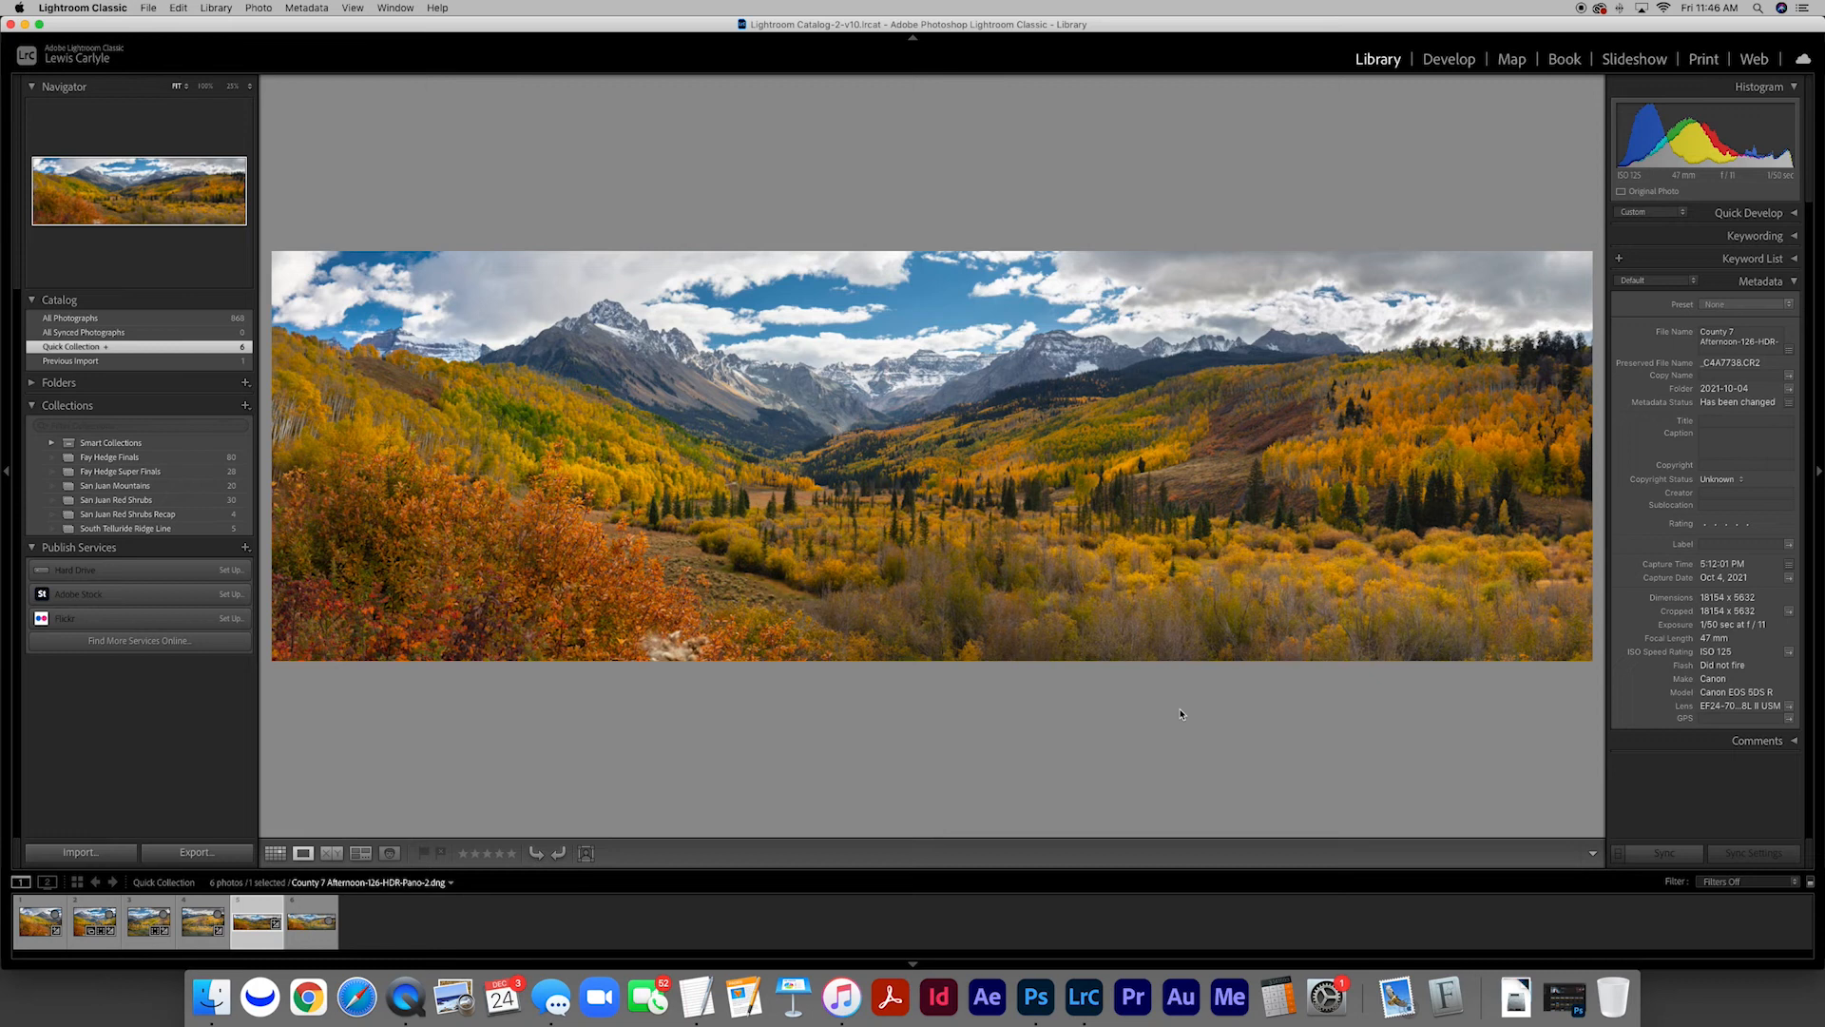
key(Right)
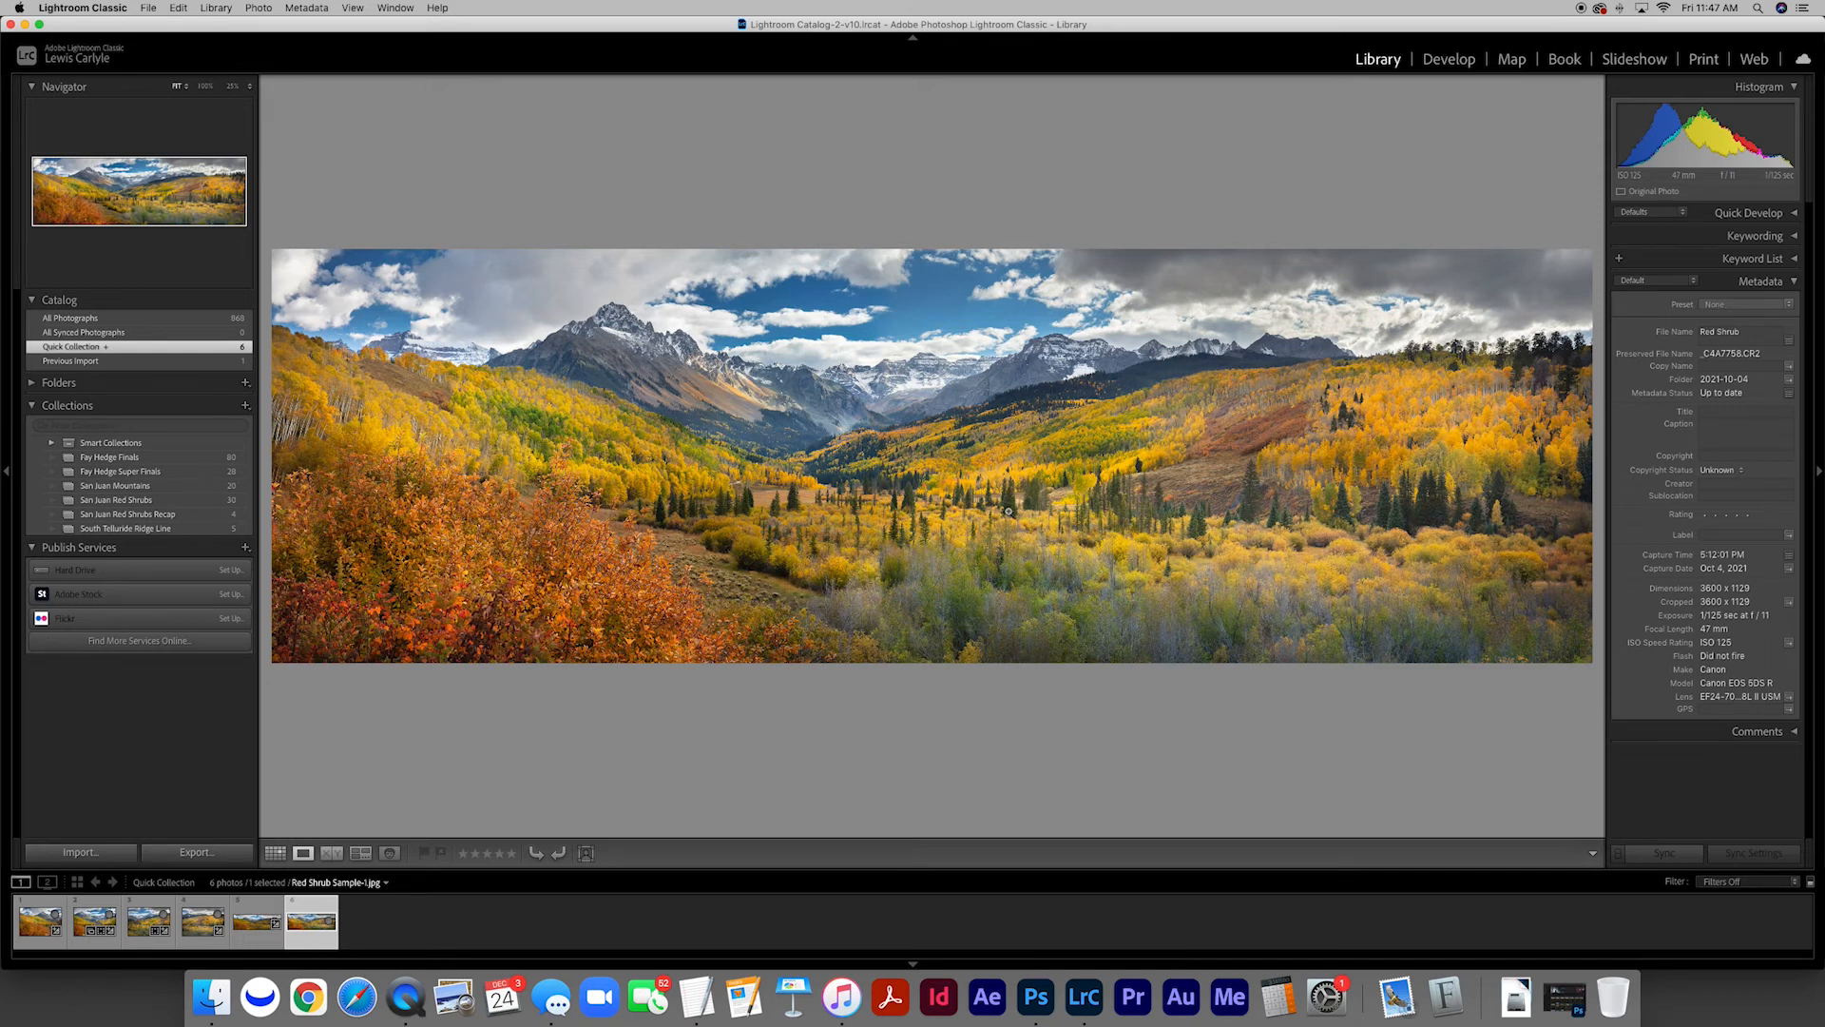
key(Left)
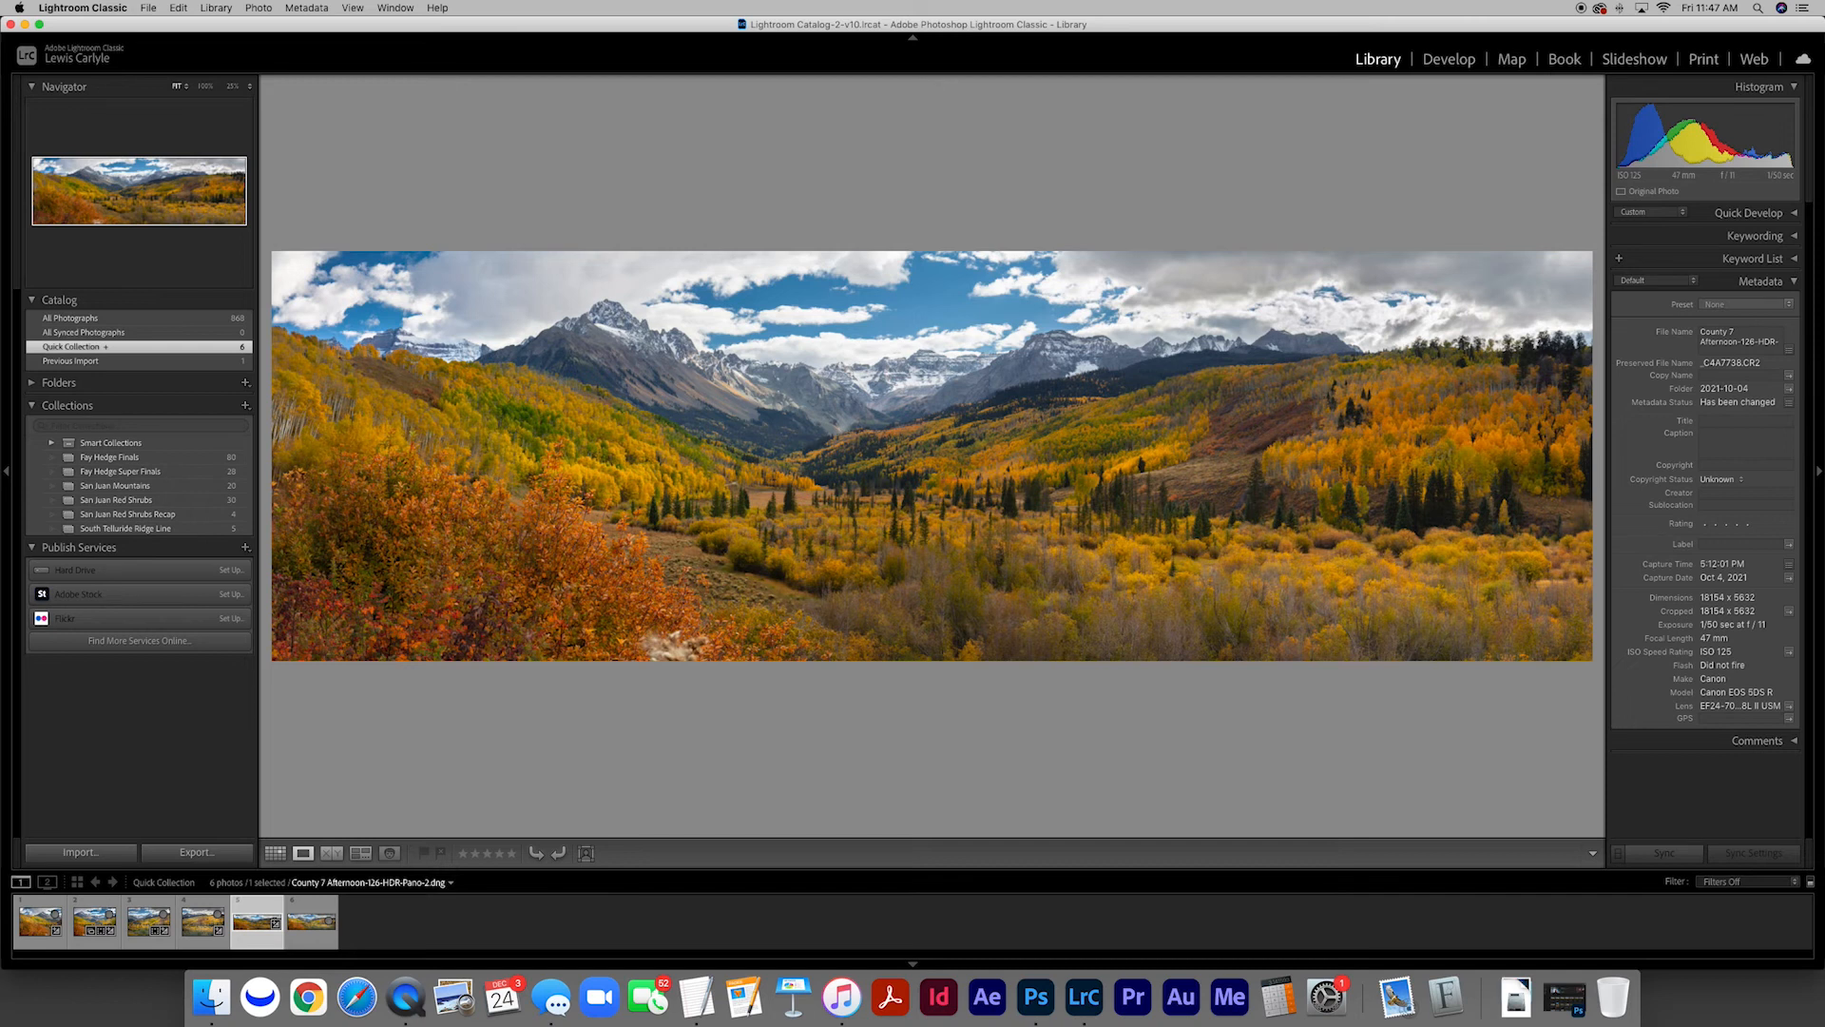
key(Right)
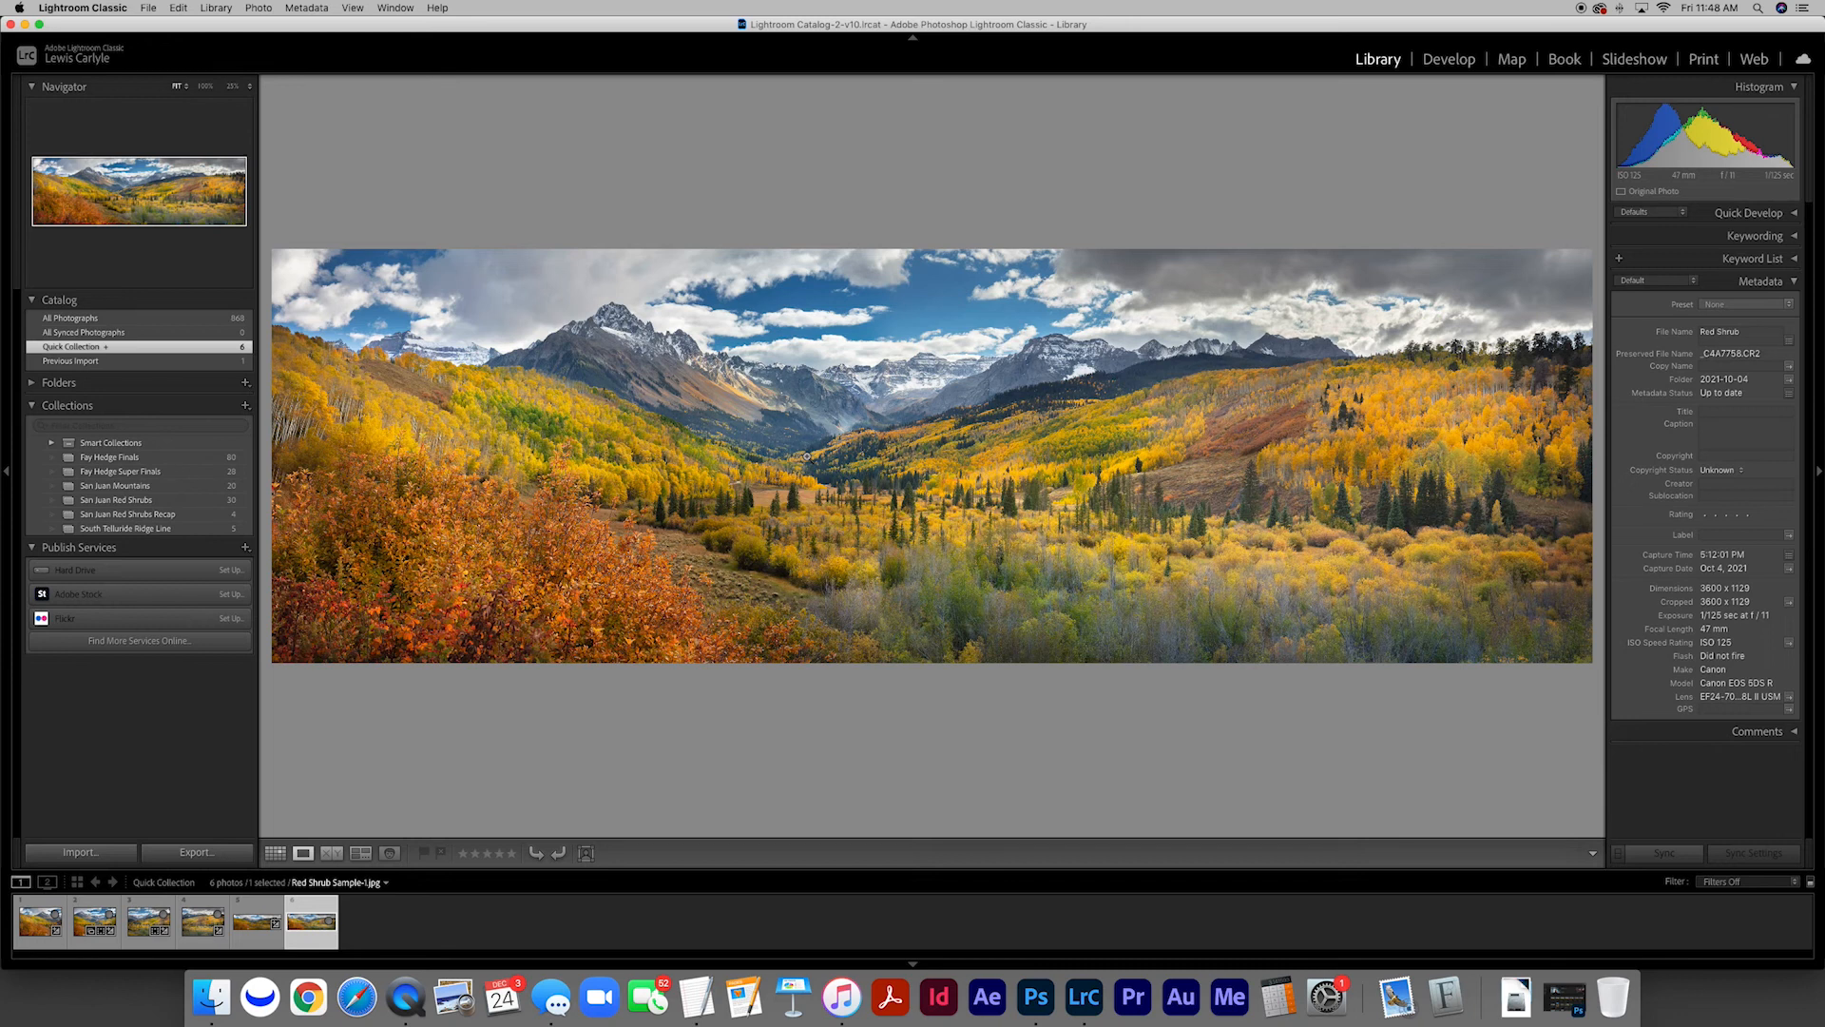
key(Left)
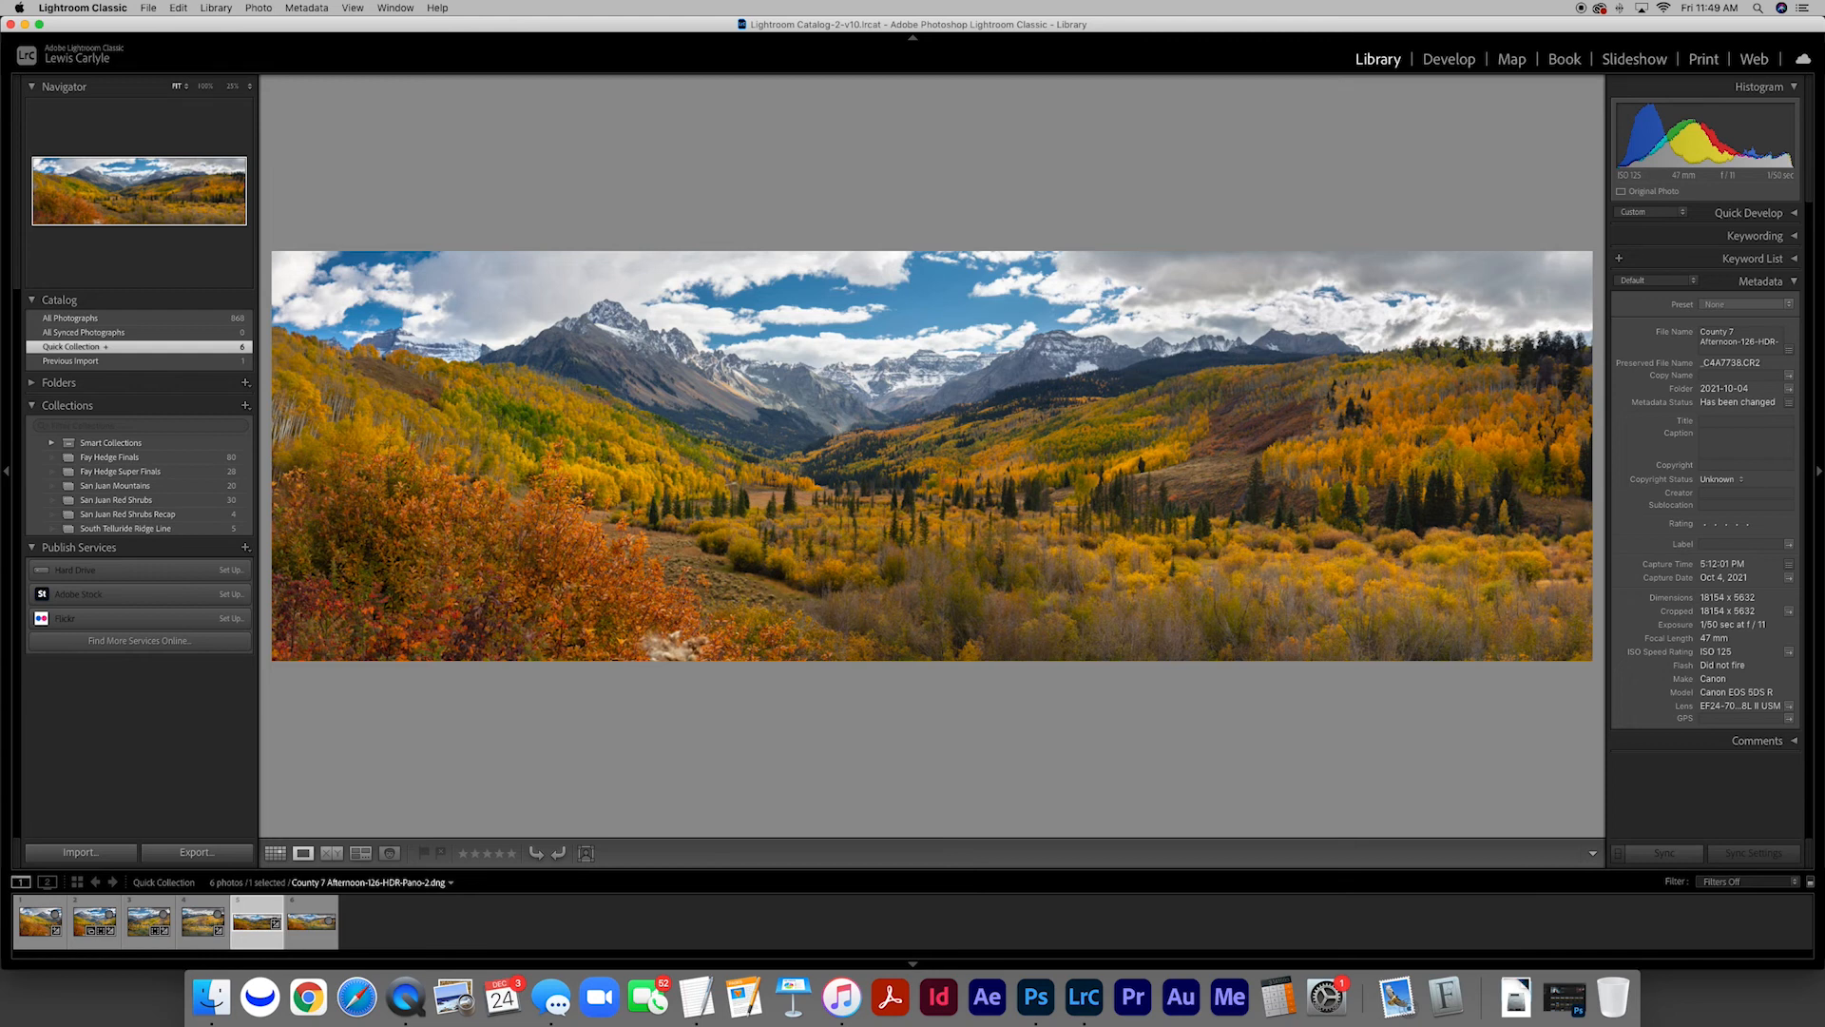
key(Right)
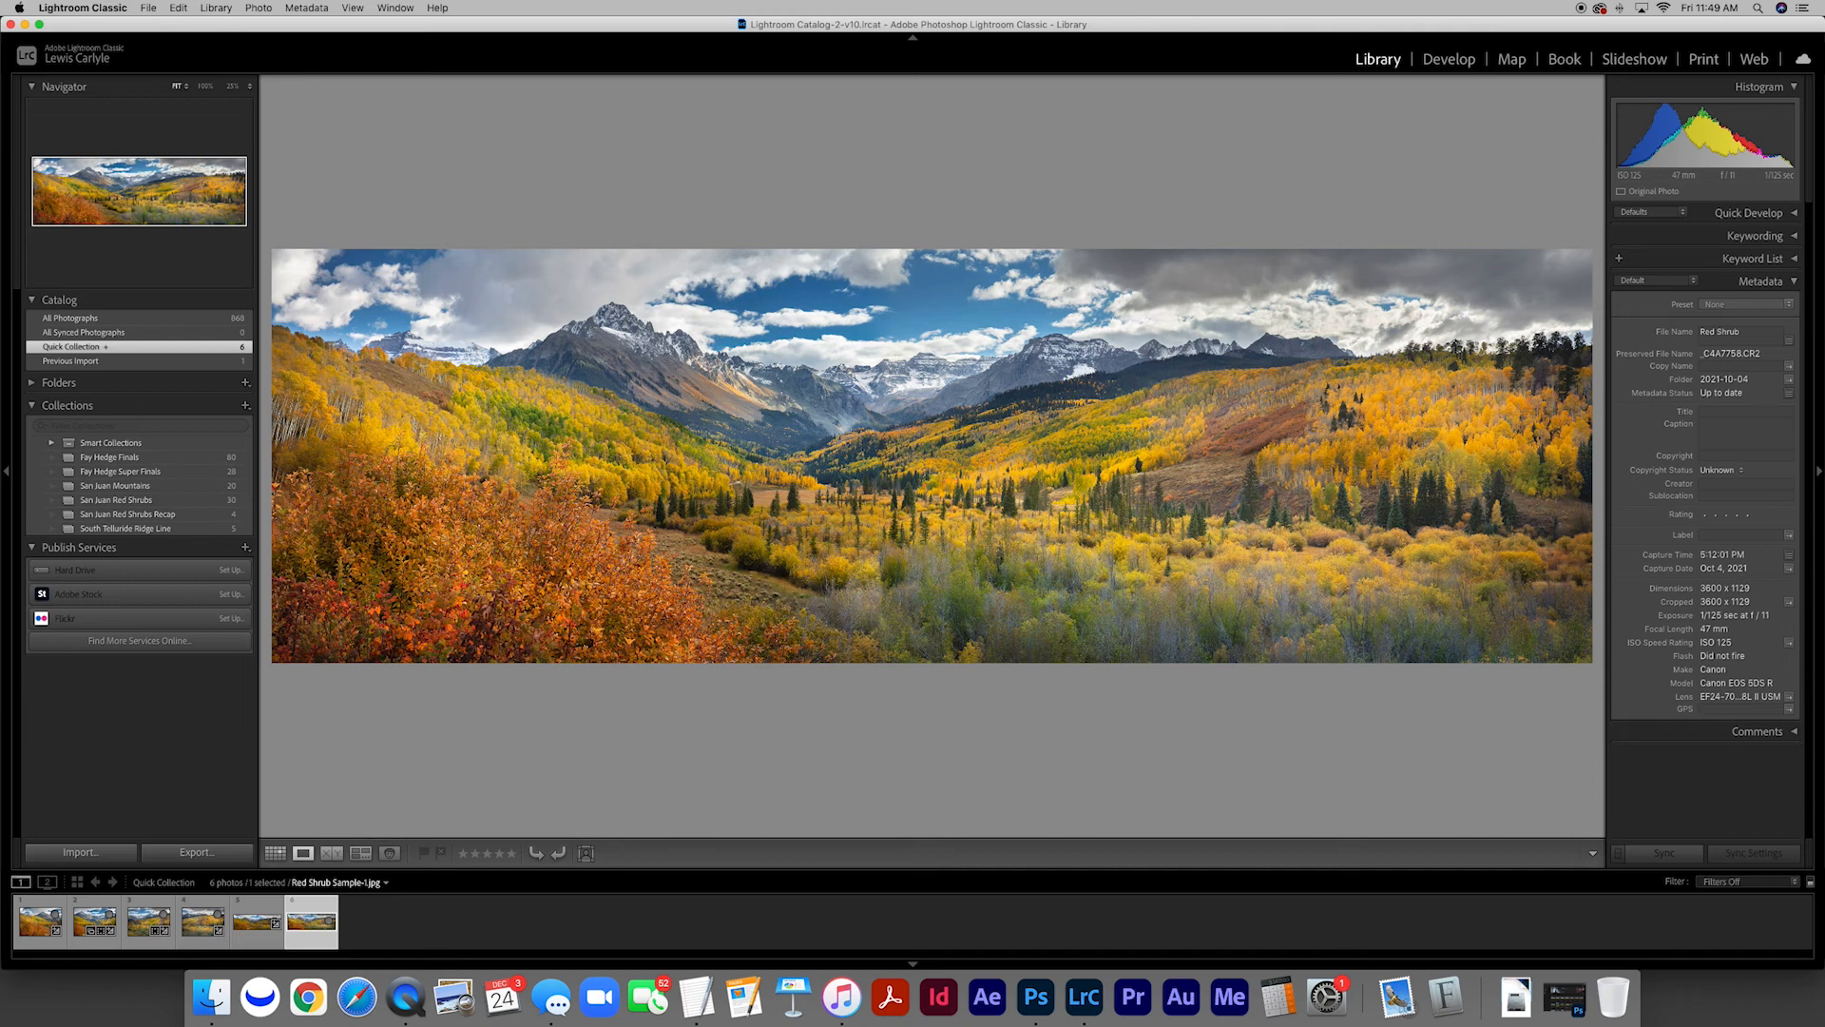
key(Left)
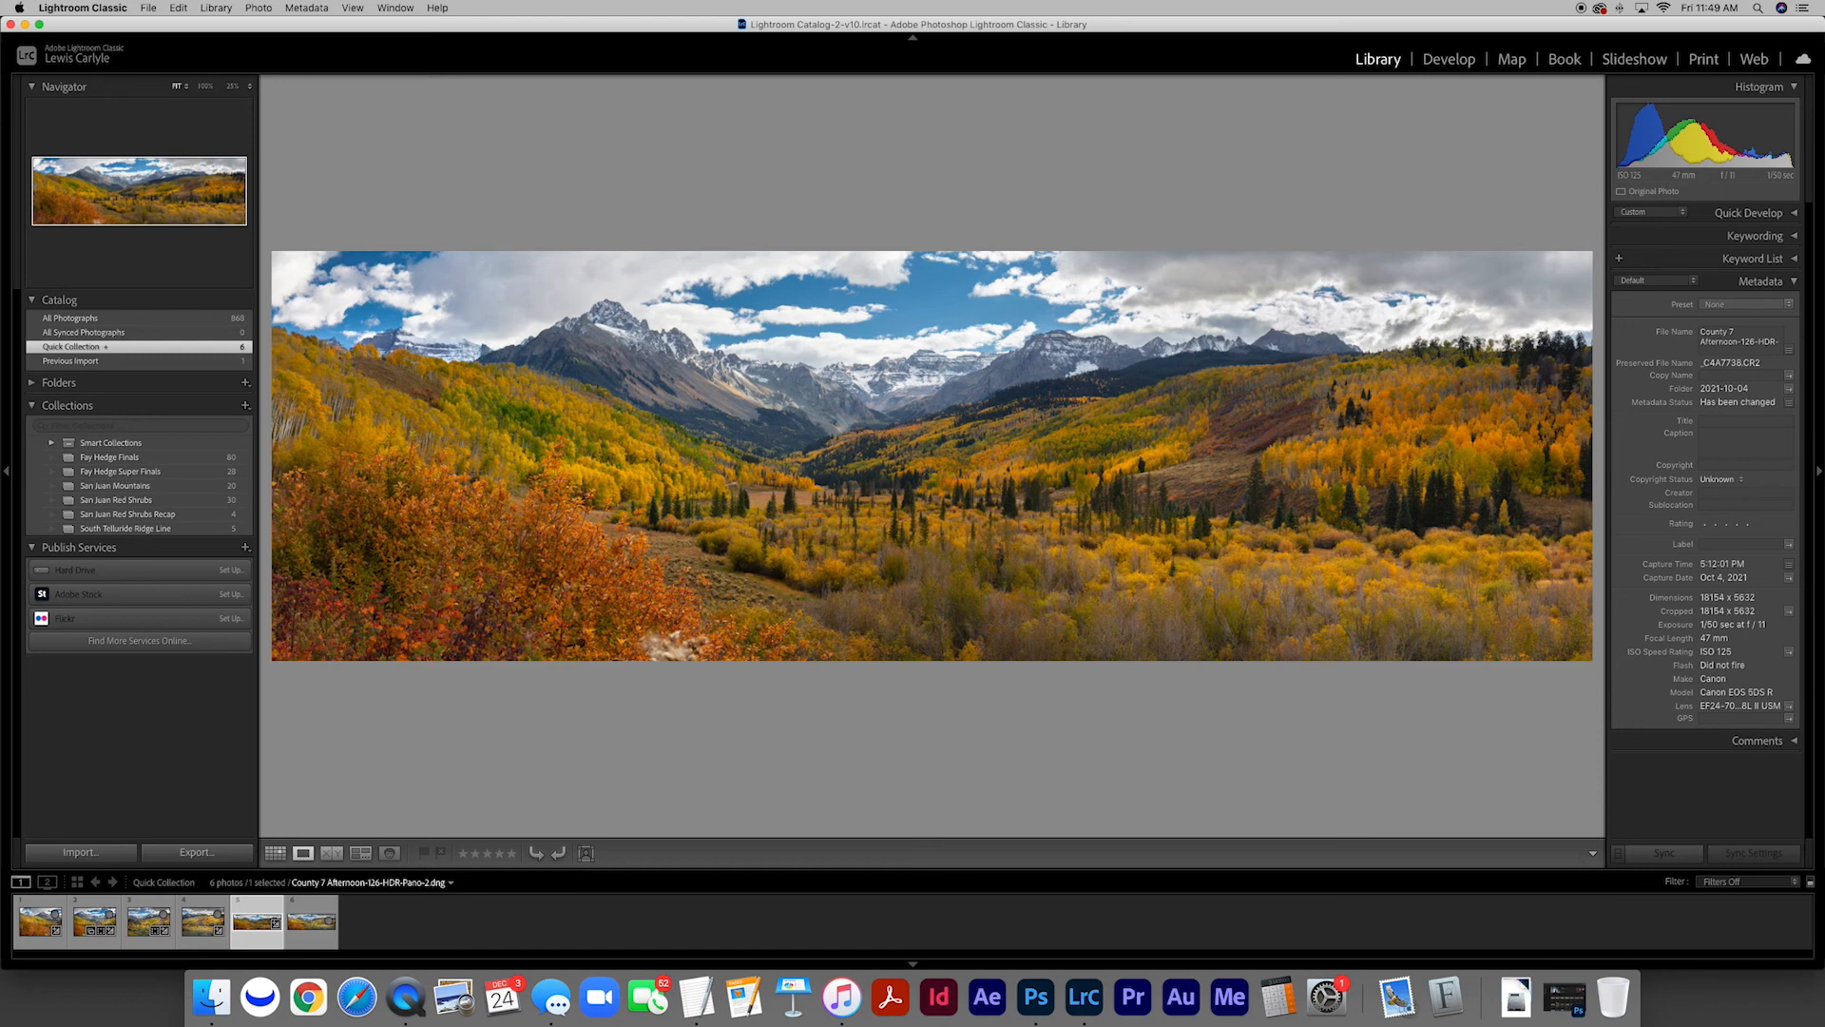
key(Right)
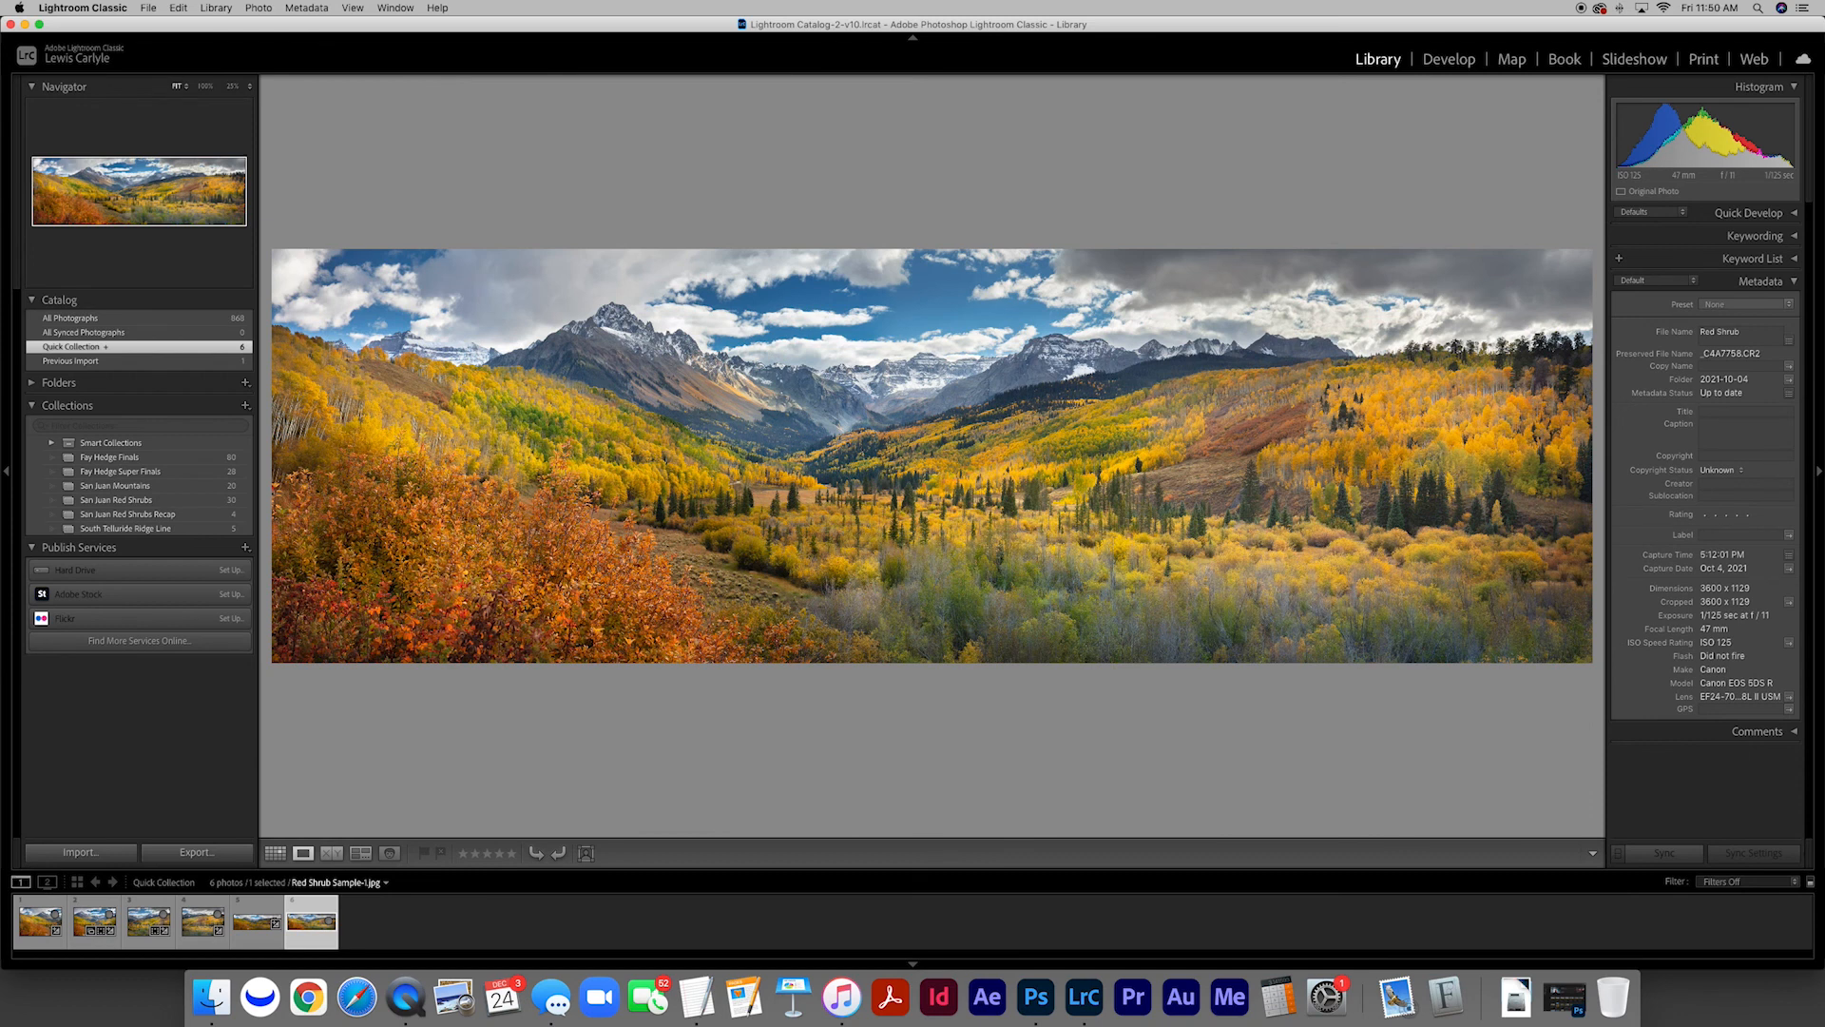
key(g)
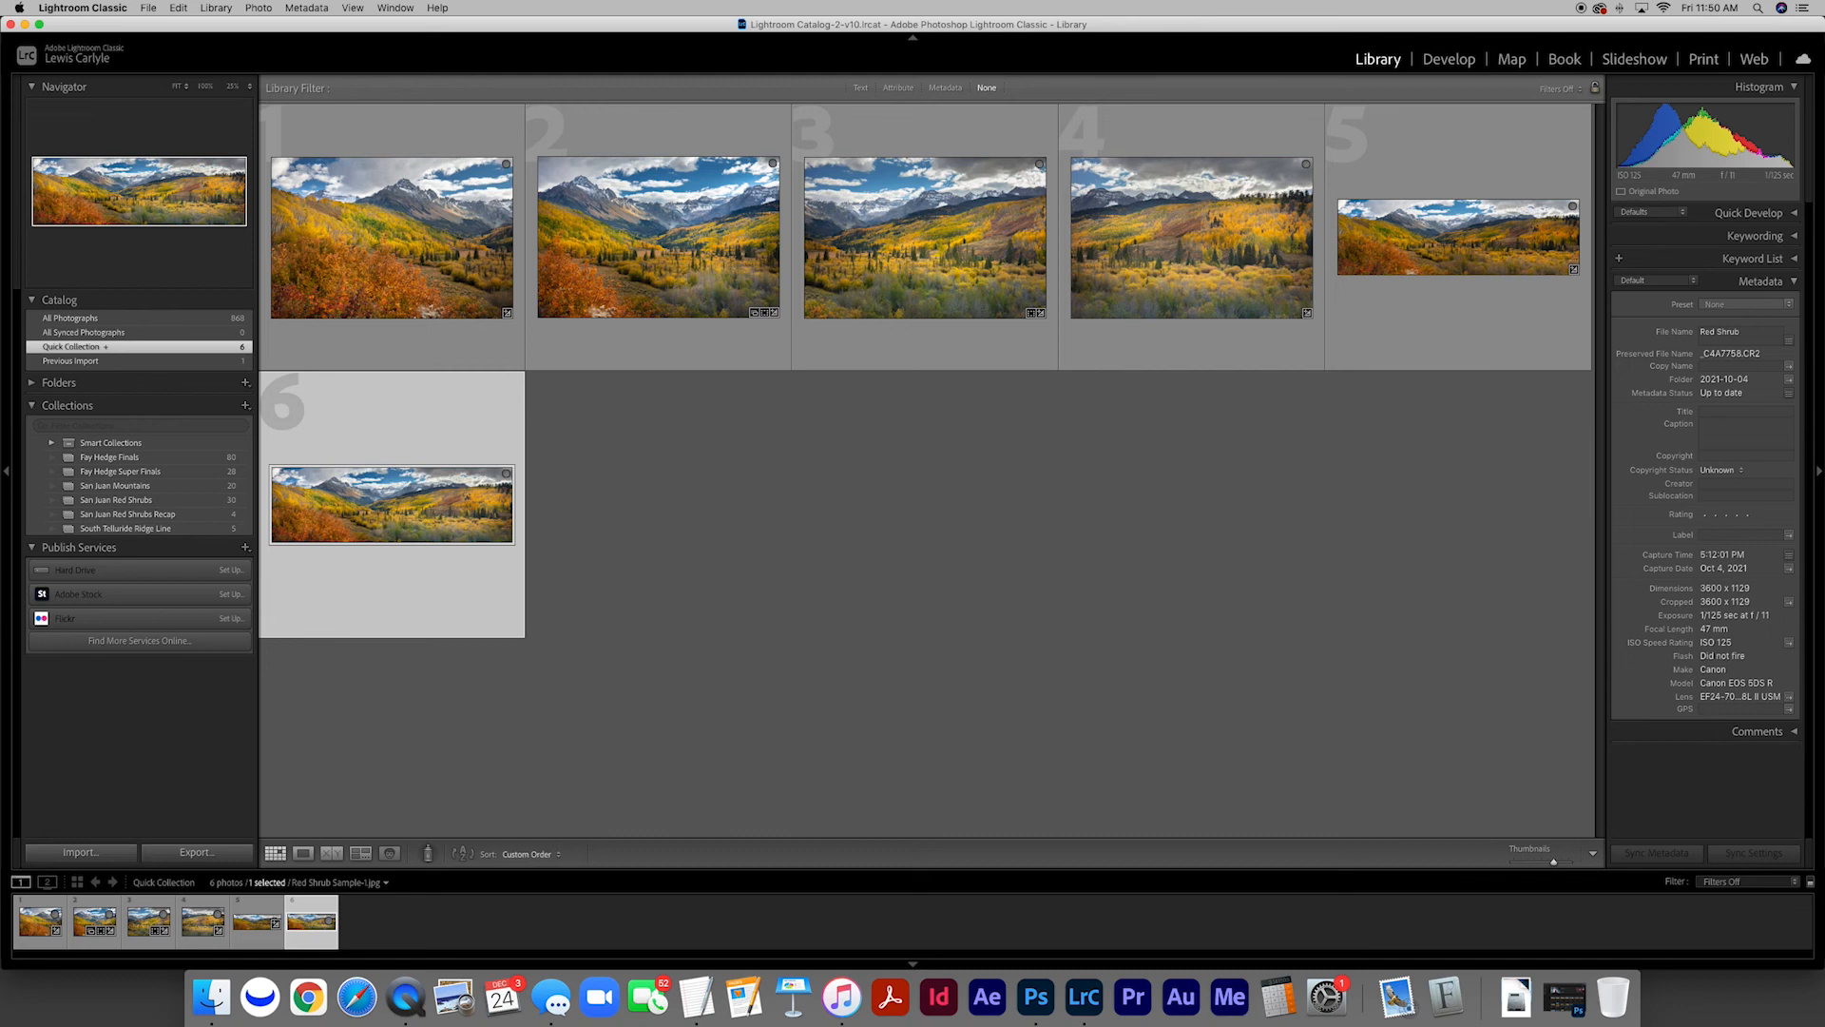
Step through the four source HDR photos in the grid and back to the first one
click(450, 279)
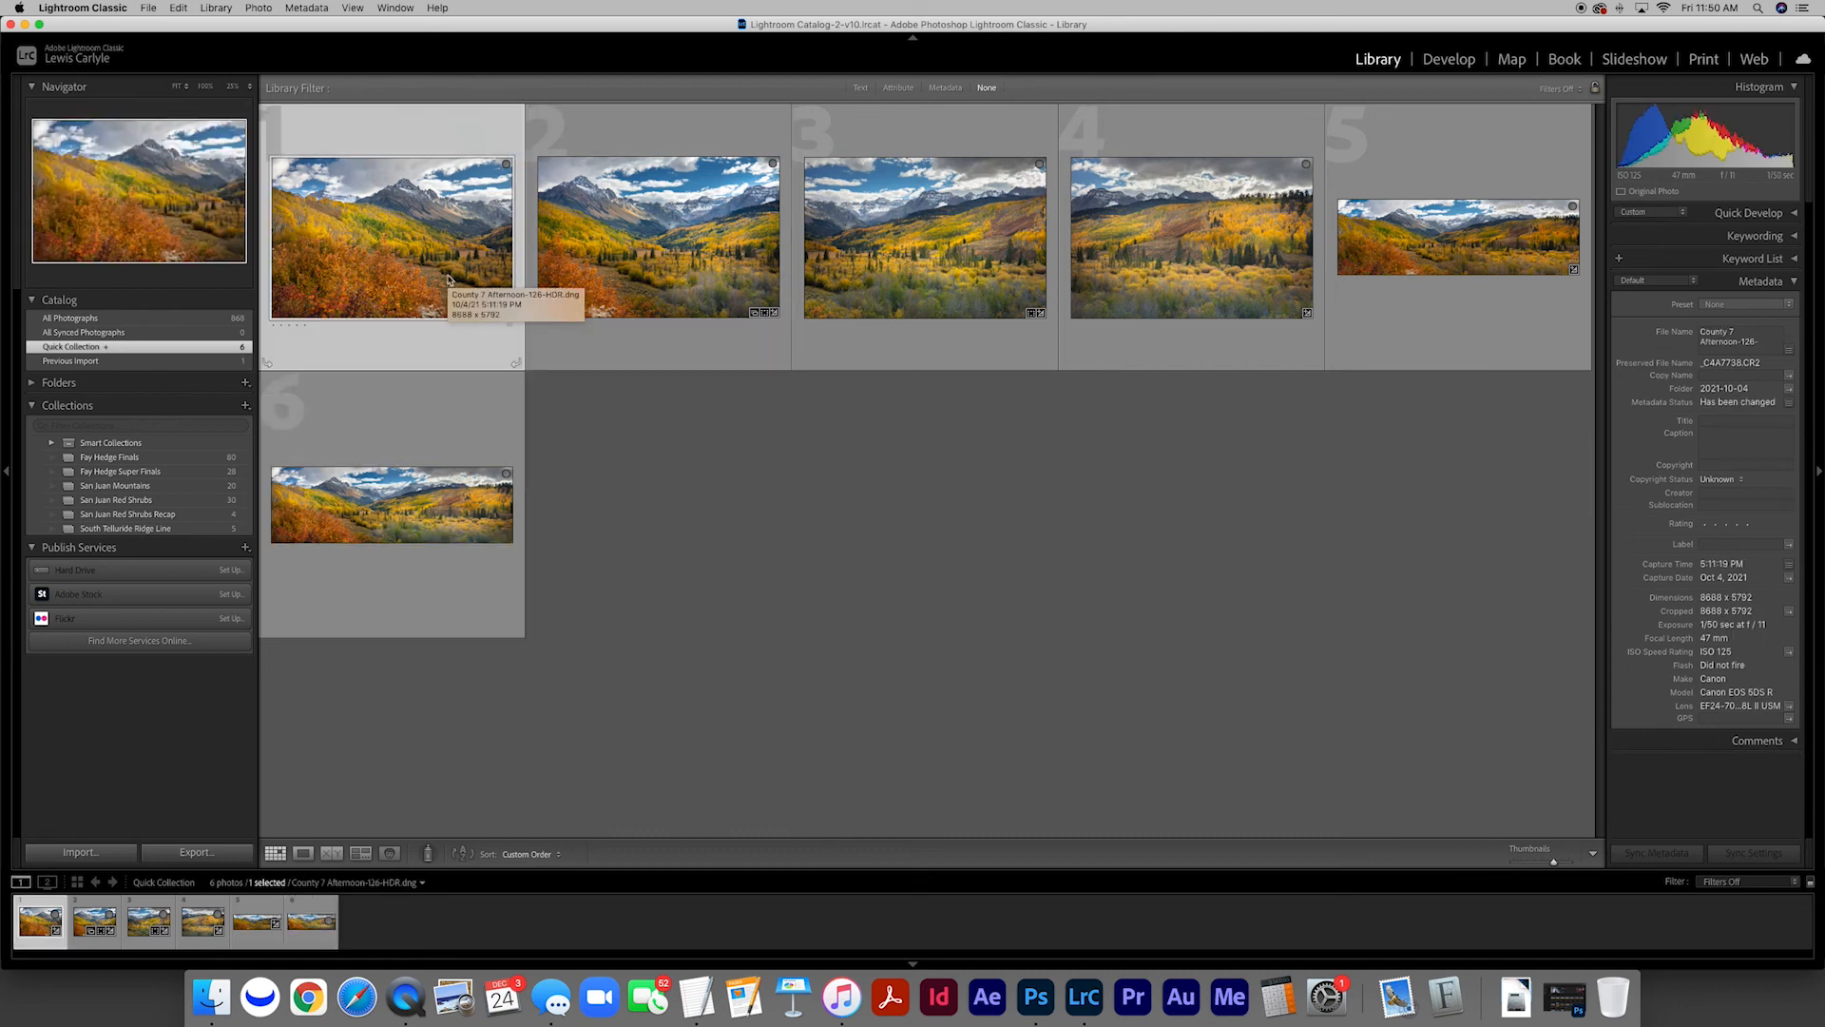
key(Right)
key(Right)
key(Right)
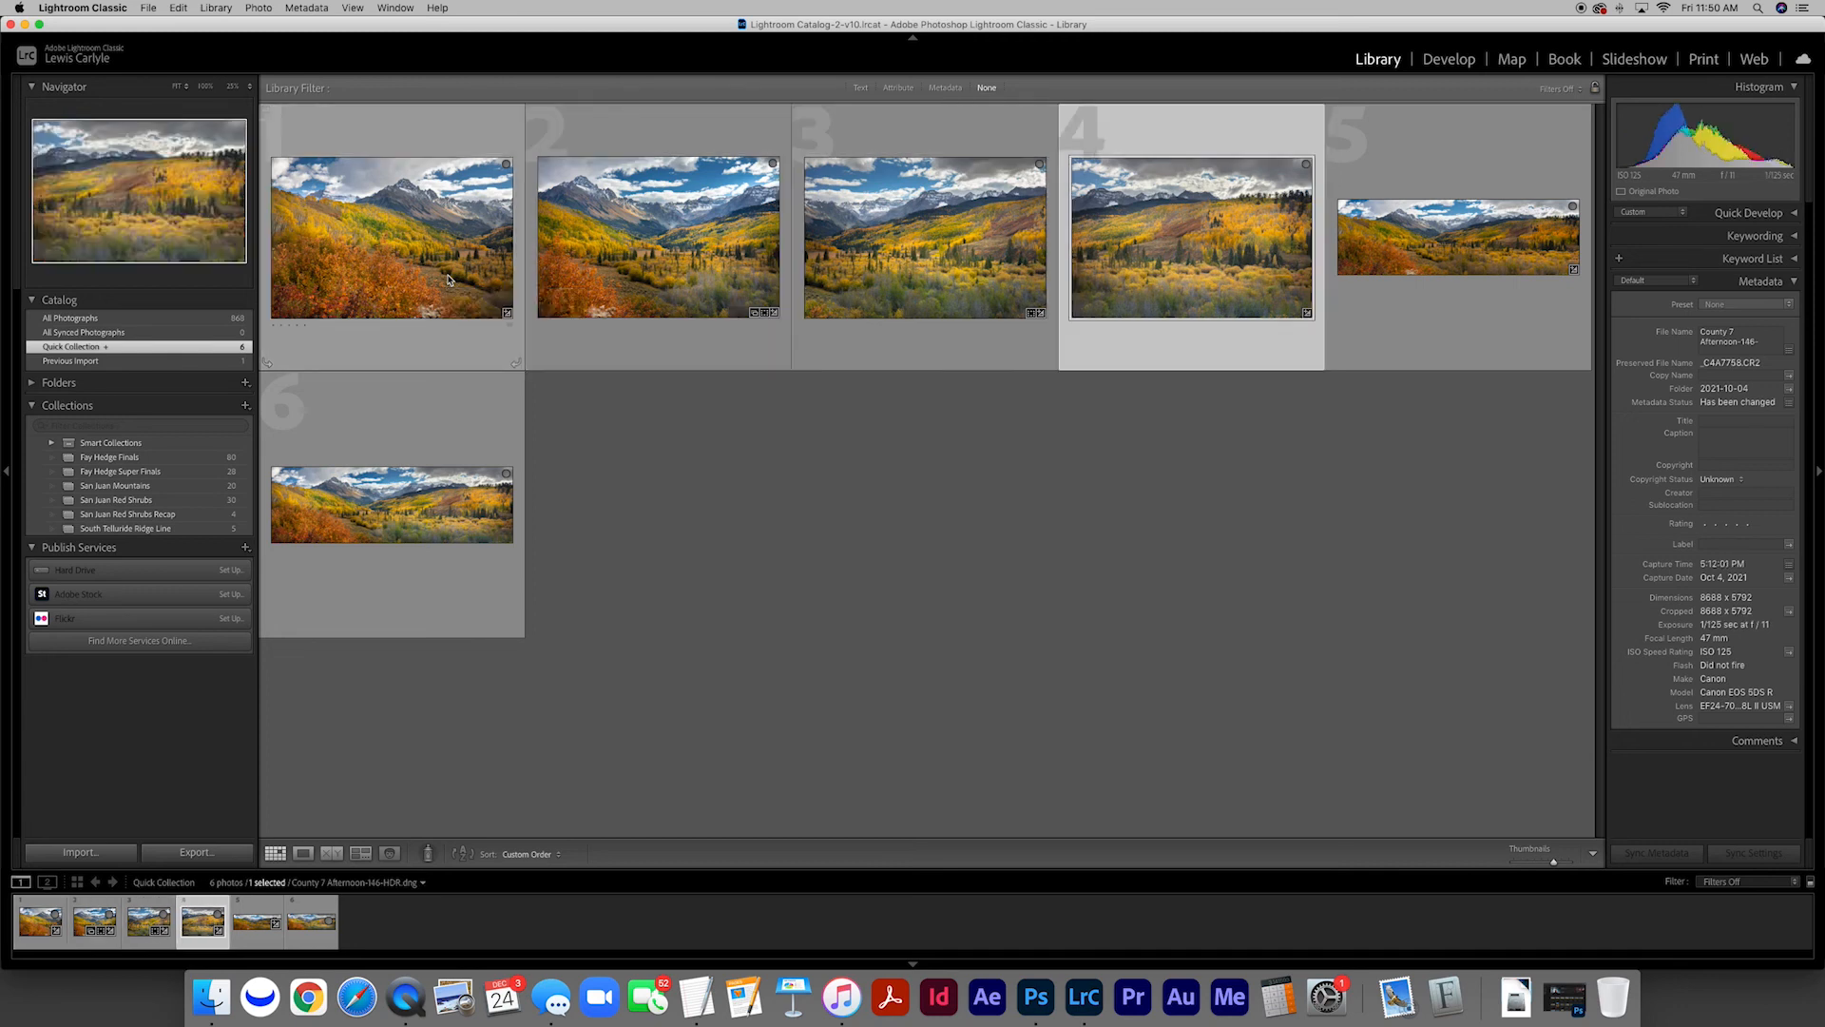
key(Left)
key(Left)
key(Left)
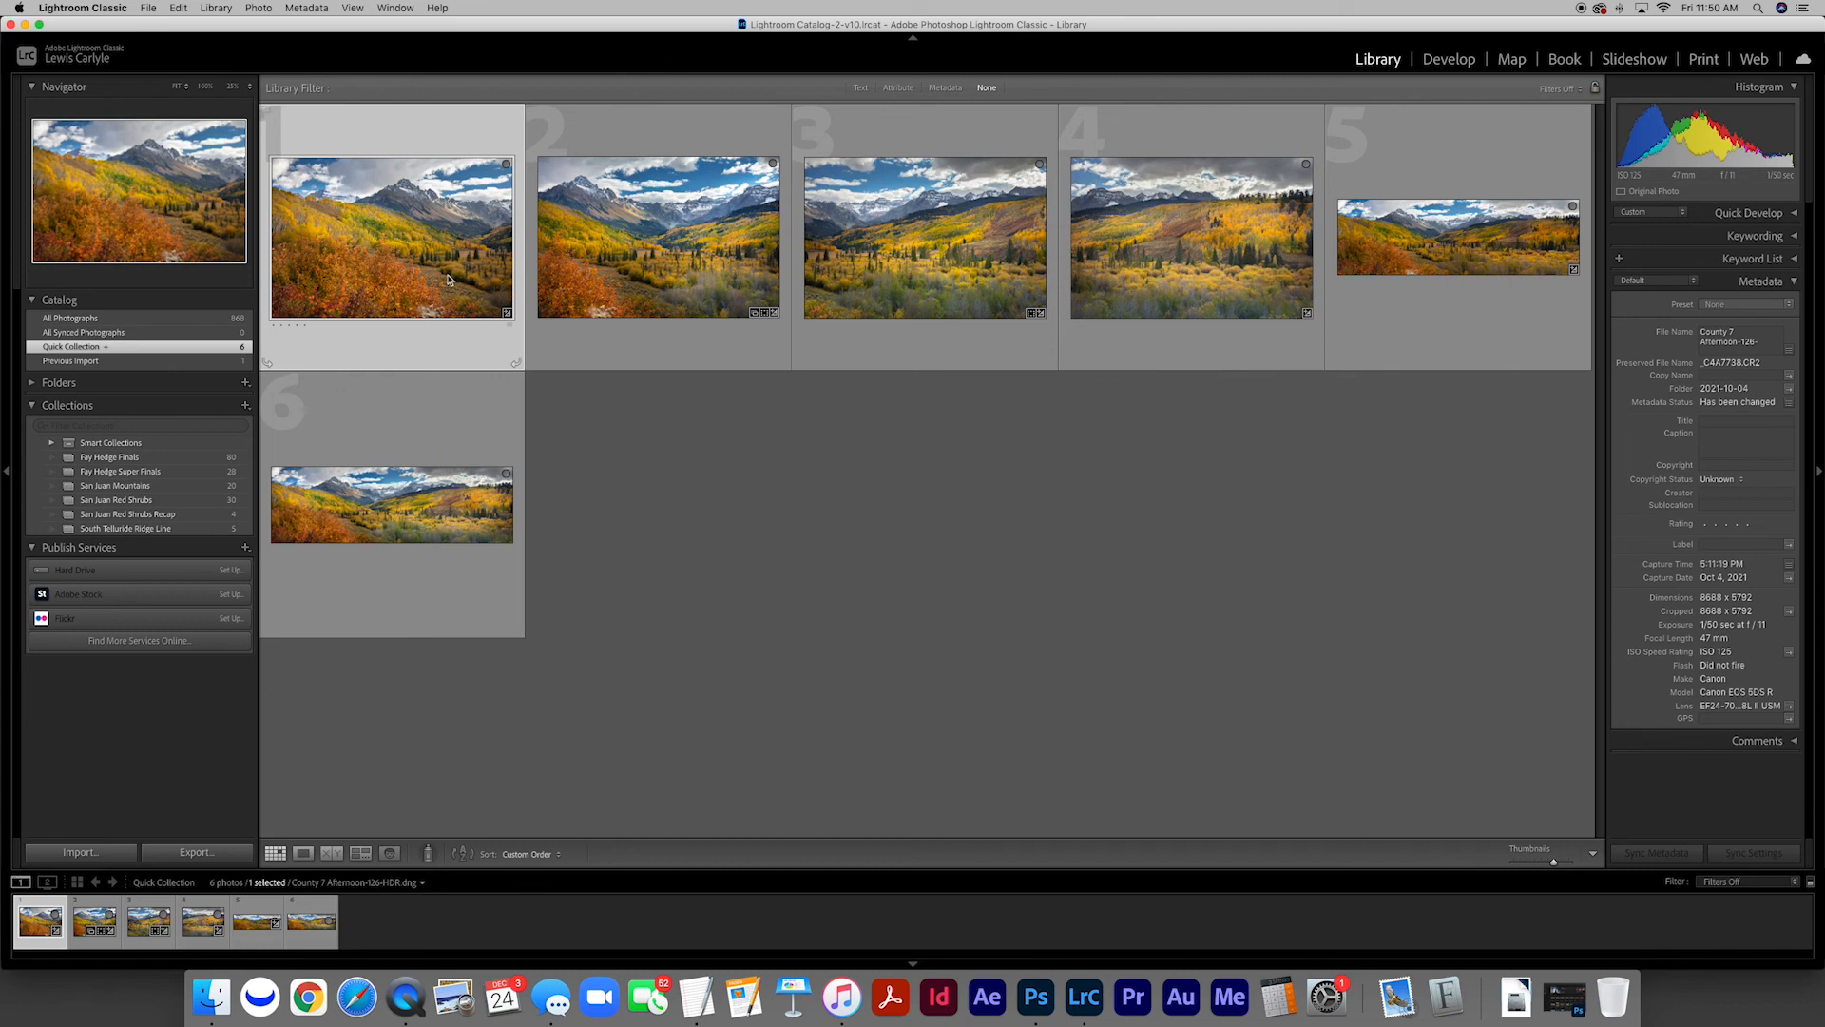
Review the four HDR photos and both panoramas one after another in enlarged view, ending back at the grid
double_click(449, 278)
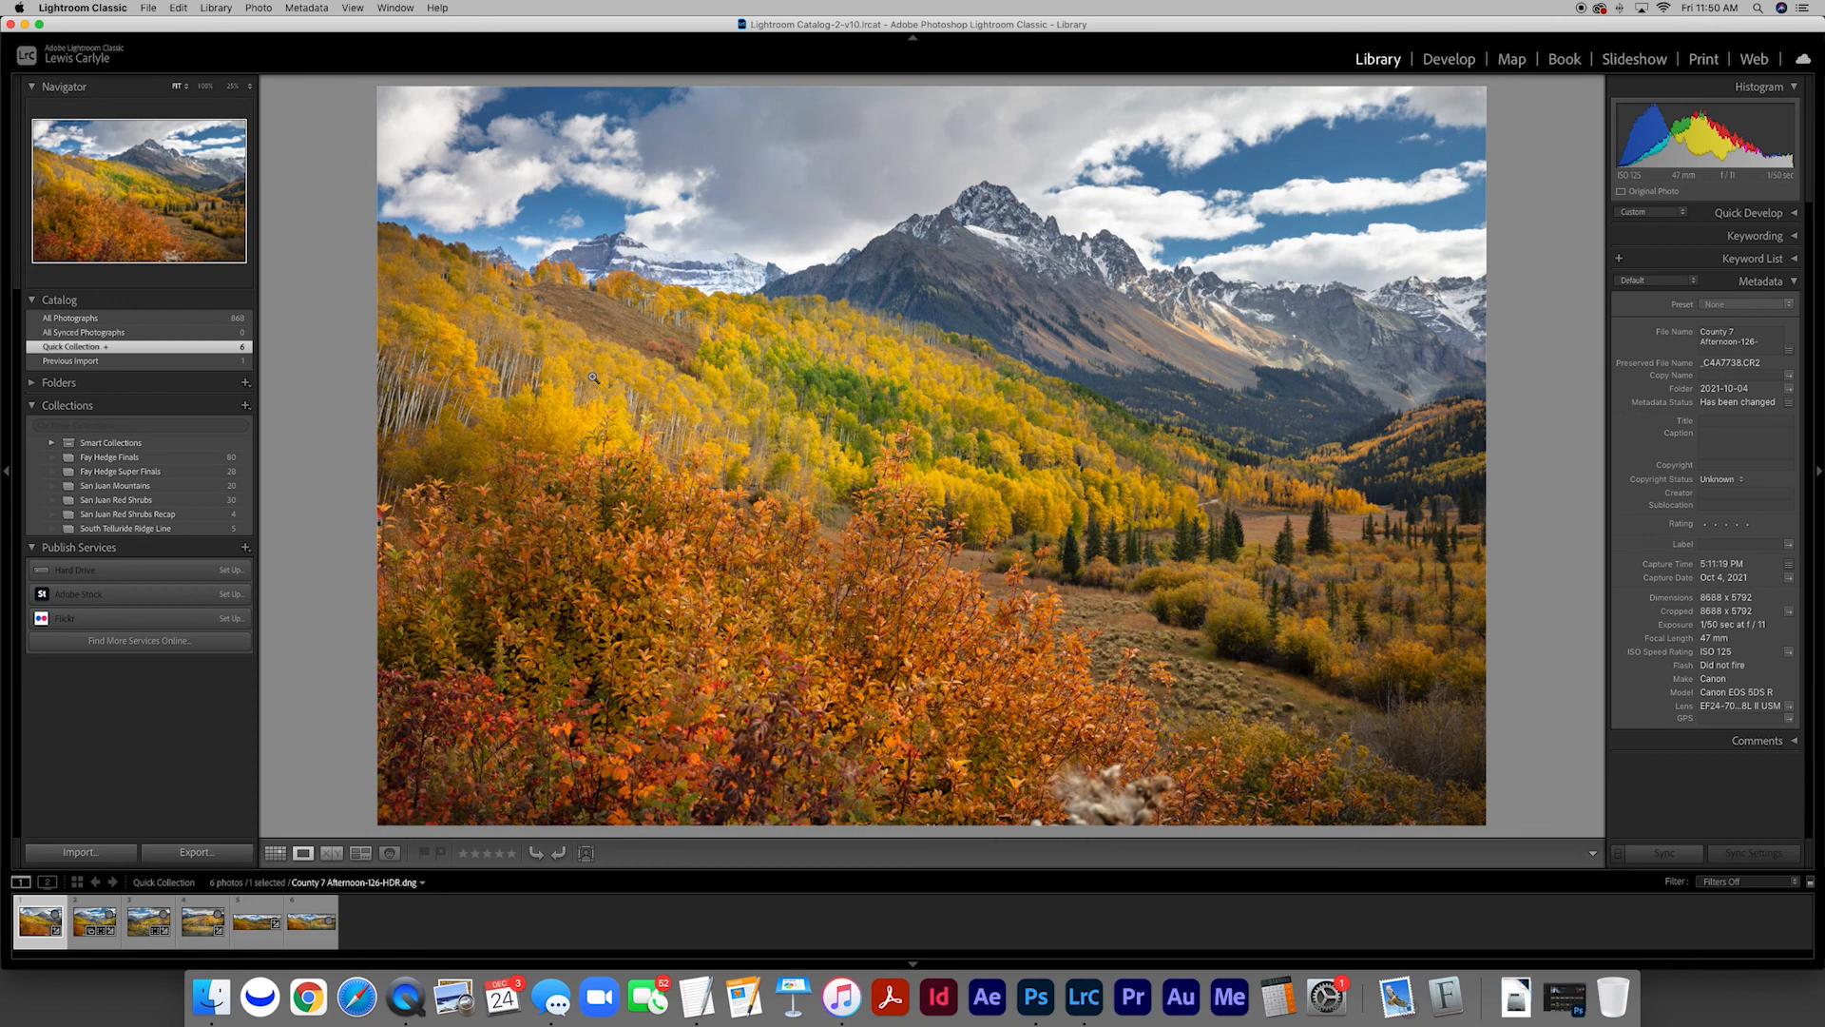
key(Right)
key(Right)
key(Right)
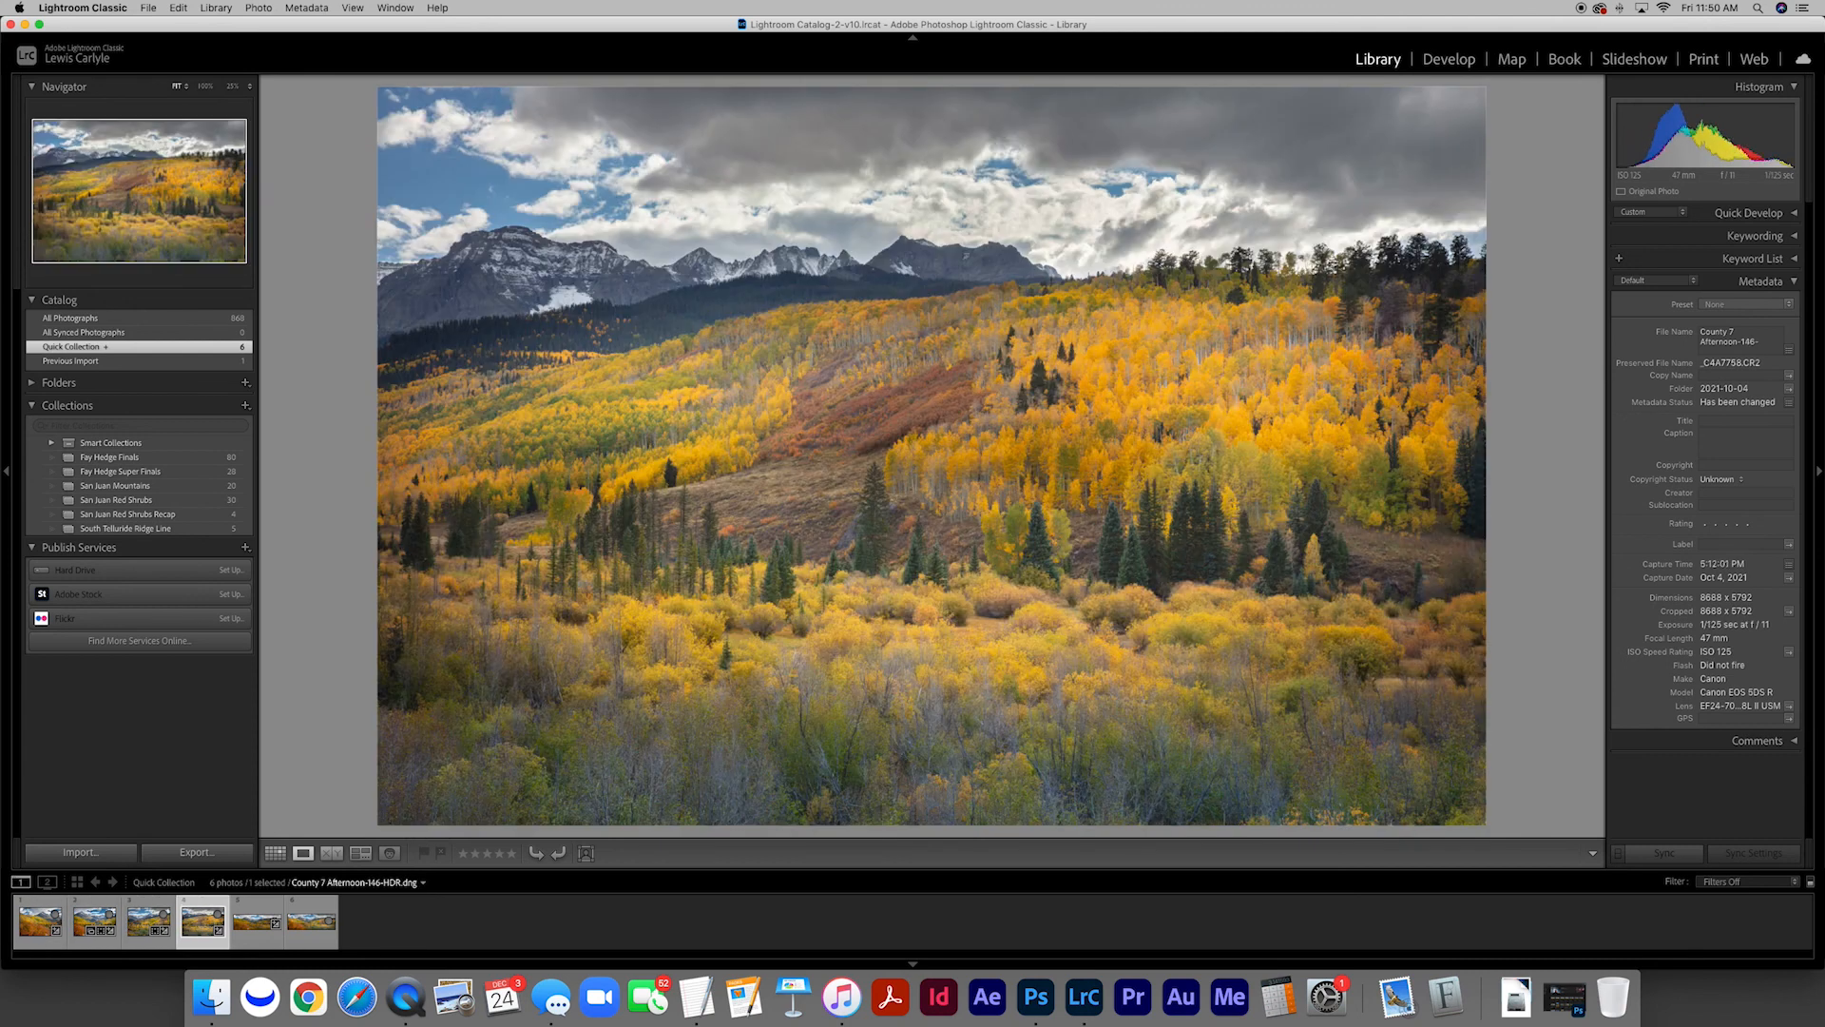
key(Right)
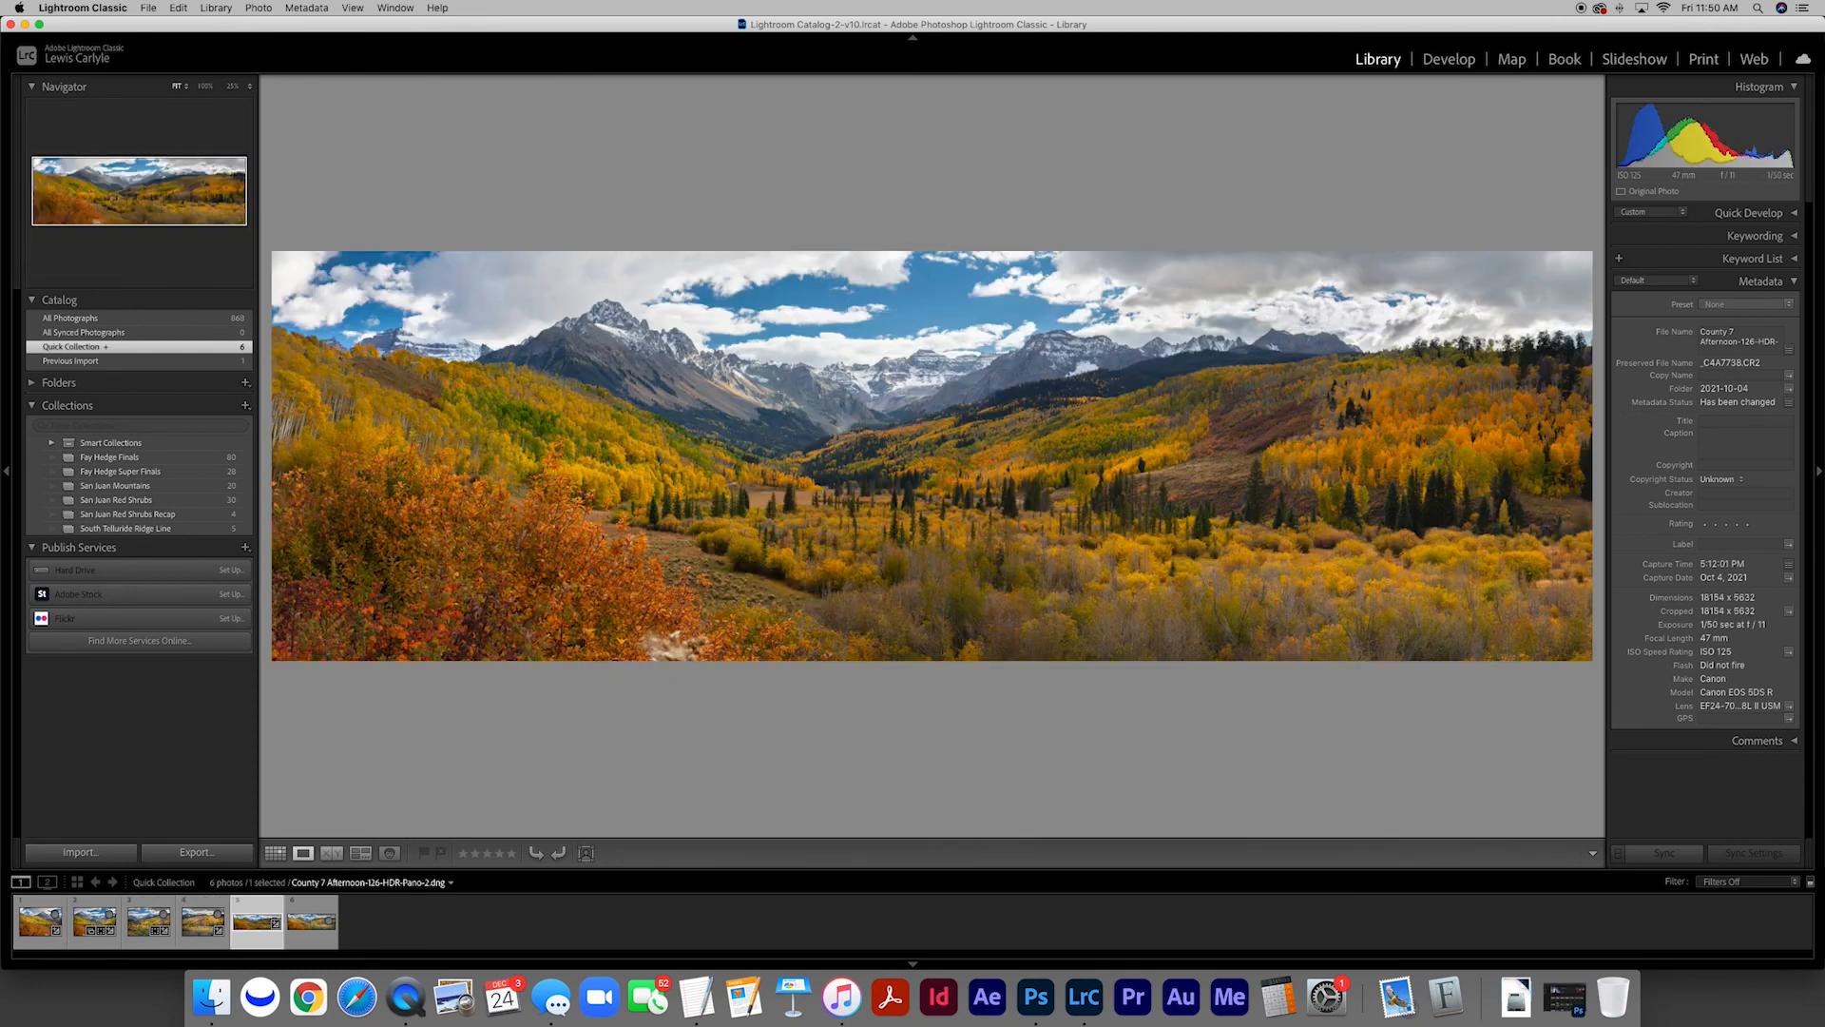
key(Right)
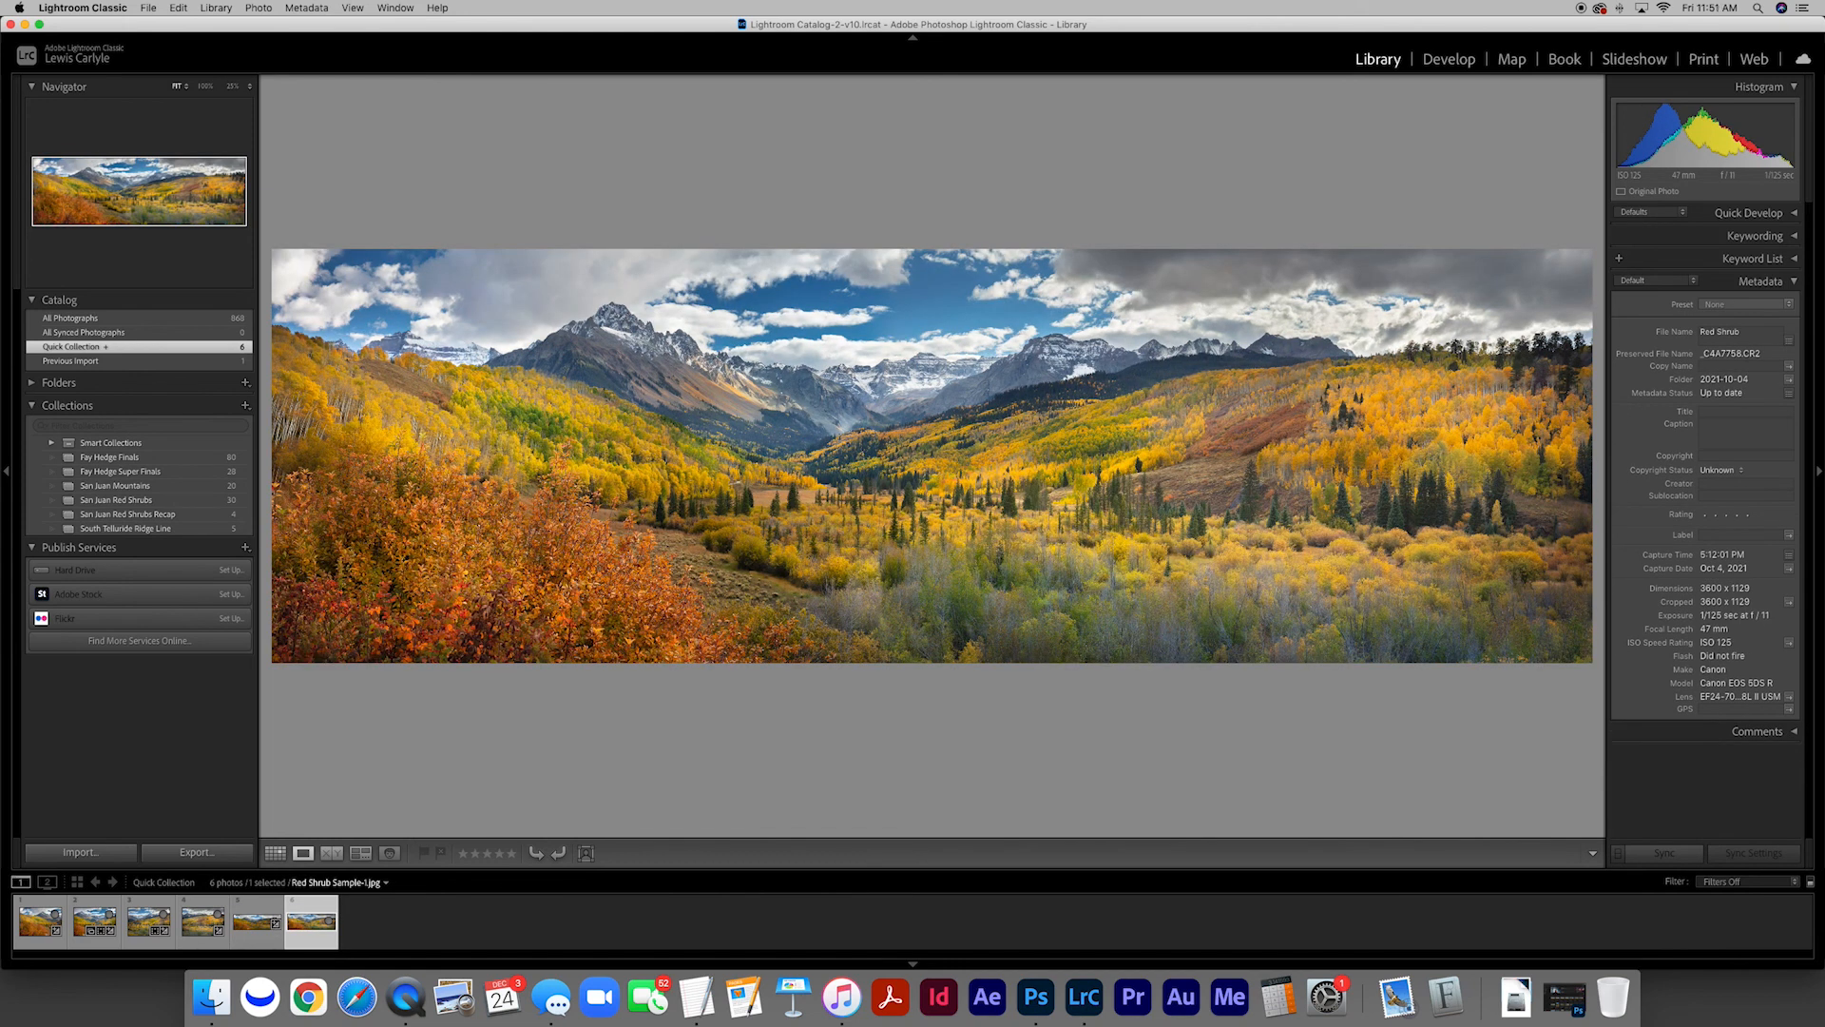
key(g)
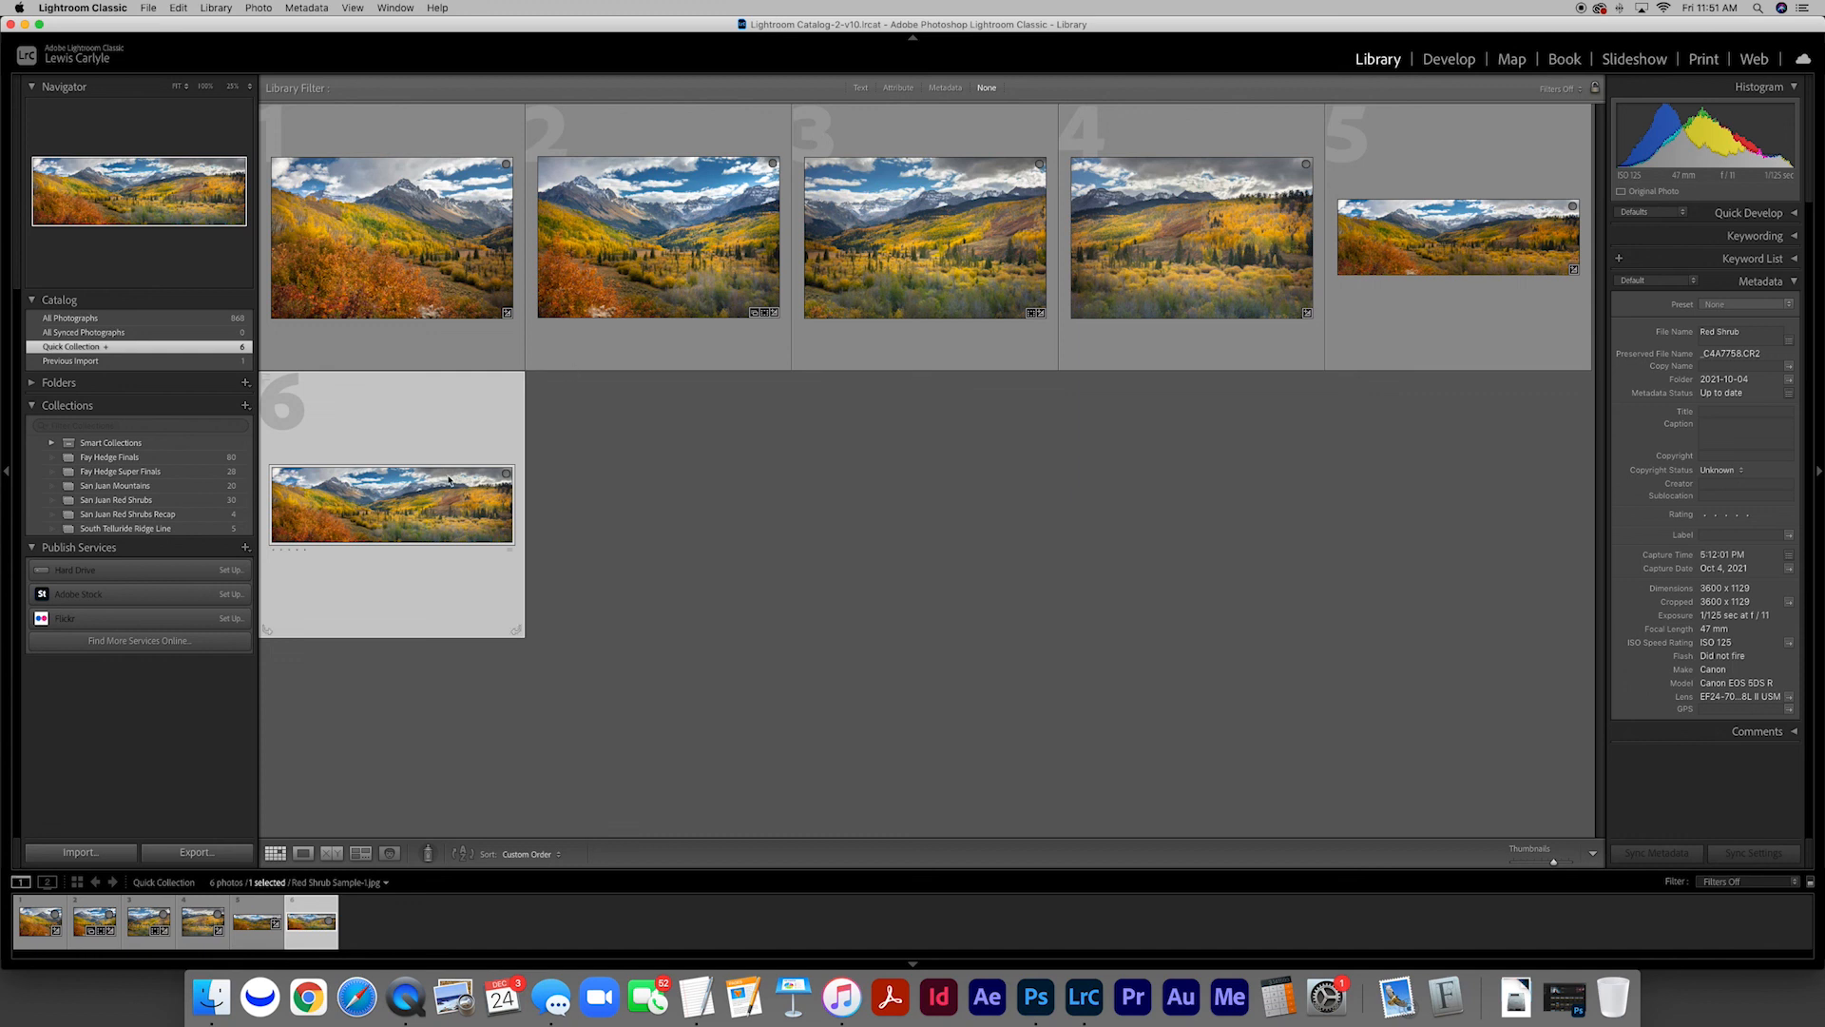
Enlarge the Red Shrub sample and check it once more against the merged HDR panorama
double_click(419, 484)
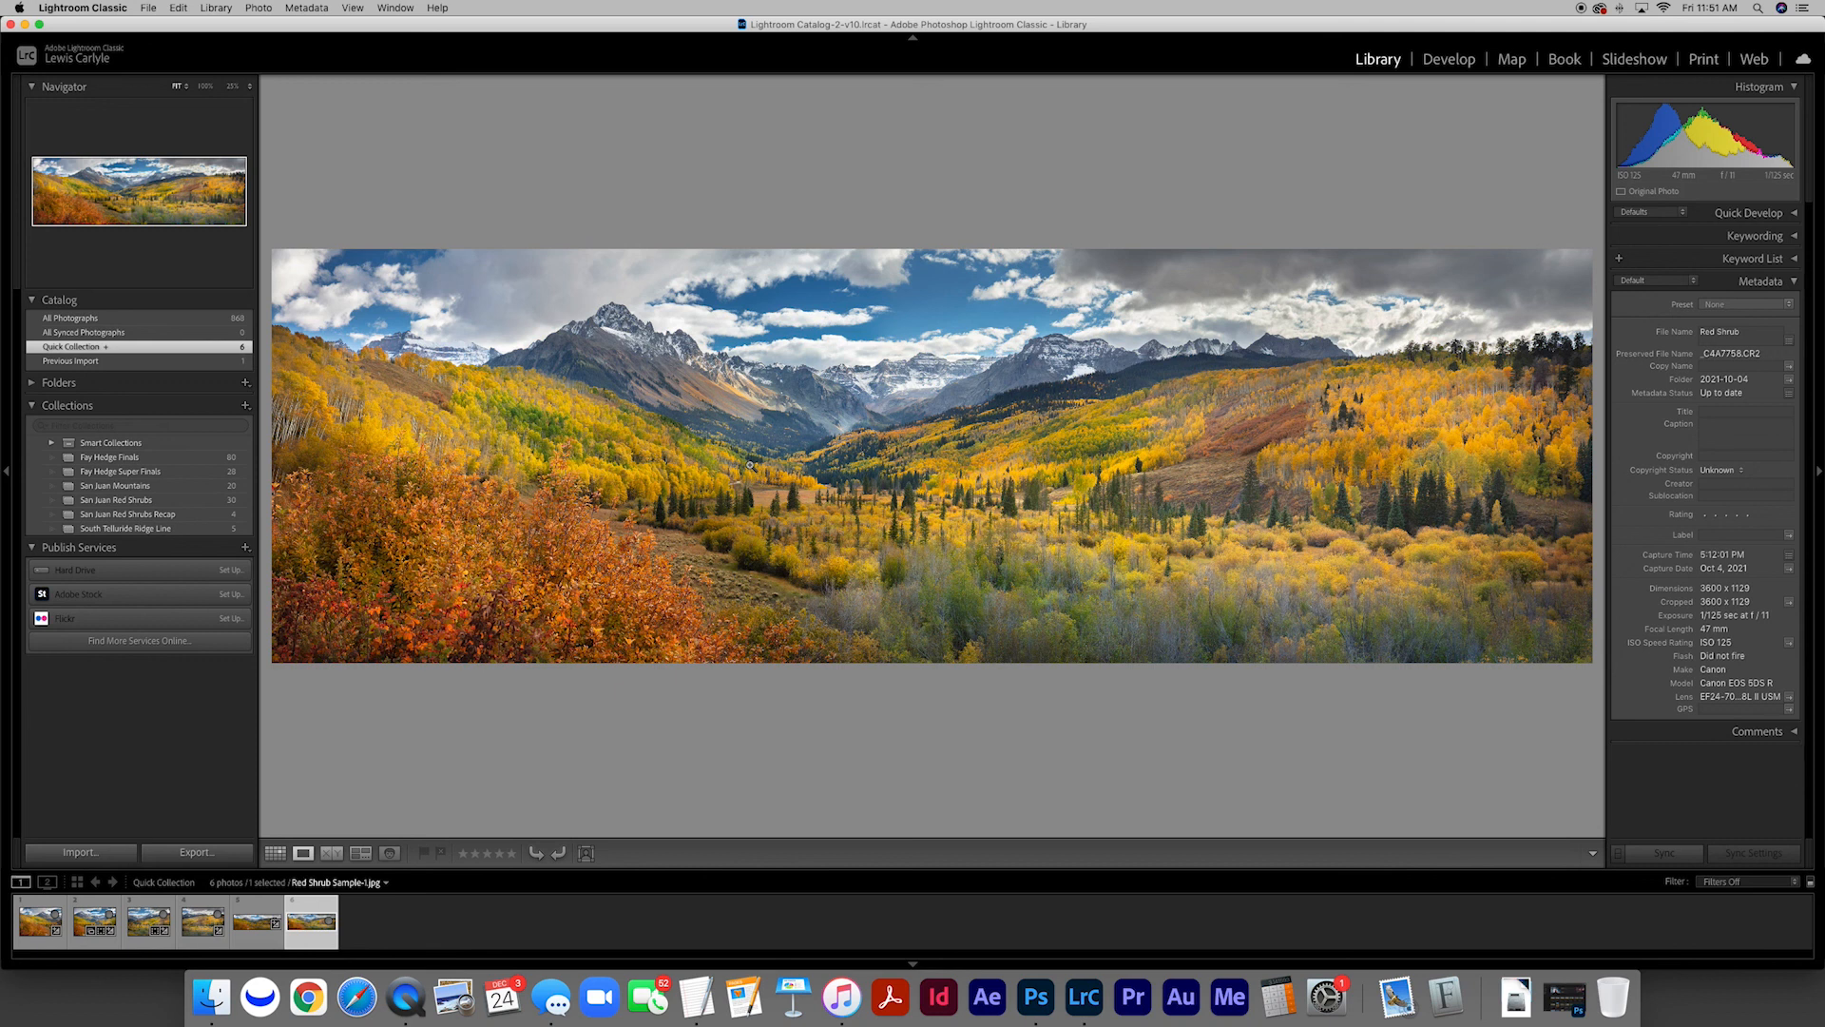
key(Left)
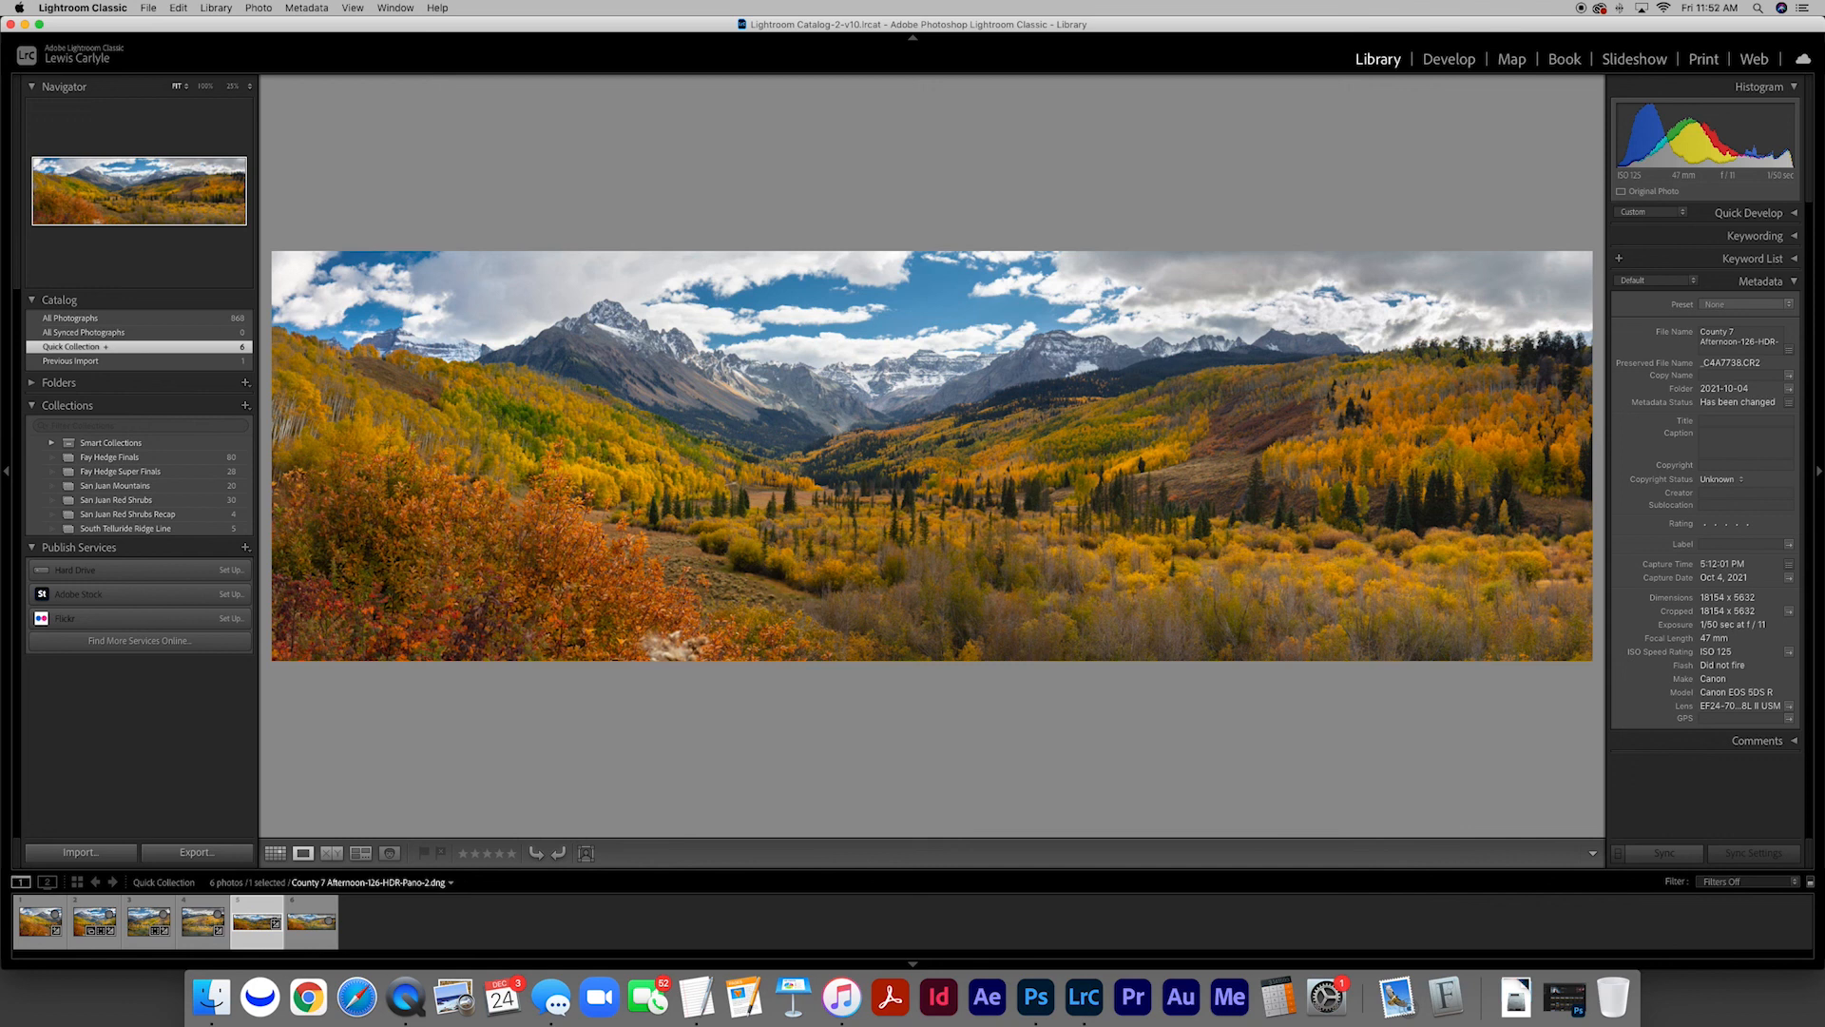
key(Right)
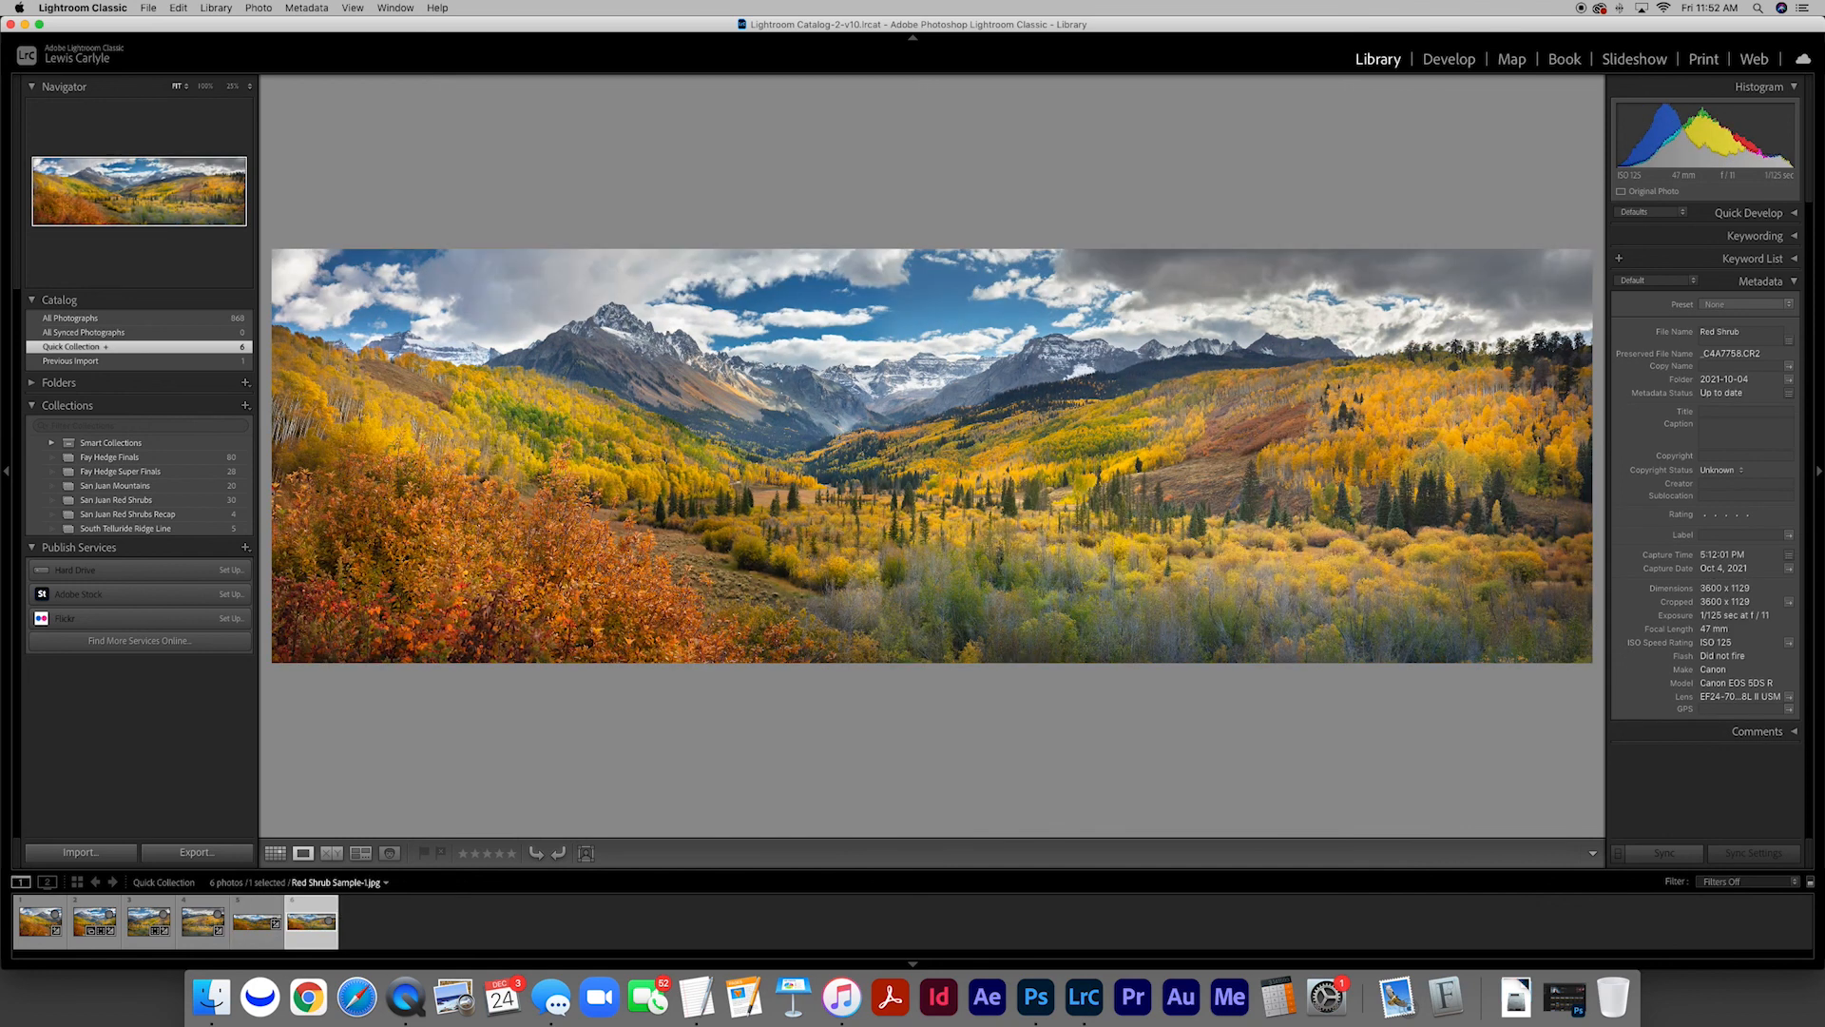